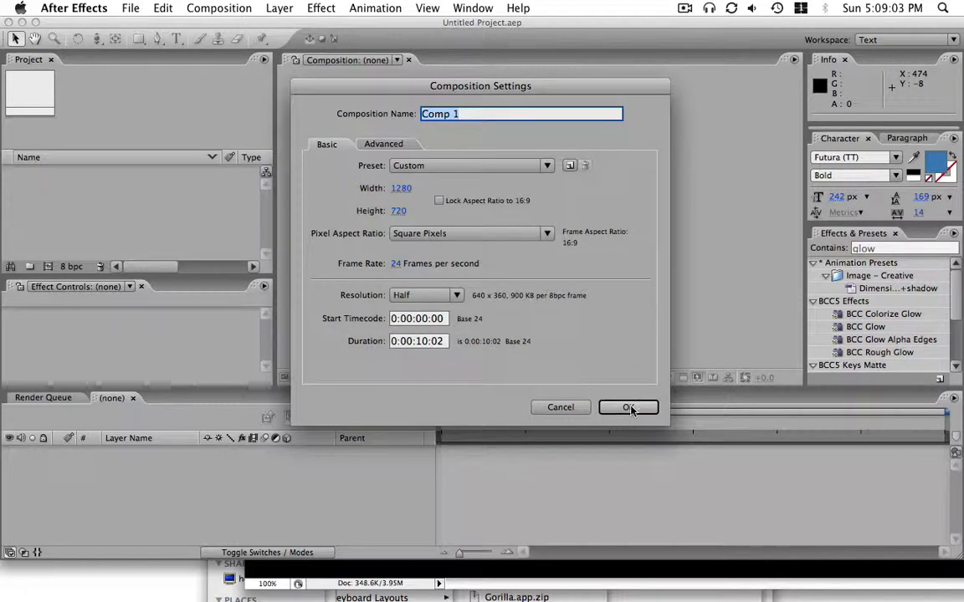
Create the 1280 × 720, 24 fps composition Comp 1 and add a text layer reading VINTAGE.
left_click(633, 408)
key("v")
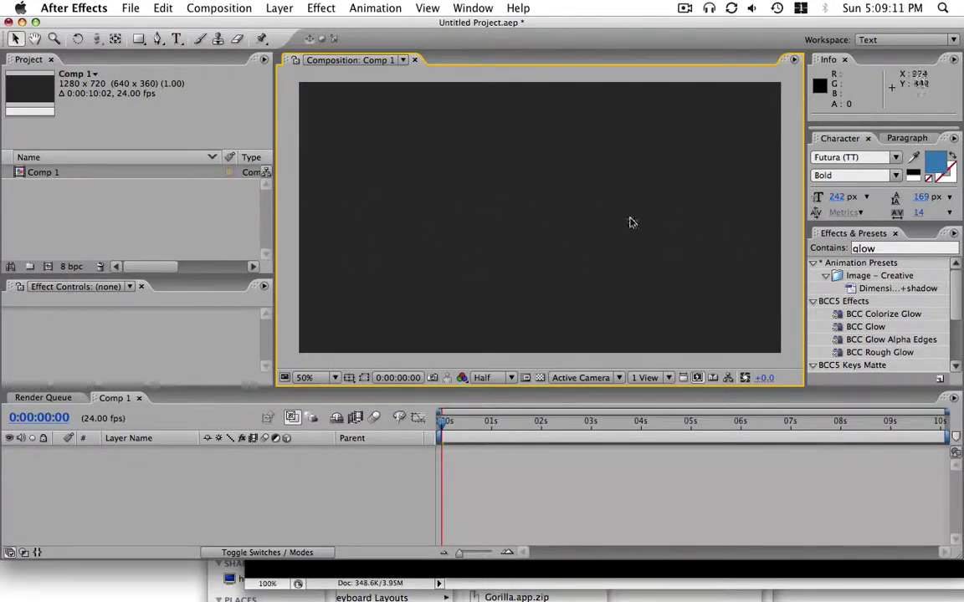
left_click(177, 39)
left_click(530, 206)
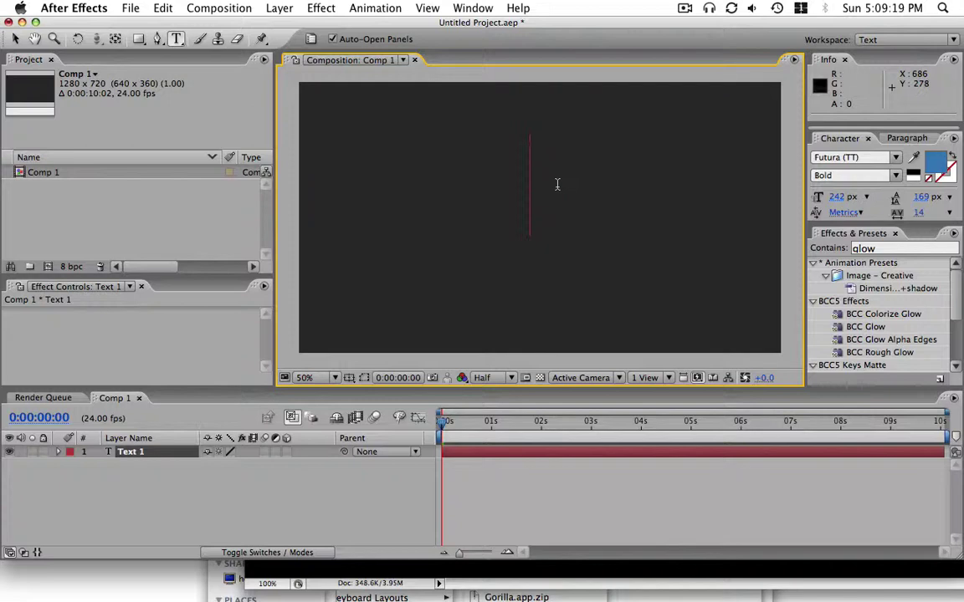
type("V")
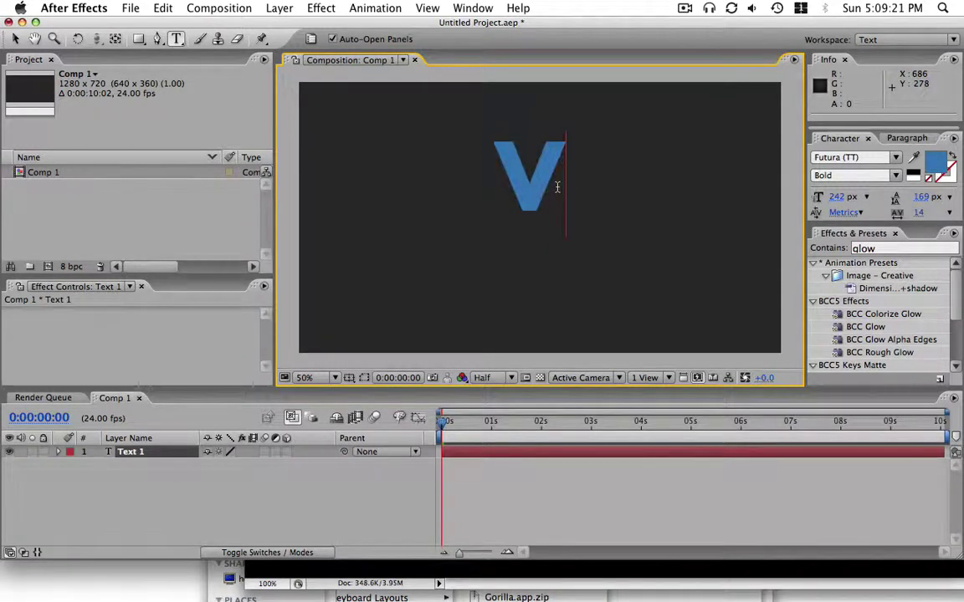
type("INTAGE")
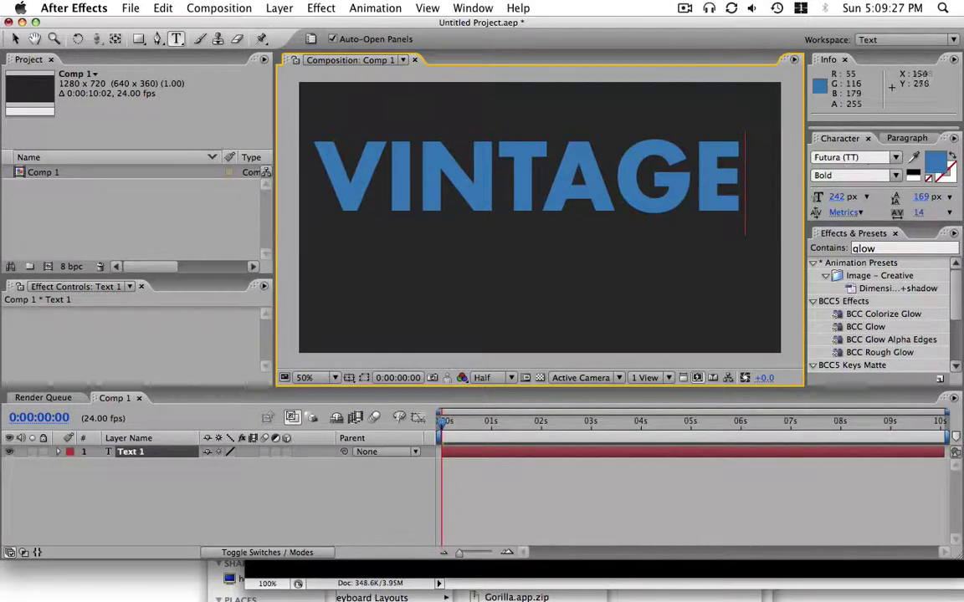
left_click(155, 452)
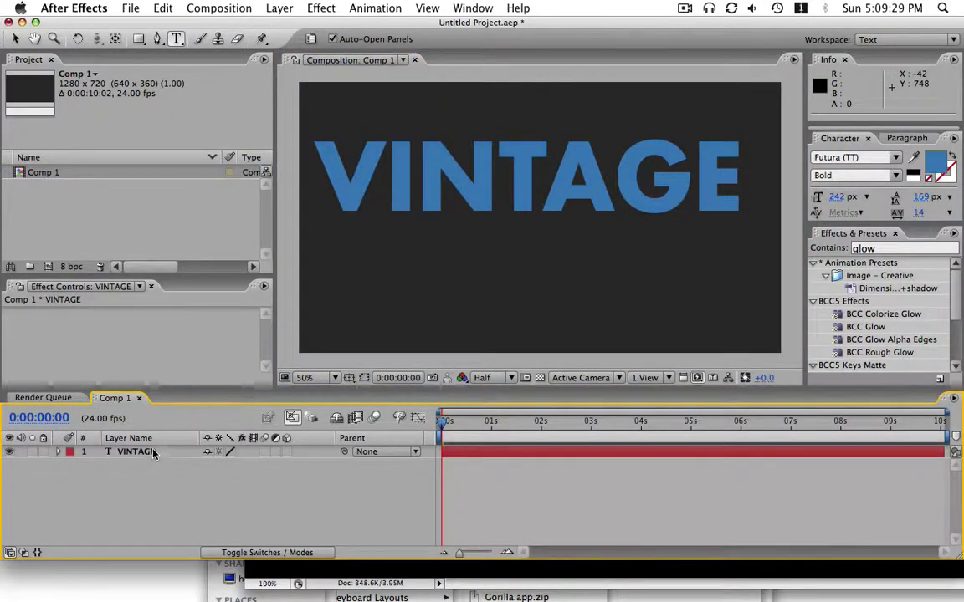
Move the VINTAGE text down and slightly right so it sits near the centre of the frame.
key("v")
left_click_drag(499, 172, 509, 197)
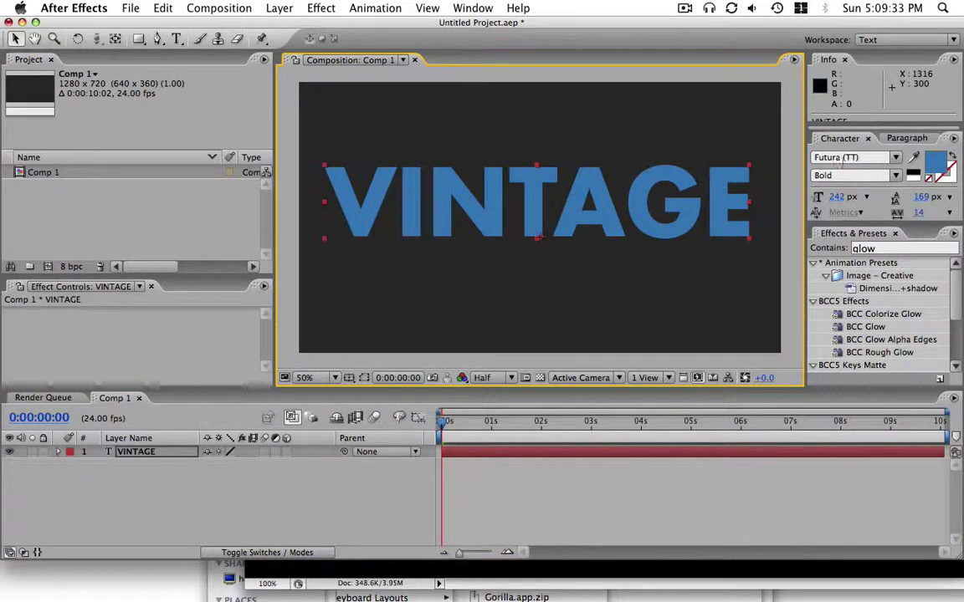
left_click_drag(577, 214, 584, 221)
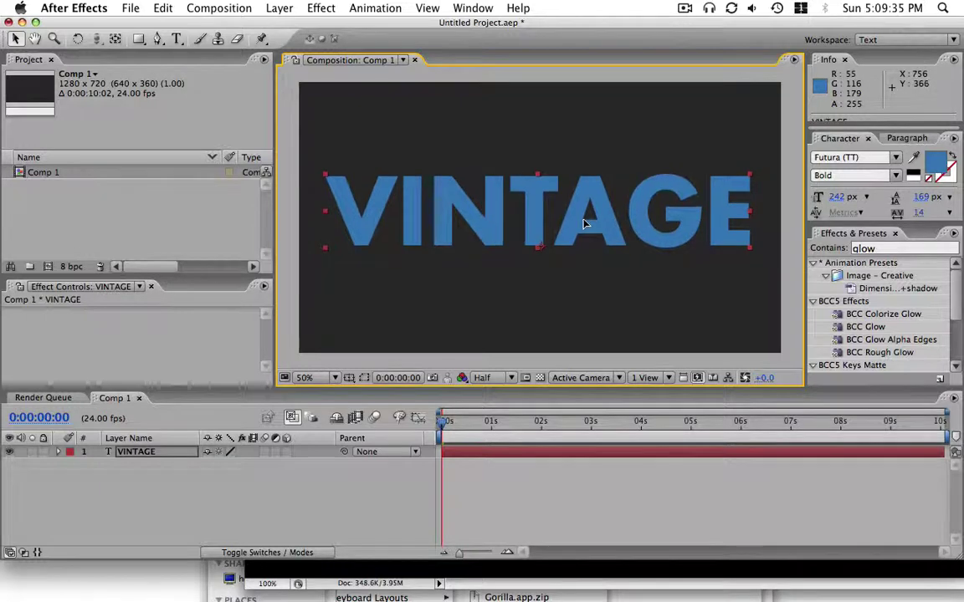
Pre-compose the VINTAGE layer as Main Type, moving all attributes into the new composition.
left_click(179, 496)
left_click(130, 453)
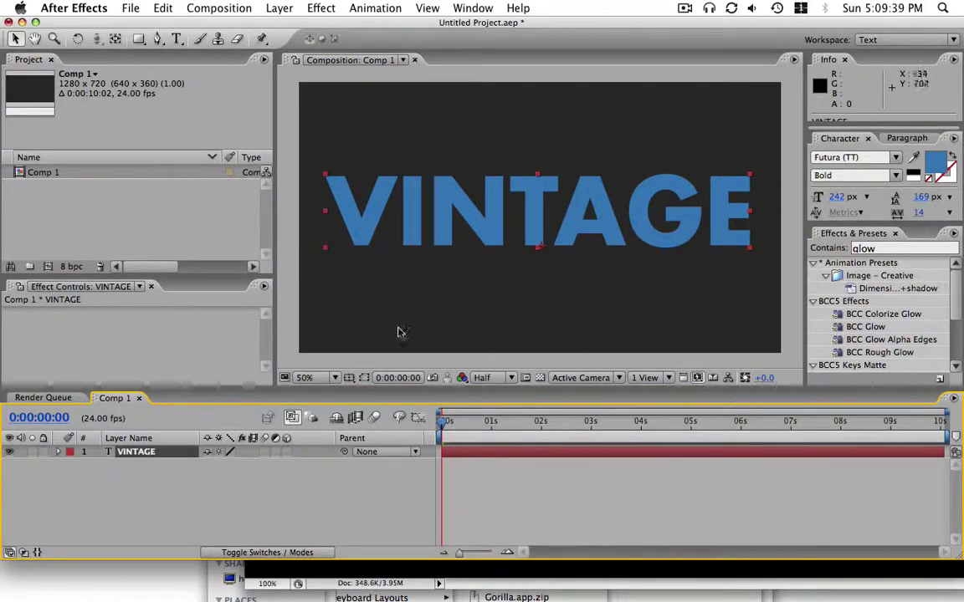
key("Return")
key("super+shift+c")
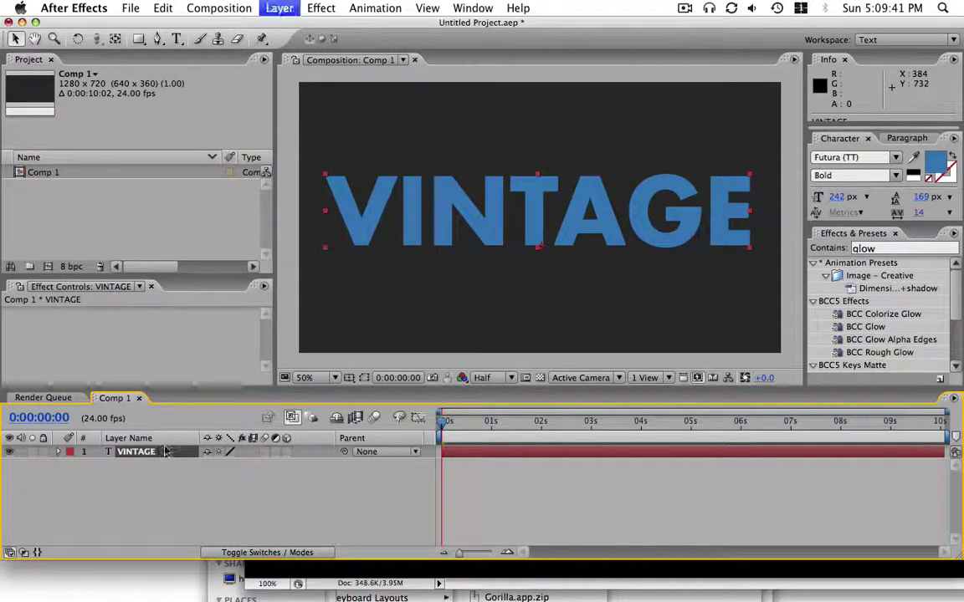
left_click_drag(703, 226, 550, 269)
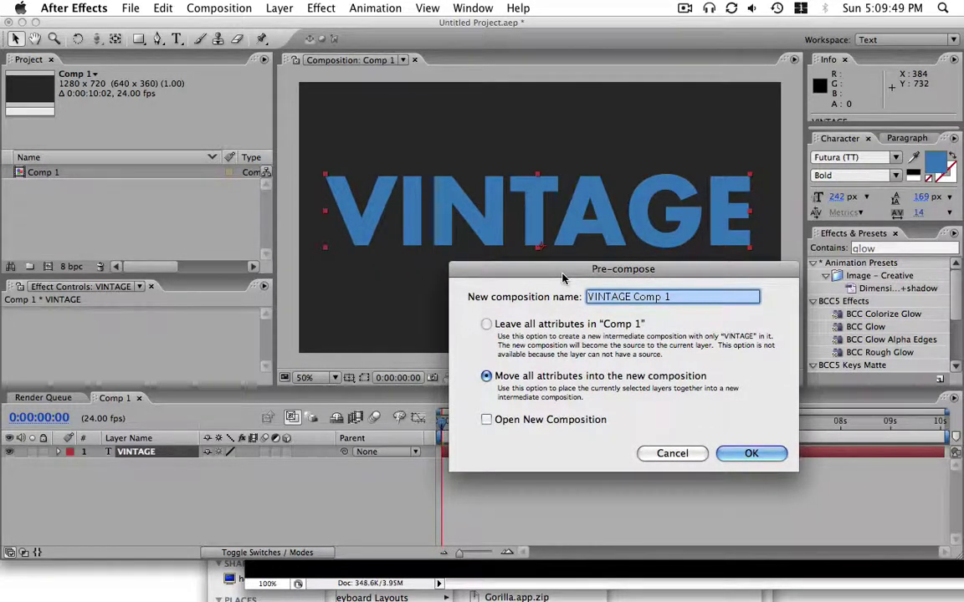
type("Main Ty")
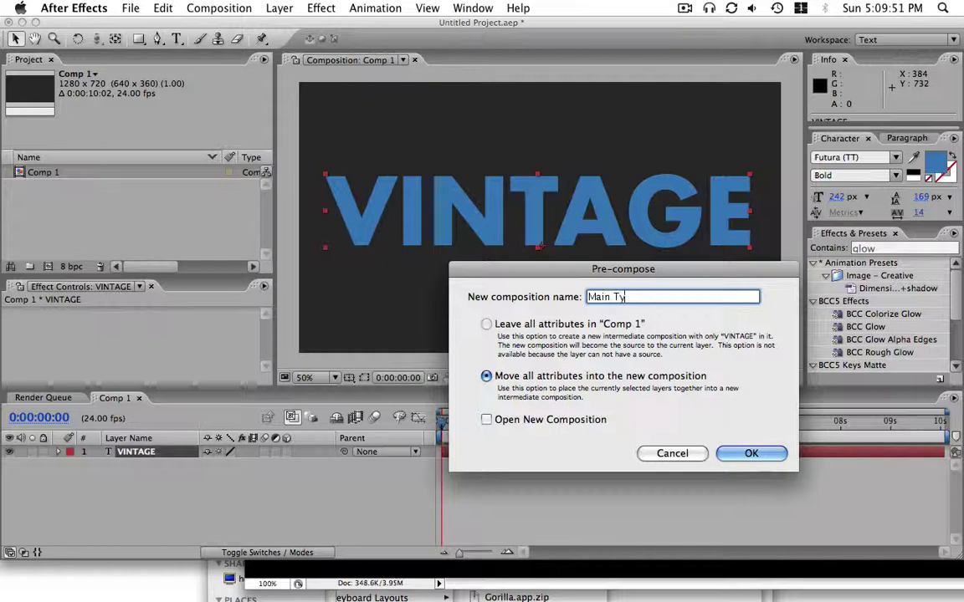
type("pe")
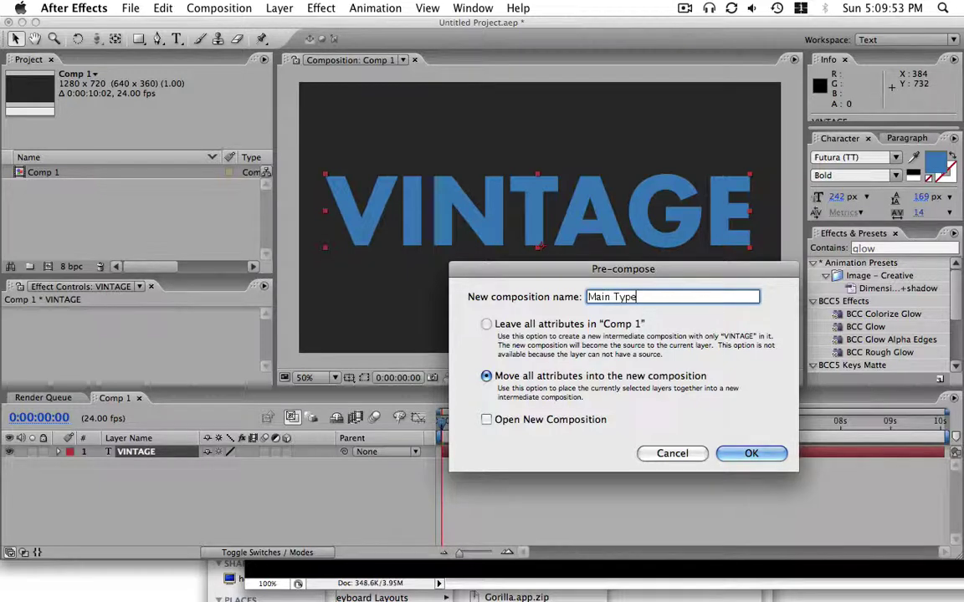
key("Return")
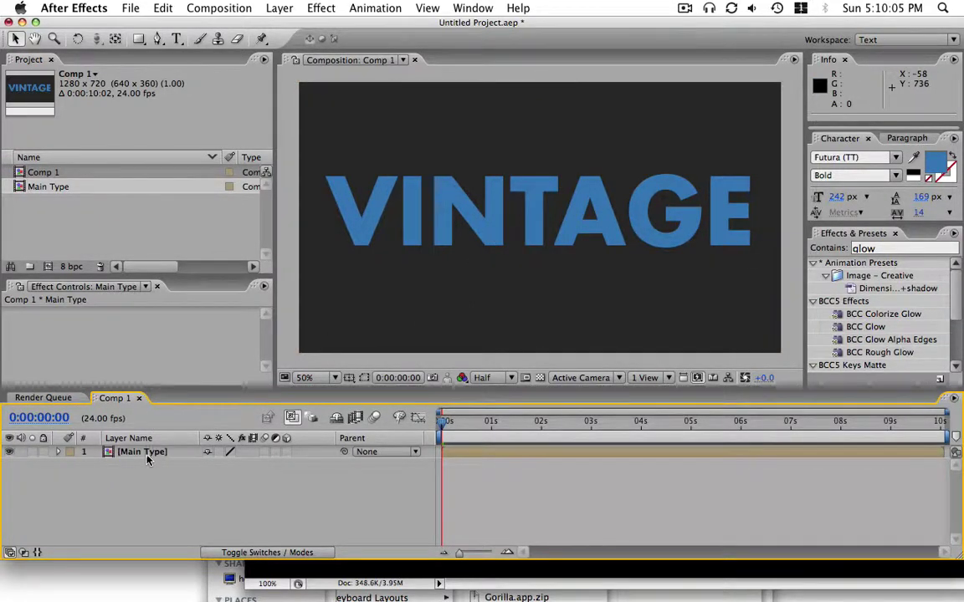
Search the effects for bevel and apply Bevel Alpha to the Main Type layer.
left_click(852, 254)
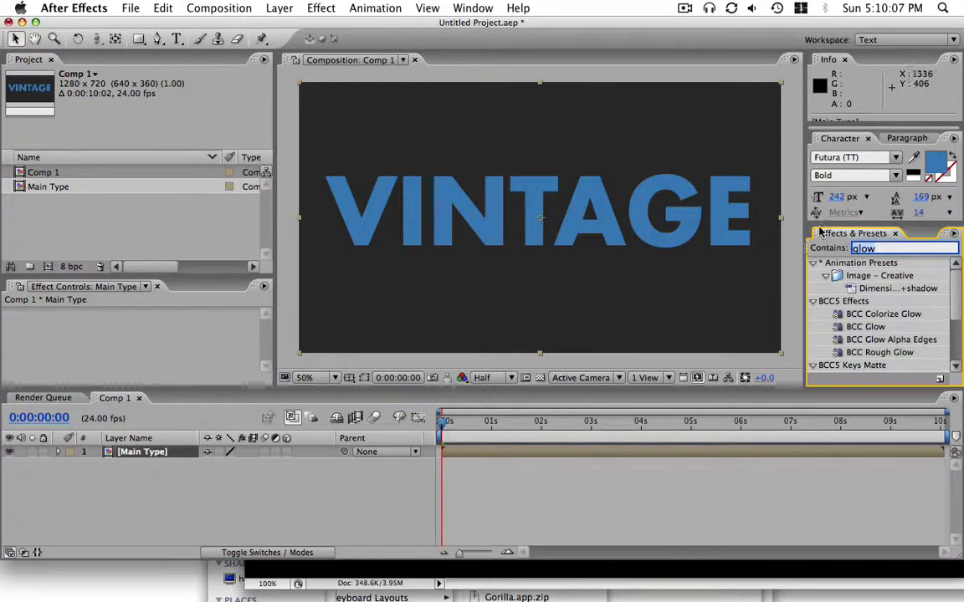
type("bel")
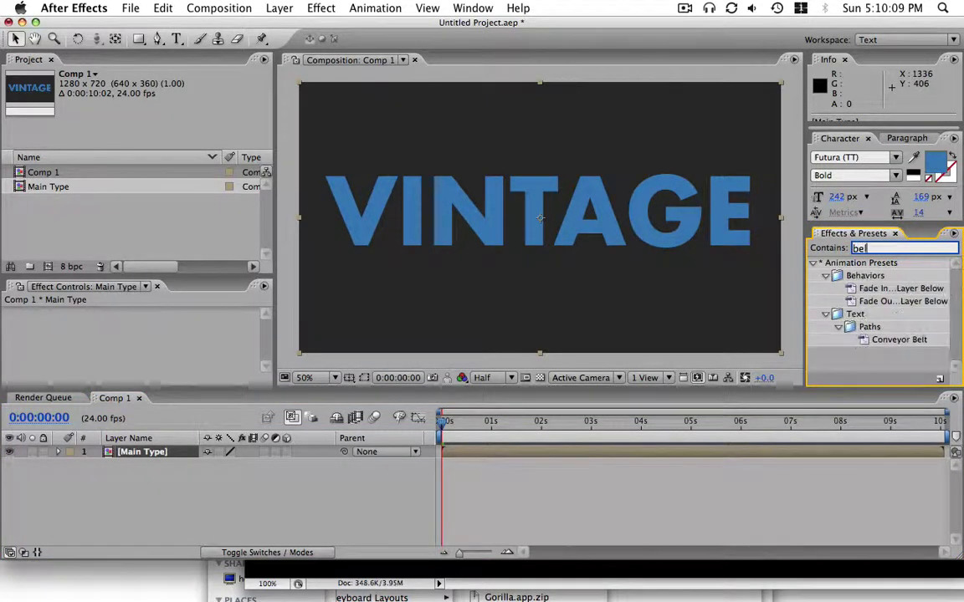
key("BackSpace")
type("vel")
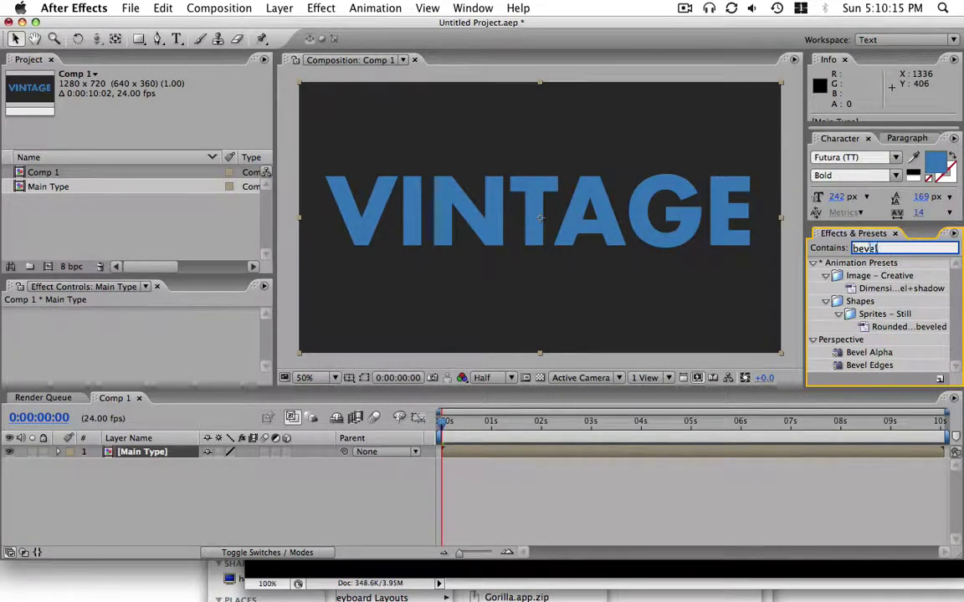
double_click(870, 354)
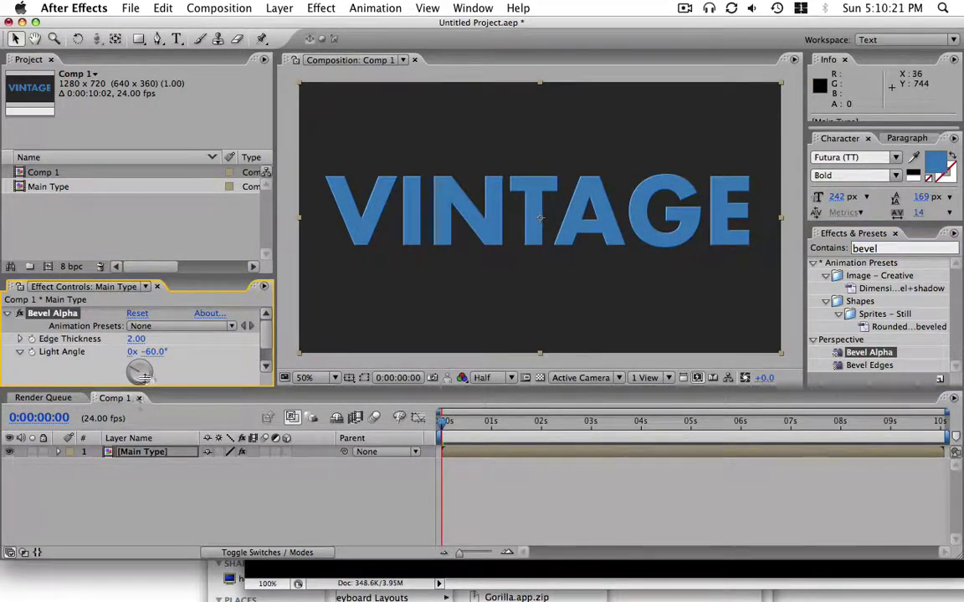
Set Bevel Alpha's light angle to -215°, edge thickness to 4.90 and light intensity to 0.54.
left_click_drag(133, 370, 151, 393)
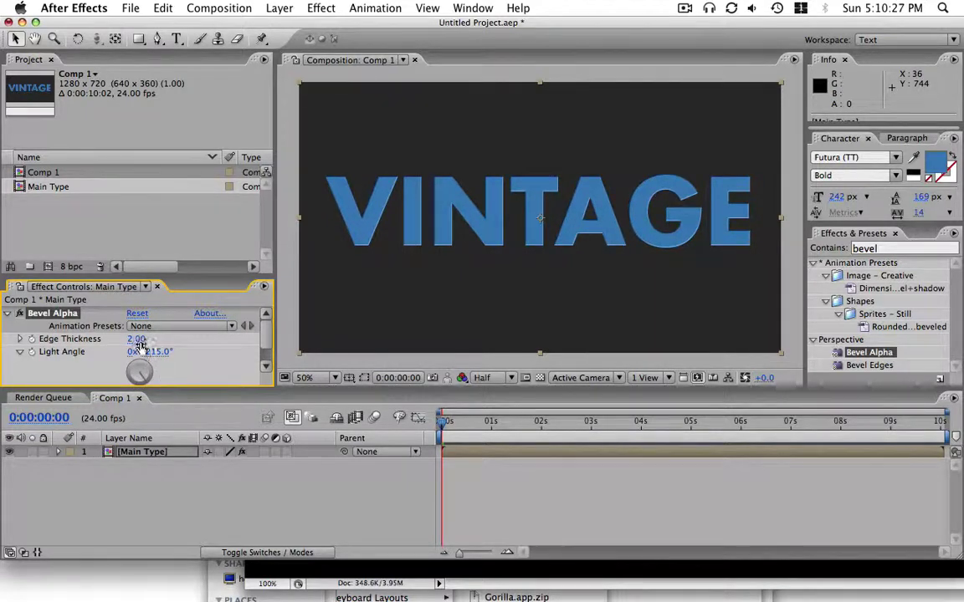
left_click_drag(139, 345, 167, 340)
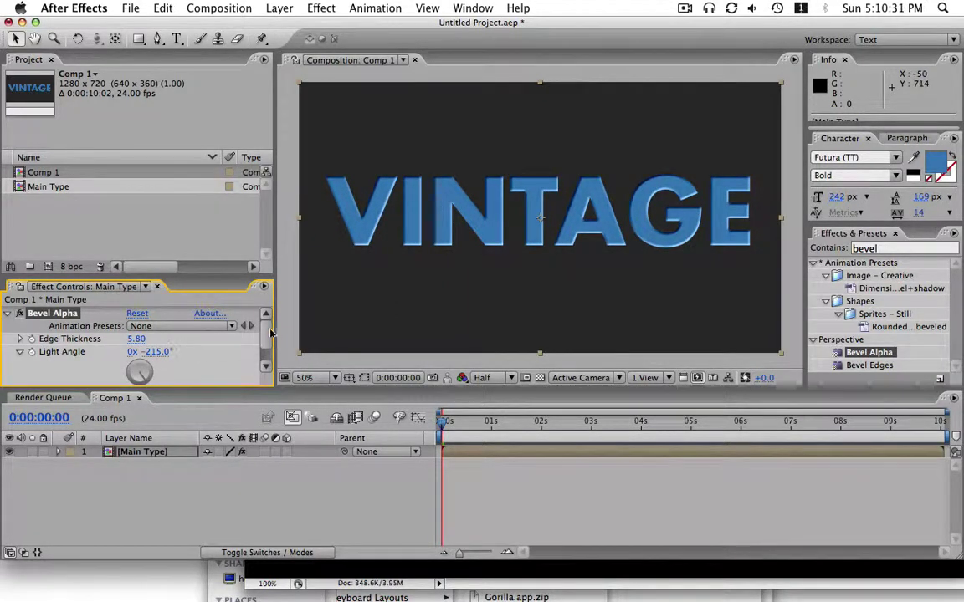
scroll(268, 357, "down", 2)
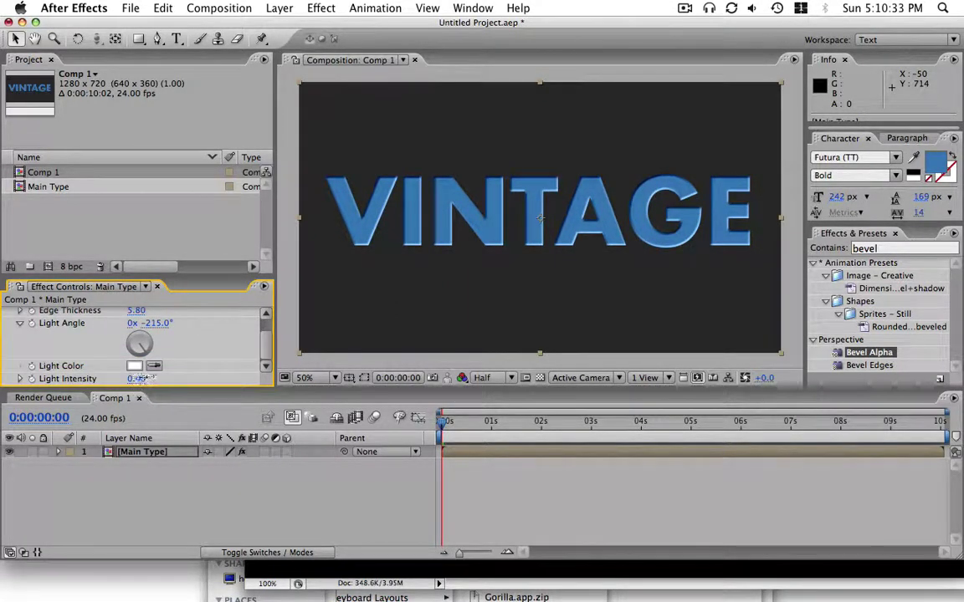
left_click_drag(142, 378, 149, 378)
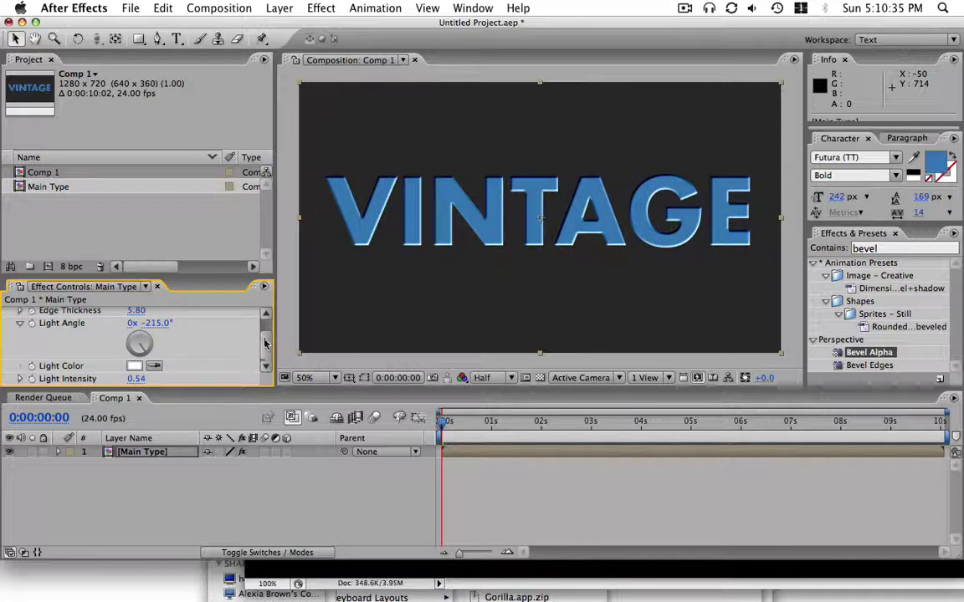
scroll(265, 343, "up", 2)
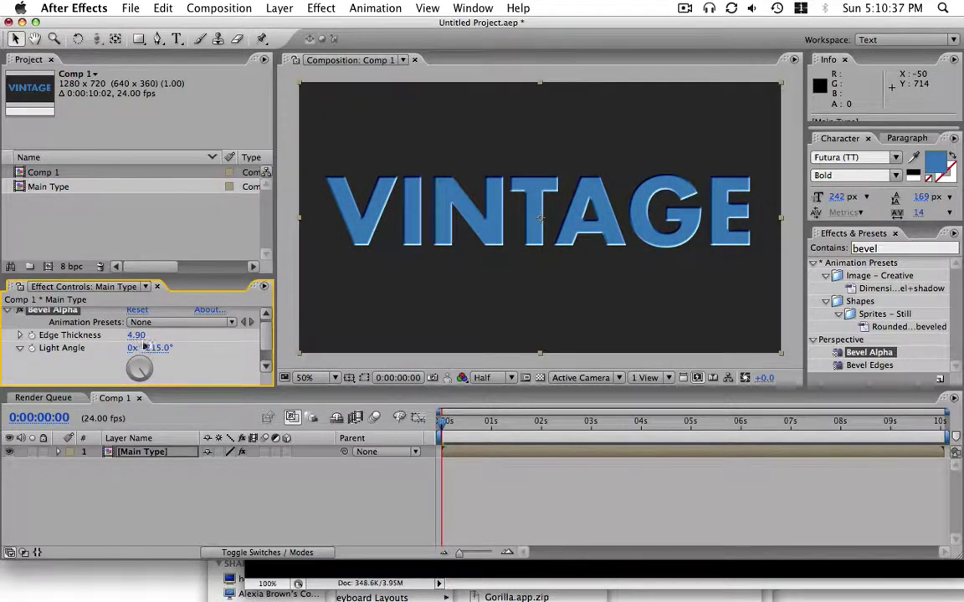
Duplicate the bevelled Main Type layer.
left_click(129, 485)
left_click(138, 454)
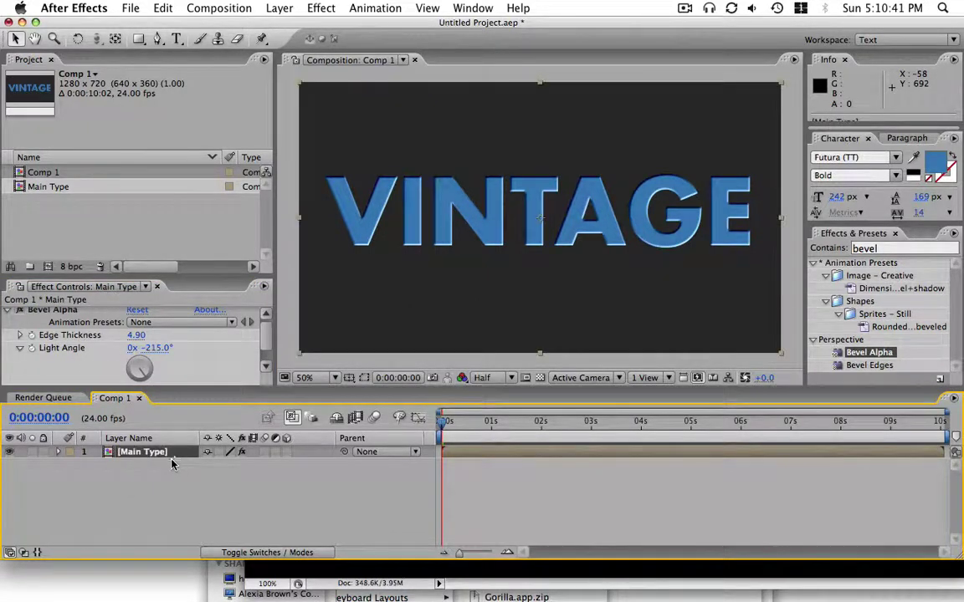
key("super+d")
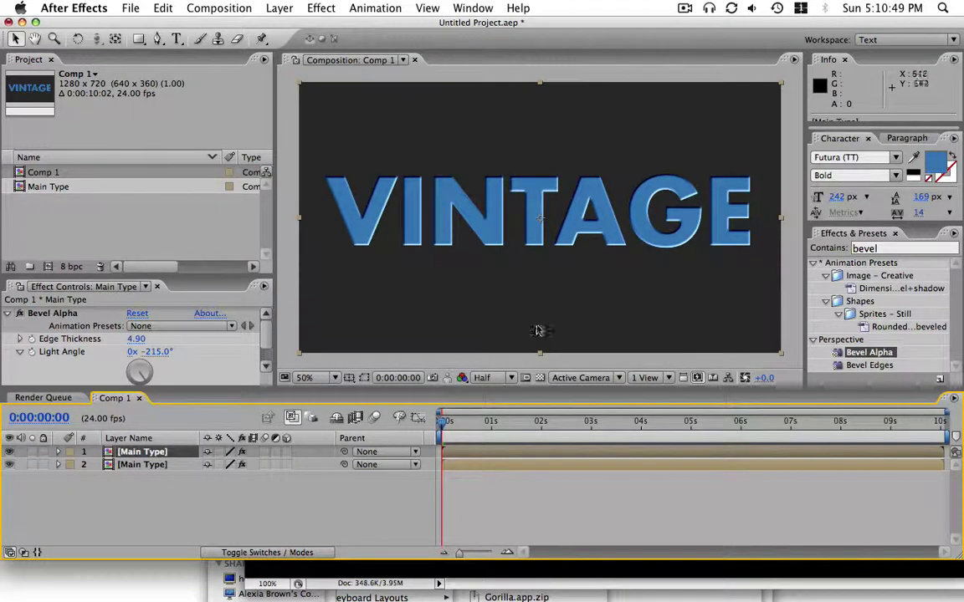
Search the effects for ramp and apply the Generate Ramp effect to the upper Main Type layer.
key("super+5")
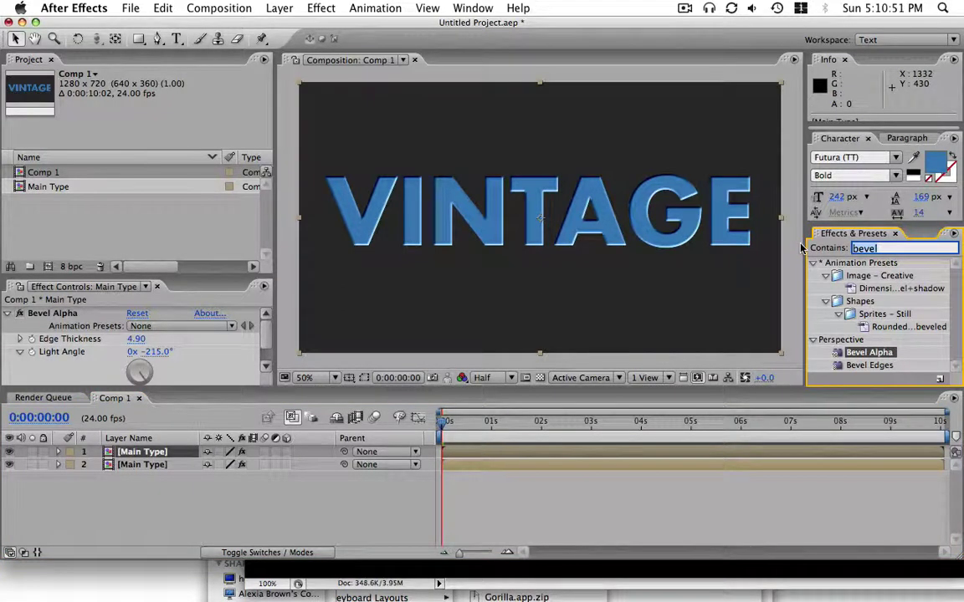
left_click(890, 248)
type("r")
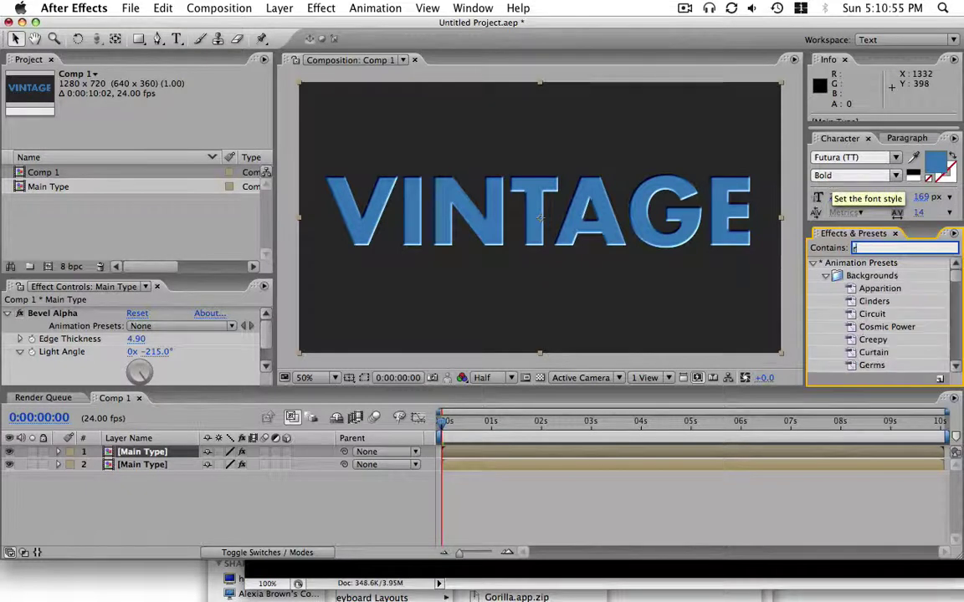
type("amp")
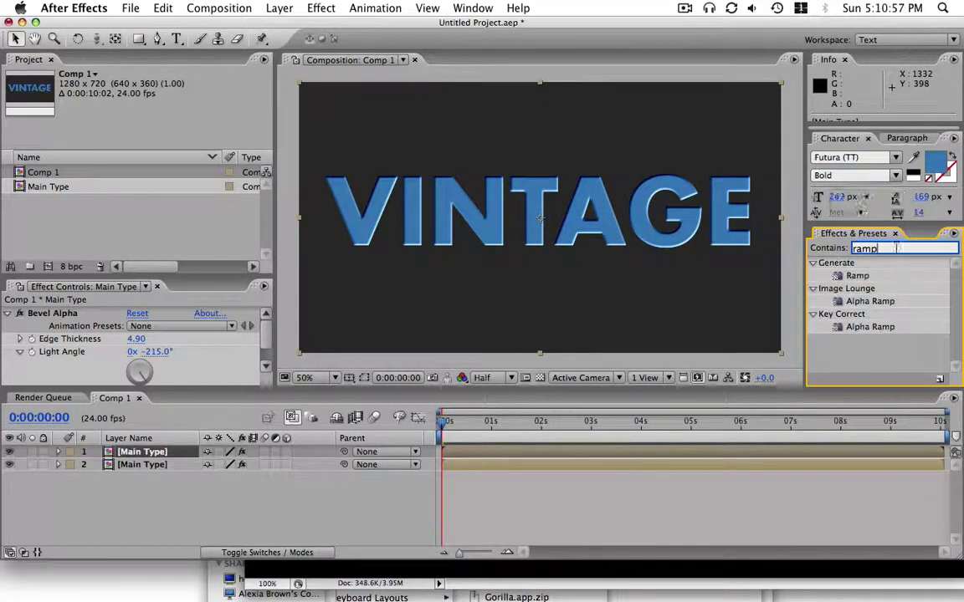
double_click(858, 276)
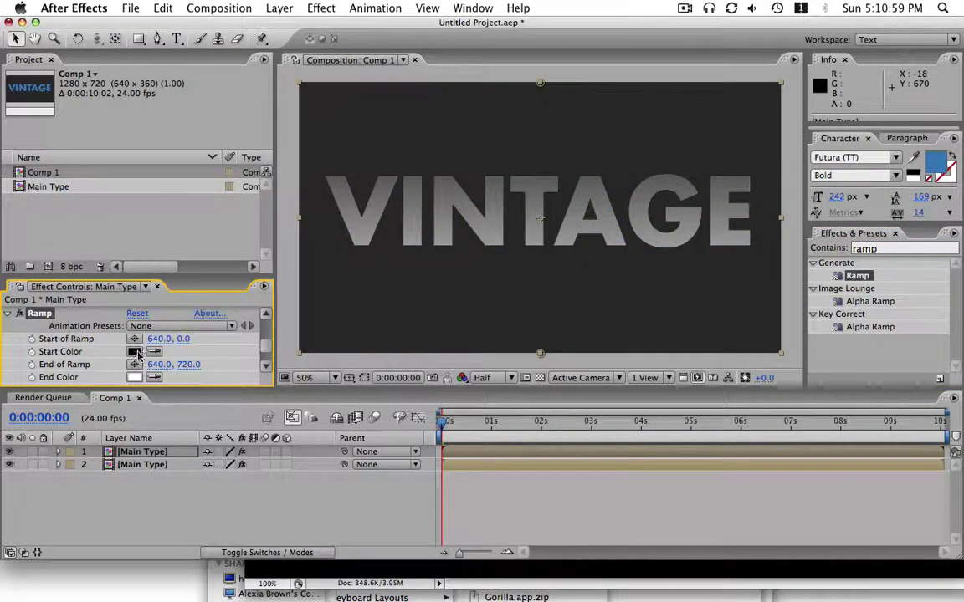
Set the Ramp's start color to the medium blue 4E69B9.
left_click(136, 352)
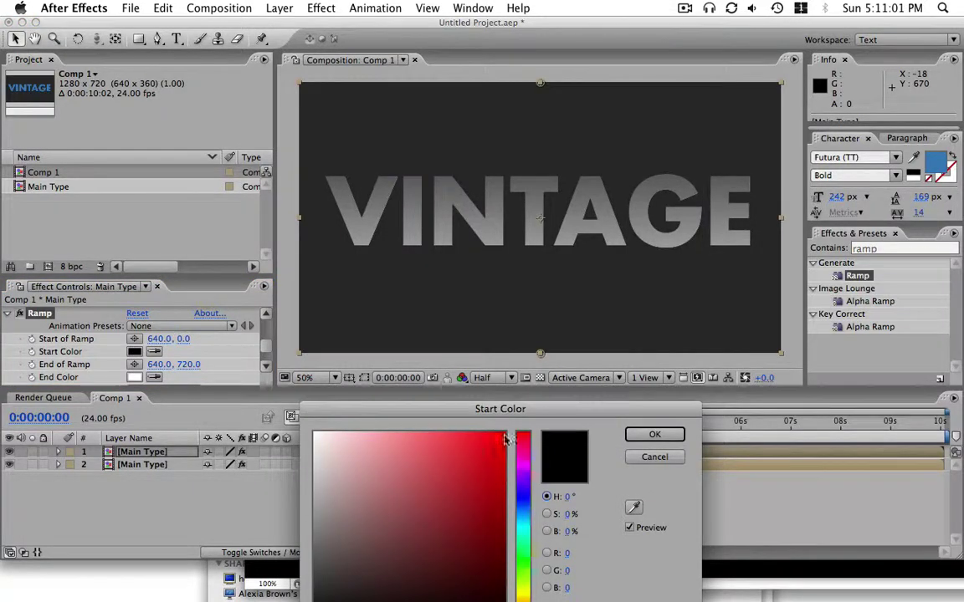
left_click_drag(486, 409, 498, 332)
left_click(512, 414)
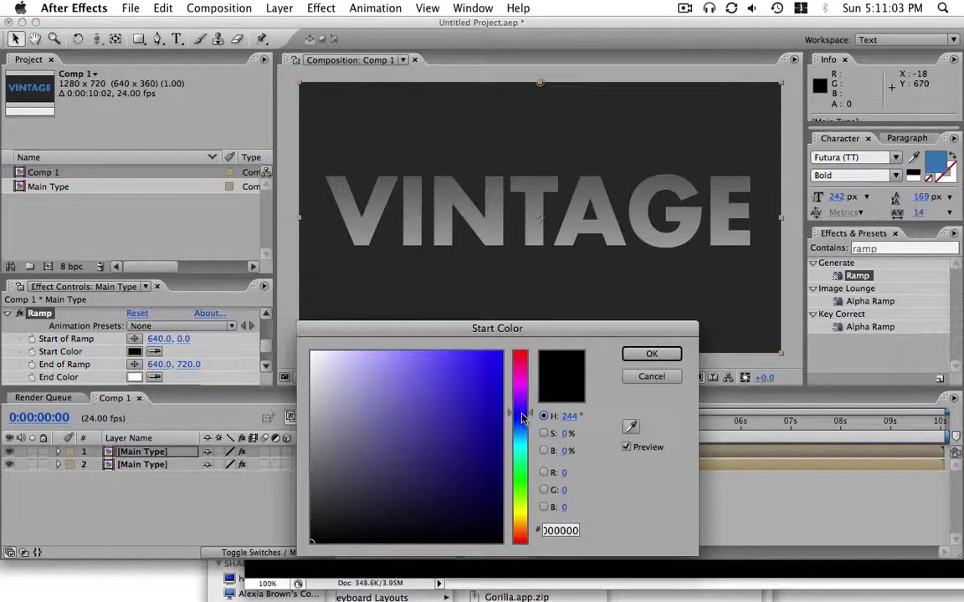
left_click(520, 423)
left_click_drag(411, 395, 422, 404)
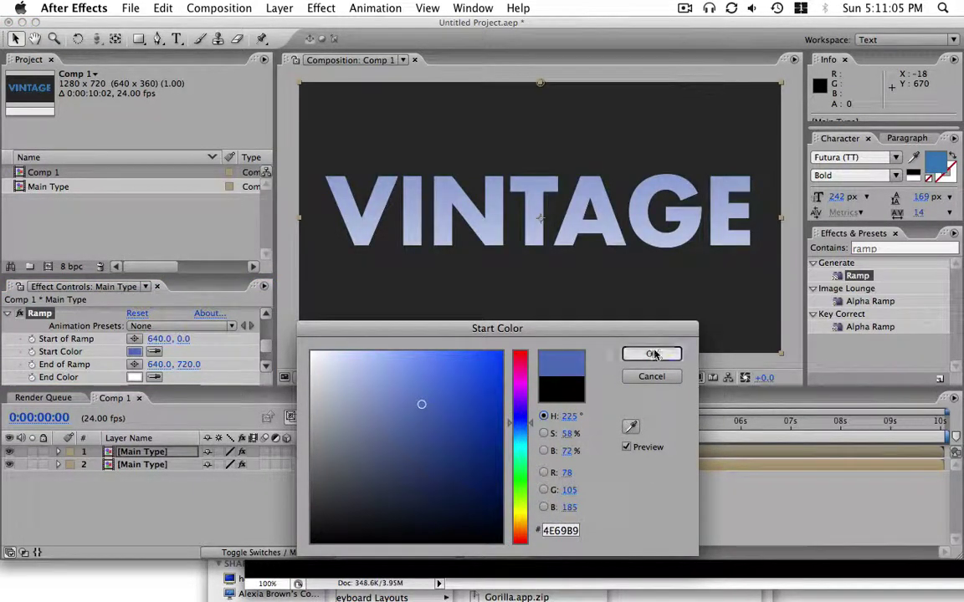
left_click(651, 354)
Set the Ramp's end color to a dark blue with RGB values 28, 70, 124.
left_click(136, 377)
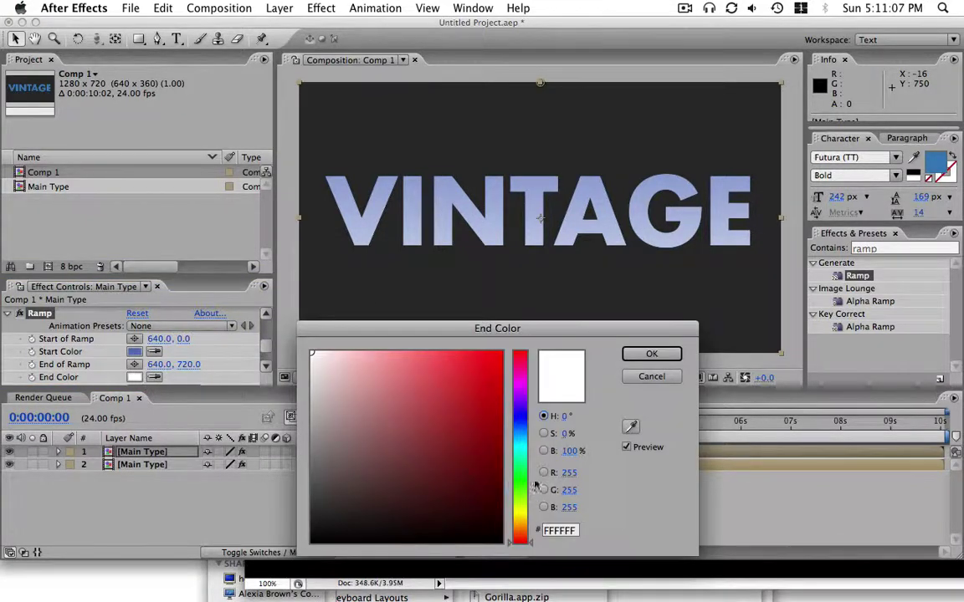
left_click(518, 426)
left_click_drag(458, 444, 458, 450)
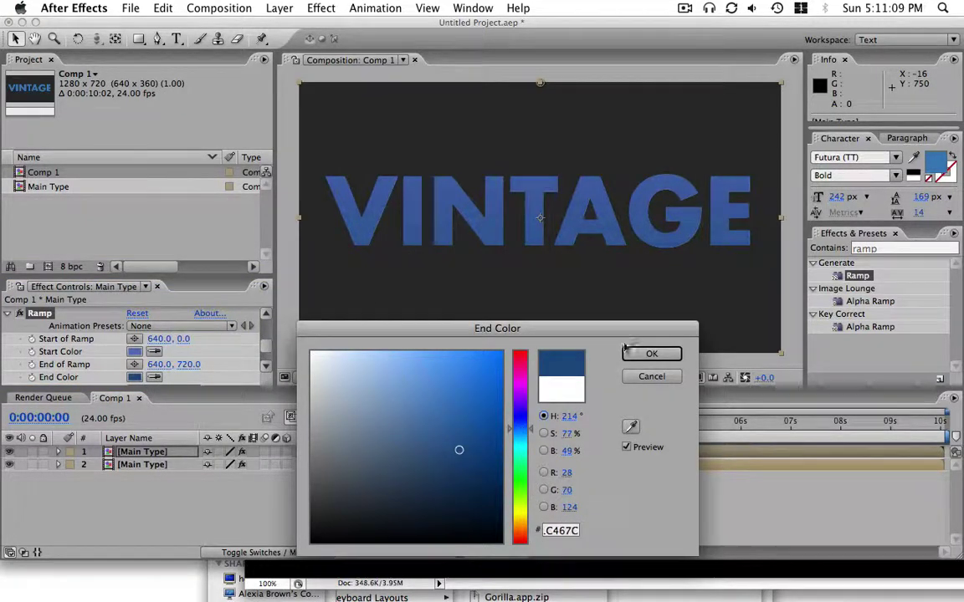
left_click(629, 352)
Position the Ramp's start point at about 564, 326 and its end point at about 578, 468 within the lettering.
left_click_drag(539, 83, 505, 184)
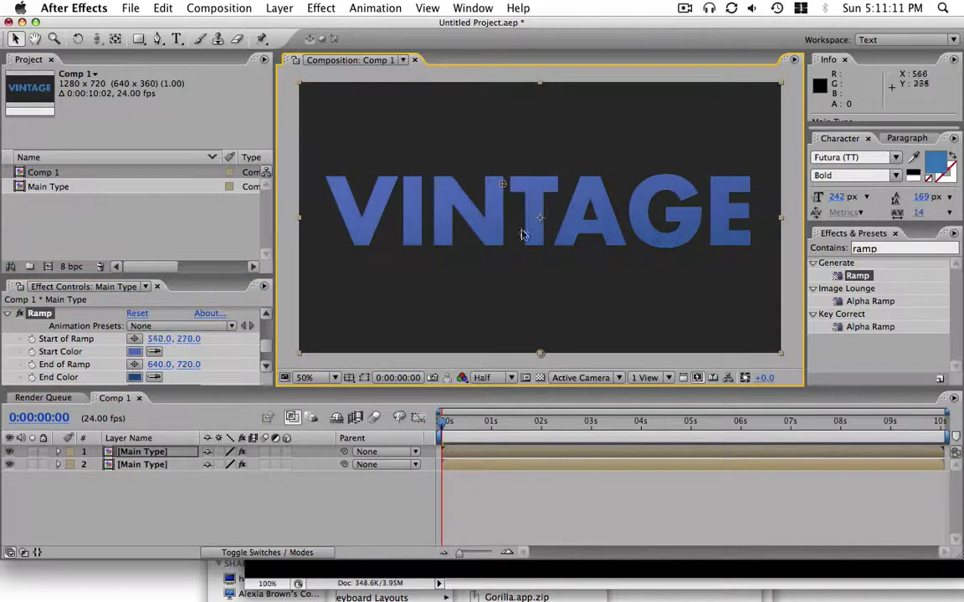
left_click_drag(540, 353, 513, 250)
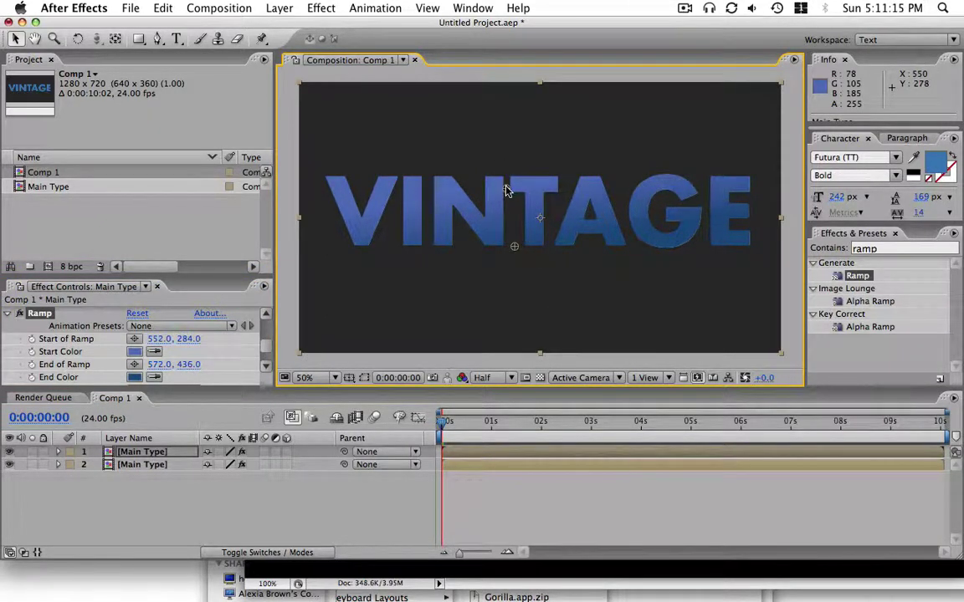
left_click_drag(506, 197, 506, 196)
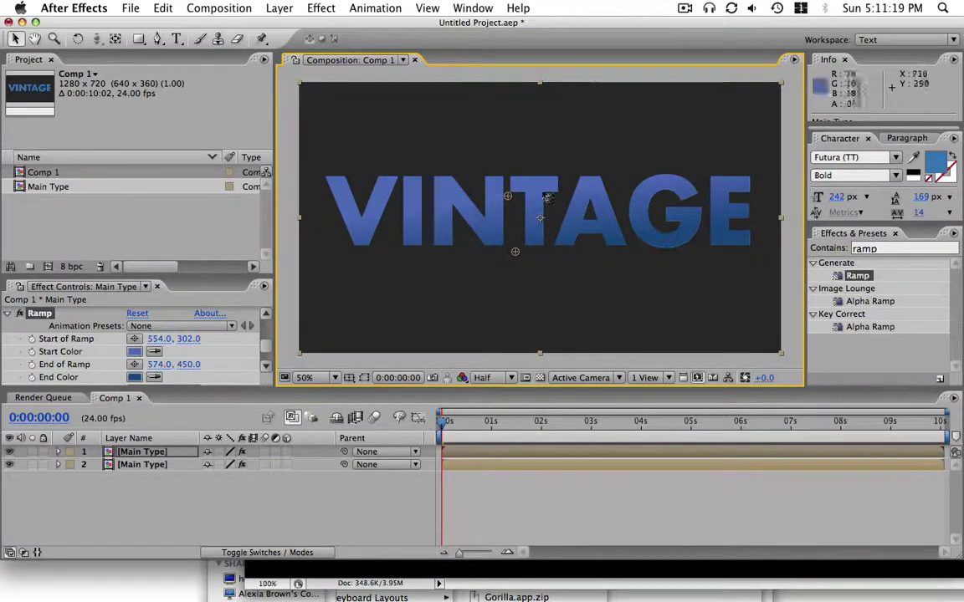
left_click_drag(507, 197, 514, 199)
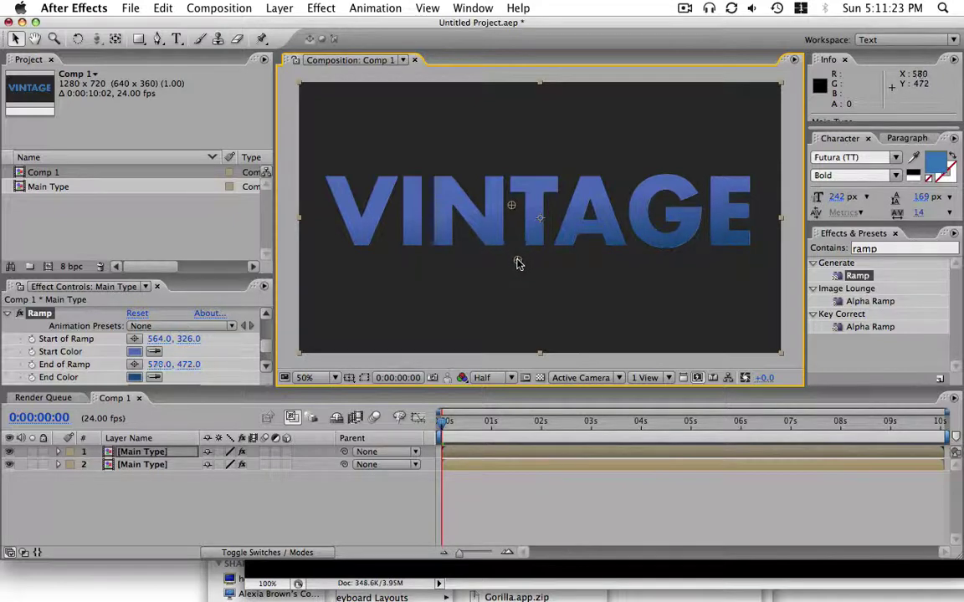
Darken the Ramp's end color to the deep blue 183B68.
left_click(134, 377)
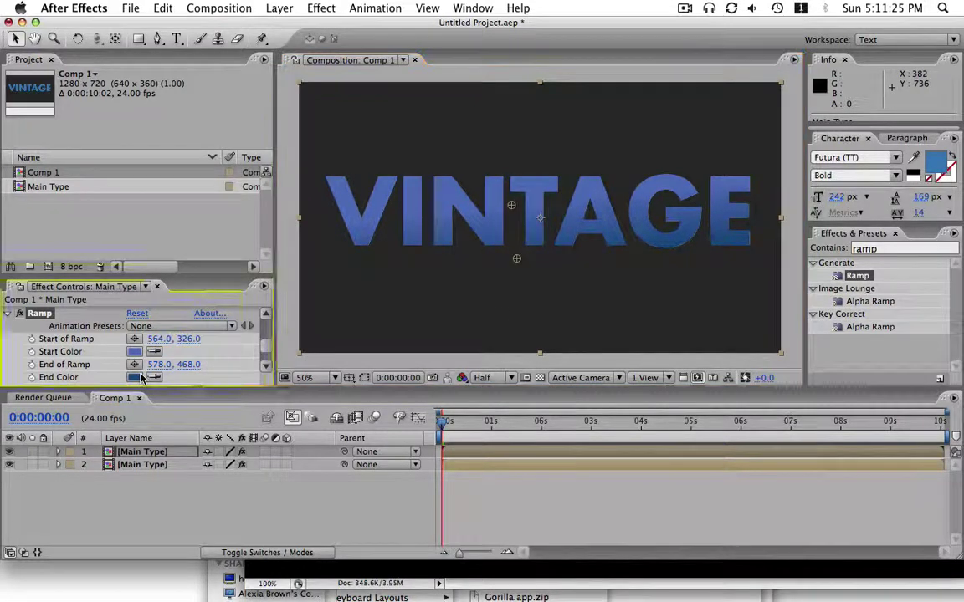
left_click_drag(458, 450, 457, 463)
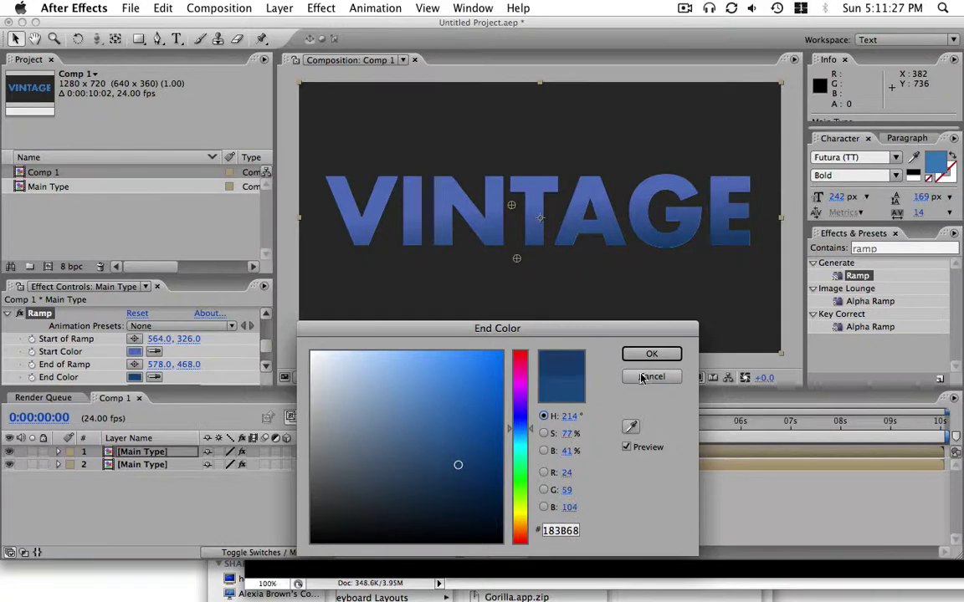
left_click(642, 377)
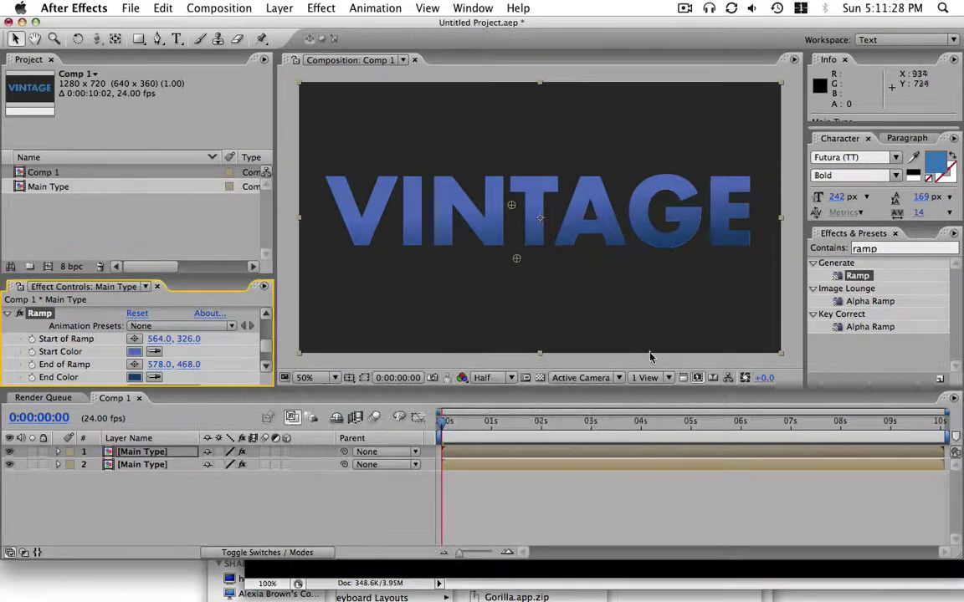
Search the effects for glow and apply the Stylize Glow effect to the upper Main Type layer.
left_click(153, 452)
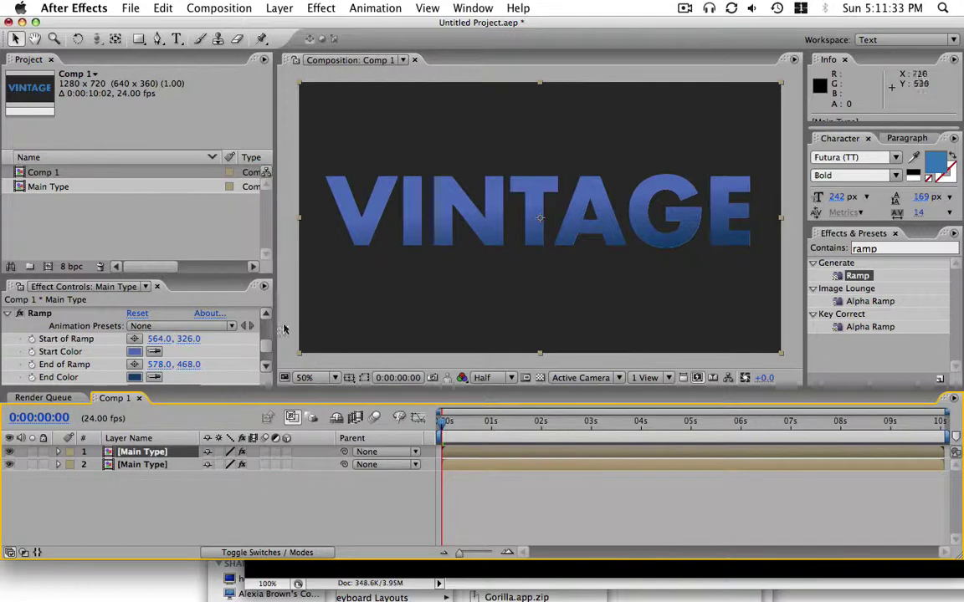
left_click(879, 249)
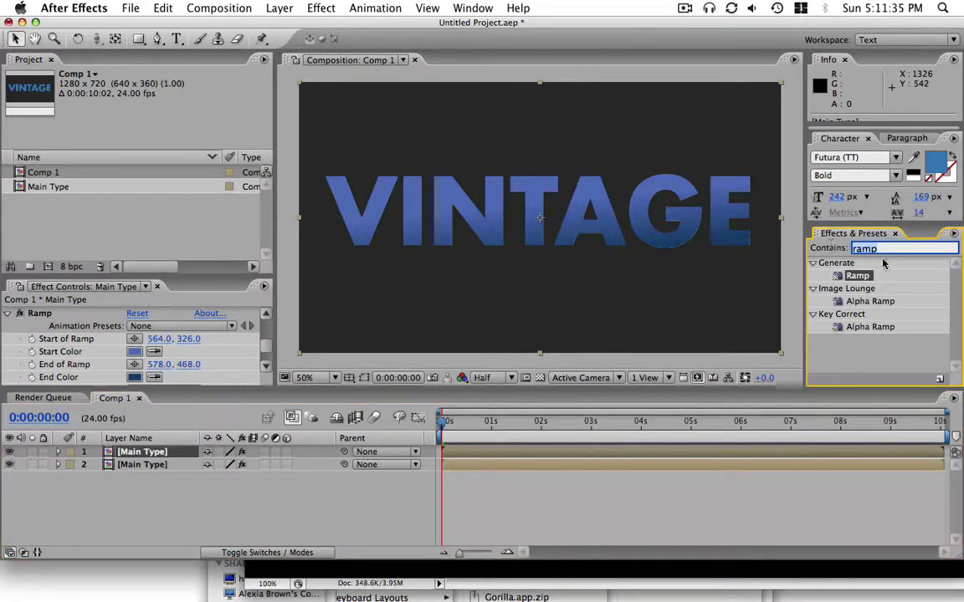
type("glow")
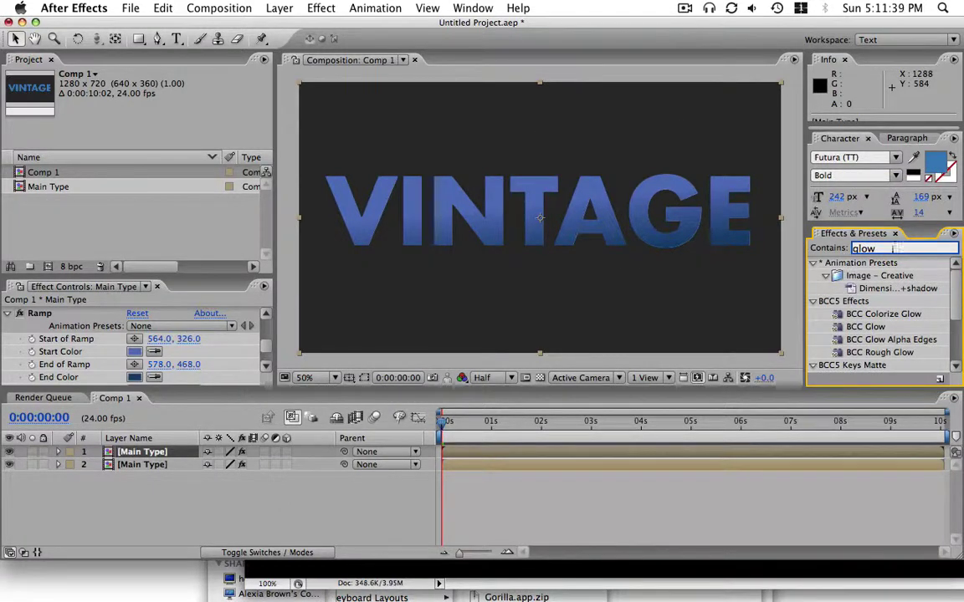
left_click_drag(960, 293, 958, 338)
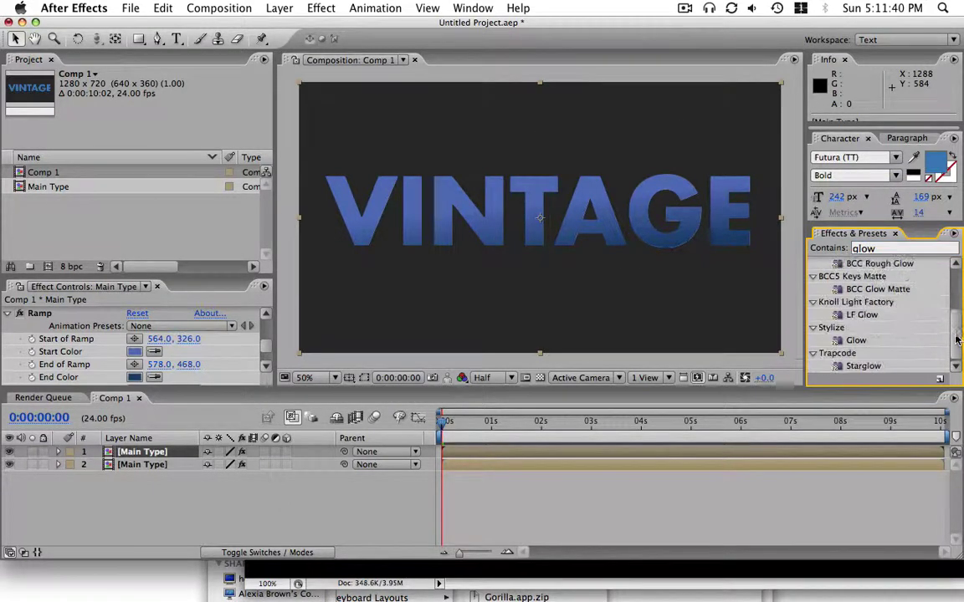
double_click(855, 341)
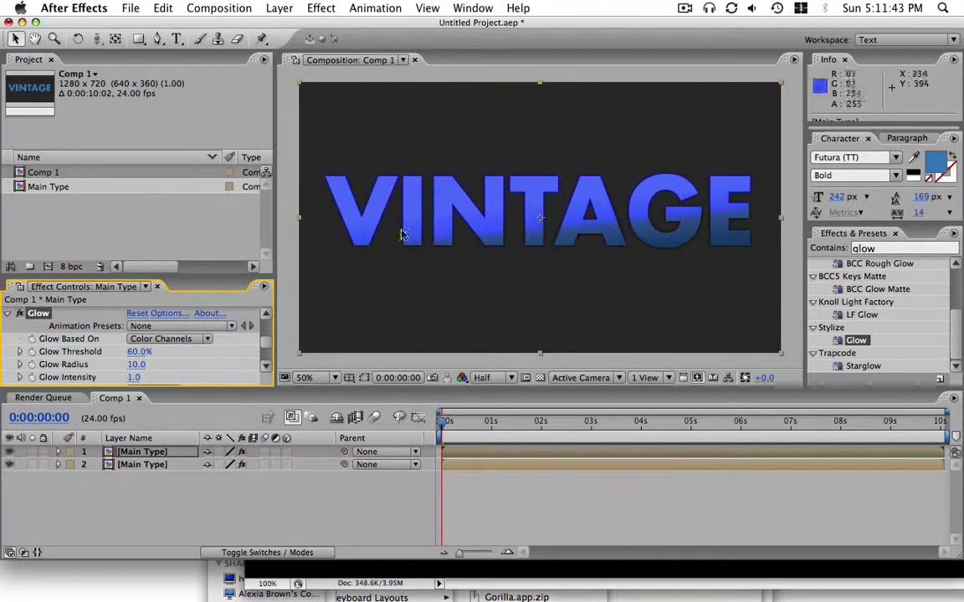
Set the project's color depth to 32 bits per channel.
left_click(74, 267, "alt")
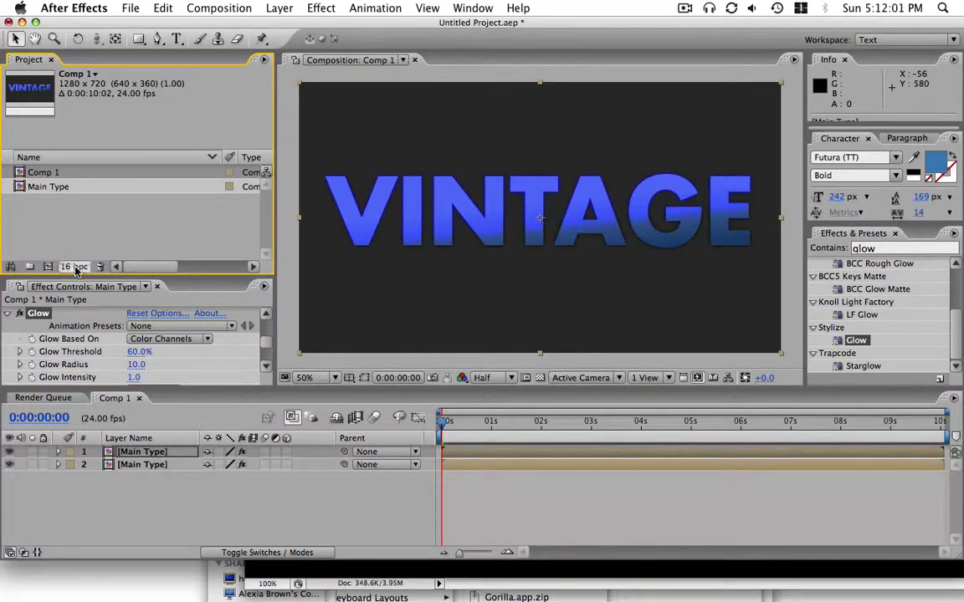
left_click(73, 267, "alt")
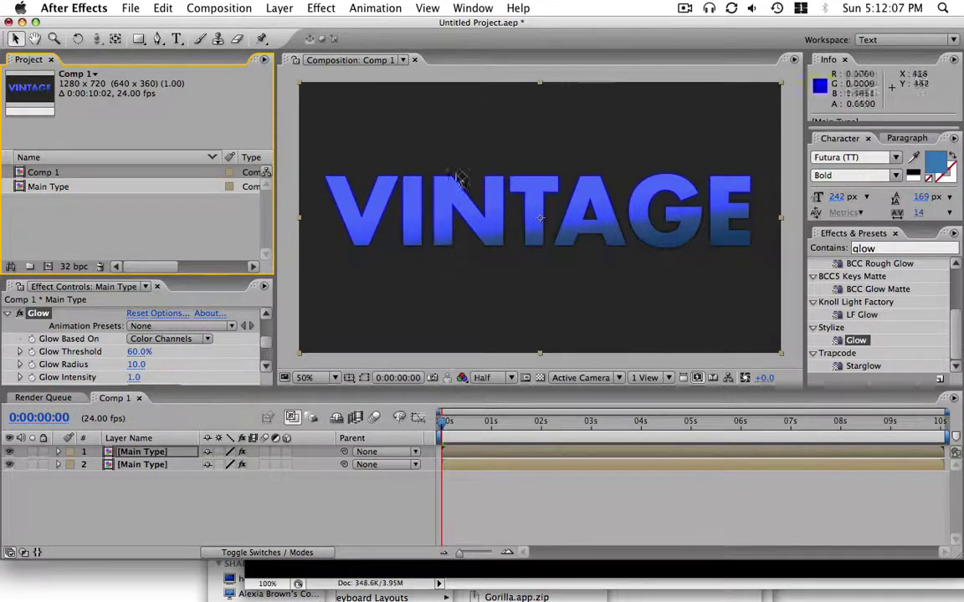
Raise the Glow Threshold on the upper Main Type layer to about 65.5%.
left_click_drag(138, 351, 144, 351)
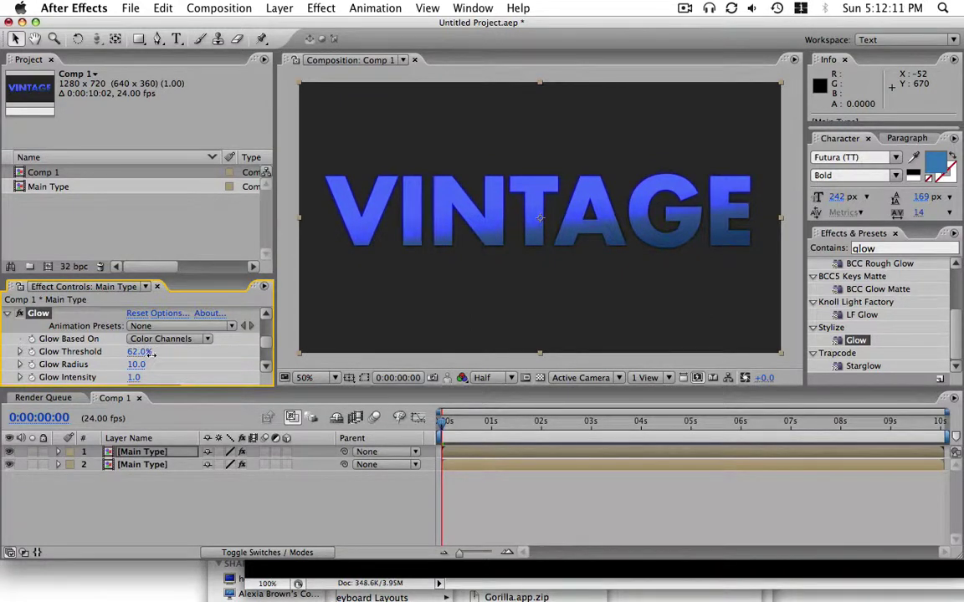
left_click_drag(139, 354, 140, 352)
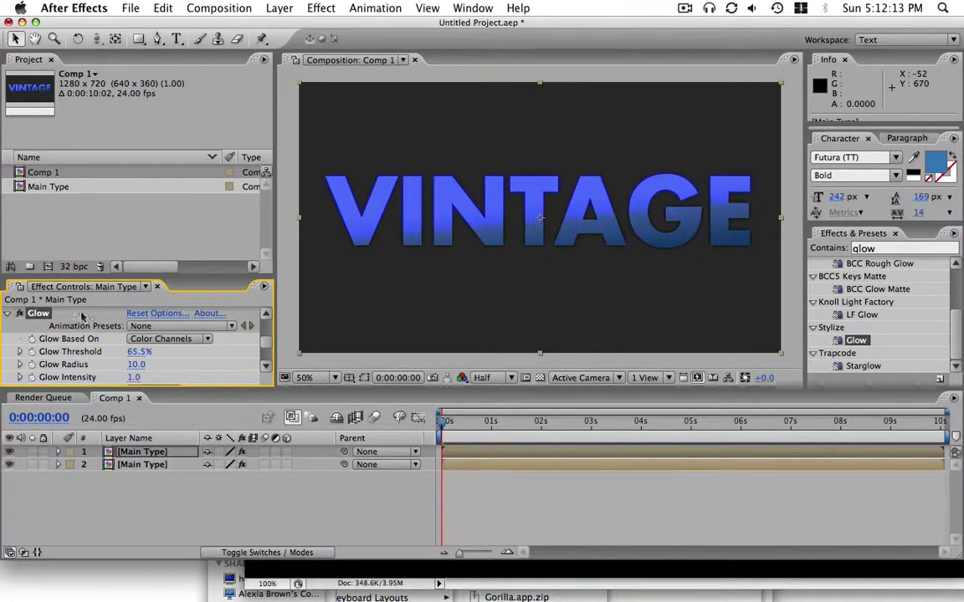
scroll(261, 349, "up", 3)
scroll(262, 349, "down", 3)
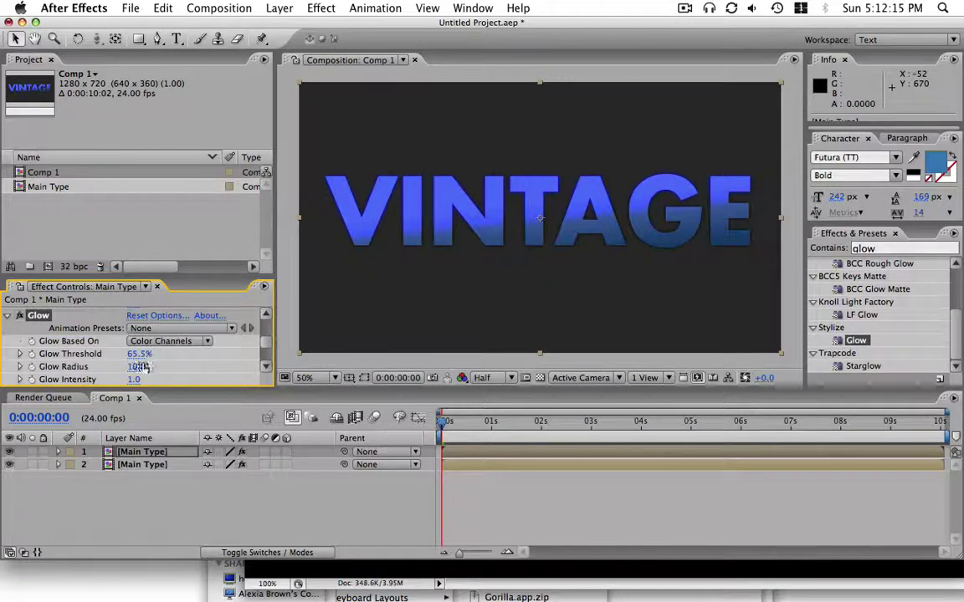
left_click_drag(134, 354, 141, 354)
Lighten the Ramp's start color to a pale blue with hue 225°, saturation 38% and brightness 86%.
scroll(261, 338, "up", 3)
scroll(262, 338, "down", 2)
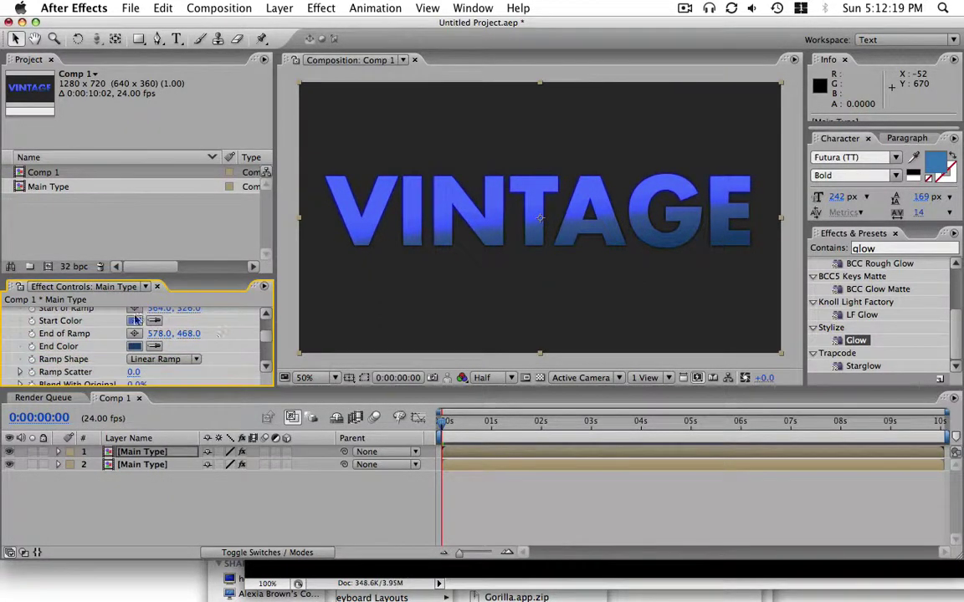
left_click(134, 320)
left_click_drag(420, 403, 397, 383)
left_click_drag(397, 382, 384, 379)
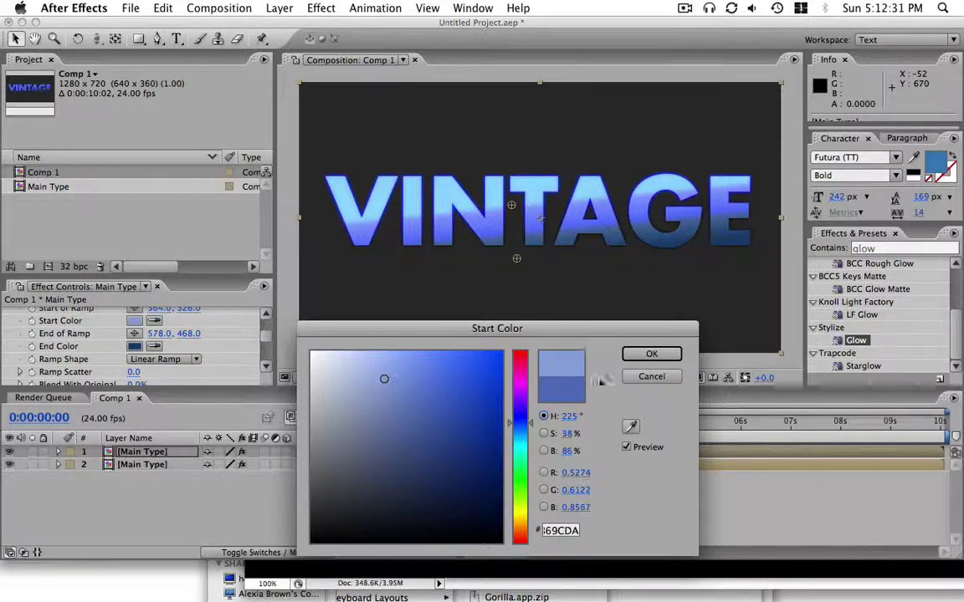
left_click(652, 355)
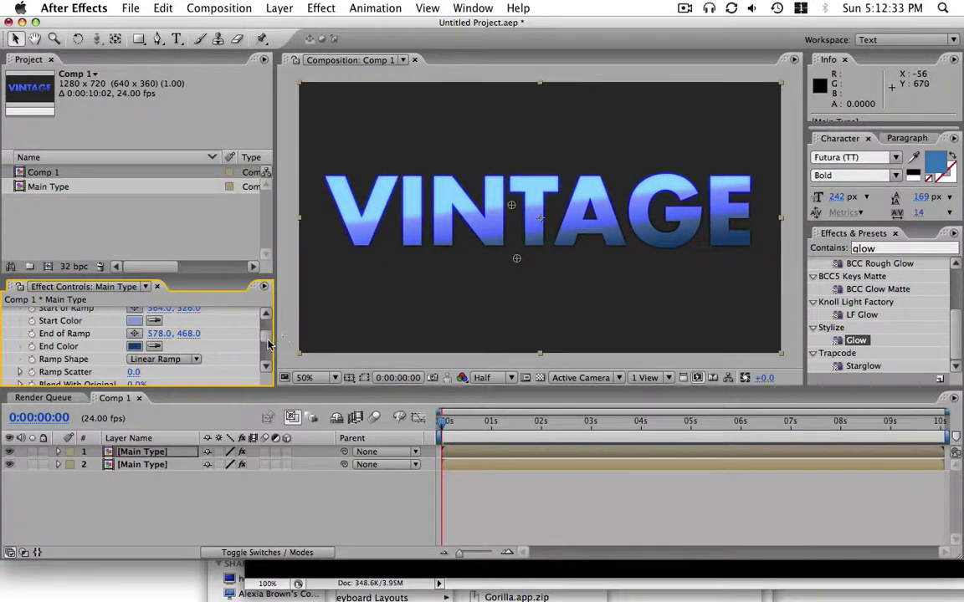
Remove the Bevel Alpha effect from the upper Main Type layer, keeping its Ramp and Glow.
scroll(268, 340, "up", 3)
scroll(268, 341, "down", 5)
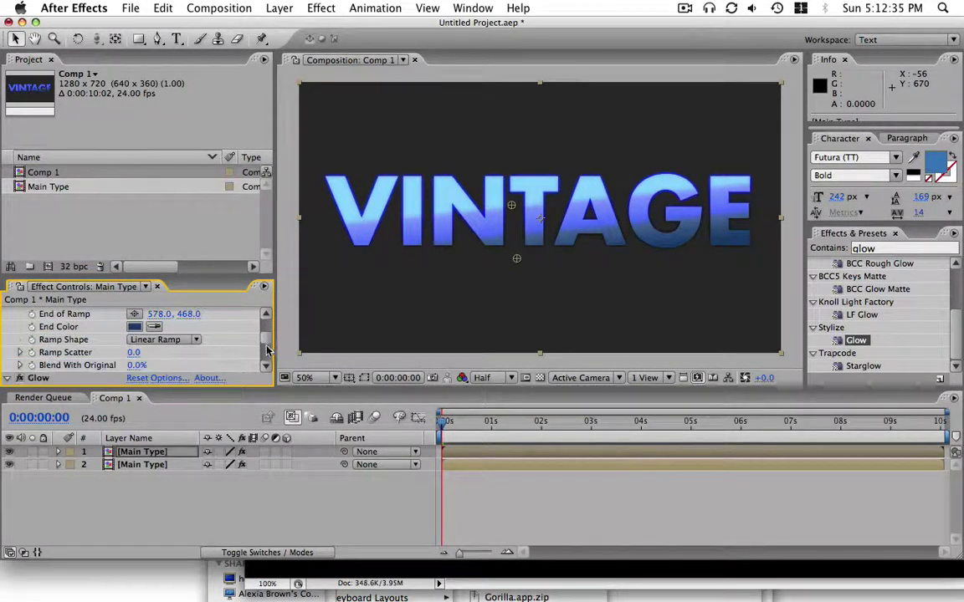
scroll(100, 334, "down", 5)
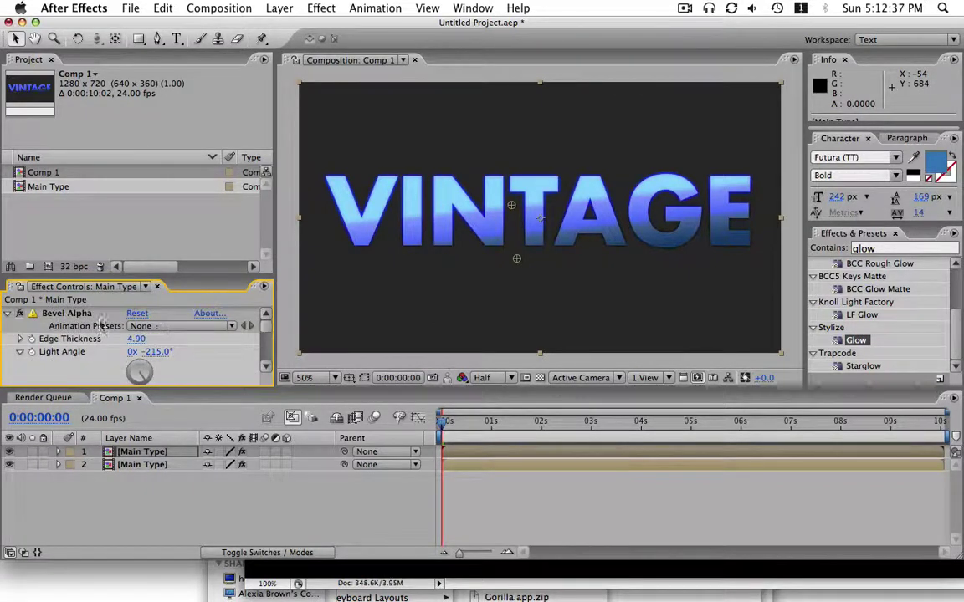
Lower the upper Main Type layer's opacity to 79%.
left_click(142, 452)
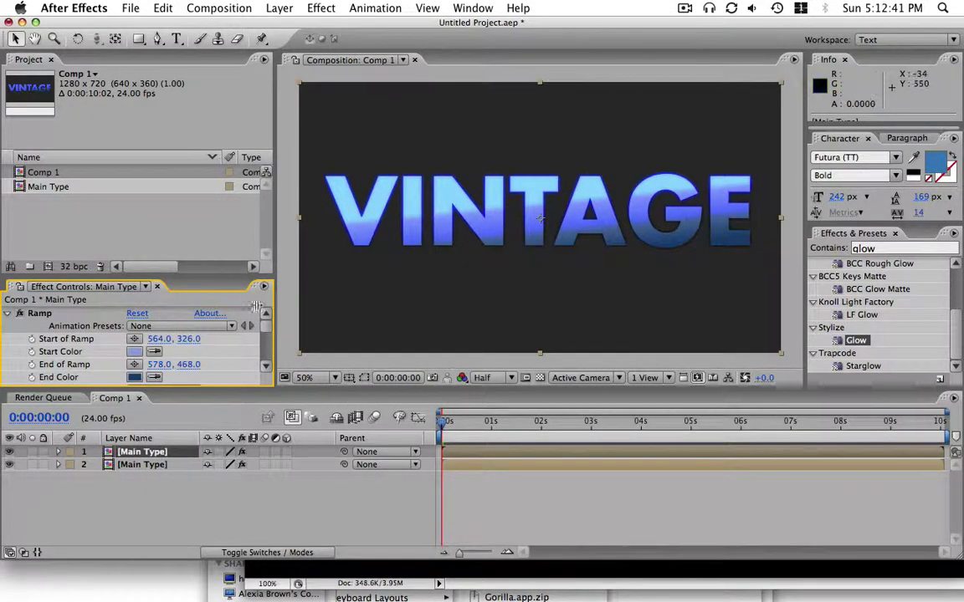
key("t")
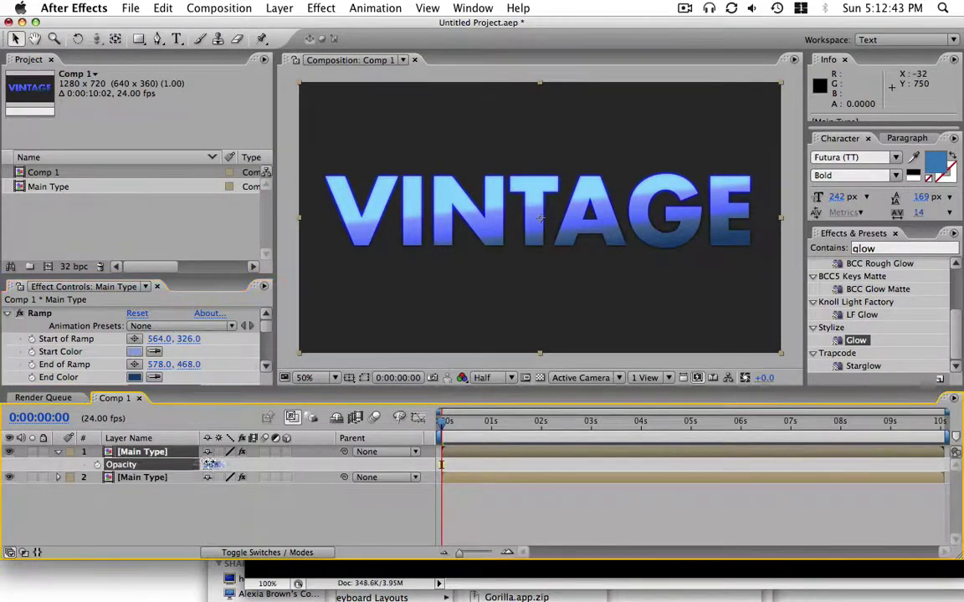
left_click_drag(211, 464, 197, 462)
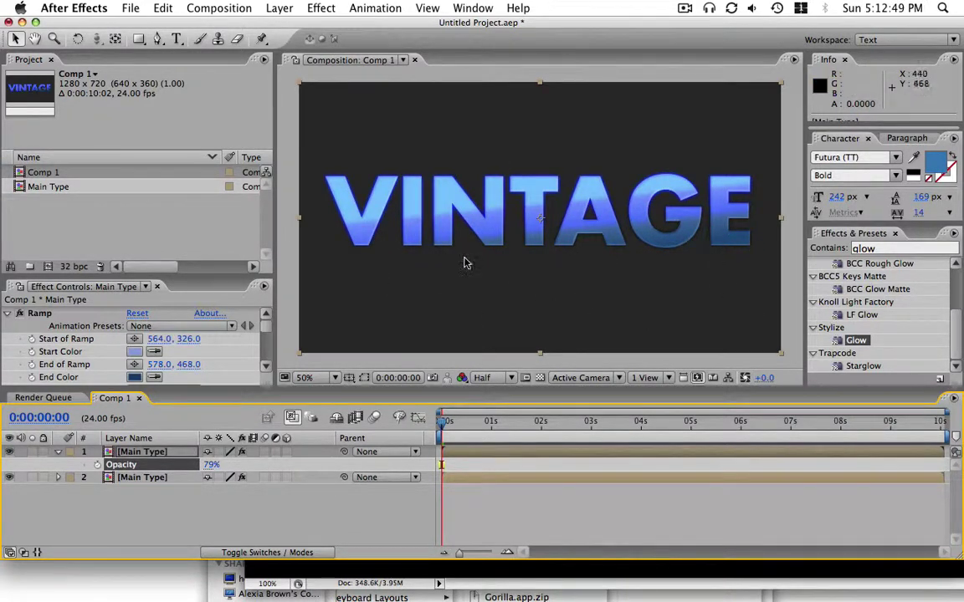
Duplicate the upper Main Type layer and delete the Ramp and Glow effects from the new top copy.
left_click(177, 451)
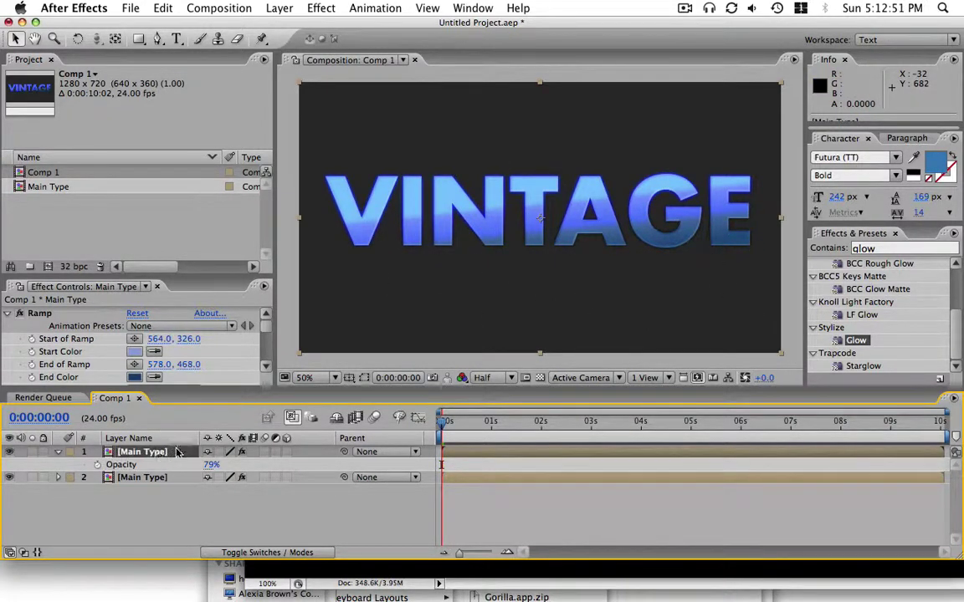
key("super+d")
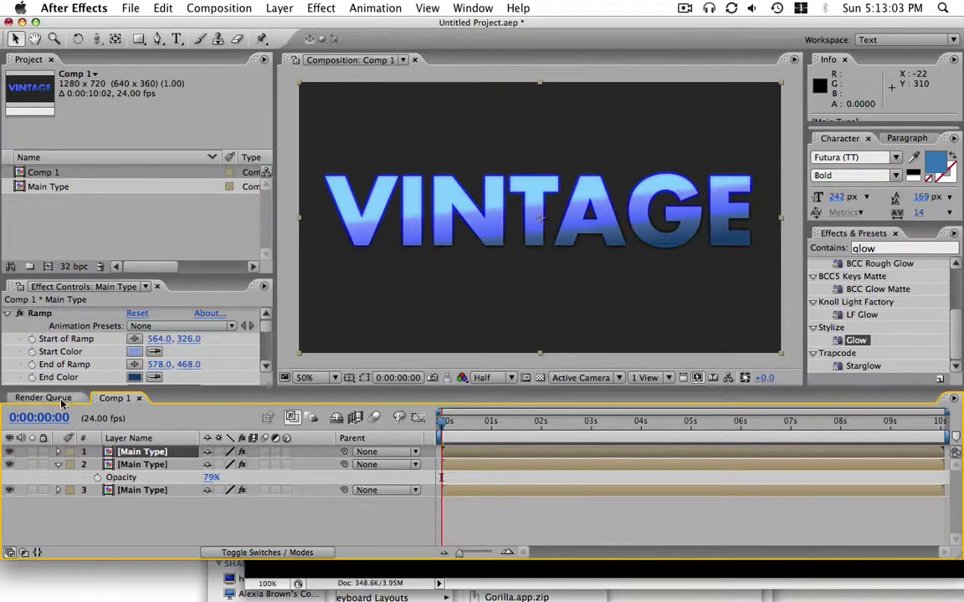
left_click(7, 313)
left_click(6, 325)
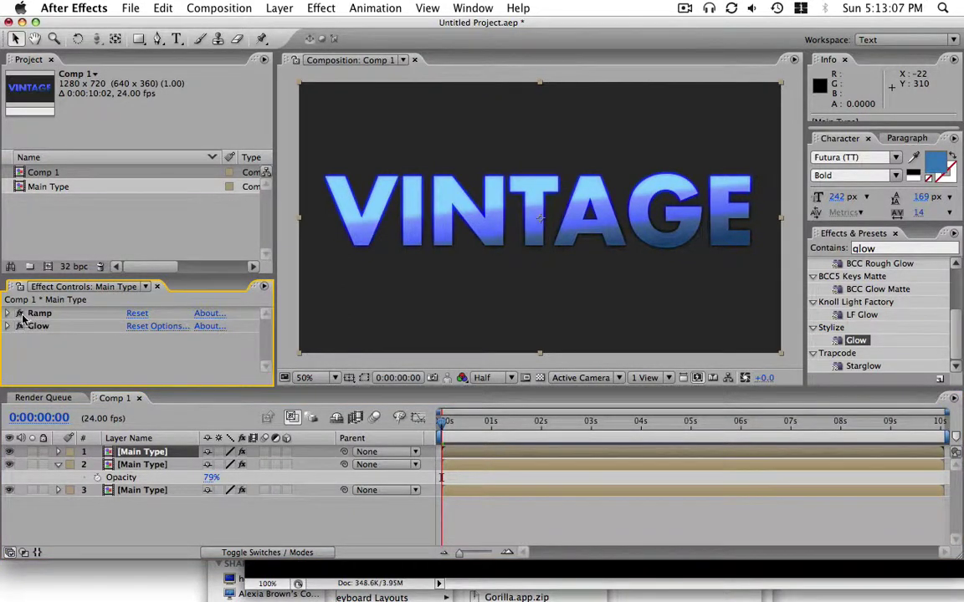
left_click(33, 314)
left_click(43, 328, "shift")
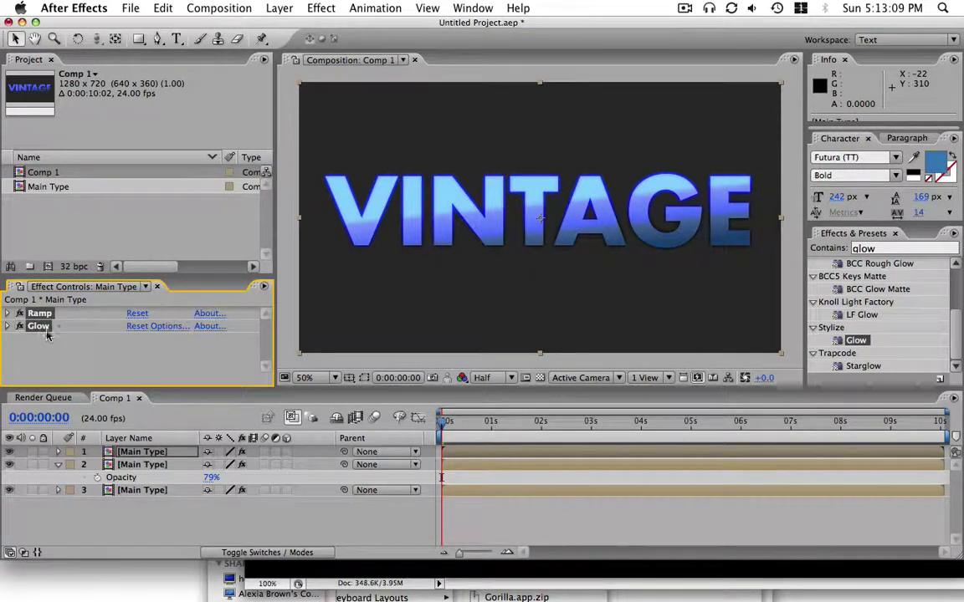
key("Delete")
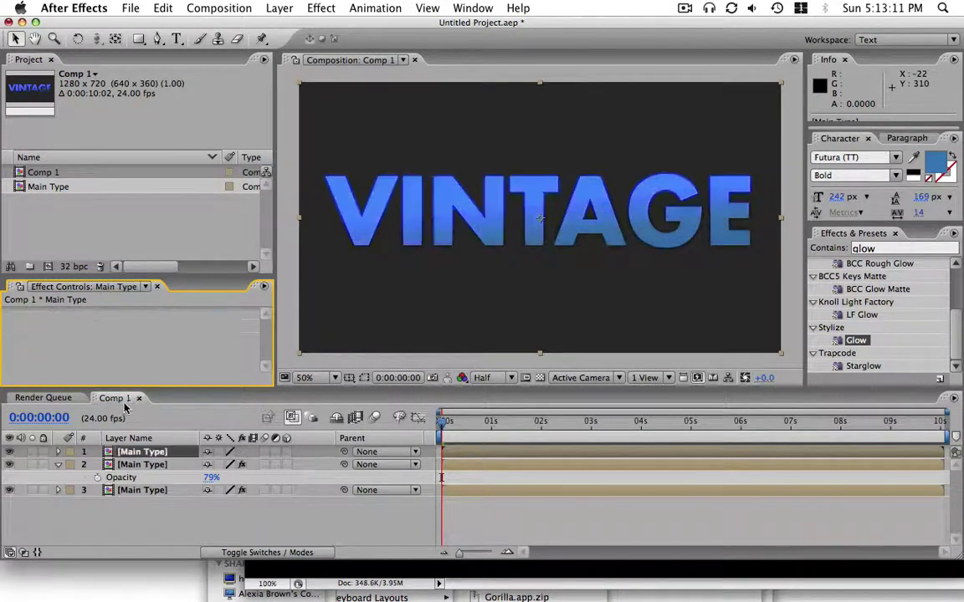
Search the effects for vega and apply the Generate Vegas effect to the top Main Type layer.
left_click(880, 249)
type("v")
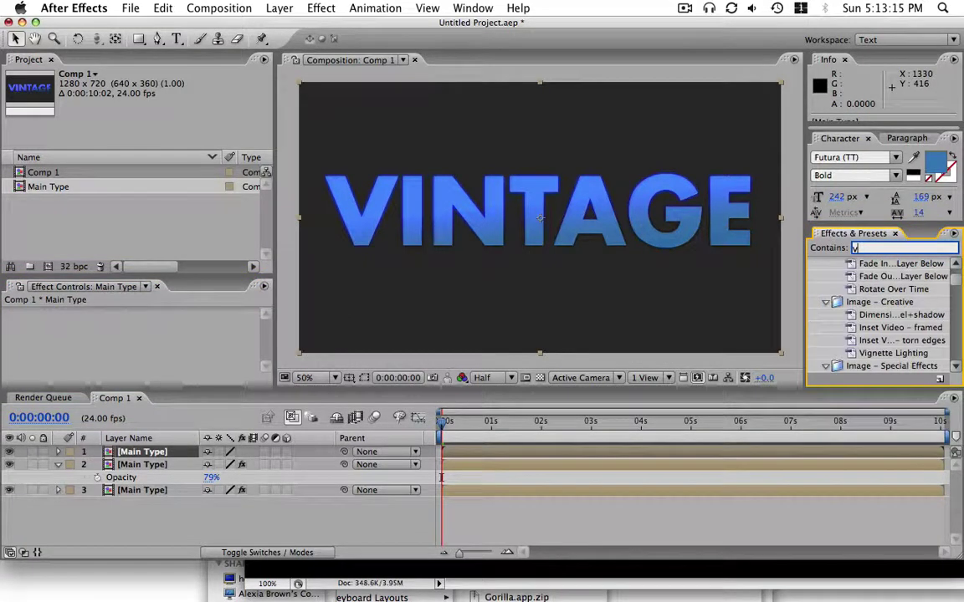
type("ega")
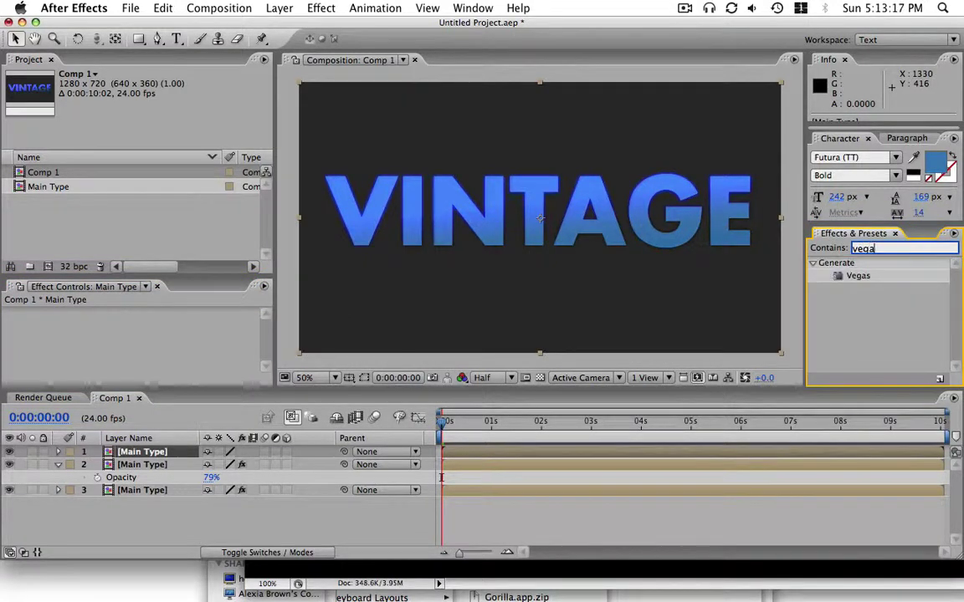
double_click(858, 278)
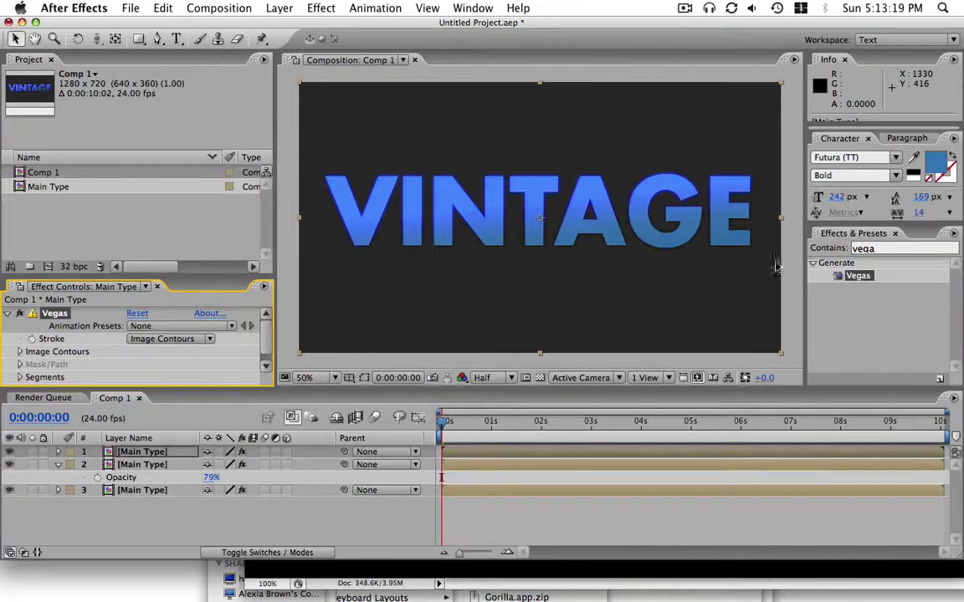
Solo the top Main Type layer and enlarge the effect settings area to show all Vegas property groups.
left_click(32, 452)
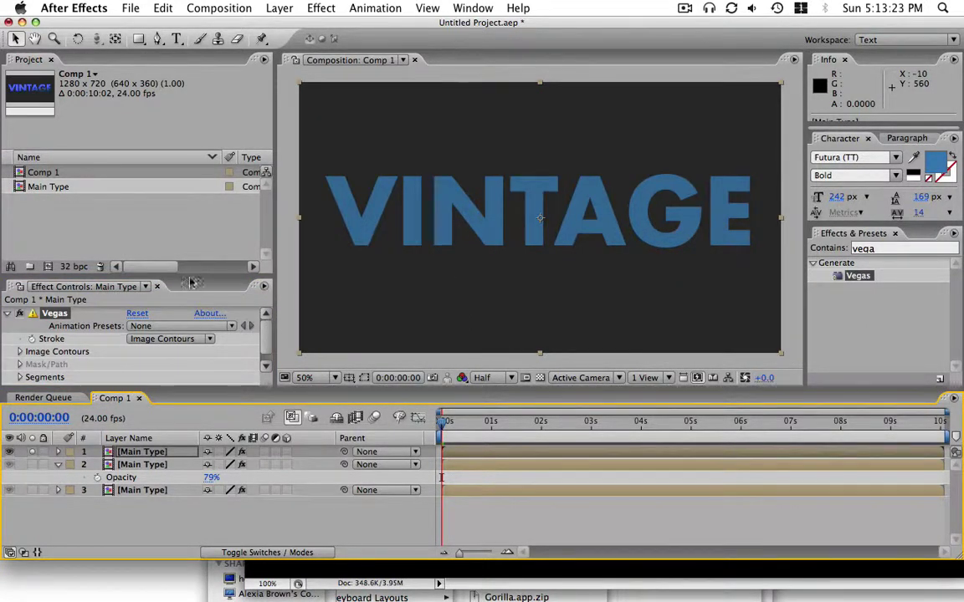
left_click_drag(192, 273, 192, 243)
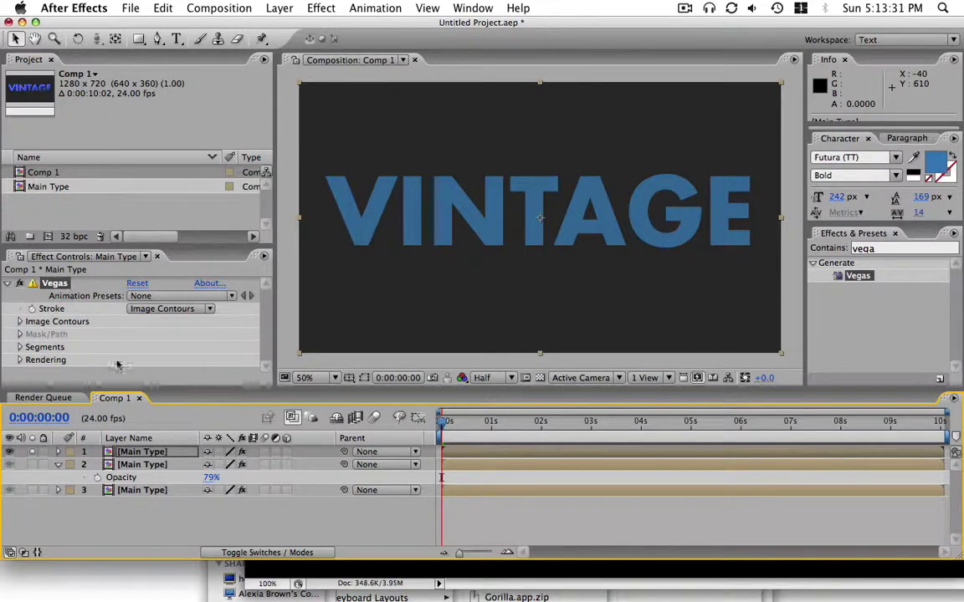
Set the Vegas stroke source to Image Contours and its contour Threshold to 105.
left_click(20, 322)
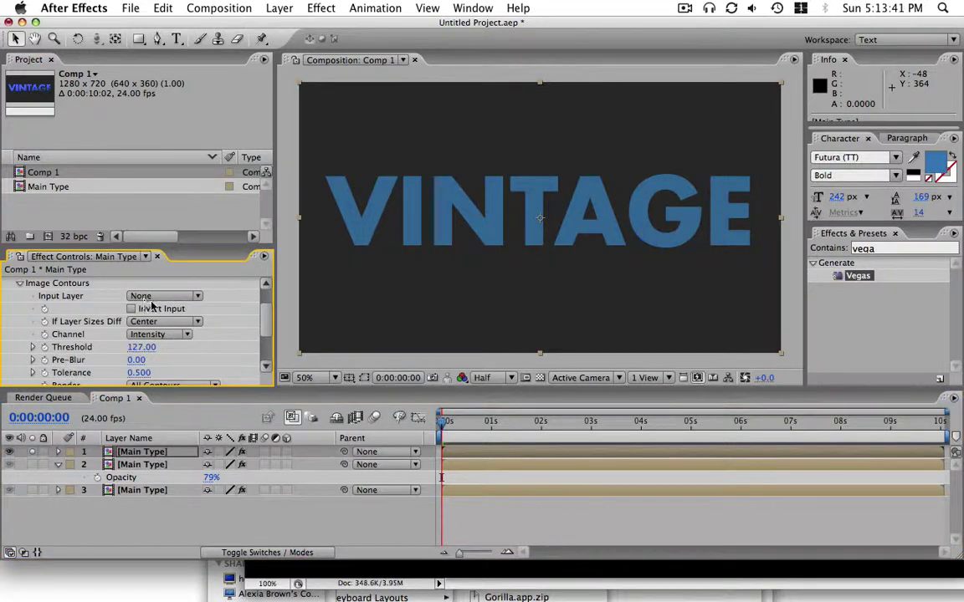
scroll(256, 312, "up", 3)
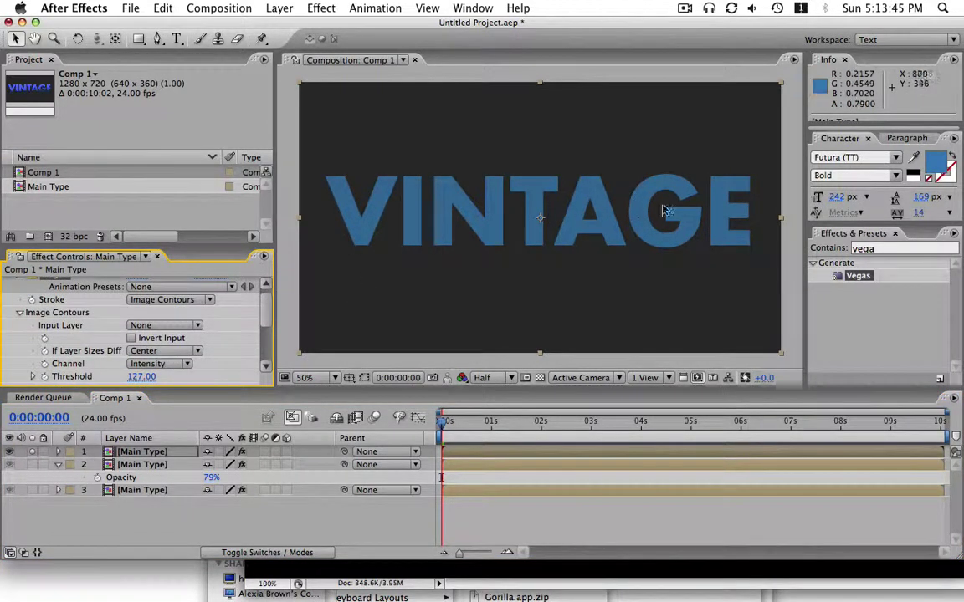
left_click(156, 299)
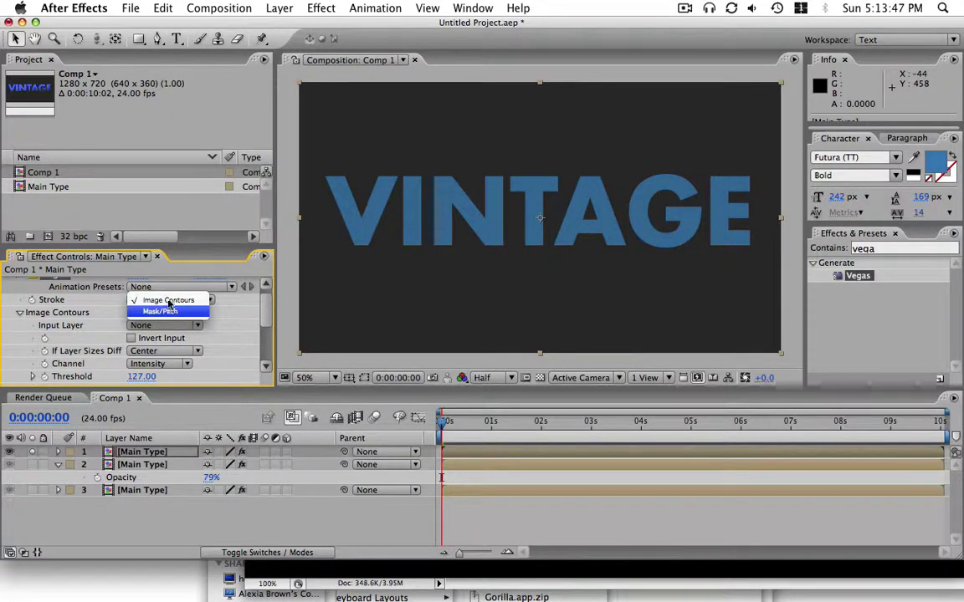
left_click(176, 300)
scroll(264, 319, "down", 2)
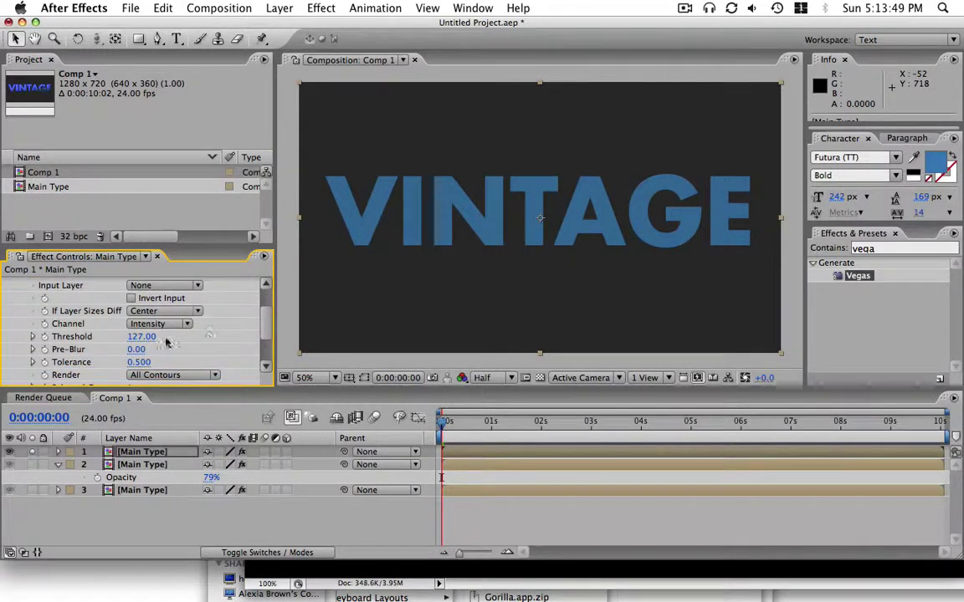
mouse_move(175, 338)
left_mouse_down()
mouse_move(124, 338)
mouse_move(183, 333)
mouse_move(149, 333)
mouse_move(173, 333)
mouse_move(168, 346)
mouse_move(179, 335)
mouse_move(155, 334)
left_mouse_up()
Change the Vegas stroke color to white and set its rendering Width to 6.
scroll(124, 333, "down", 1)
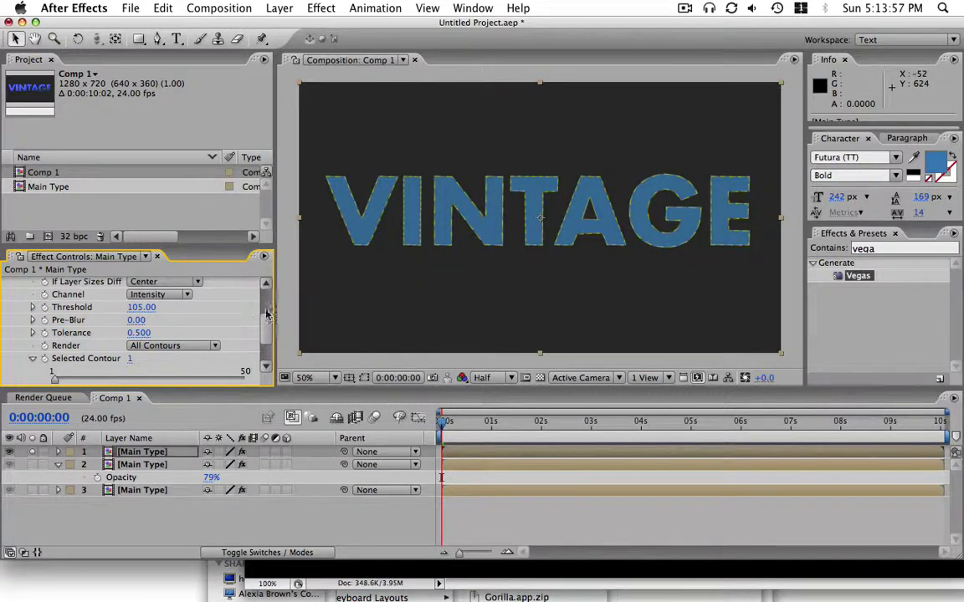
scroll(266, 328, "down", 3)
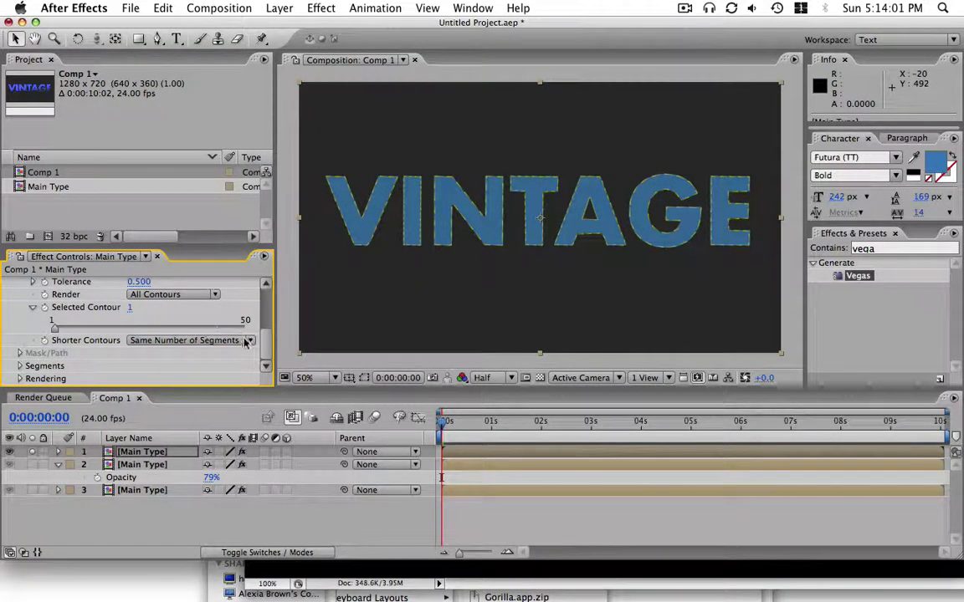
left_click(19, 378)
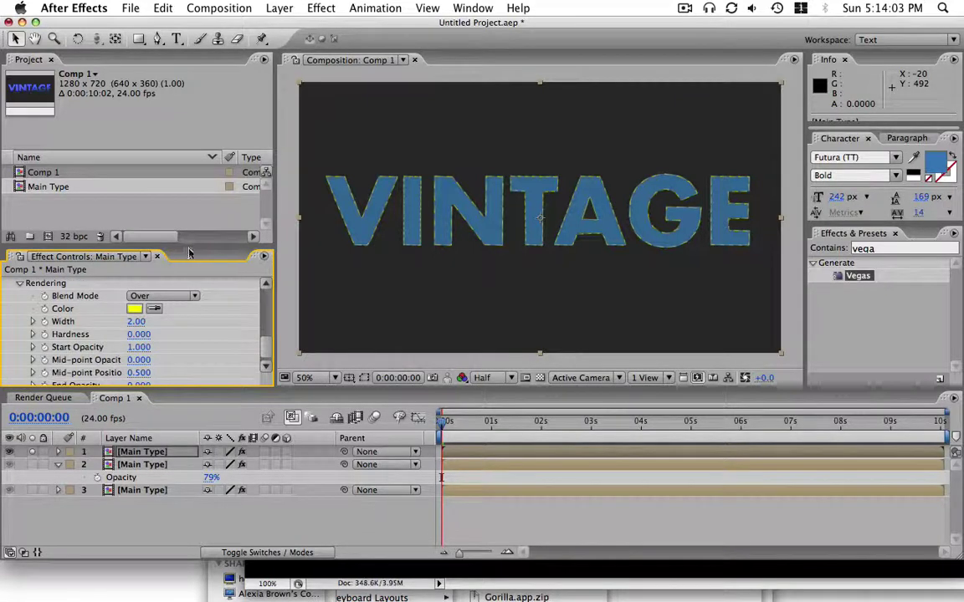
scroll(271, 346, "up", 1)
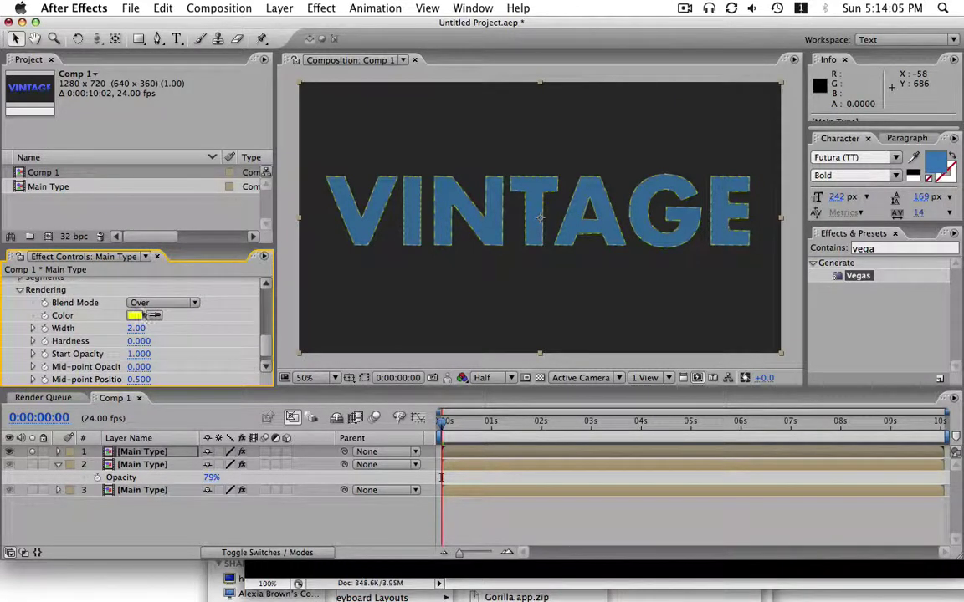
left_click(140, 315)
left_click(314, 351)
left_click(649, 351)
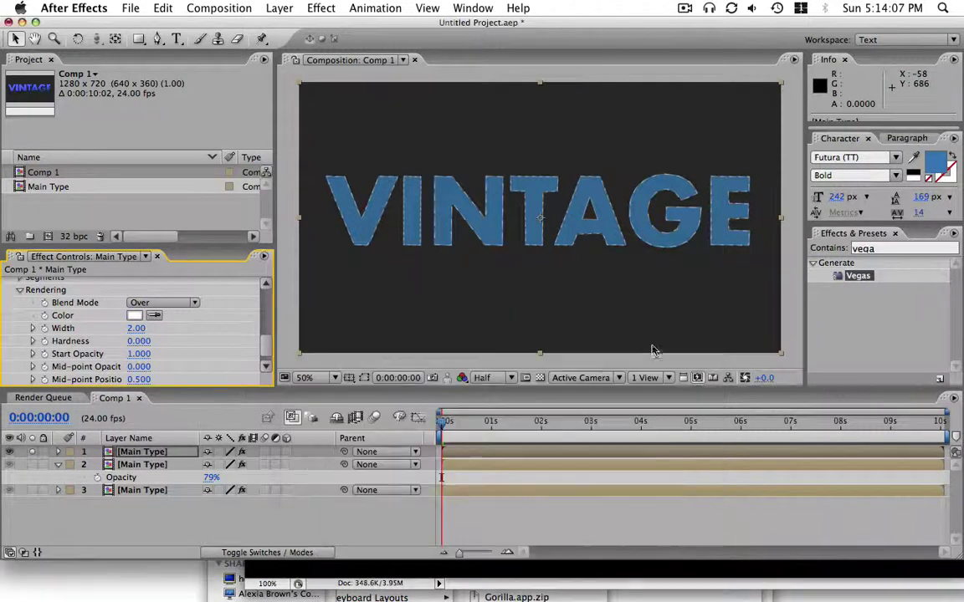
left_click_drag(135, 328, 177, 329)
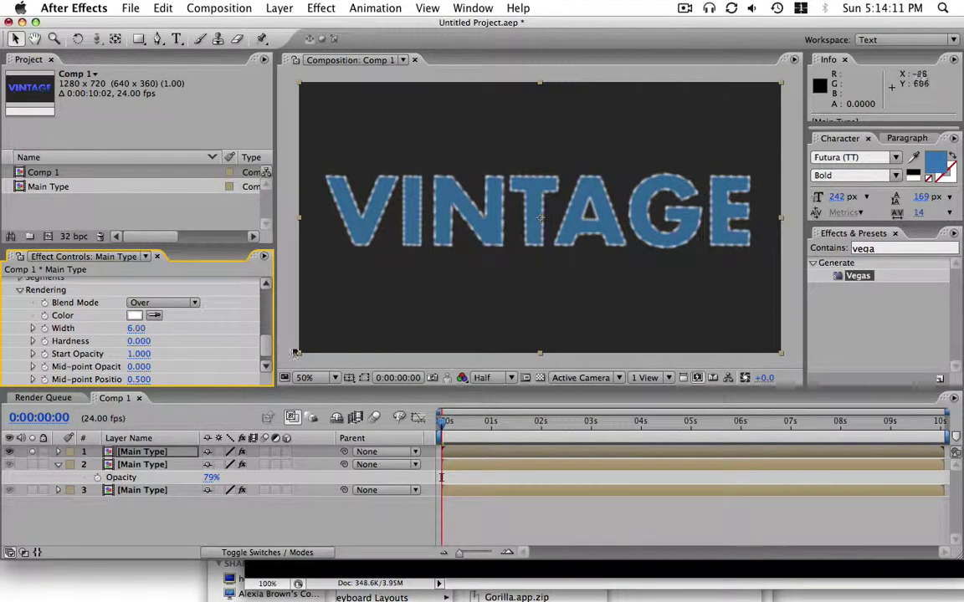
Reduce the number of Vegas segments to 2.
mouse_move(266, 345)
left_mouse_down()
mouse_move(266, 302)
mouse_move(239, 274)
left_mouse_up()
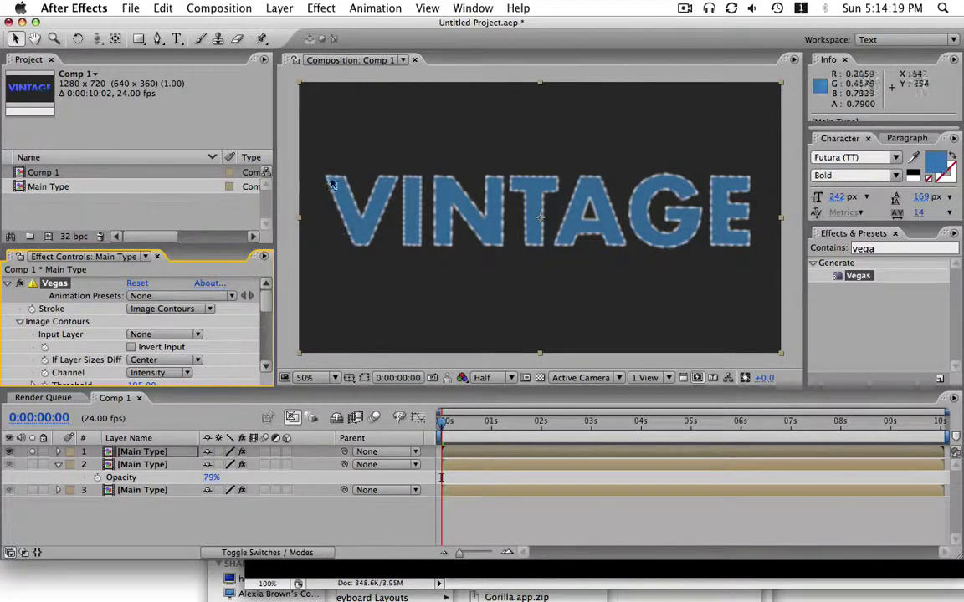
left_click_drag(266, 302, 266, 337)
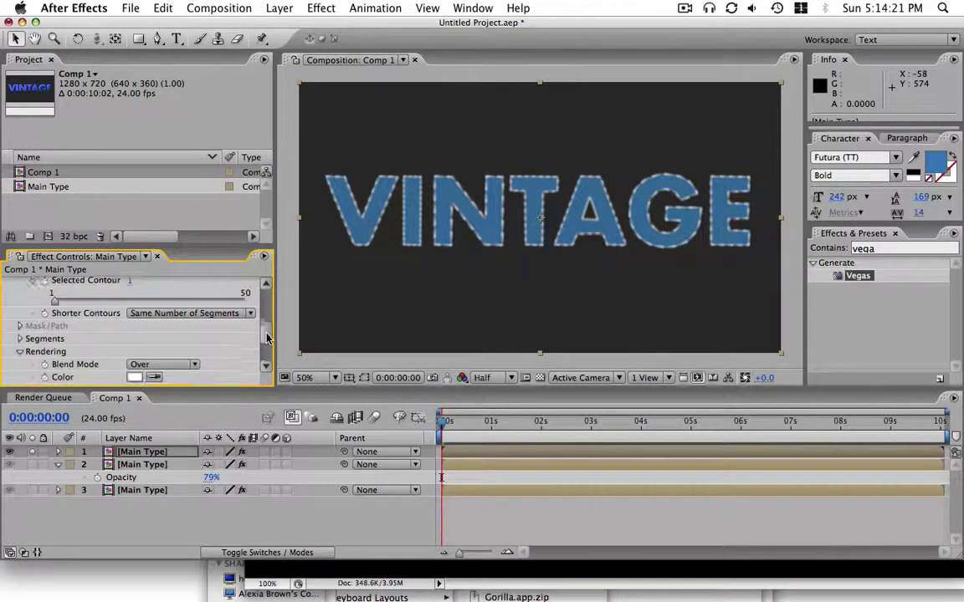
left_click(21, 336)
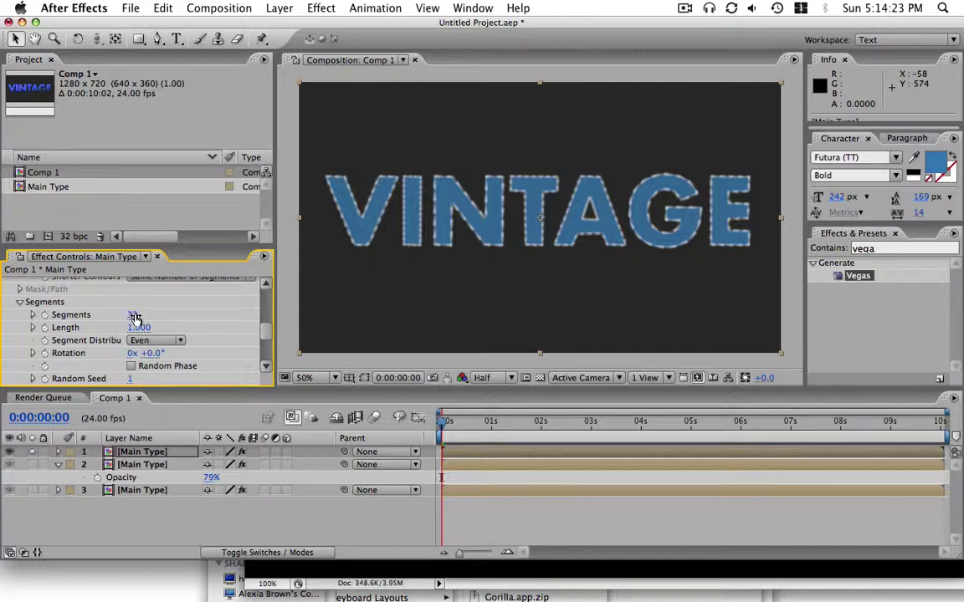
left_click_drag(133, 315, 112, 316)
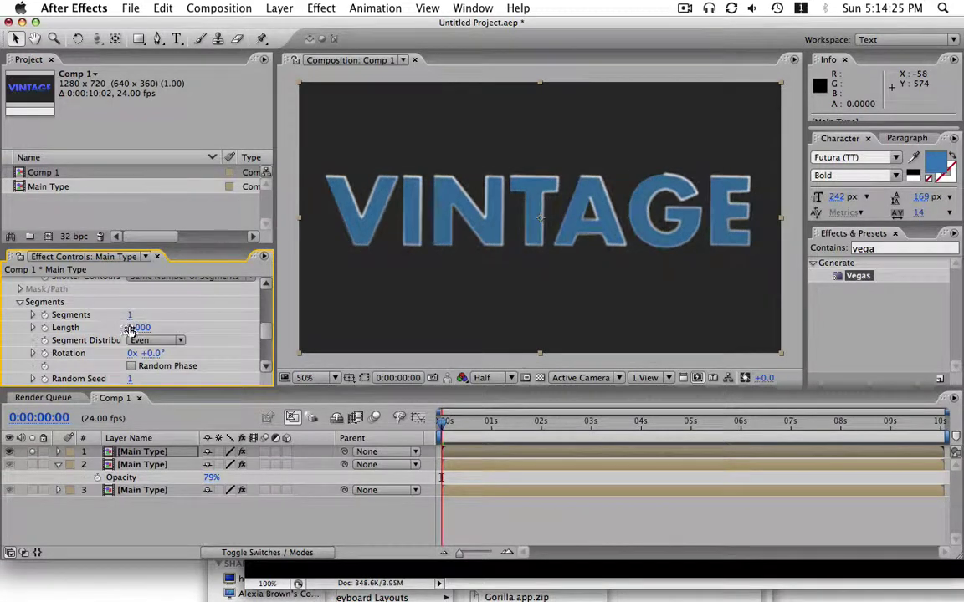
left_click(132, 316)
type("2")
key("Return")
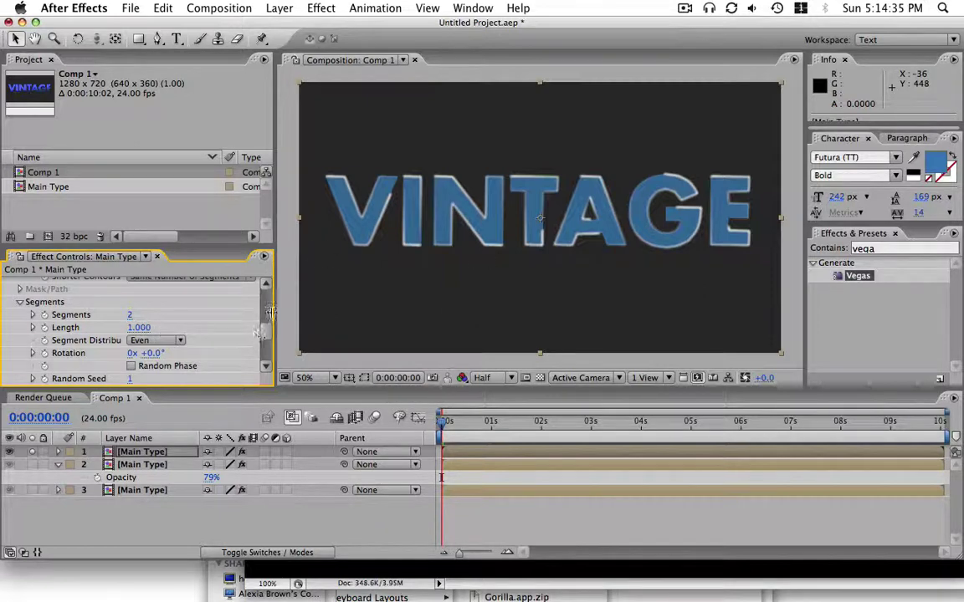
Shorten the Vegas segment Length to 0.290.
scroll(267, 335, "down", 2)
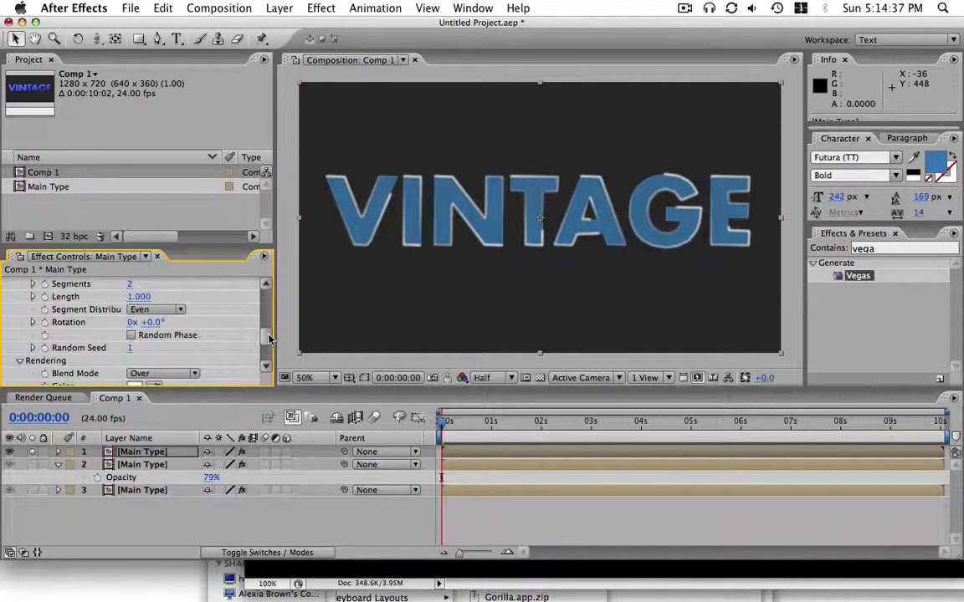
scroll(269, 336, "down", 1)
scroll(146, 332, "up", 3)
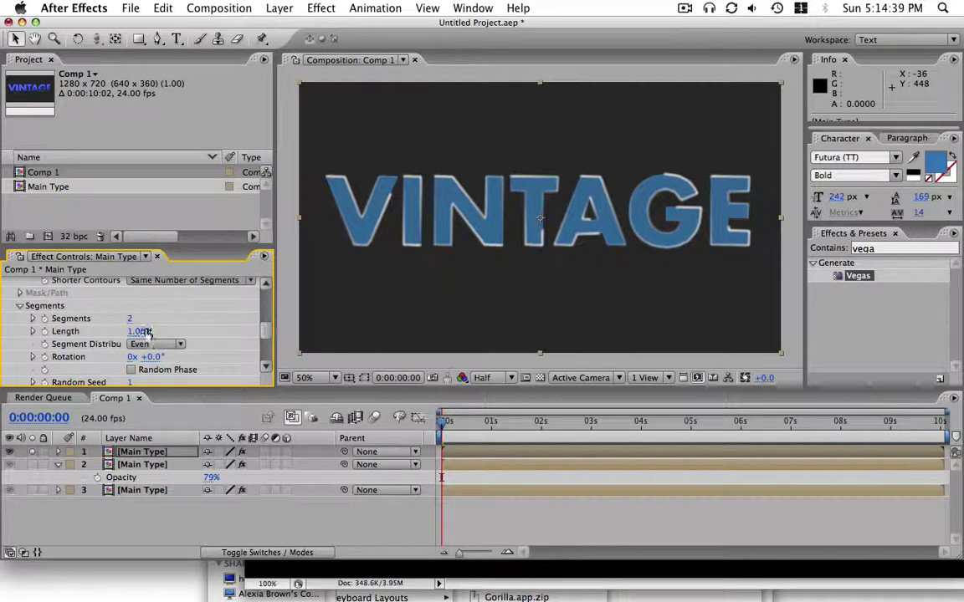
left_click_drag(126, 331, 309, 198)
left_click_drag(138, 331, 89, 334)
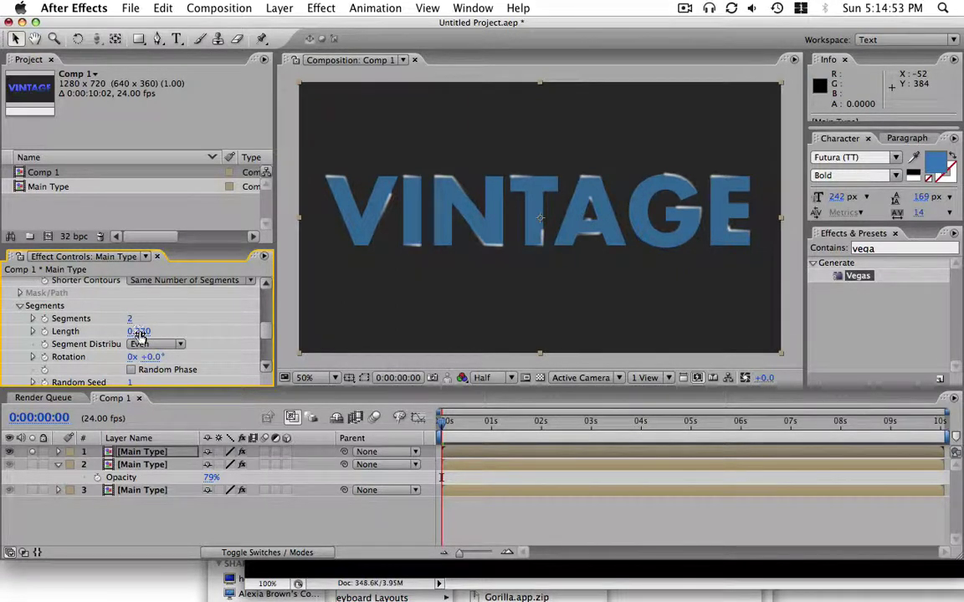
left_click_drag(139, 334, 134, 331)
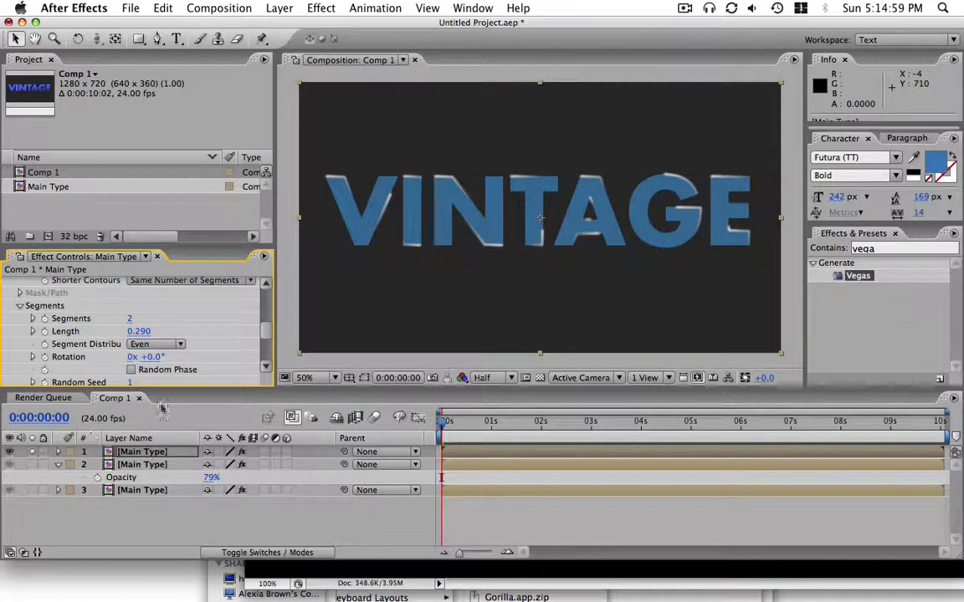
Set the Blend Mode of the Vegas rendering to Transparent.
scroll(267, 331, "down", 1)
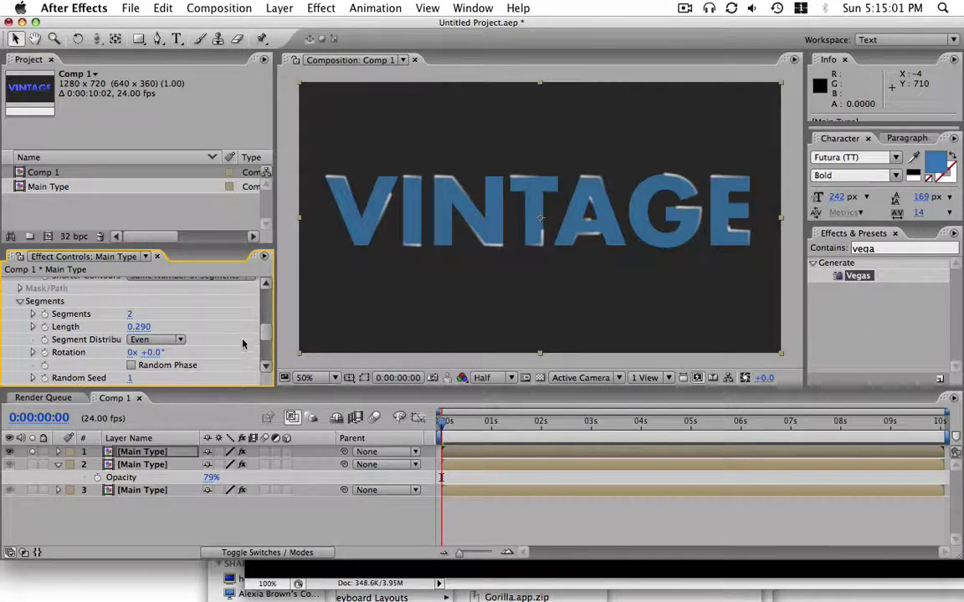
left_click_drag(265, 333, 271, 361)
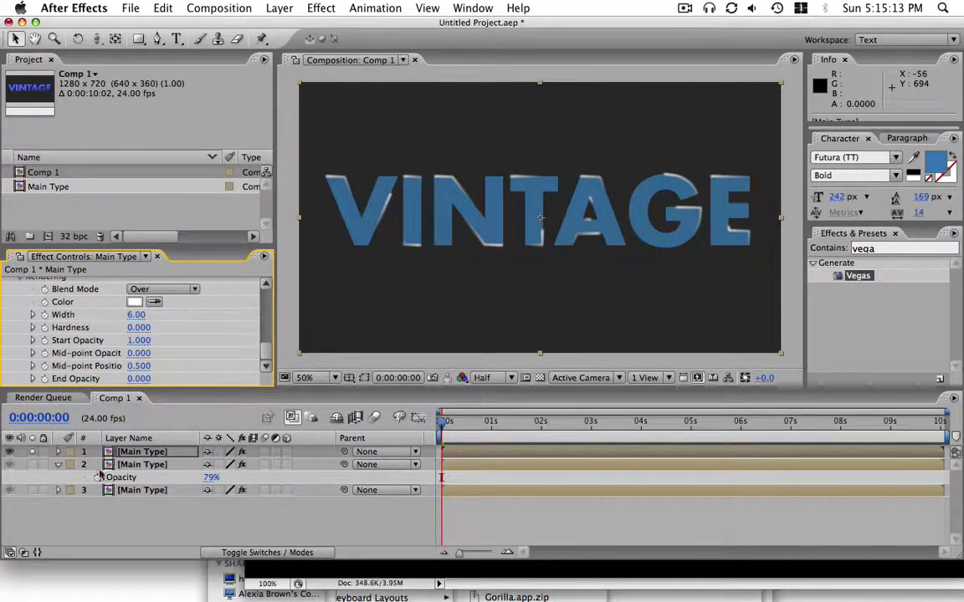
scroll(268, 349, "up", 4)
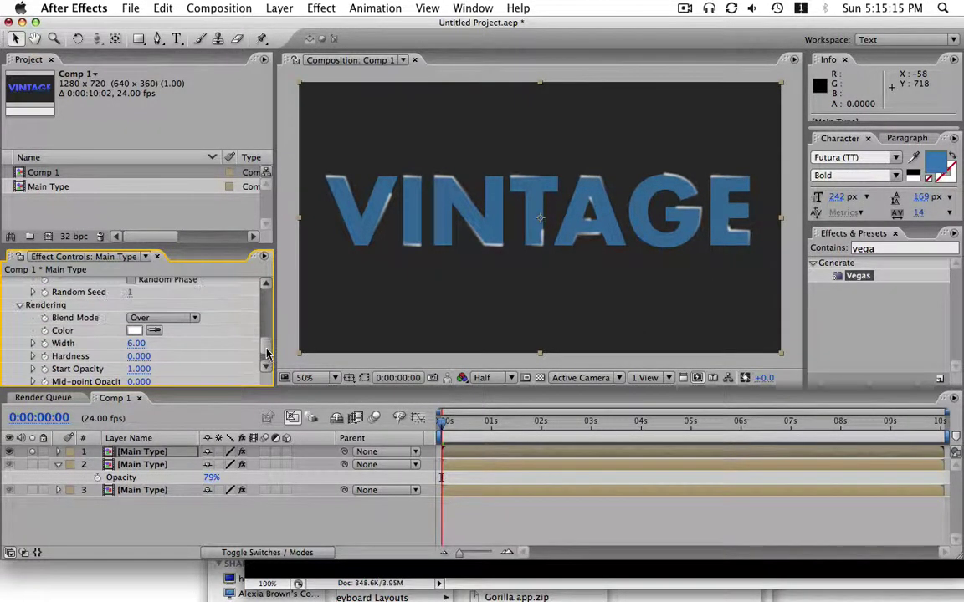
scroll(267, 350, "up", 2)
scroll(268, 350, "down", 4)
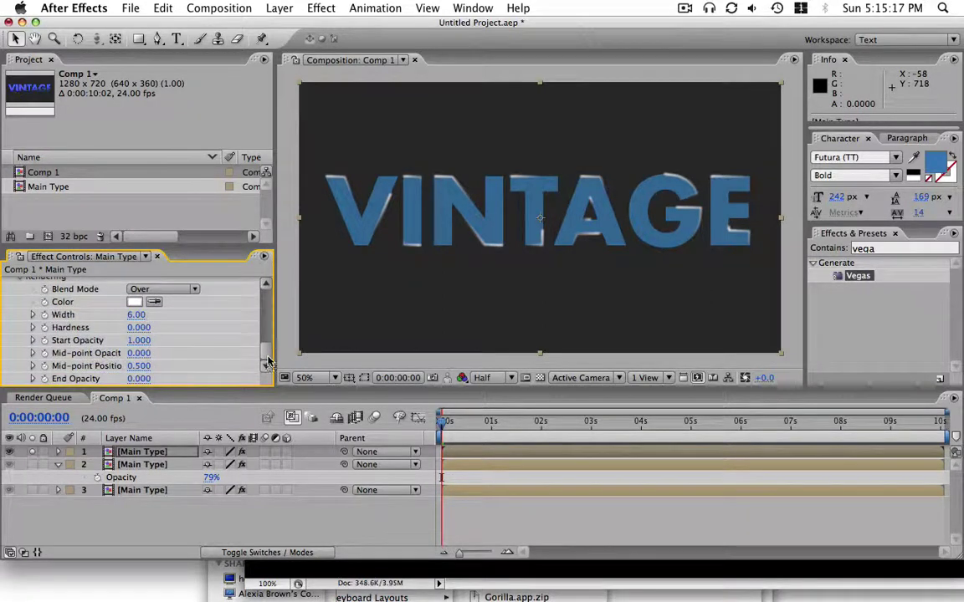
scroll(268, 350, "up", 2)
left_click(180, 325)
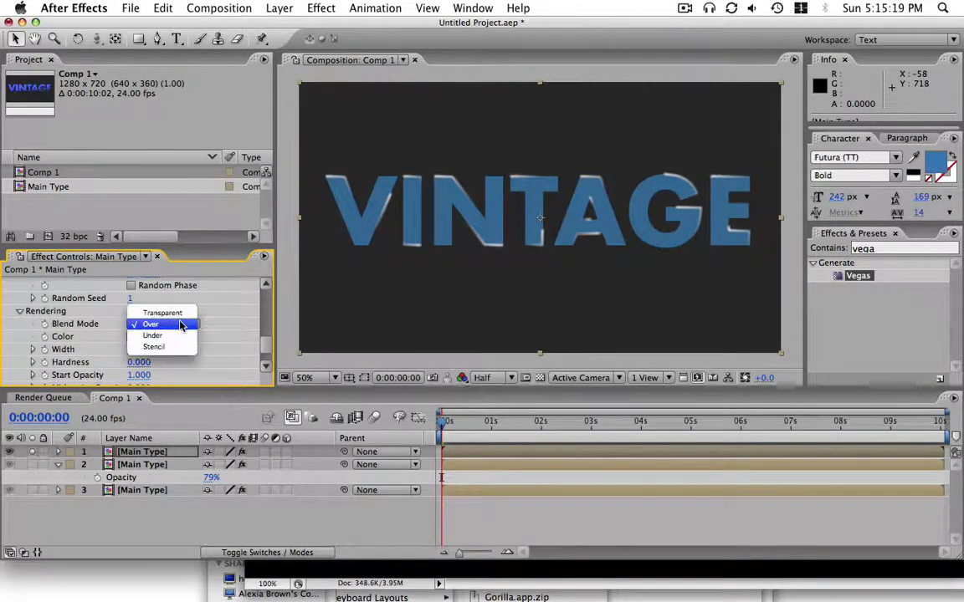
left_click(179, 314)
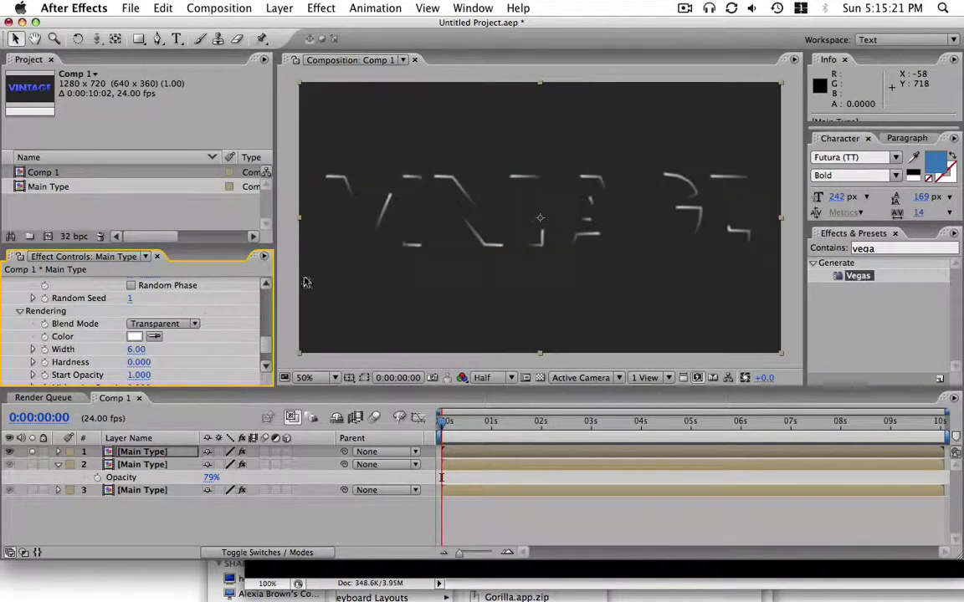
Turn off solo on the top Main Type layer and set its opacity to 88%.
left_click(53, 449)
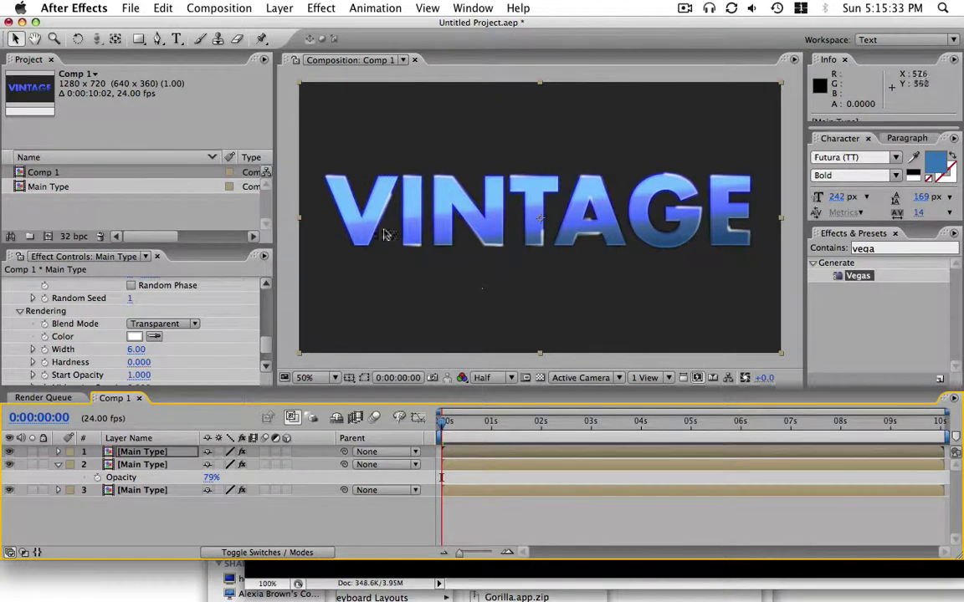
key("t")
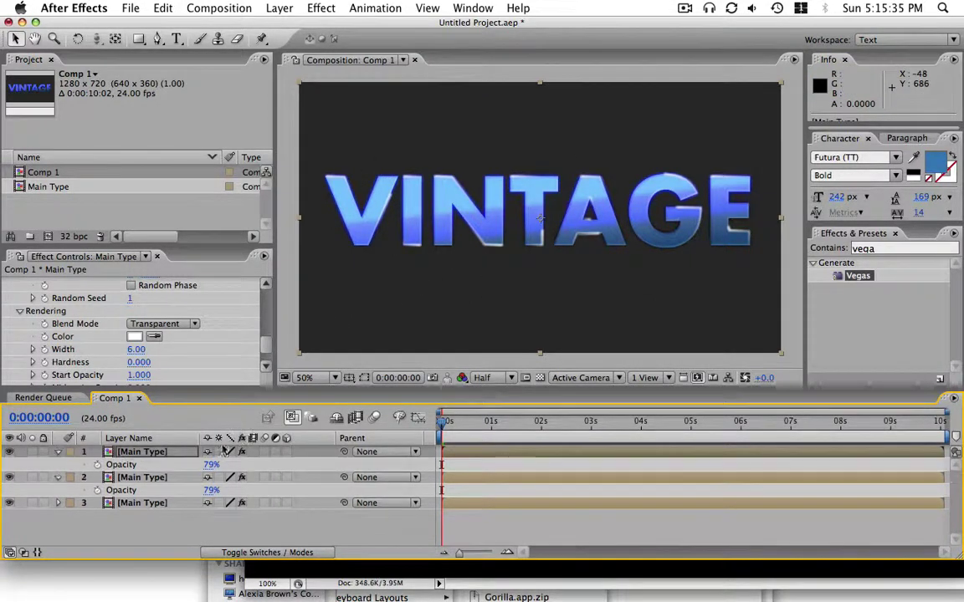
left_click_drag(211, 465, 216, 474)
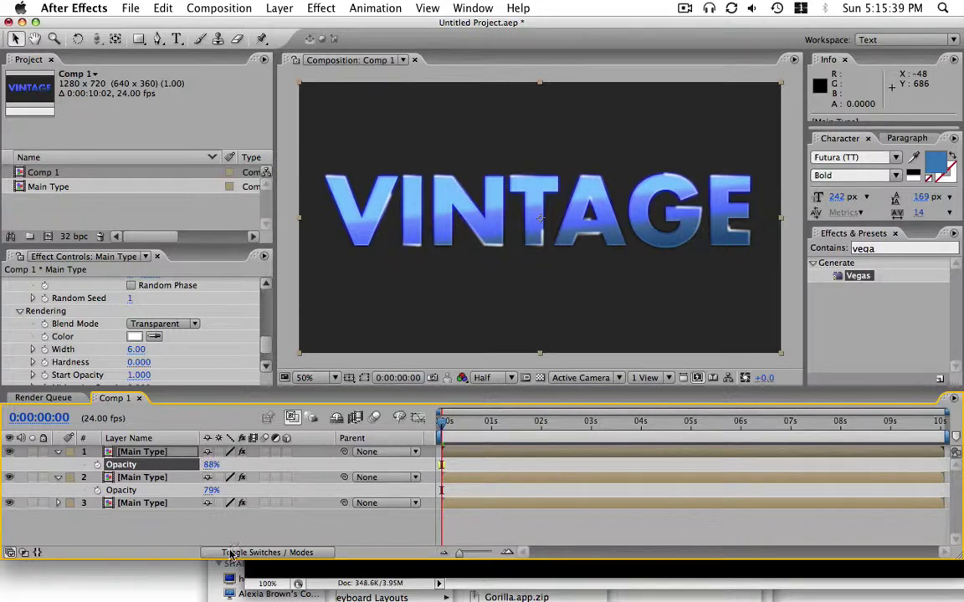
Switch the top Main Type layer's blending mode to Add and lower its opacity to 47%.
left_click(231, 553)
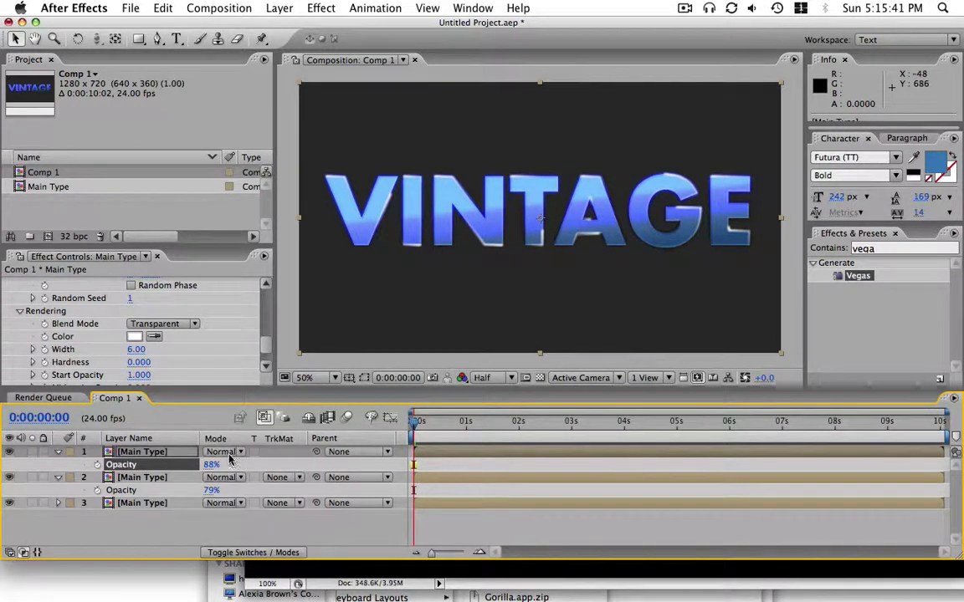
left_click(222, 452)
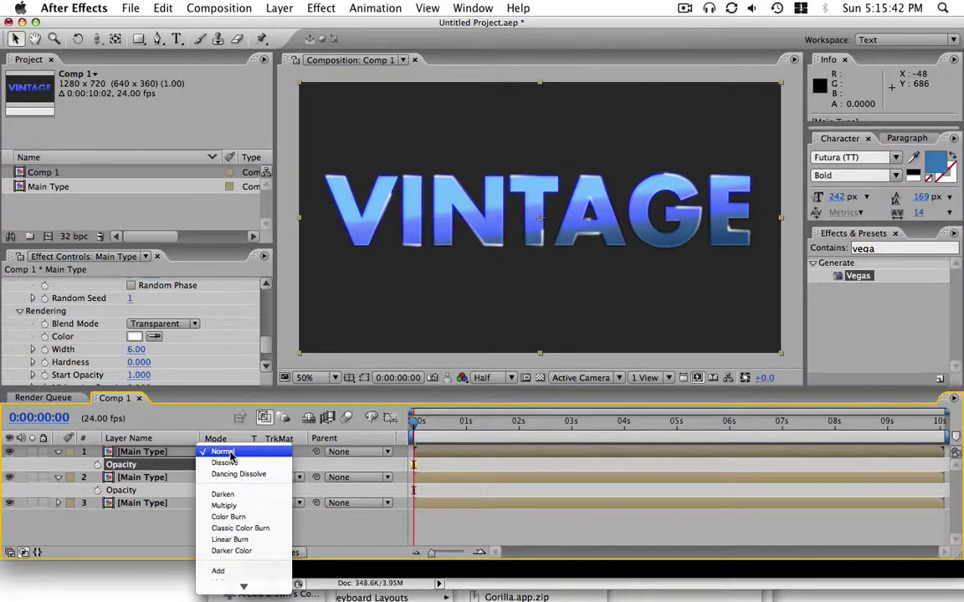
left_click(240, 570)
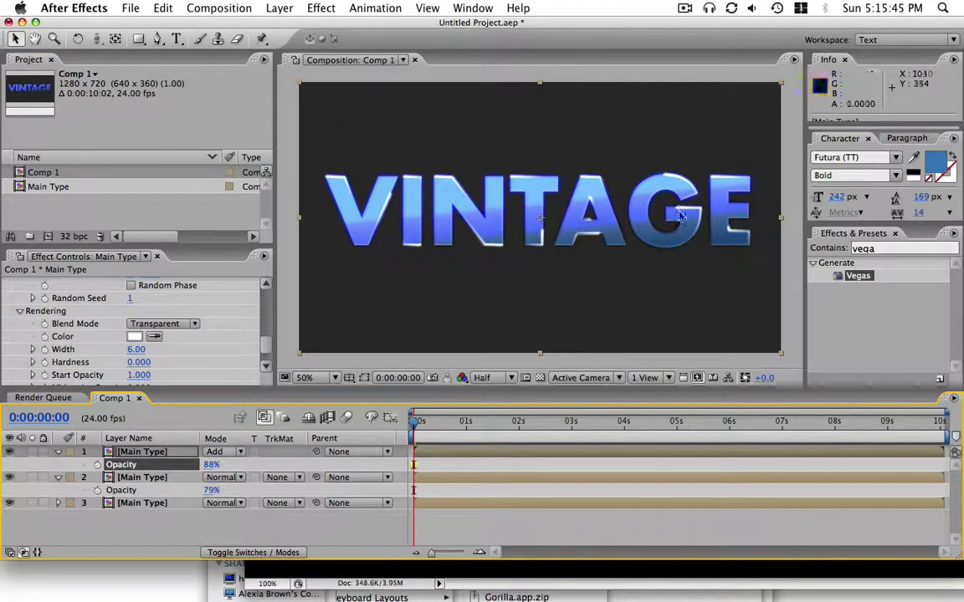
left_click_drag(215, 467, 178, 461)
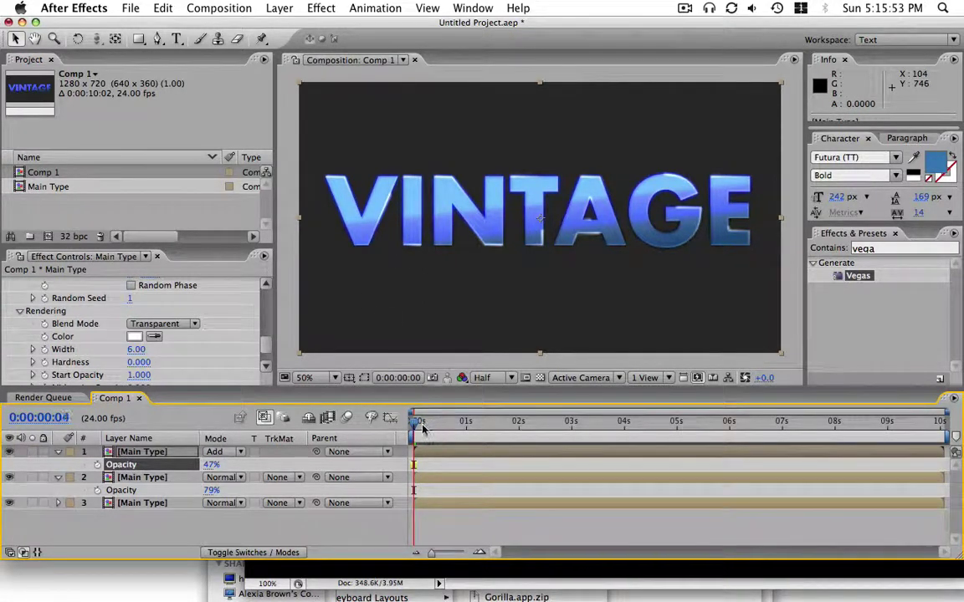
Try out different Rotation values for the Vegas segments at the start of the composition.
key("KP_0")
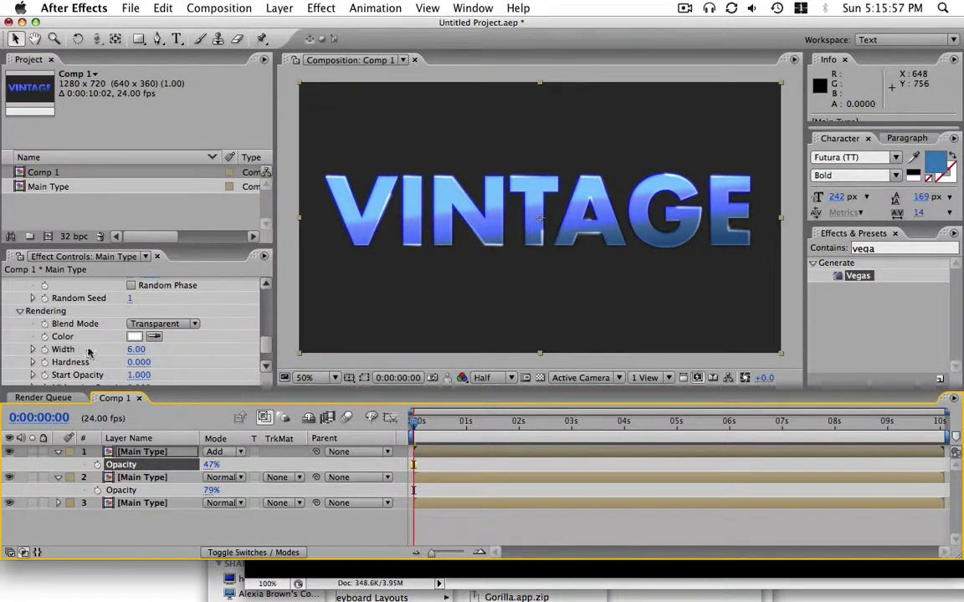
scroll(270, 350, "up", 1)
scroll(270, 350, "up", 3)
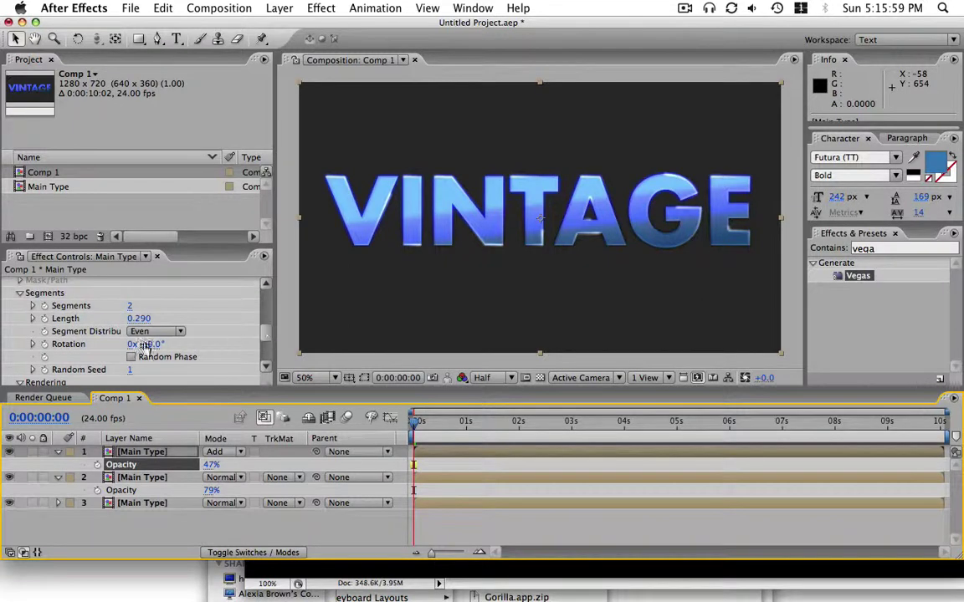
mouse_move(157, 352)
left_mouse_down()
mouse_move(139, 352)
mouse_move(224, 340)
mouse_move(89, 352)
mouse_move(144, 349)
left_mouse_up()
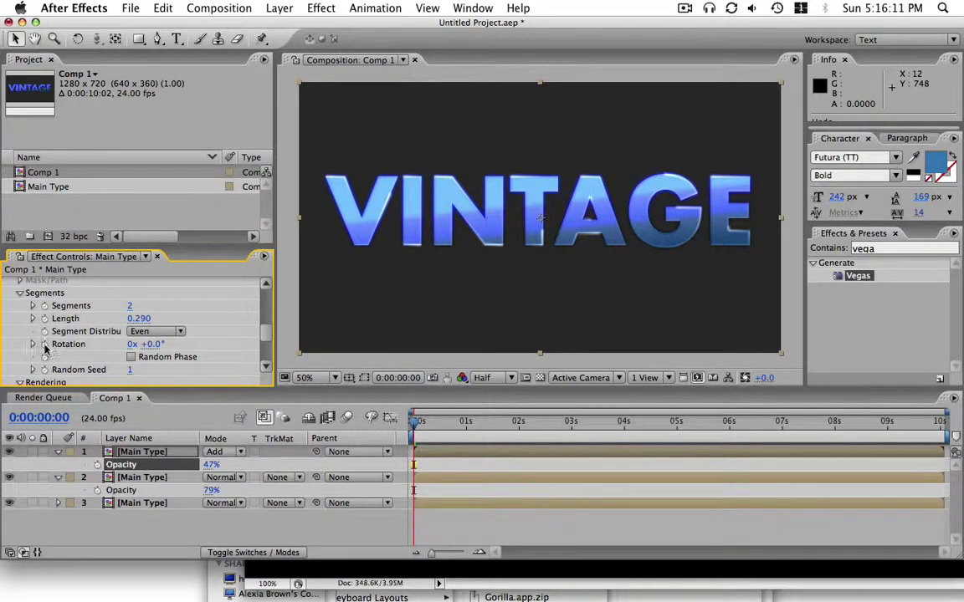
Keyframe the Vegas Rotation from 0° at the start to -110° at 0:00:10:01 and preview the animation.
left_click(44, 345)
left_click_drag(641, 422, 959, 479)
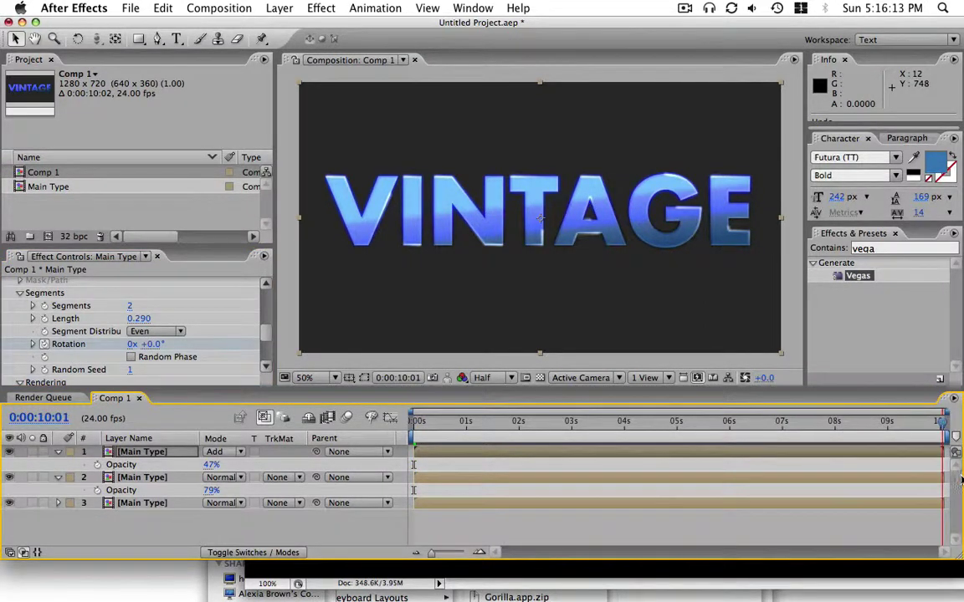
left_click_drag(147, 344, 92, 356)
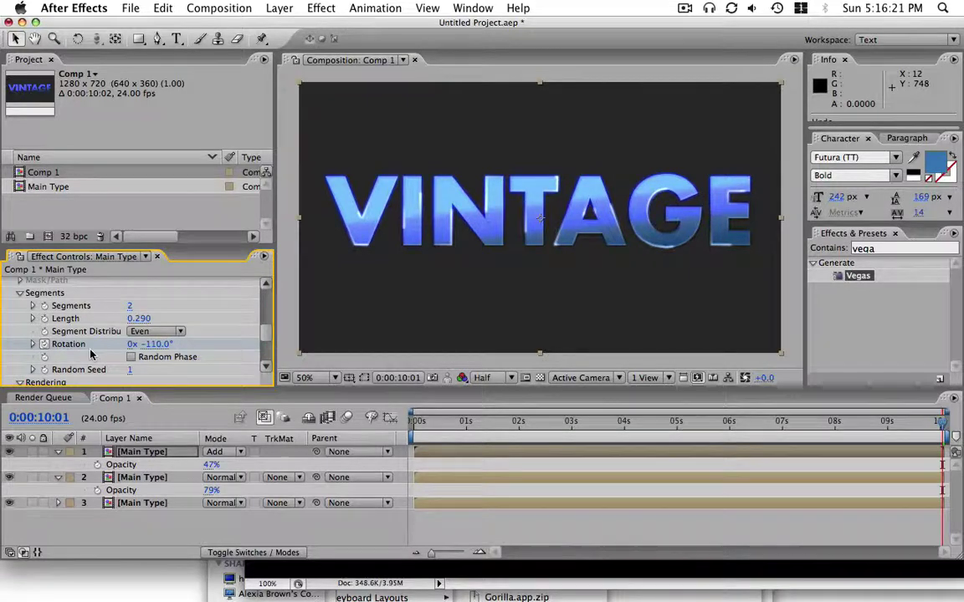
left_click_drag(439, 418, 459, 420)
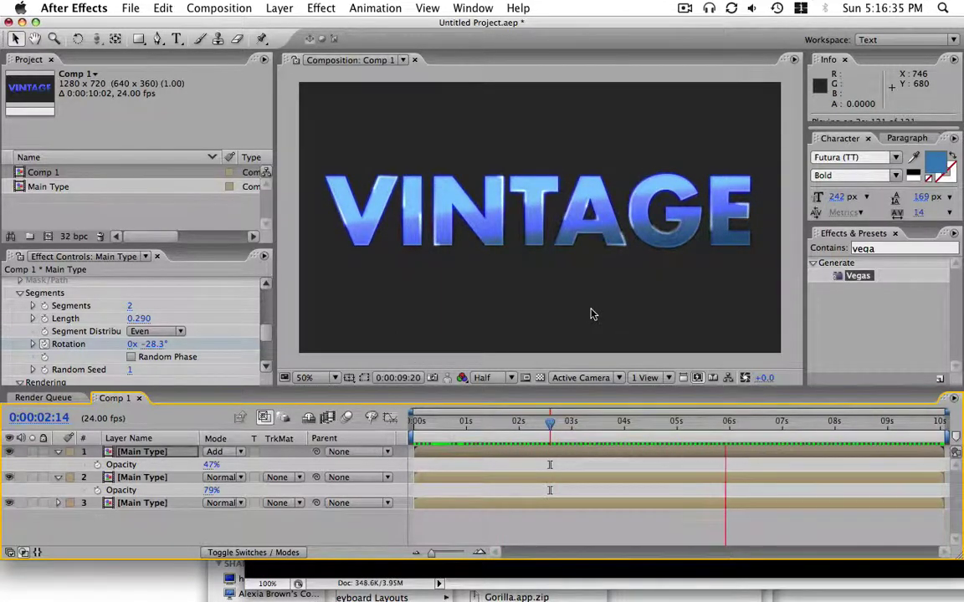
key("space")
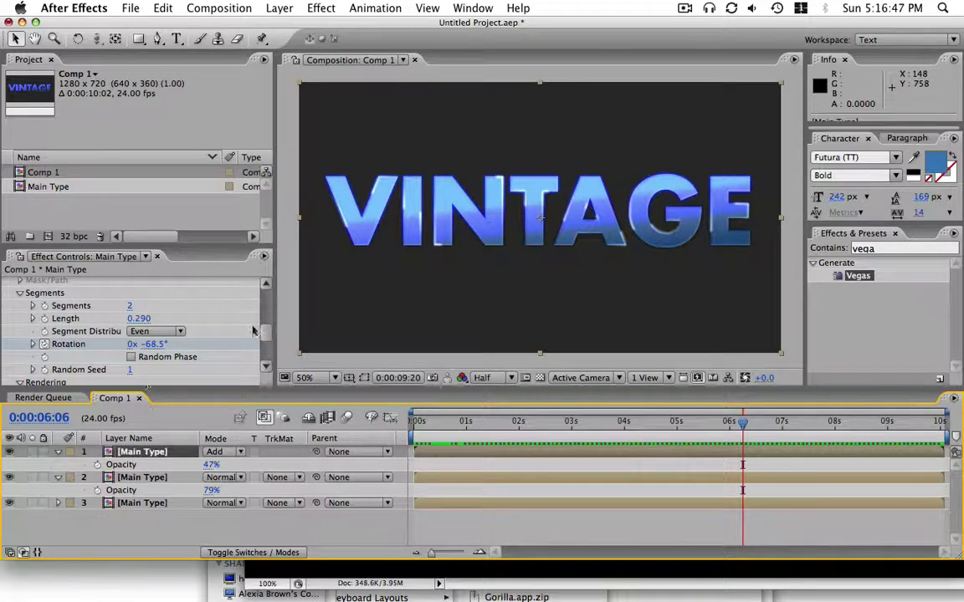
Duplicate the top Main Type layer and rename the copy White Vegas.
scroll(253, 331, "up", 10)
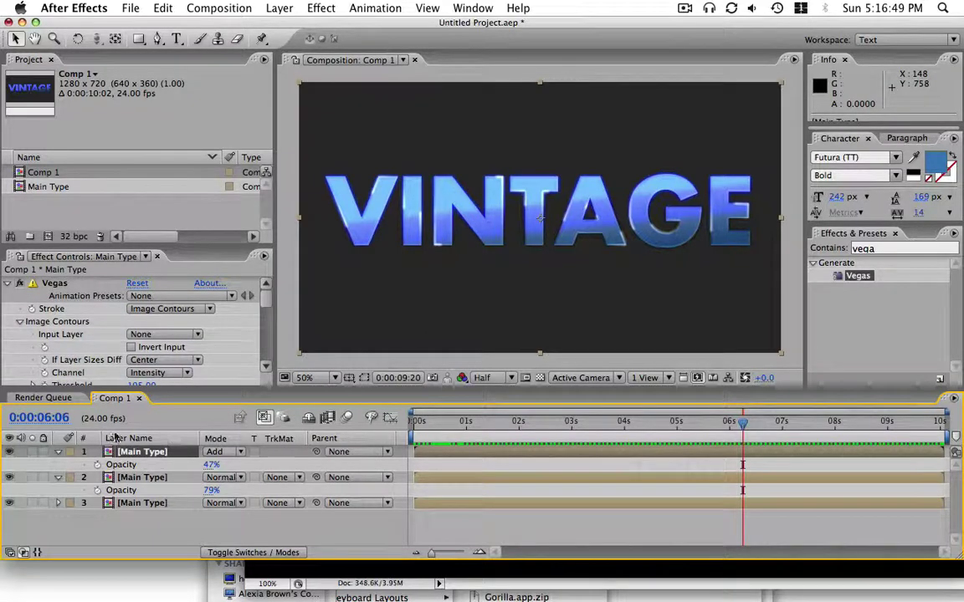
key("super+d")
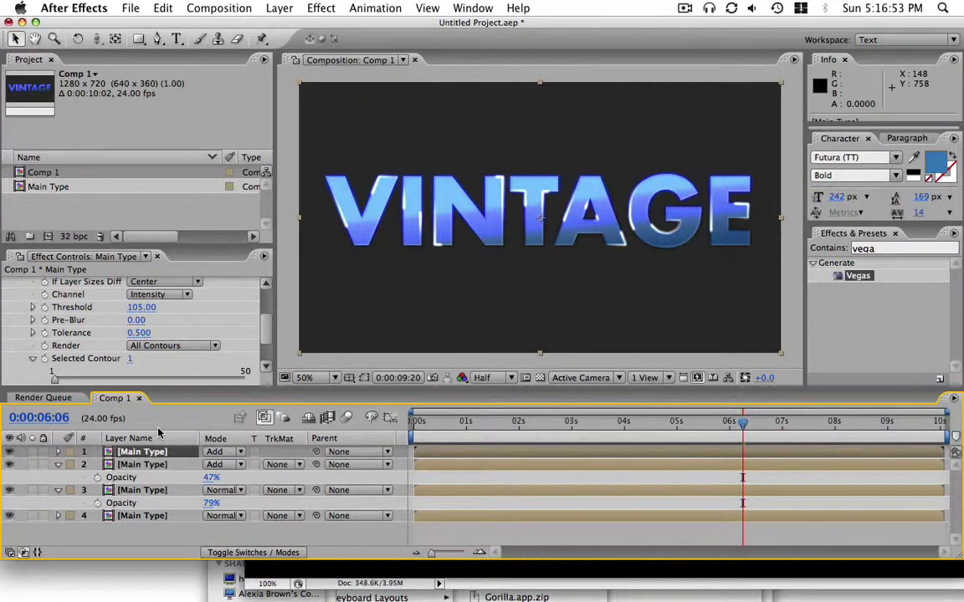
key("Return")
type("Whit")
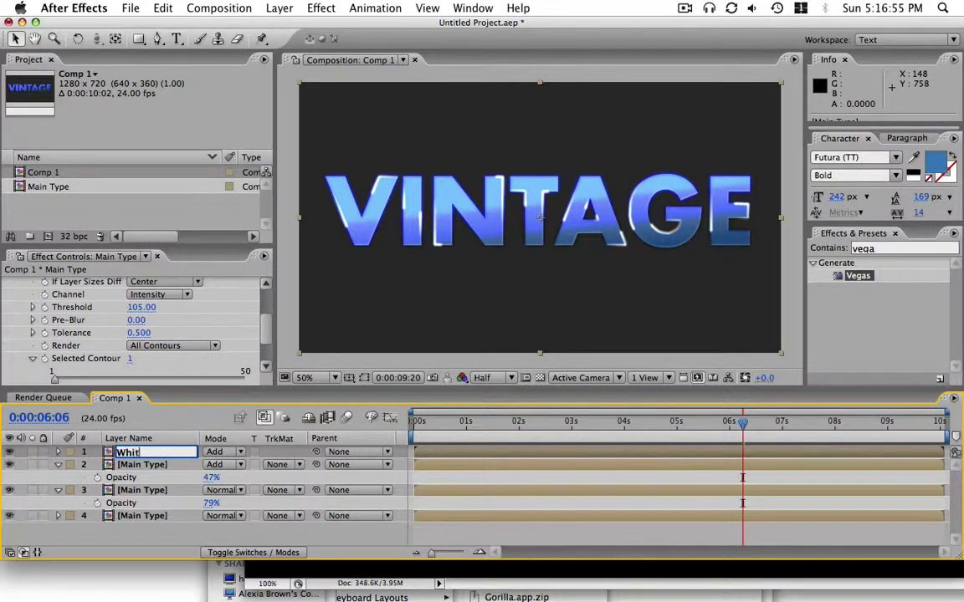
type("e Vegas")
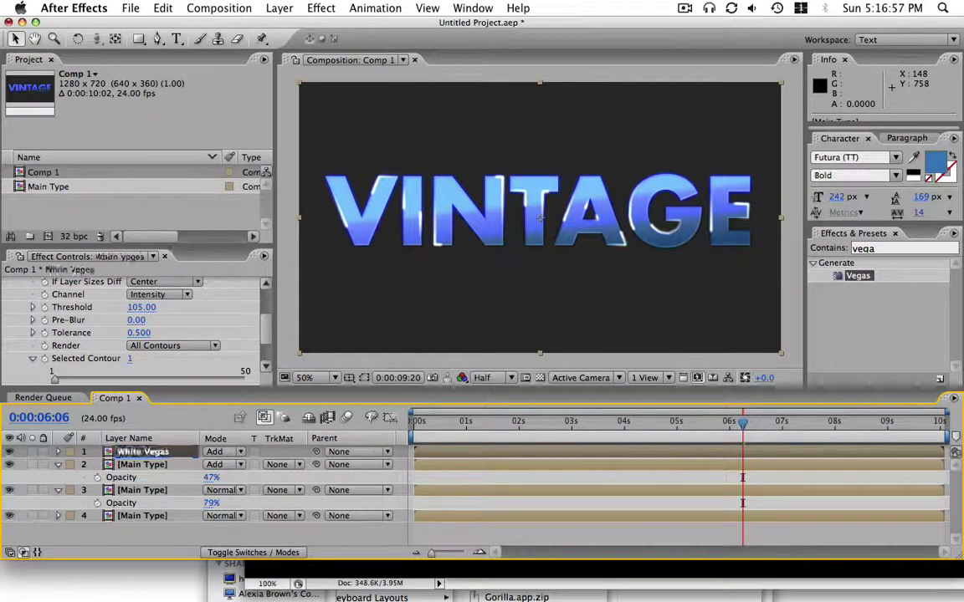
key("Return")
Rename the second layer, the original Vegas one, Pink Vegas.
left_click(149, 464)
key("Return")
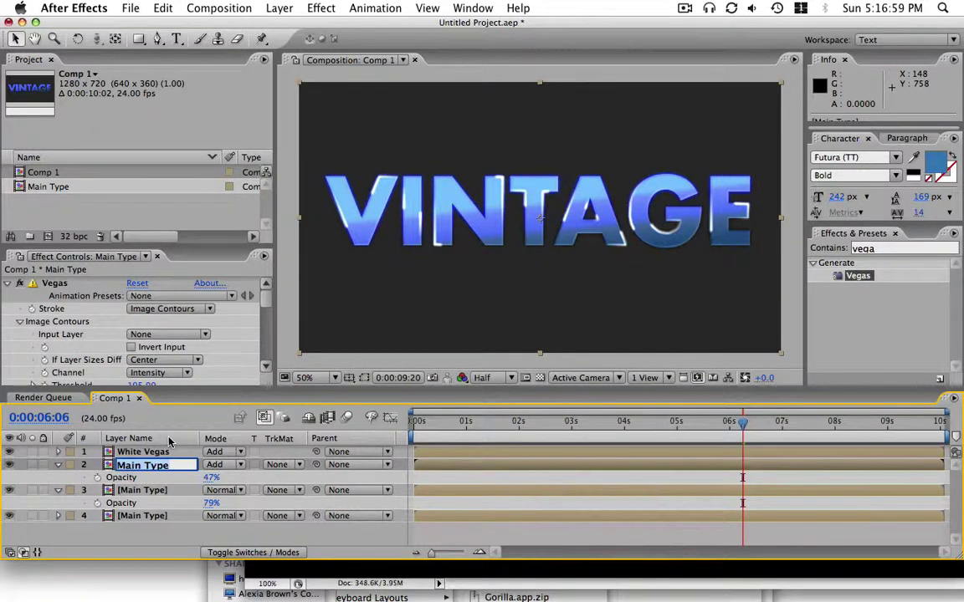
type("Pink")
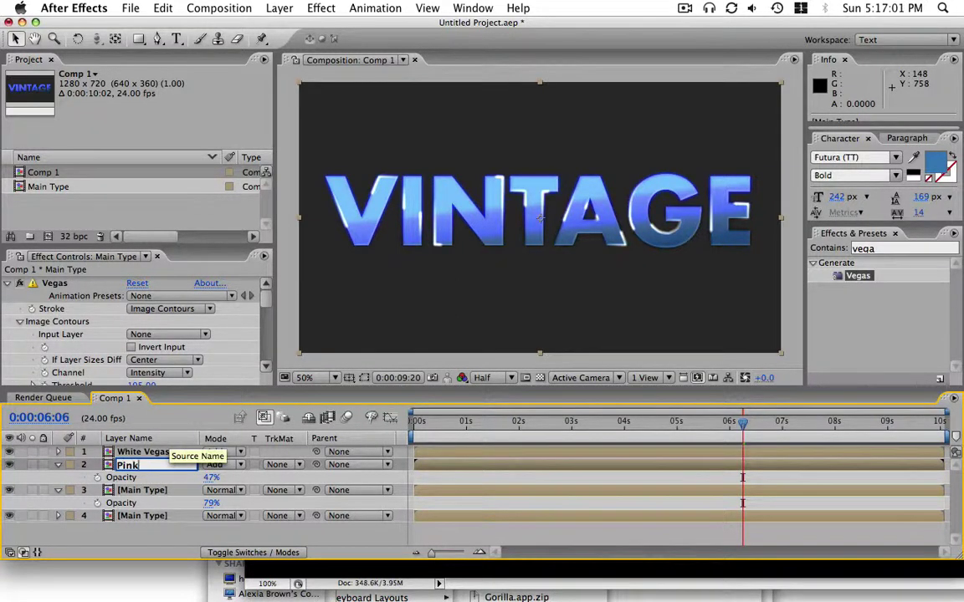
type(" Vegas")
key("Return")
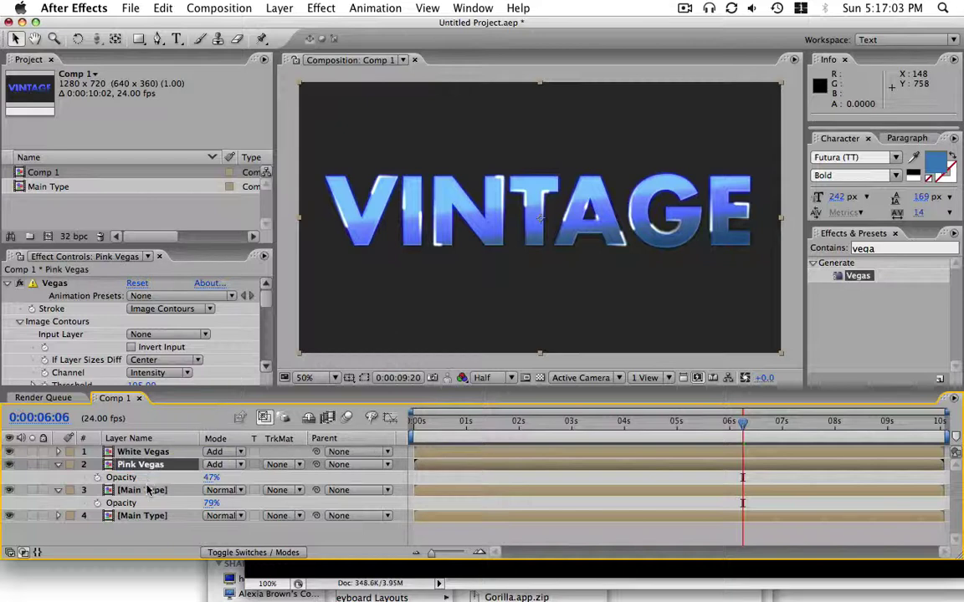
Rename the third layer Ramp and the lowest layer Bevel.
left_click(151, 491)
key("Return")
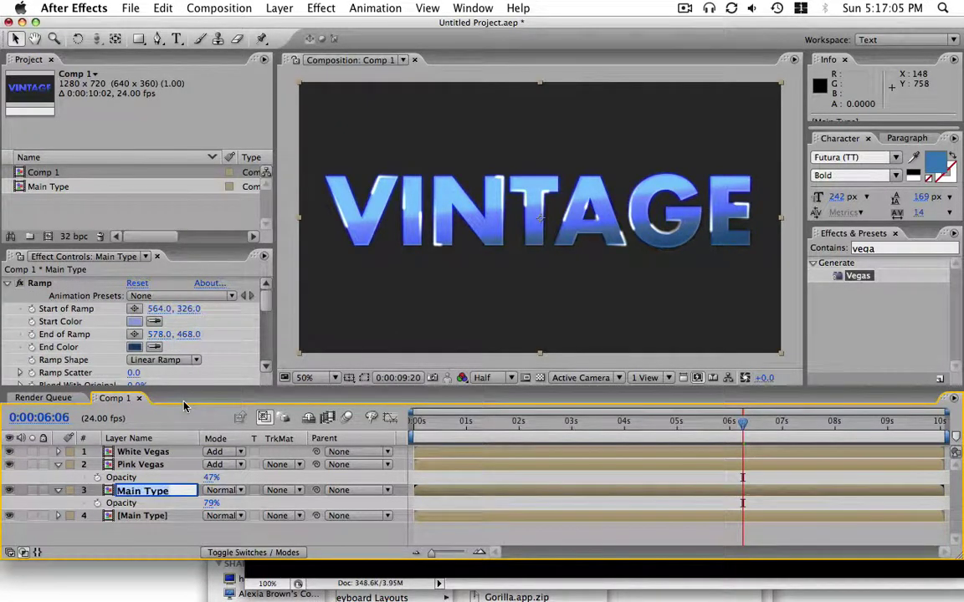
type("Ramp")
key("Return")
key("super+Down")
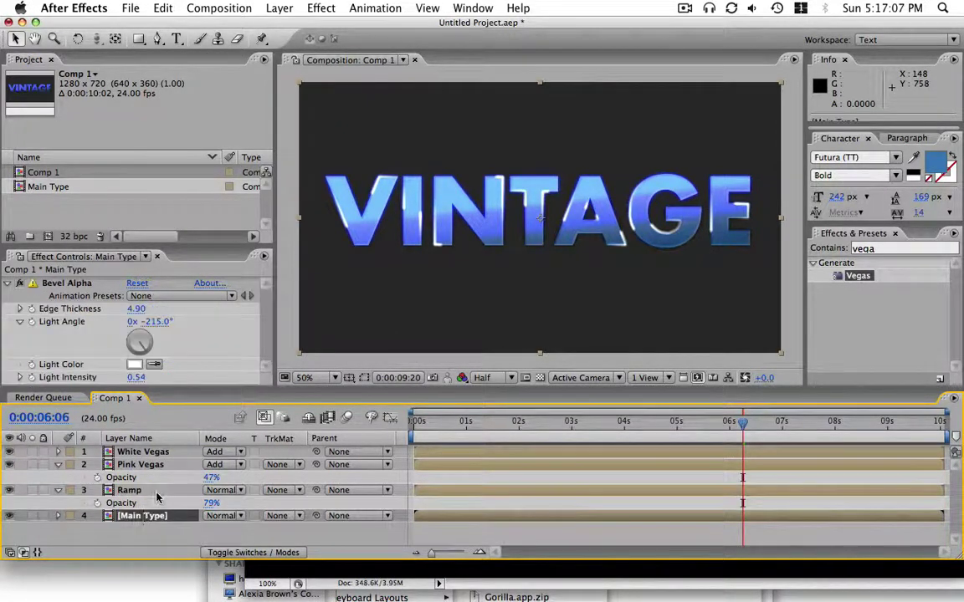
key("Return")
type("Bevel")
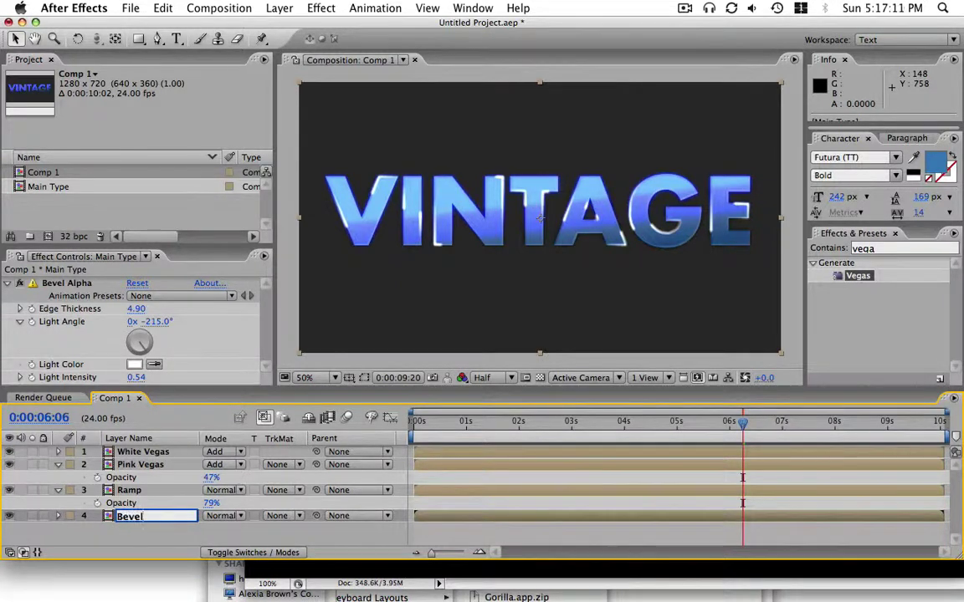
key("Return")
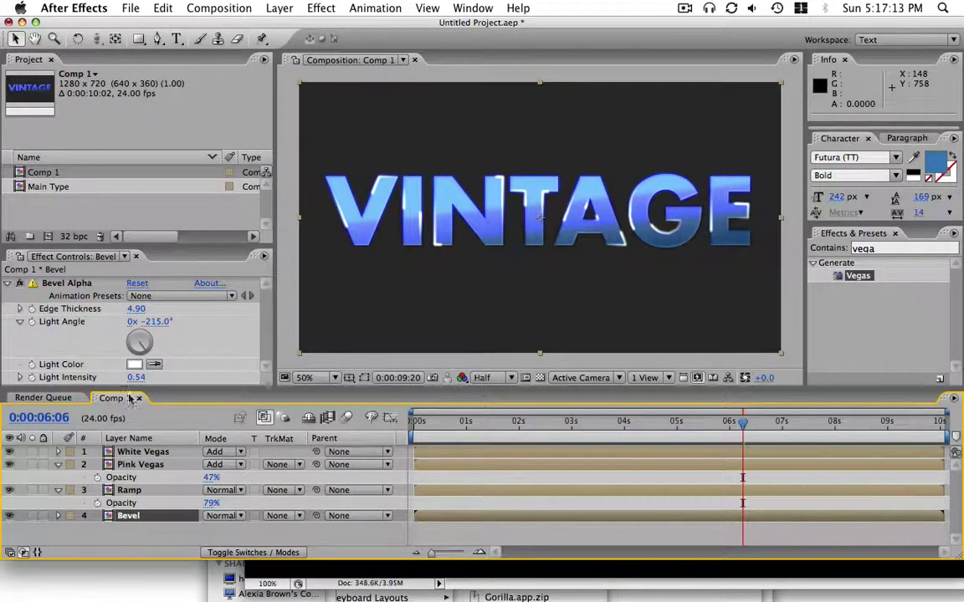
Solo the Pink Vegas layer to work on its Vegas effect alone.
left_click(144, 452)
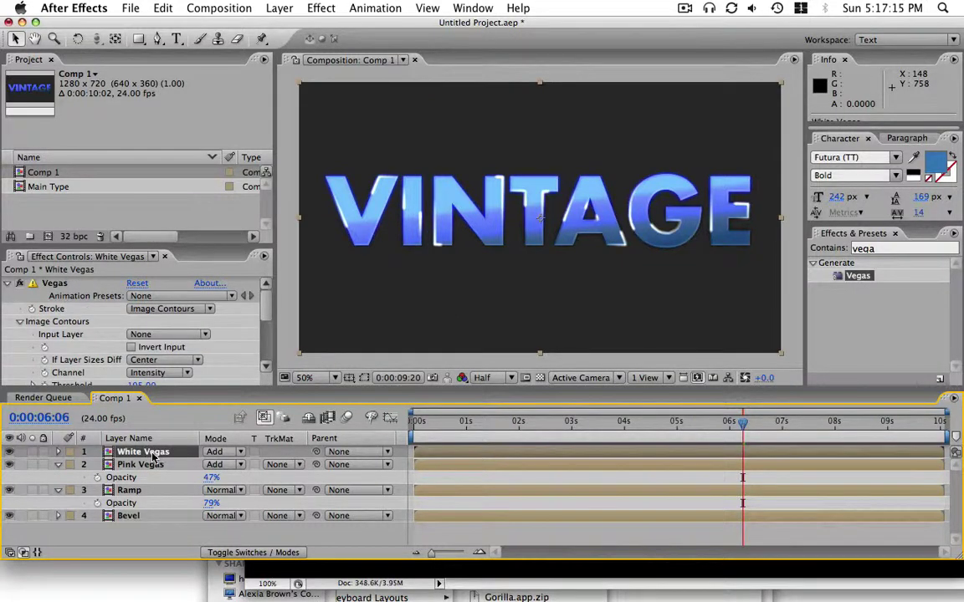
left_click(138, 464)
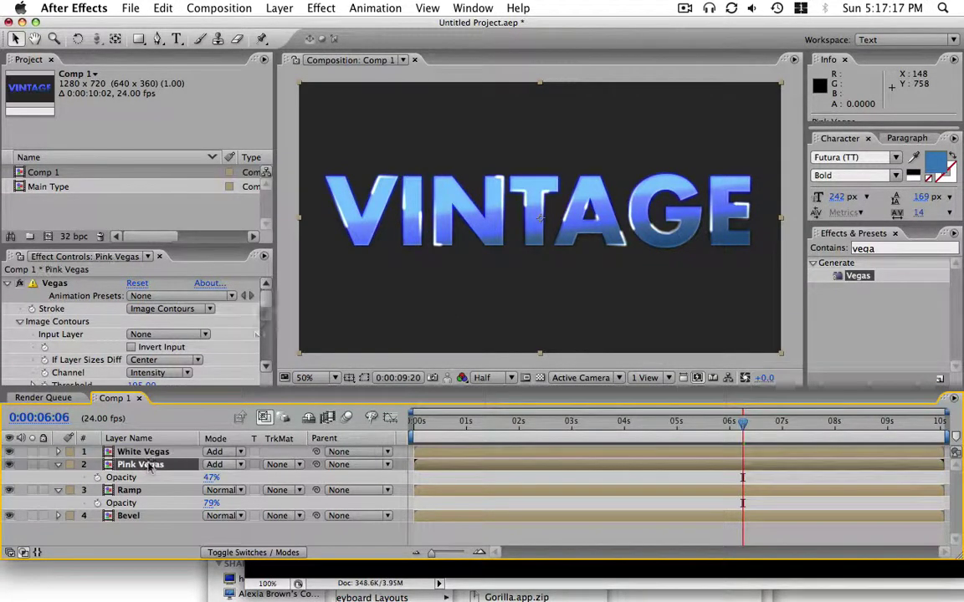
mouse_move(266, 300)
left_mouse_down()
mouse_move(266, 343)
mouse_move(267, 312)
left_mouse_up()
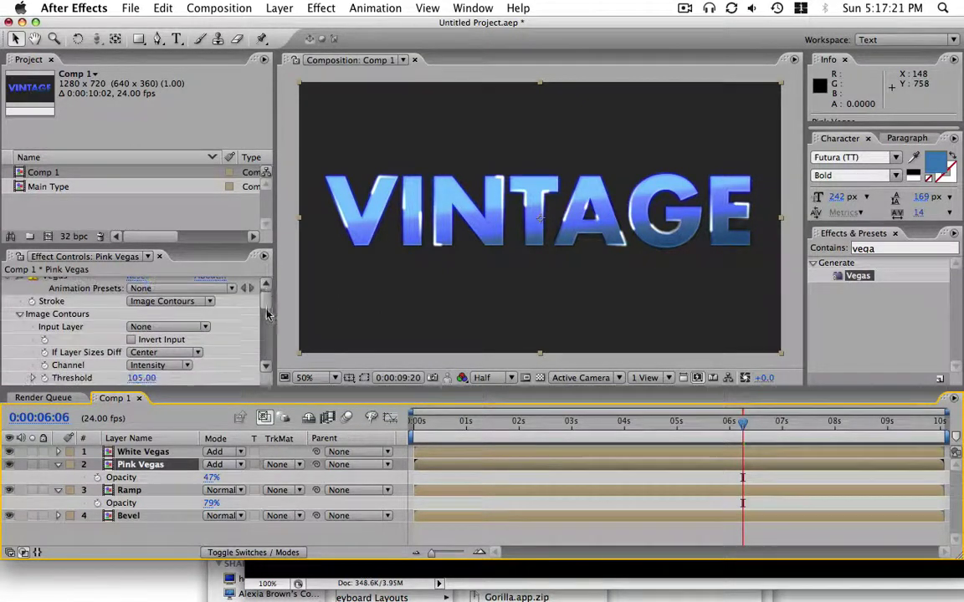
scroll(164, 339, "down", 6)
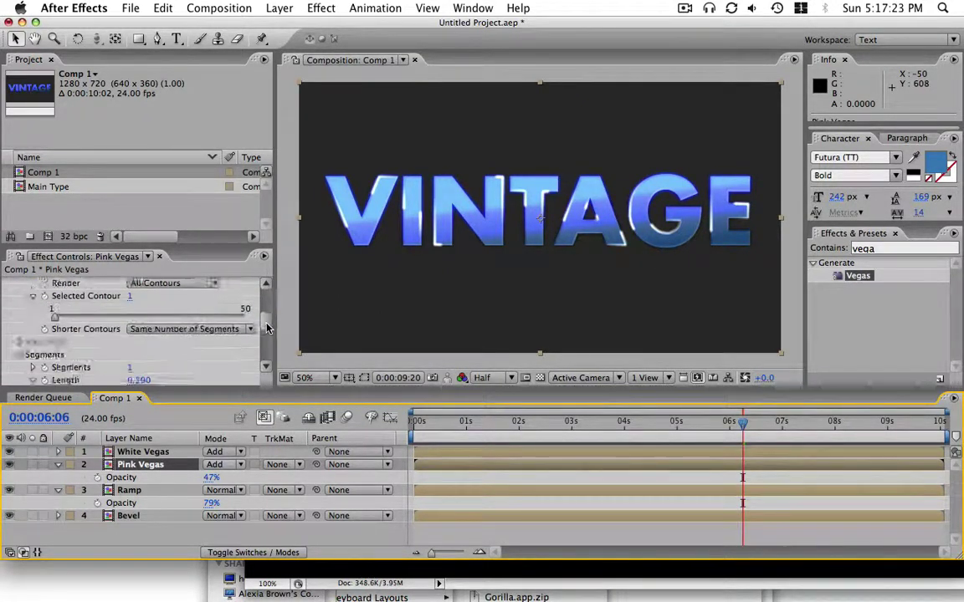
scroll(160, 379, "up", 2)
scroll(262, 322, "down", 3)
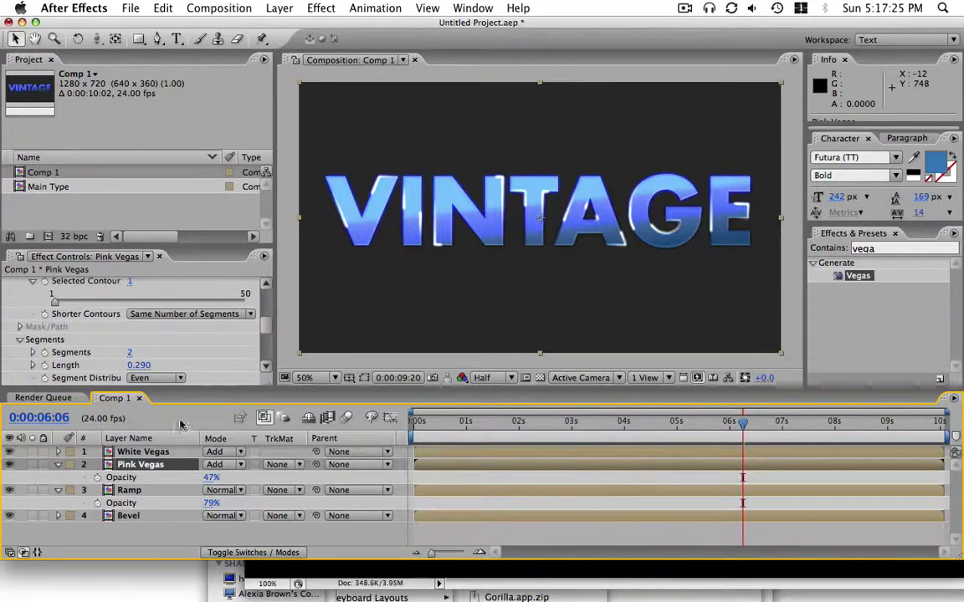
left_click(32, 464)
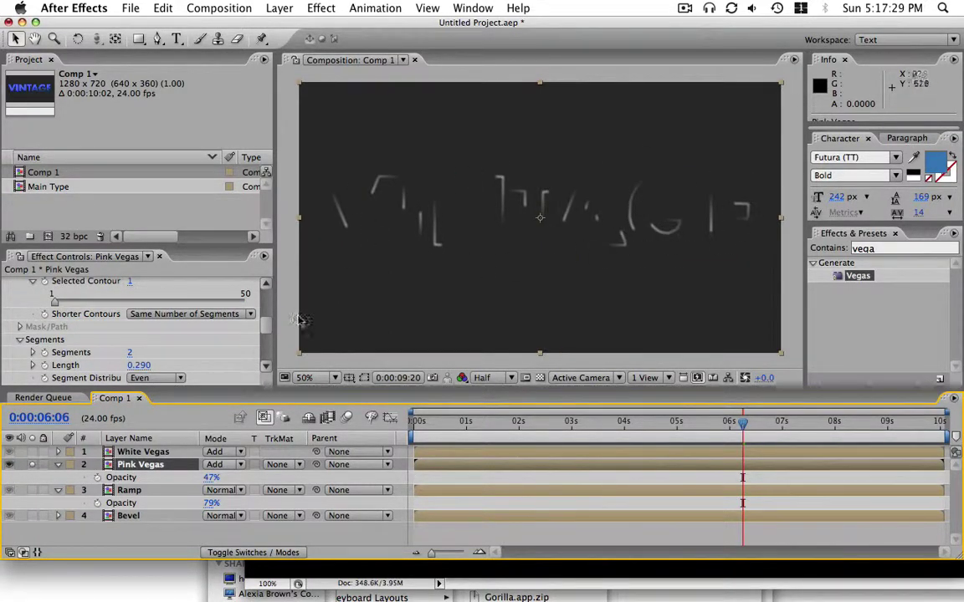
Change the Vegas rendering Color on the Pink Vegas layer to a bright magenta pink with a hue of 300°.
scroll(266, 359, "down", 5)
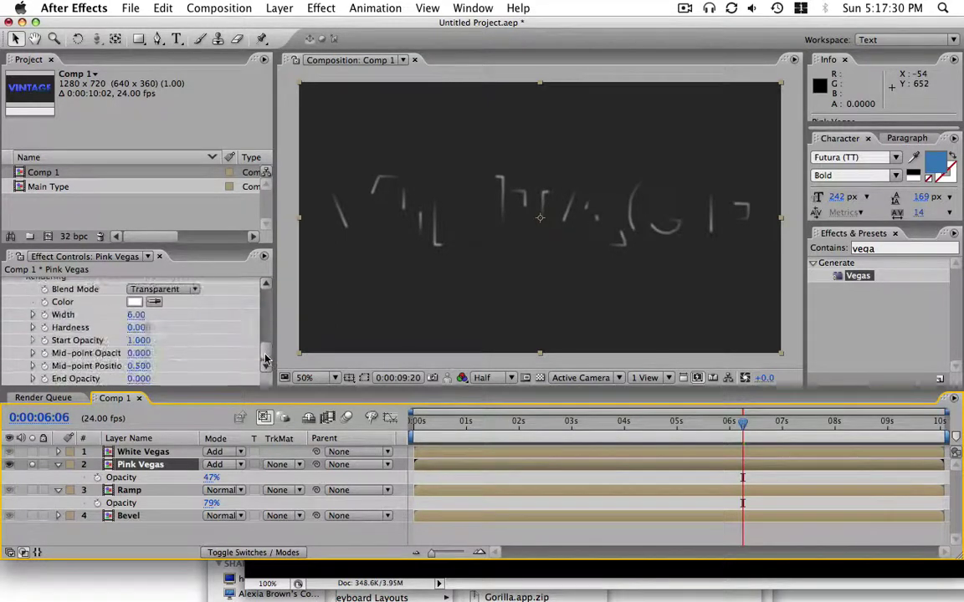
left_click(135, 302)
left_click(519, 383)
left_click(500, 357)
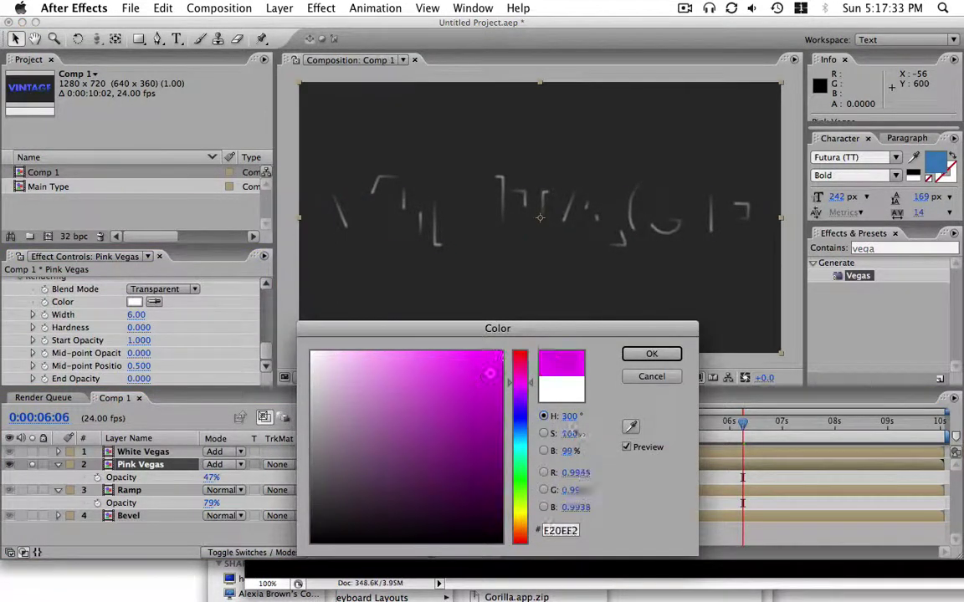
left_click(652, 355)
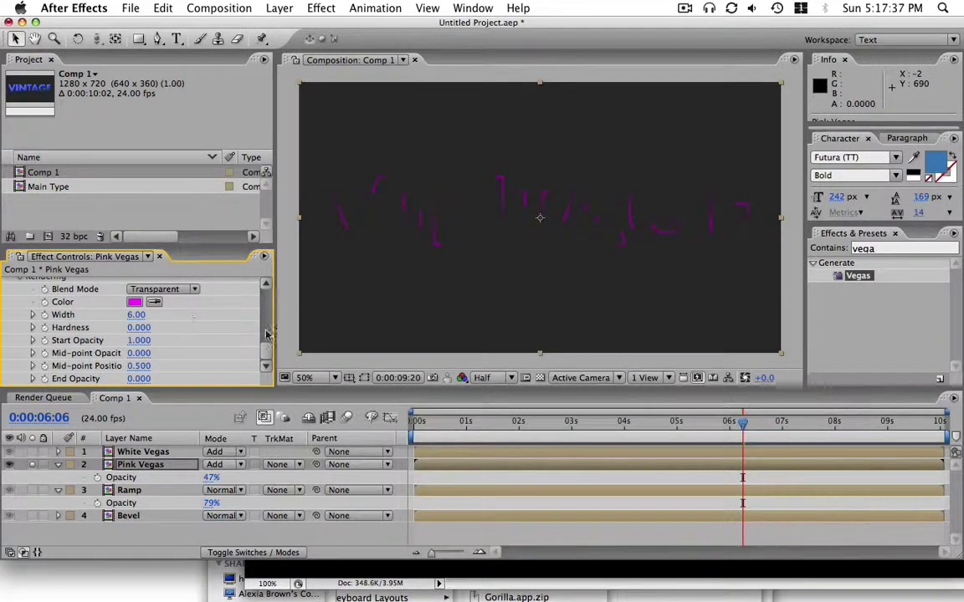
Extend the pink segments to full Length, set Mid-point Opacity and End Opacity to 1.000, and compare the outline with the other layers.
left_click_drag(266, 355, 270, 341)
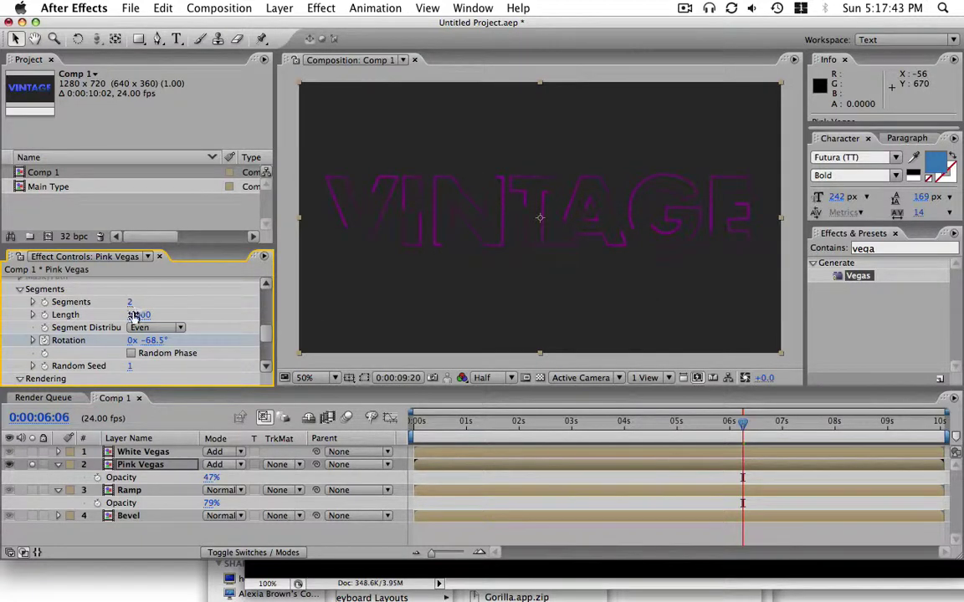
scroll(263, 339, "down", 5)
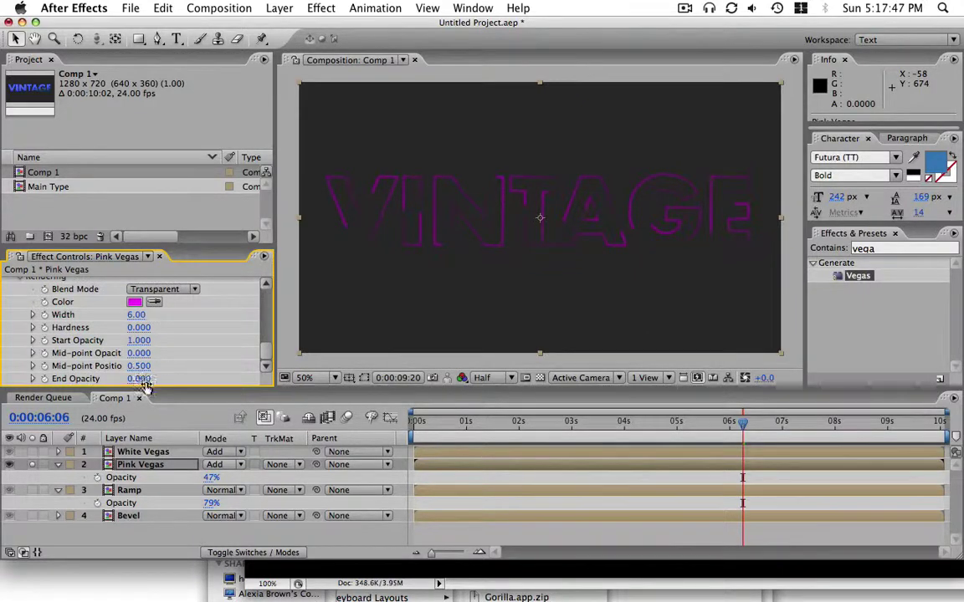
left_click_drag(139, 382, 219, 381)
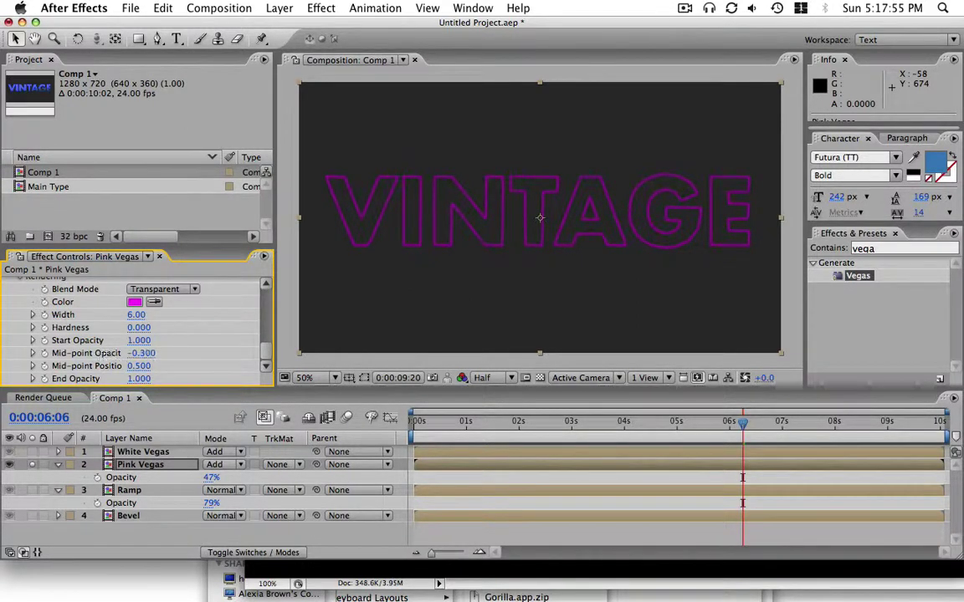
left_click(139, 353)
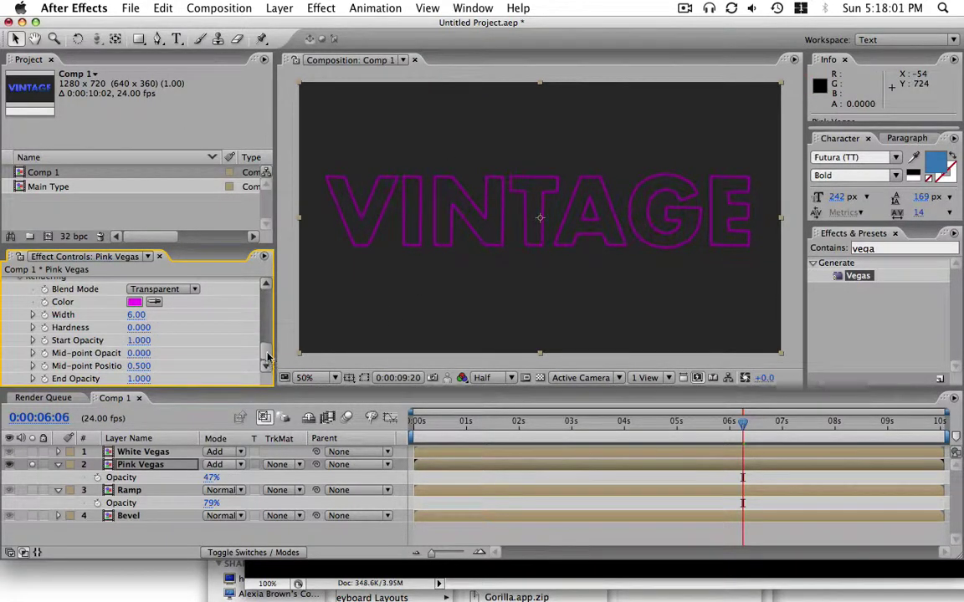
left_click(159, 353)
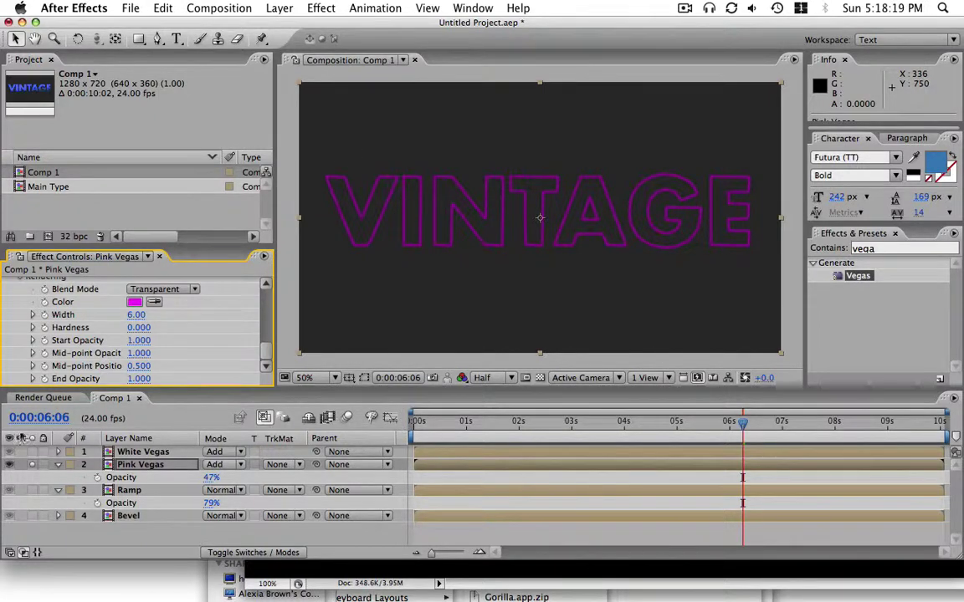
left_click(32, 464)
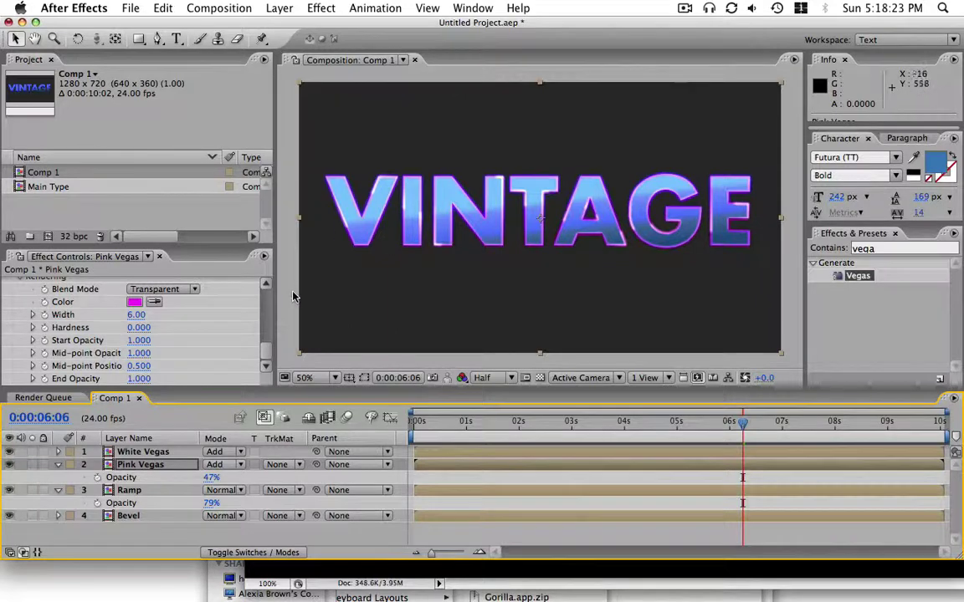
left_click(33, 464)
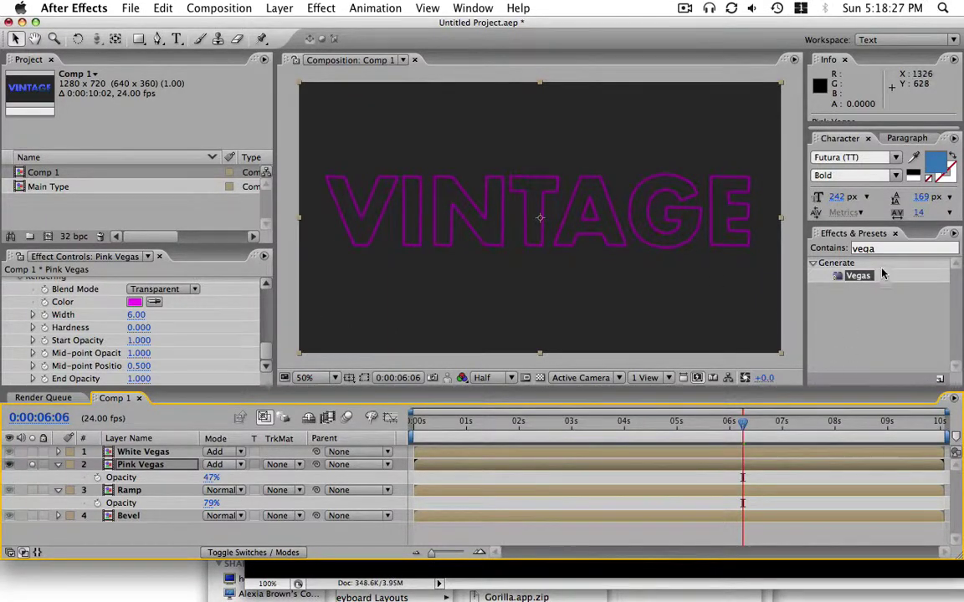
Apply the Stylize Glow effect to the Pink Vegas layer with Glow Threshold 62.4%, Radius 14.0 and Intensity 1.1.
left_click(817, 235)
type("glow")
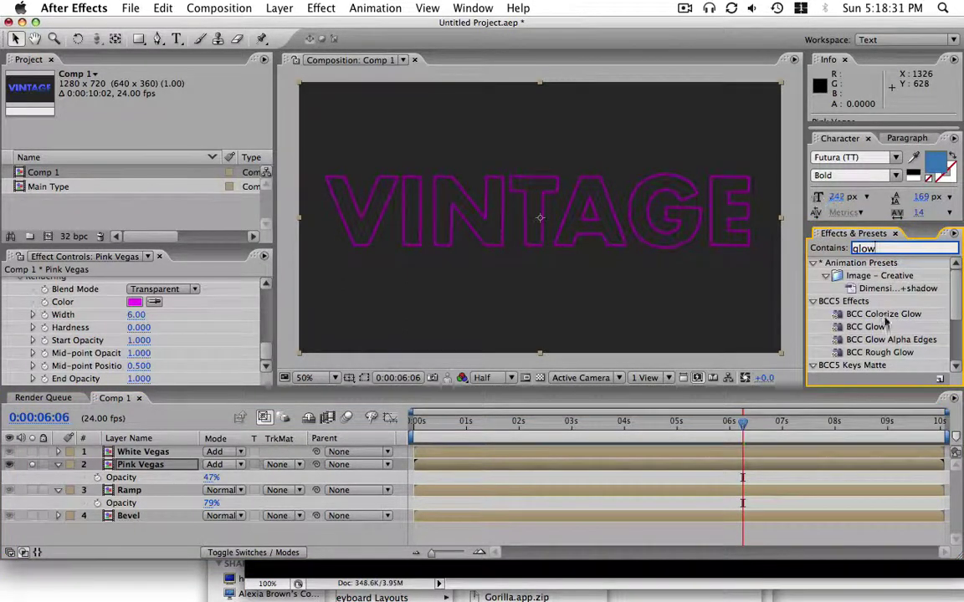
left_click_drag(957, 299, 961, 356)
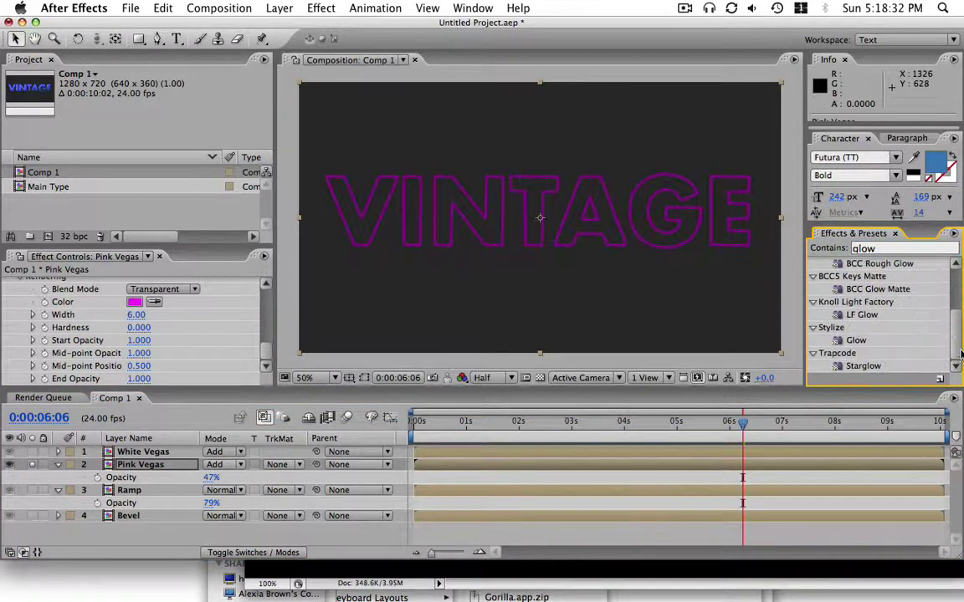
double_click(857, 340)
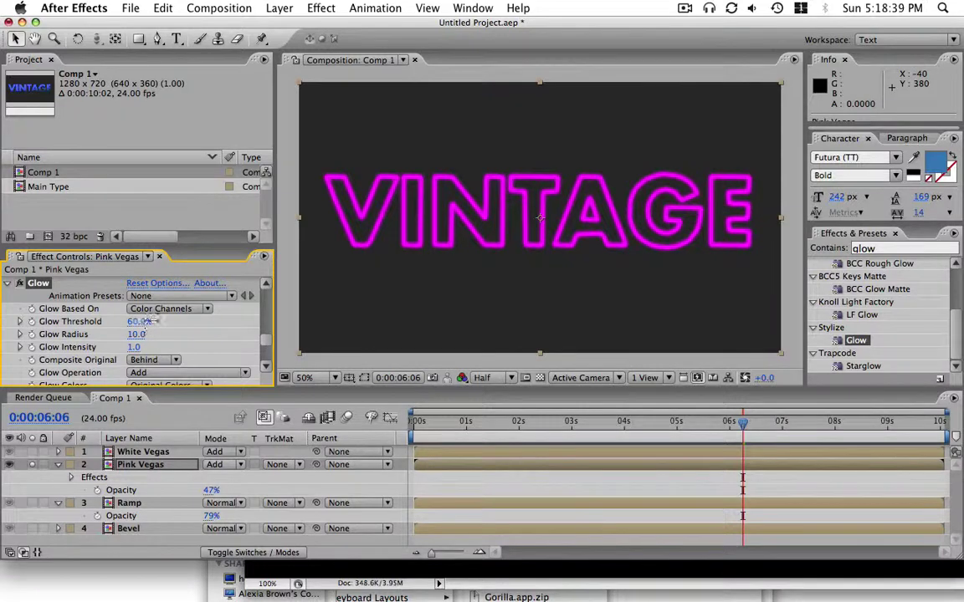
mouse_move(142, 322)
left_mouse_down()
mouse_move(129, 288)
mouse_move(124, 322)
mouse_move(134, 343)
mouse_move(146, 334)
left_mouse_up()
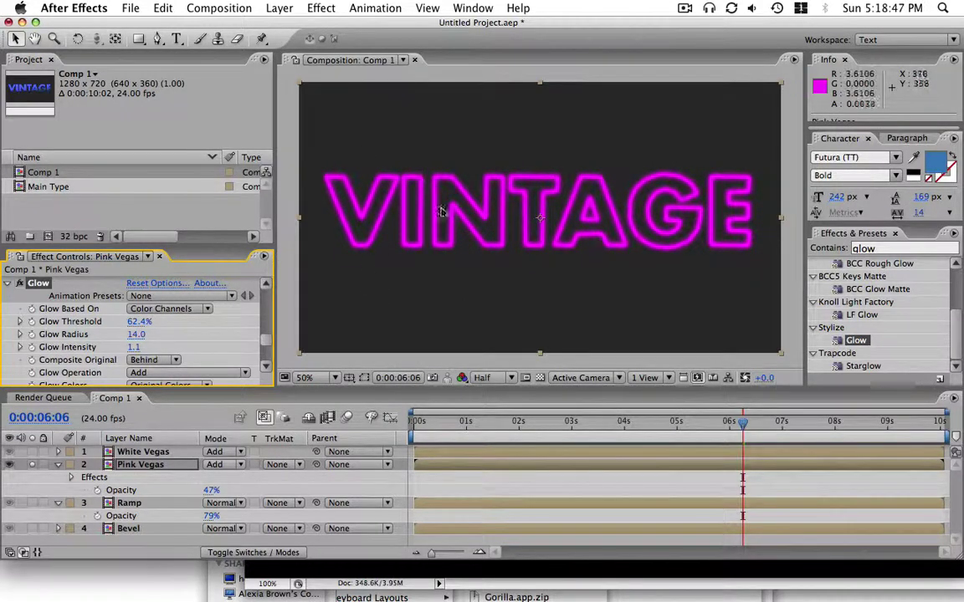
Unsolo the Pink Vegas layer and preview the combined title at several times along the timeline.
left_click(32, 465)
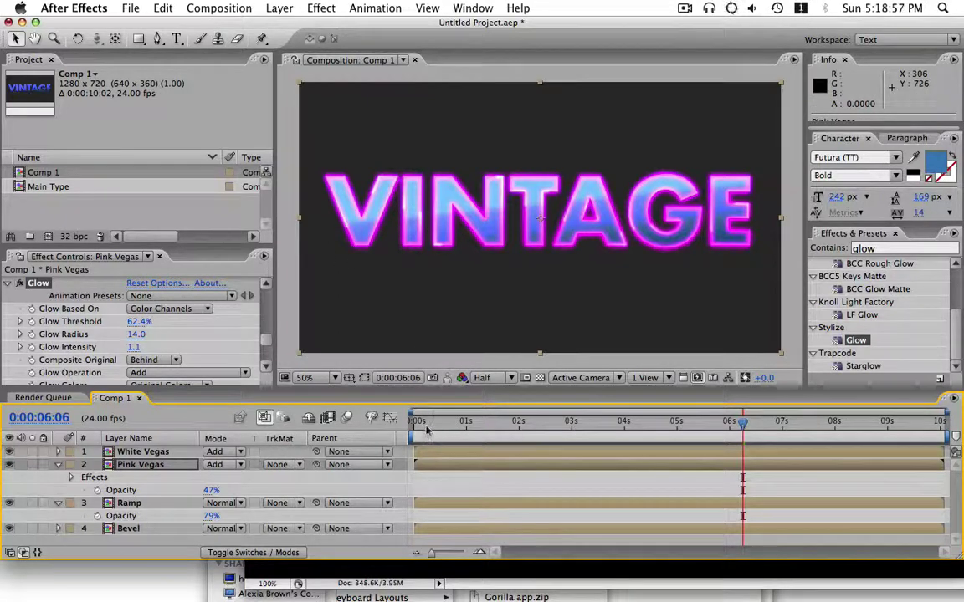
left_click_drag(426, 429, 824, 441)
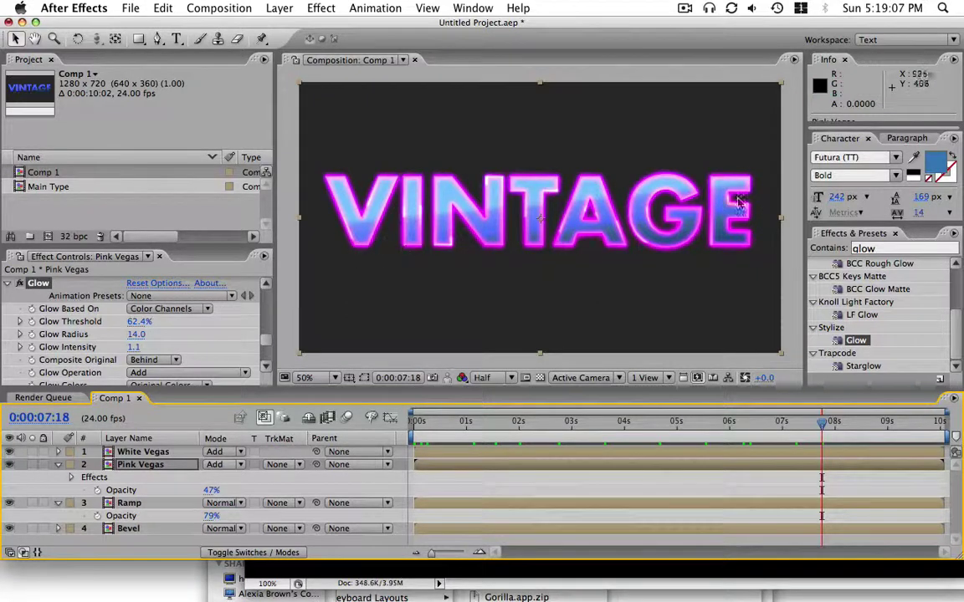
left_click_drag(458, 422, 636, 423)
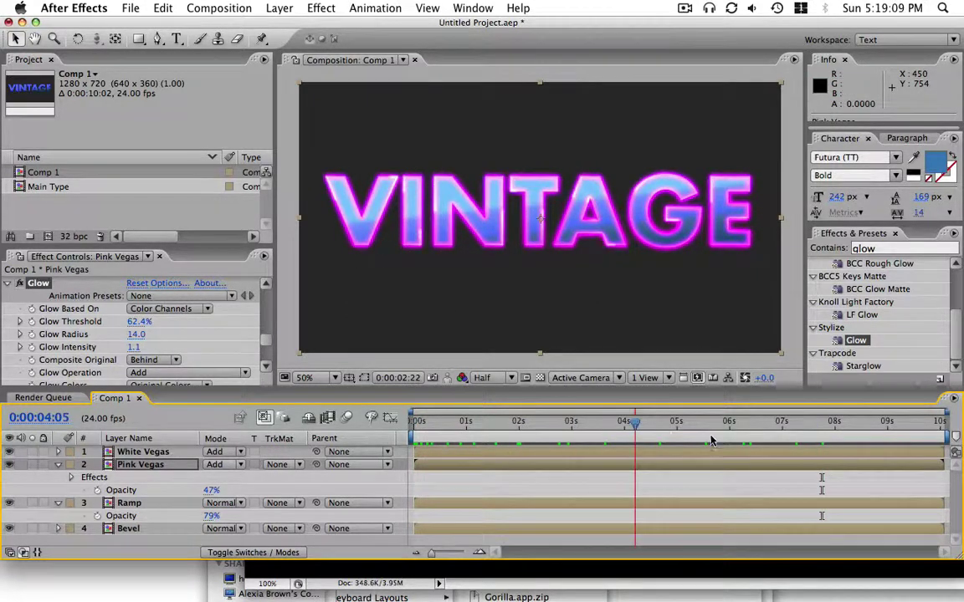
left_click_drag(710, 441, 664, 439)
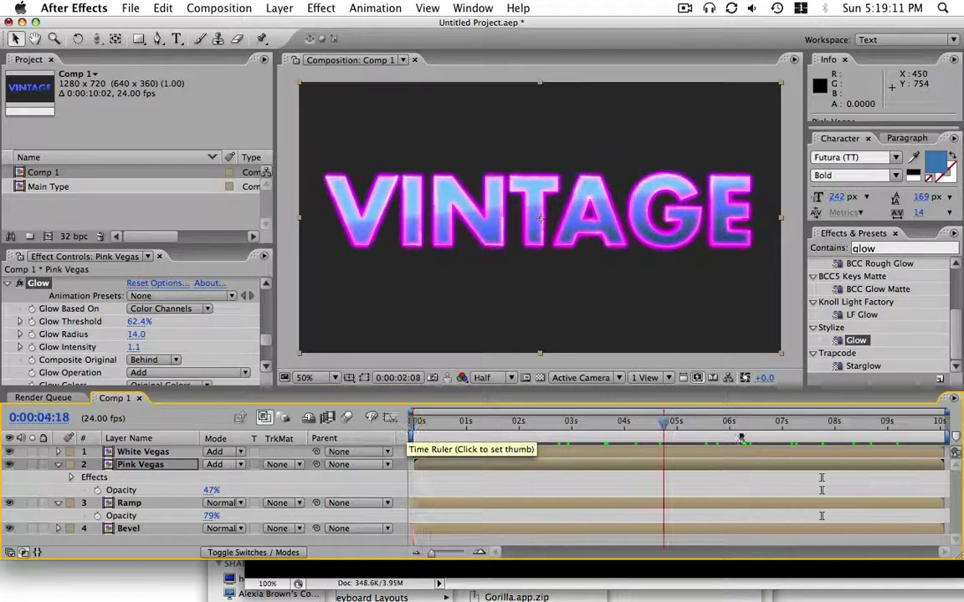
left_click_drag(741, 438, 690, 441)
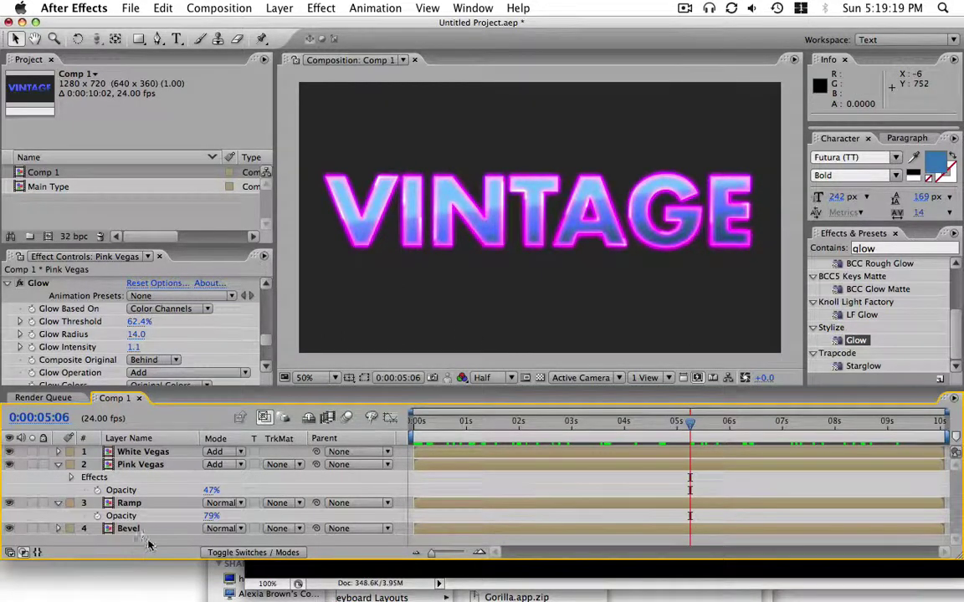
Pre-compose all four title layers into a new composition named Full Type, moving all attributes into it.
left_click_drag(149, 544, 146, 452)
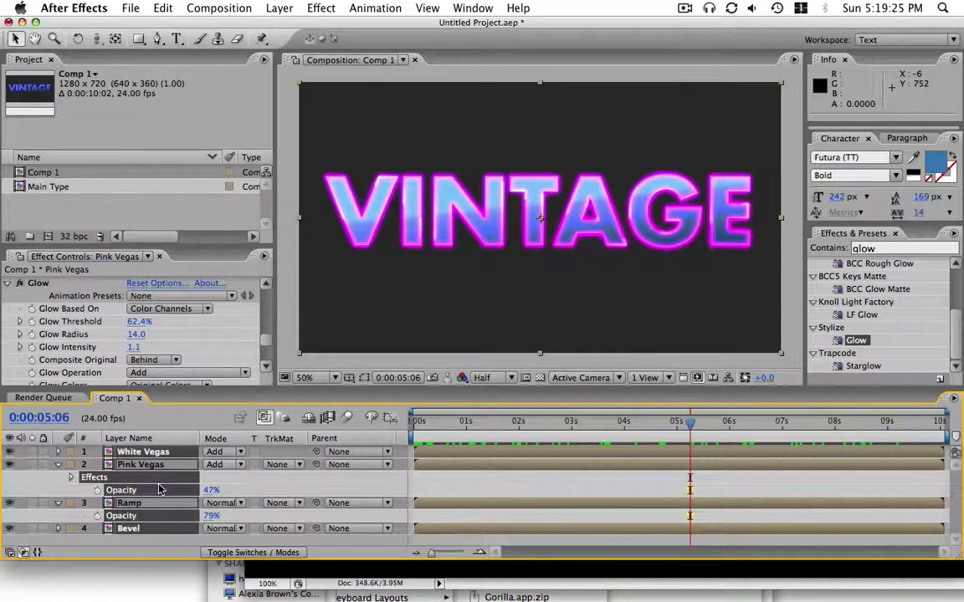
key("super+shift+c")
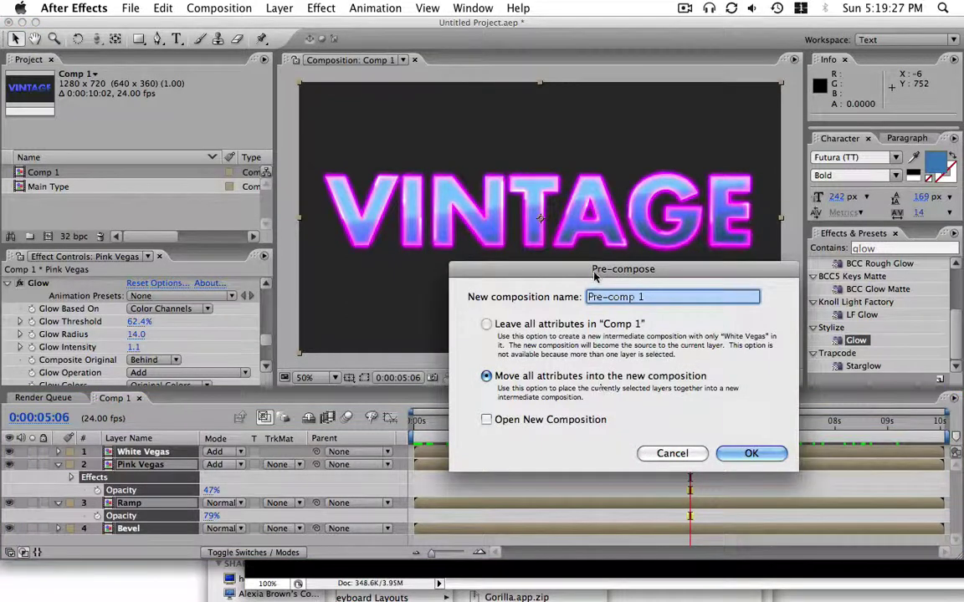
left_click_drag(536, 249, 459, 94)
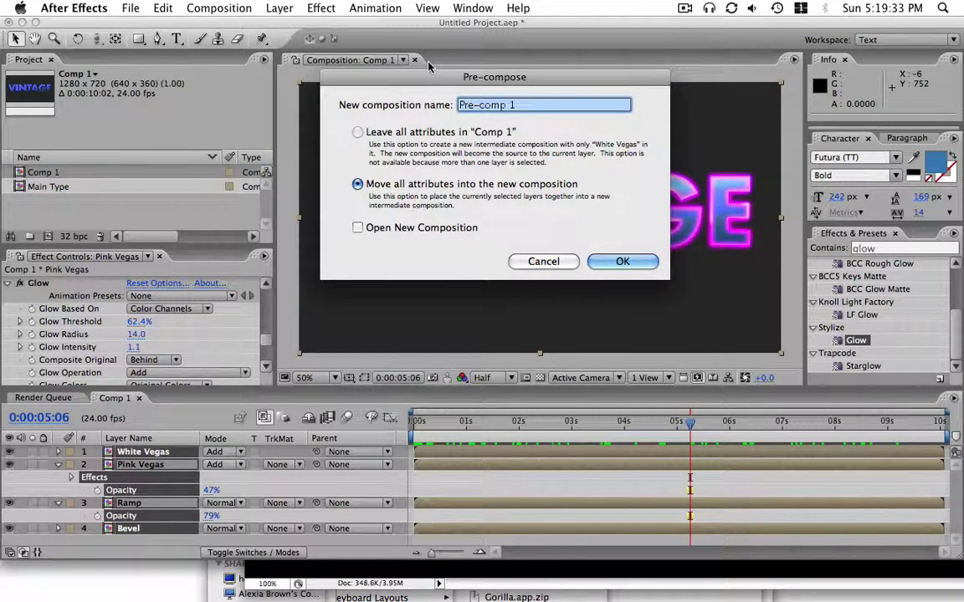
type("M")
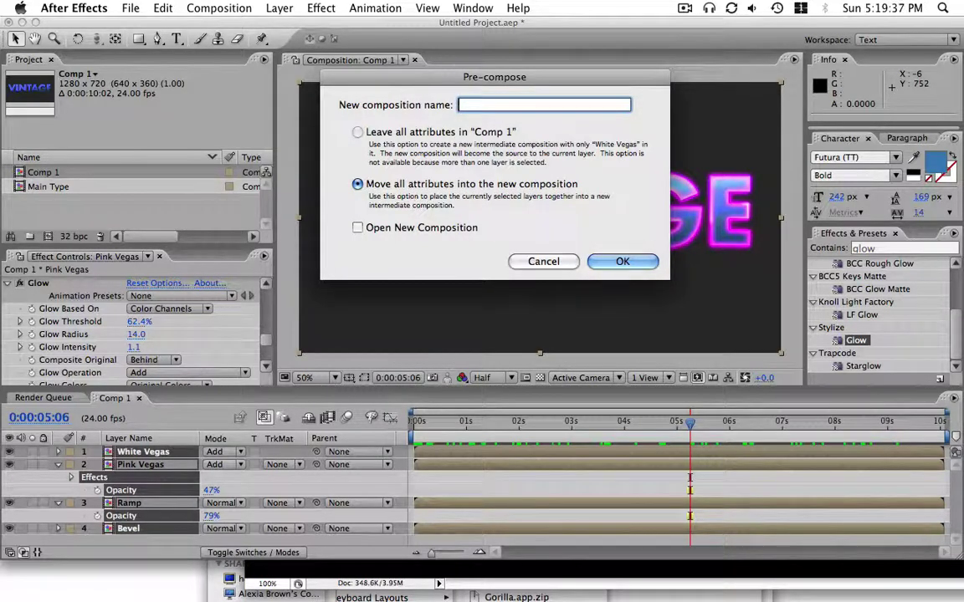
type("ull Type")
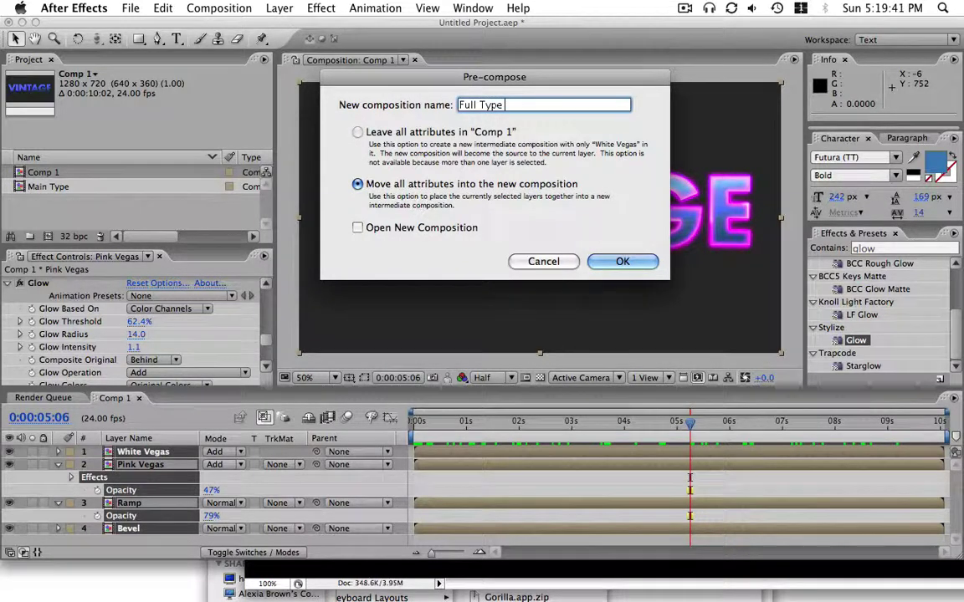
key("Return")
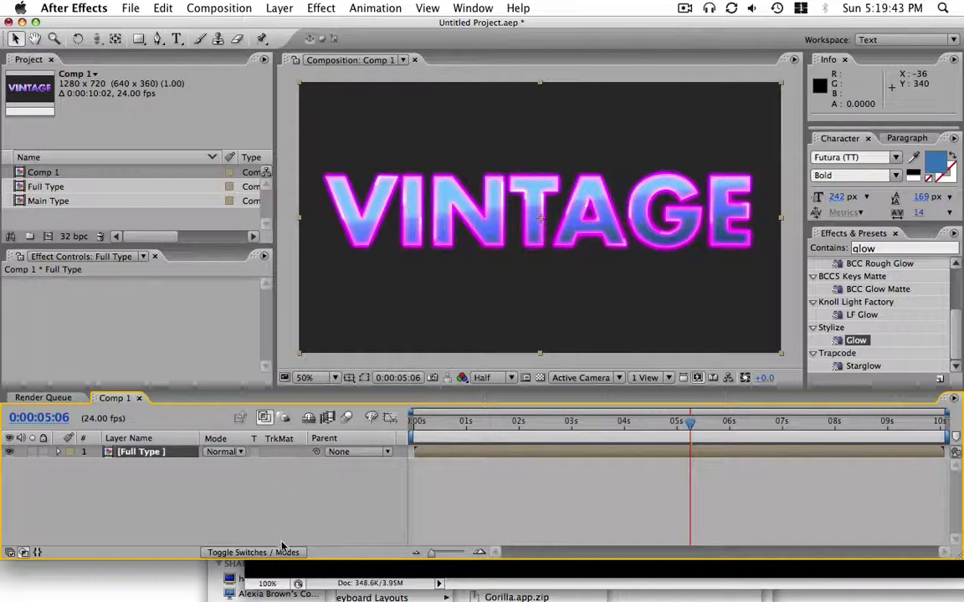
Make the Full Type layer 3D and add Position and Orientation keyframes at 0:00:05:06.
left_click(282, 551)
left_click(285, 451)
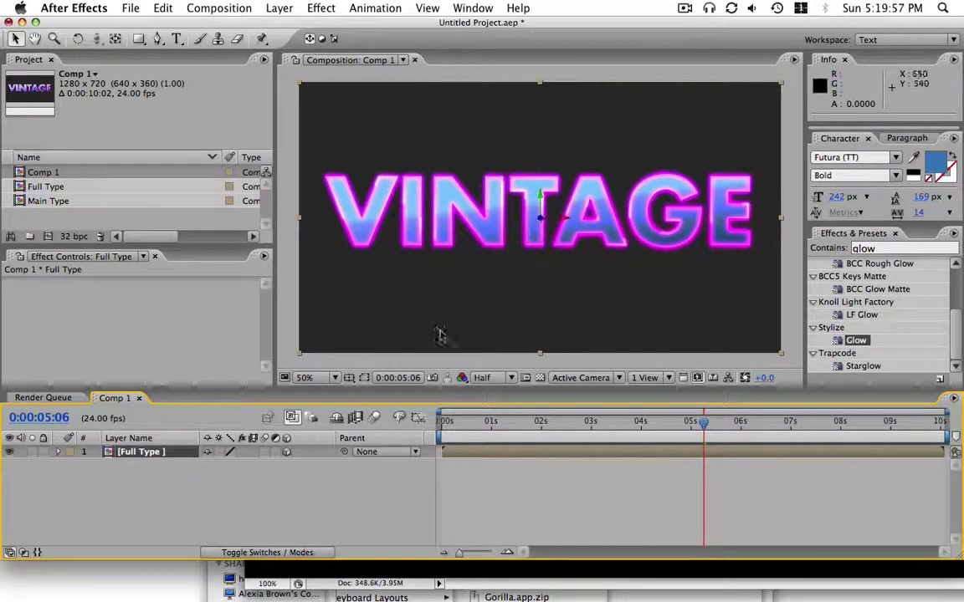
left_click(119, 452)
key("p")
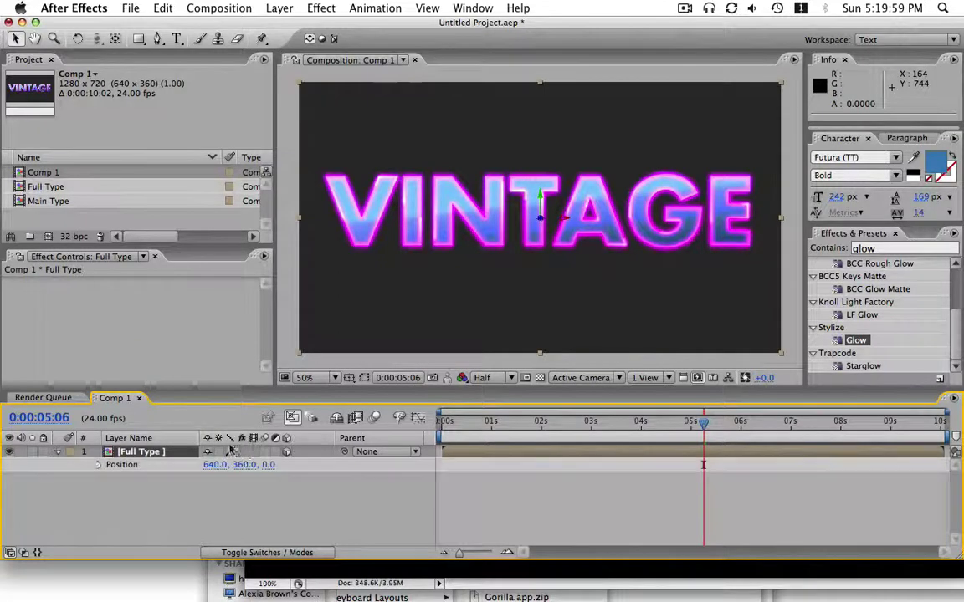
left_click(97, 465)
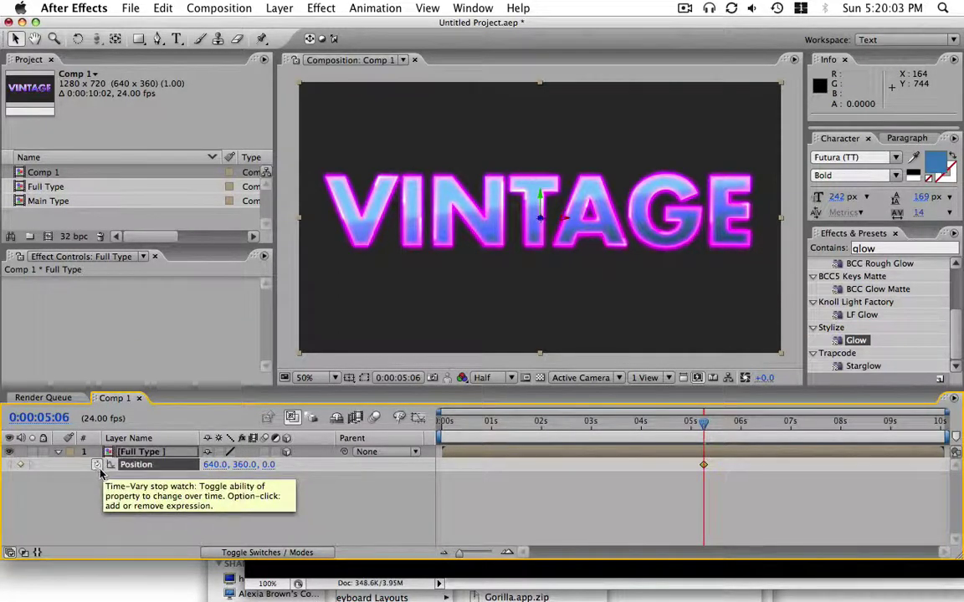
key("r")
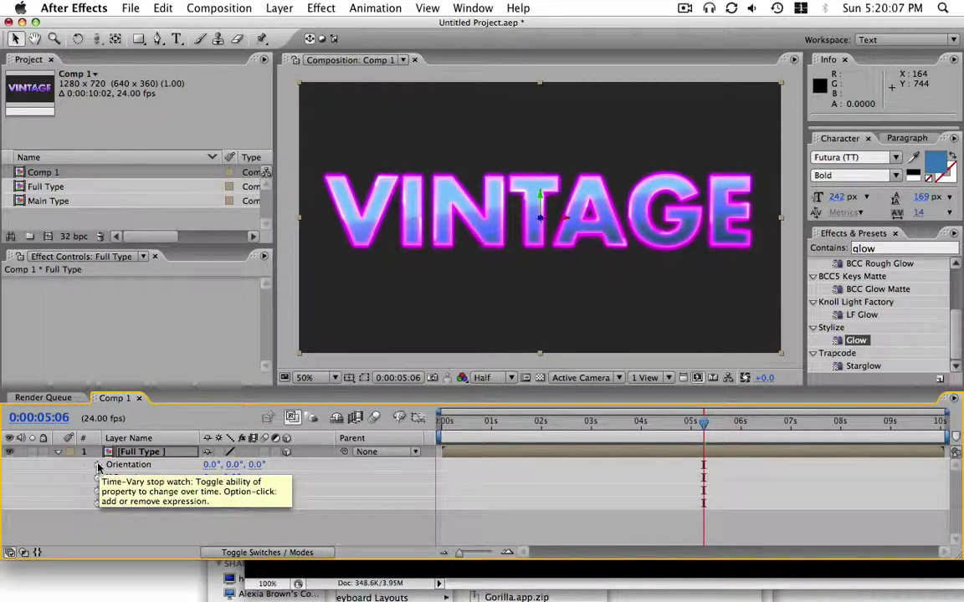
left_click(97, 466)
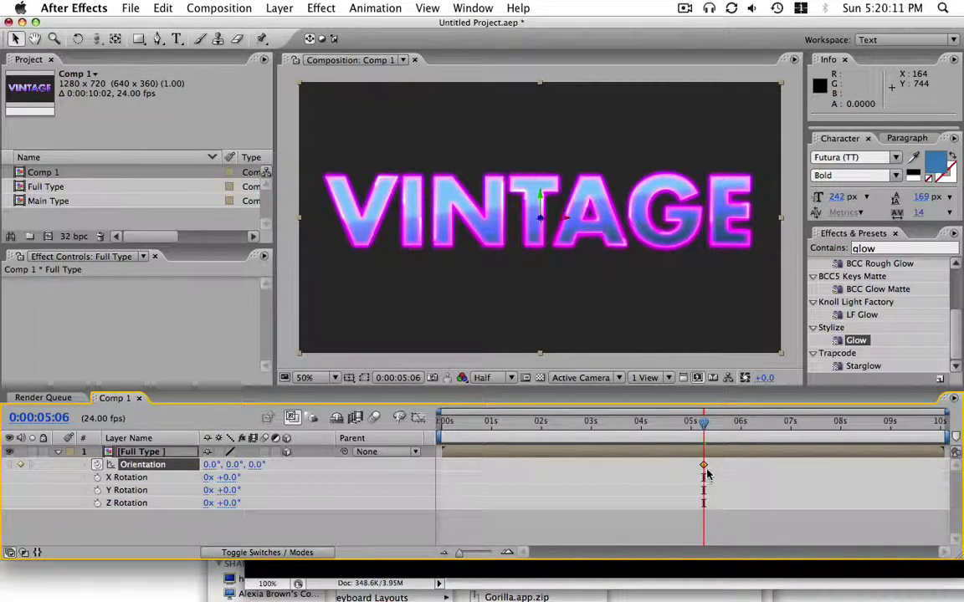
Show the Full Type layer's keyframed Position and Orientation together and shift both keyframes to 0:00:03:22.
key("alt+shift+p")
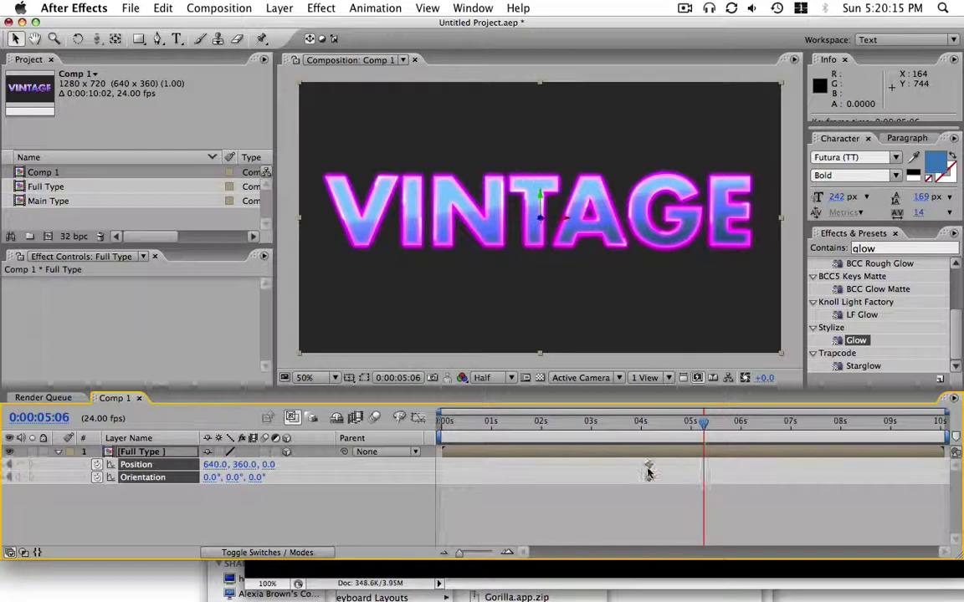
left_click_drag(648, 473, 627, 474)
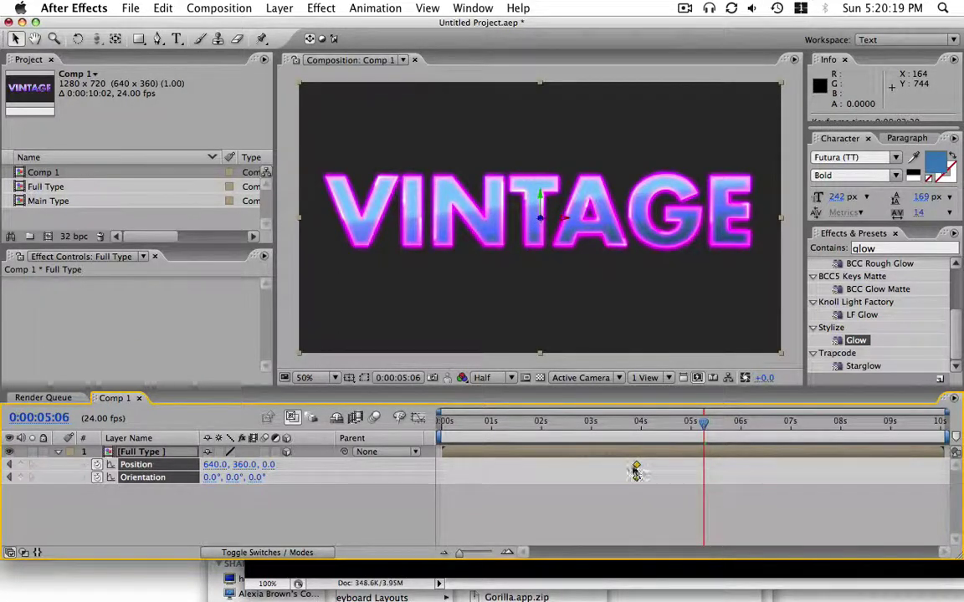
left_click_drag(568, 420, 636, 420)
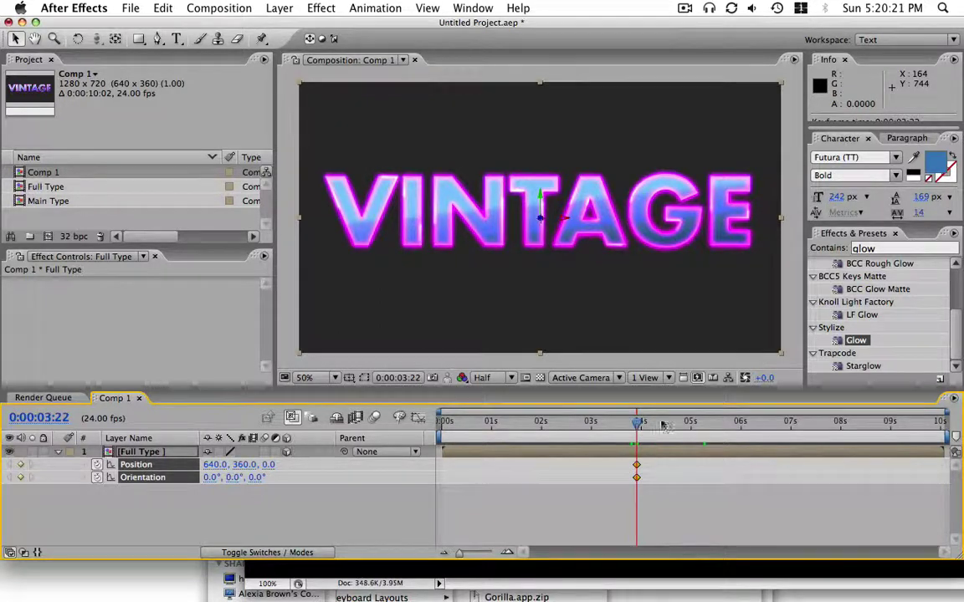
At 0:00:00:00, bring the Full Type layer forward to a Z position of -1540 and set its Z Orientation to 242°.
left_click_drag(508, 415, 443, 420)
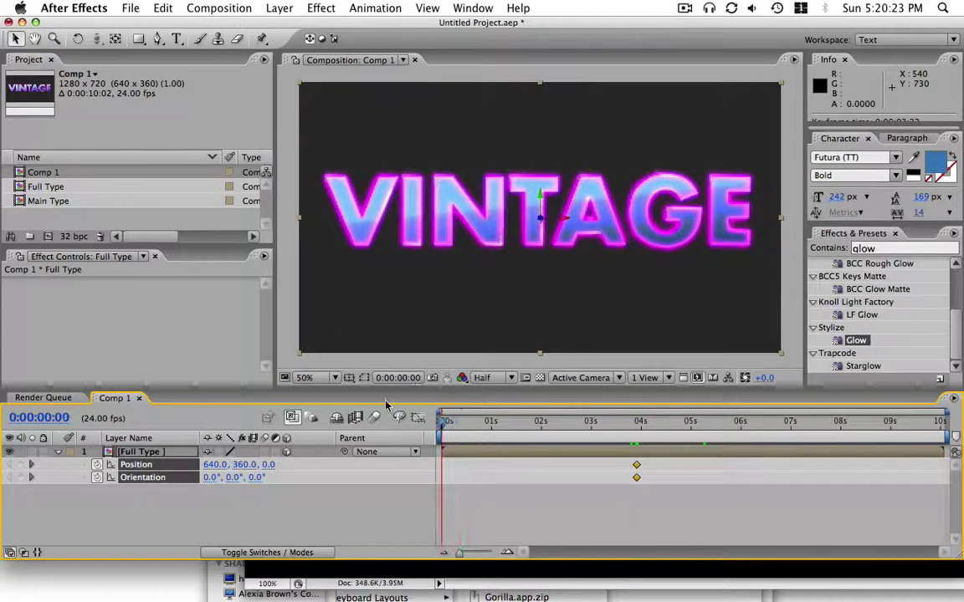
left_click_drag(543, 223, 546, 226)
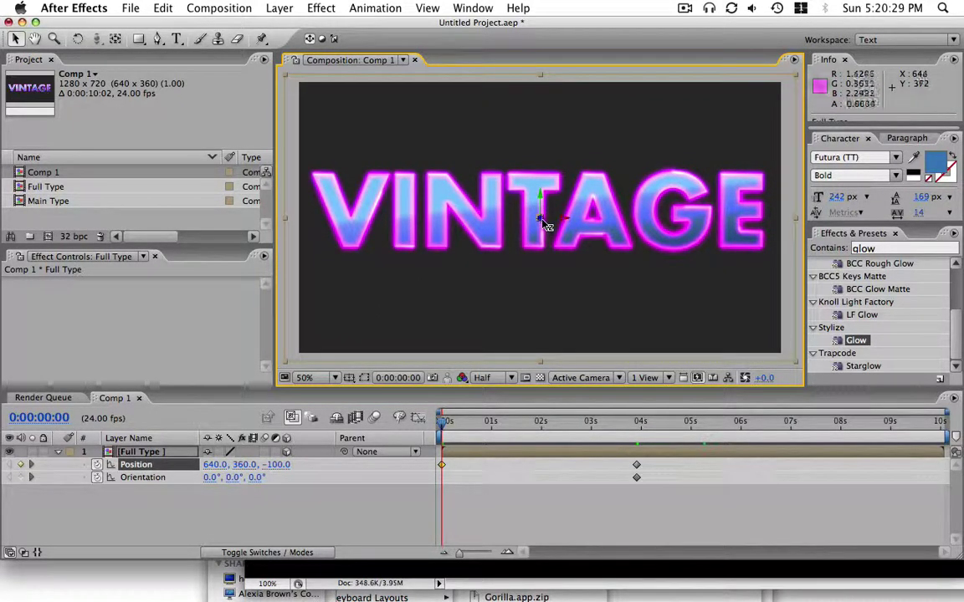
left_click_drag(542, 223, 561, 196)
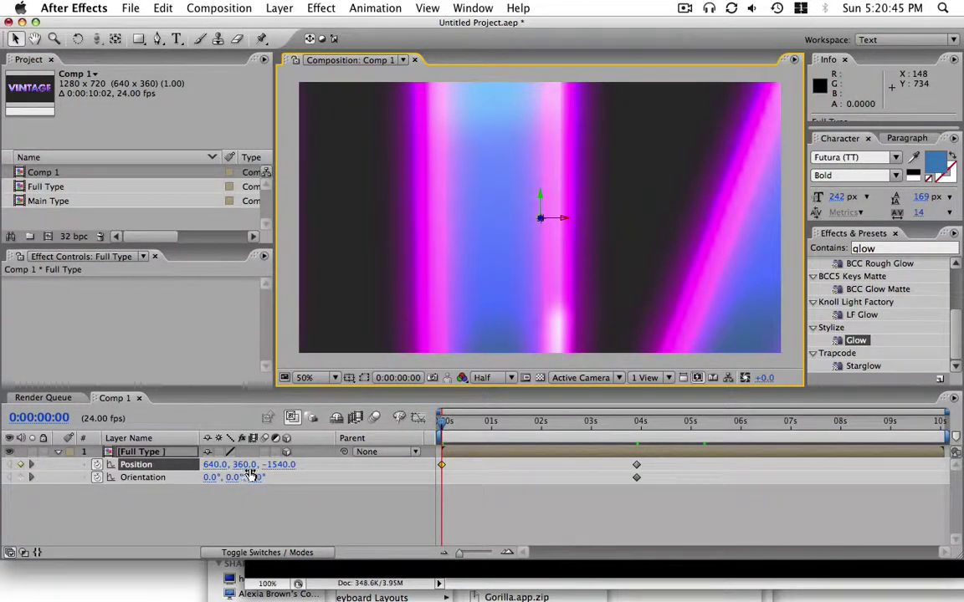
left_click_drag(249, 475, 172, 479)
left_click(173, 483)
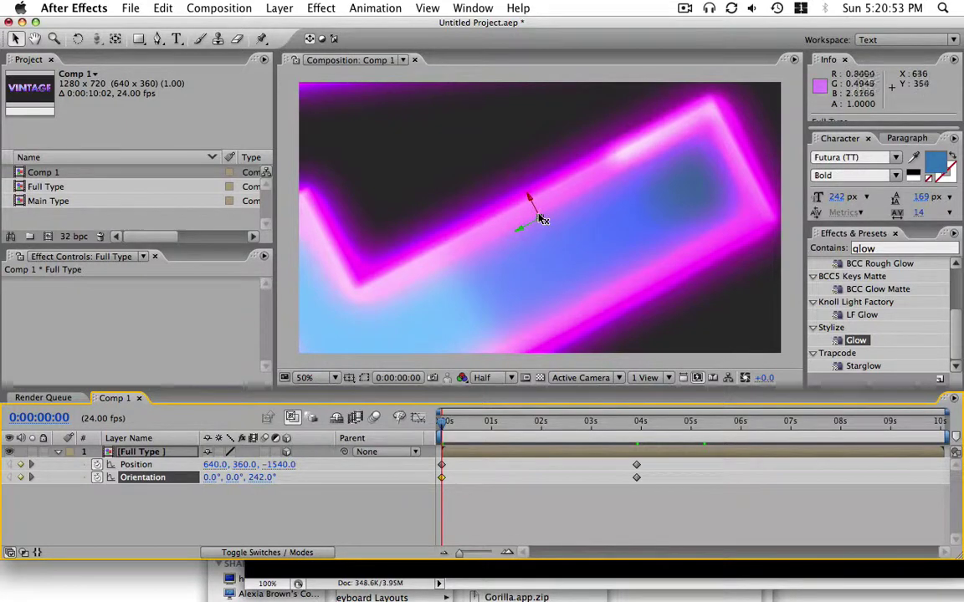
Push the Full Type layer's starting position out of frame to about 654.4, 387.1, -1764.3.
left_click_drag(539, 217, 576, 289)
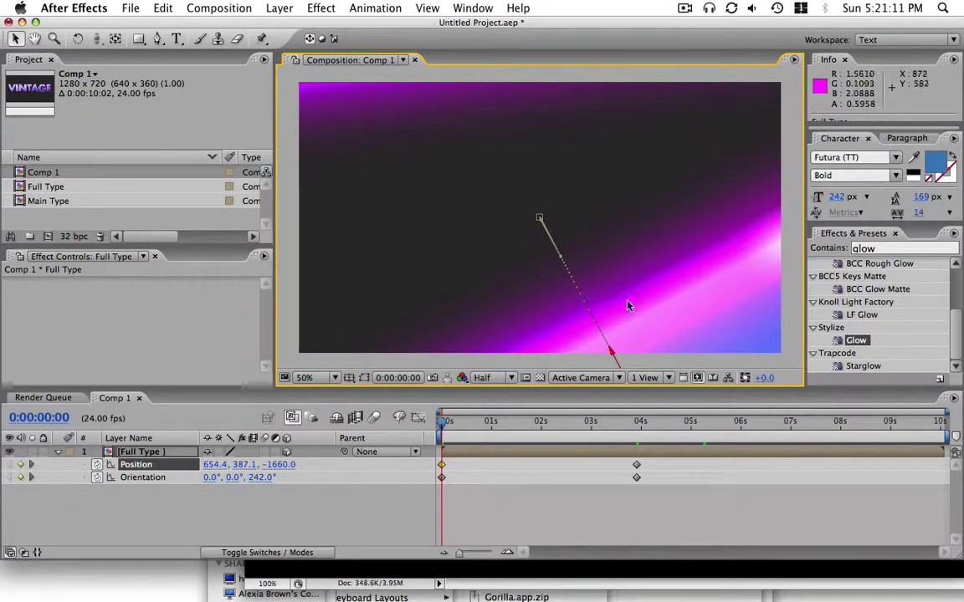
scroll(628, 294, "down", 3)
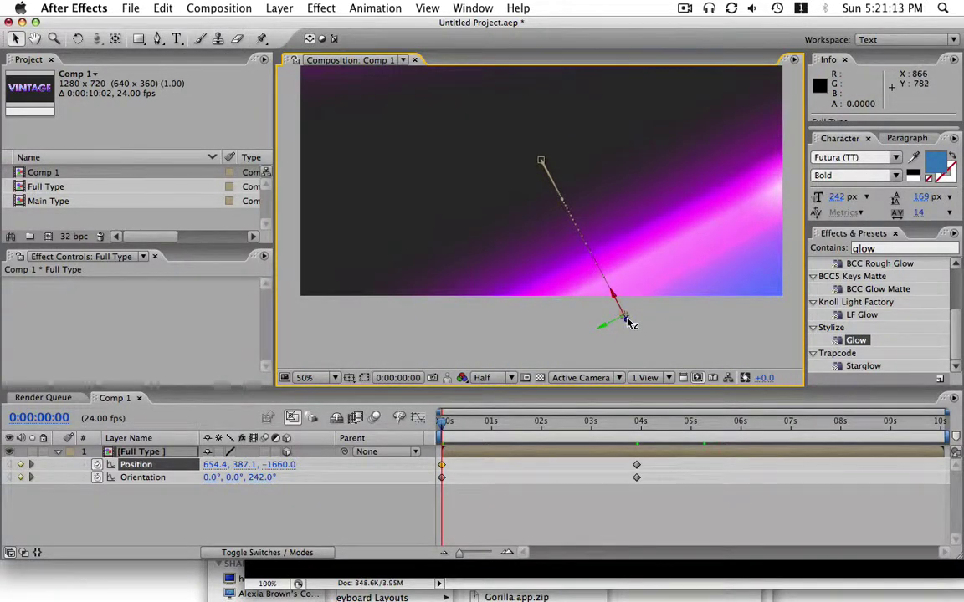
left_click_drag(625, 324, 617, 371)
left_click_drag(615, 265, 609, 314)
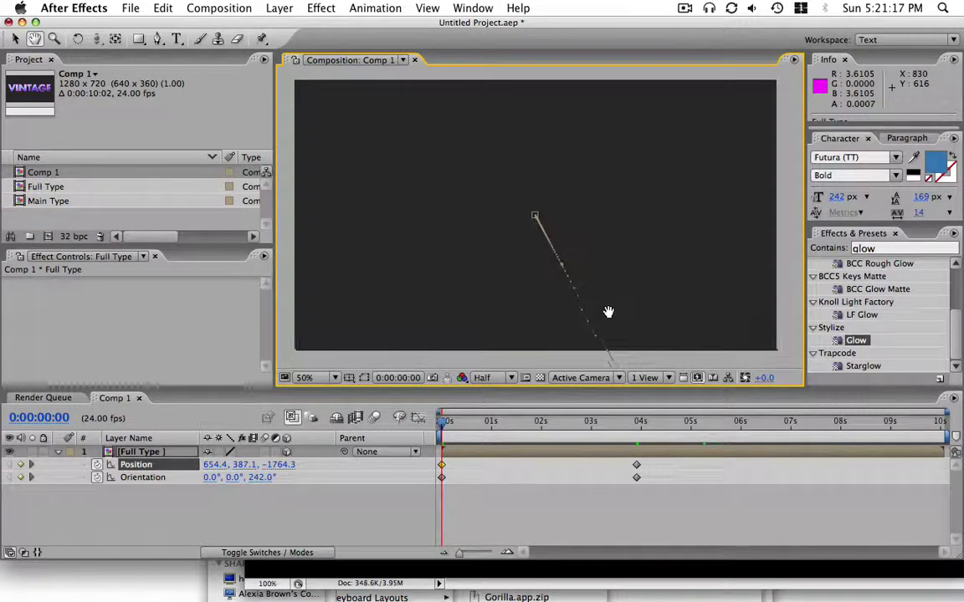
End the work area at 0:00:04:11 and run a RAM preview of the fly-in animation.
left_click(662, 420)
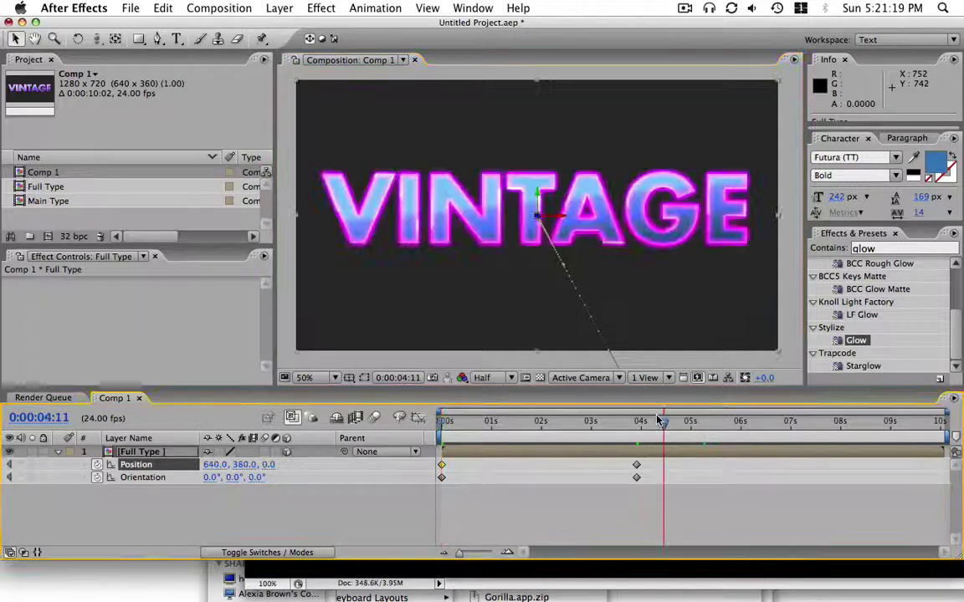
key("n")
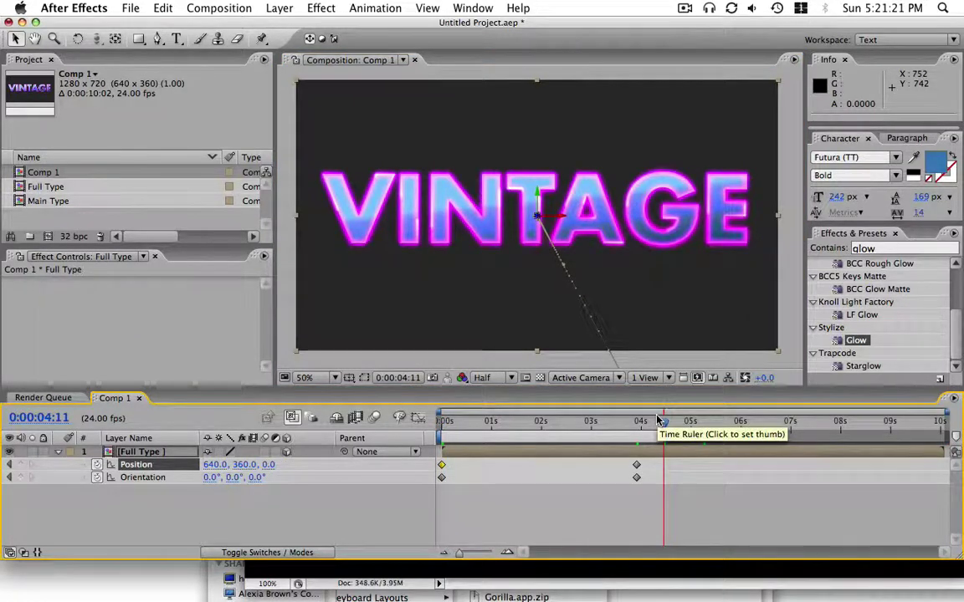
key("KP_0")
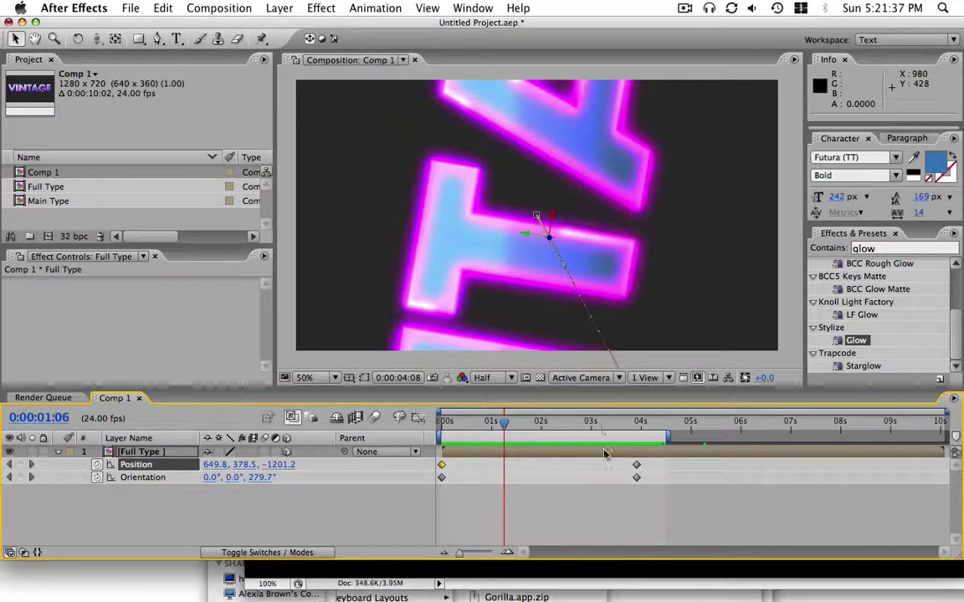
Select the ending Position and Orientation keyframes, show them in the Graph Editor with the timeline maximized, and clear the selection.
left_click_drag(585, 419, 650, 505)
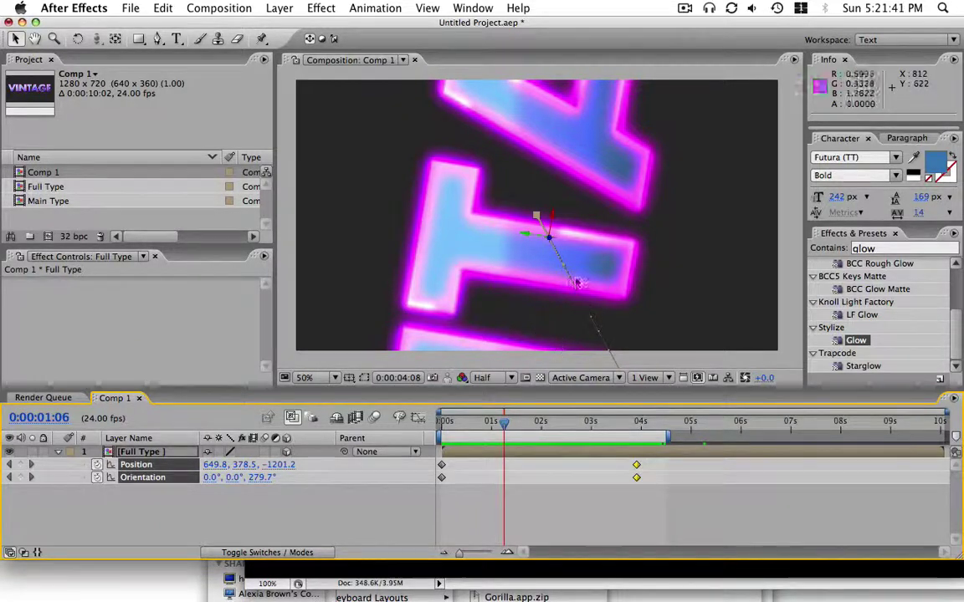
left_click_drag(615, 430, 634, 431)
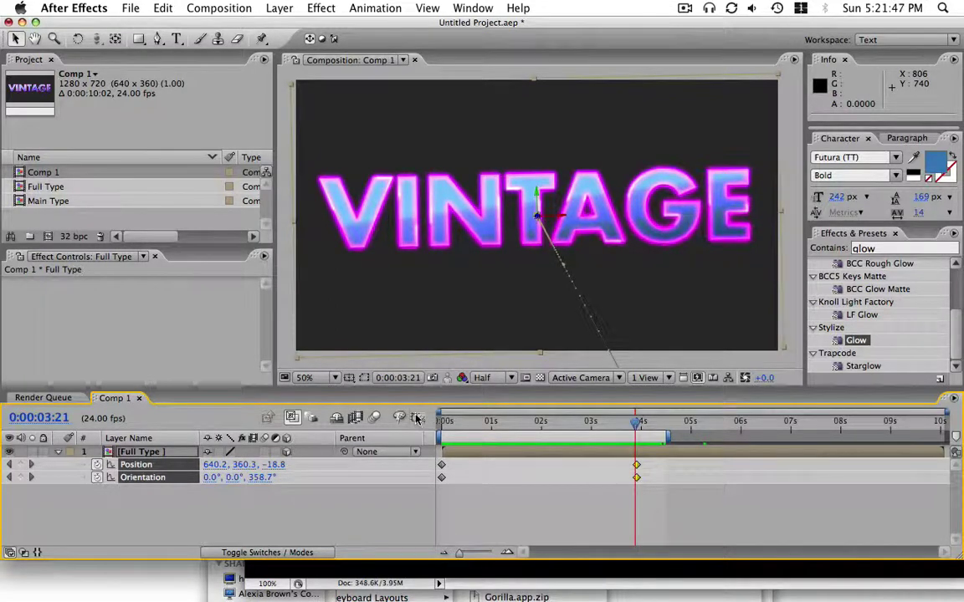
key("shift+F3")
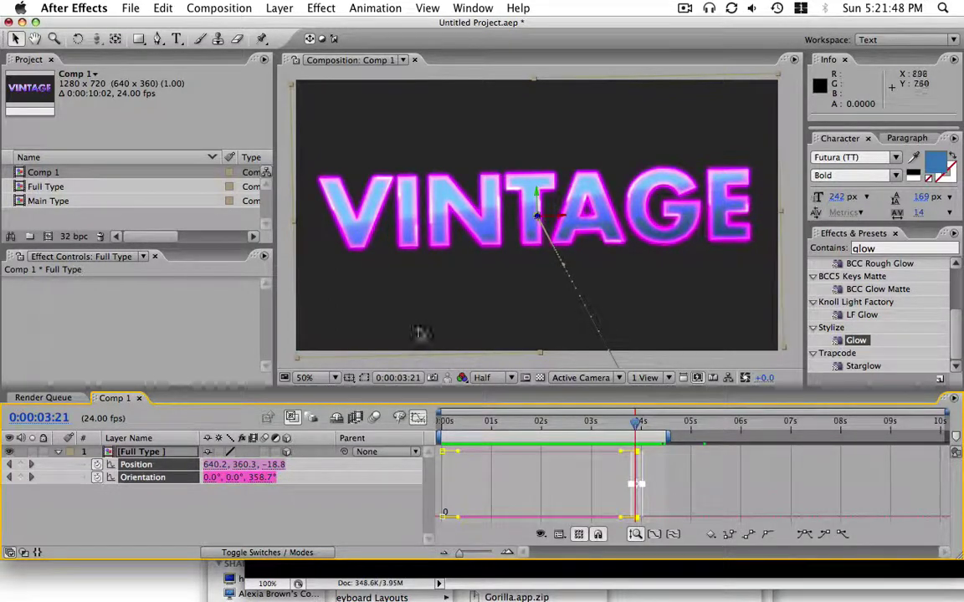
left_click(419, 418)
left_click(419, 418)
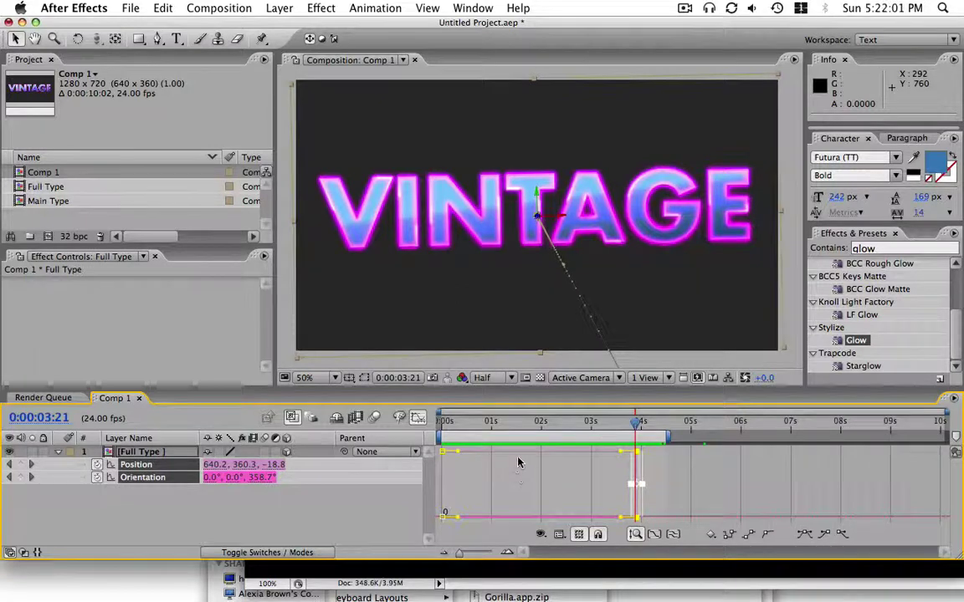
key("grave")
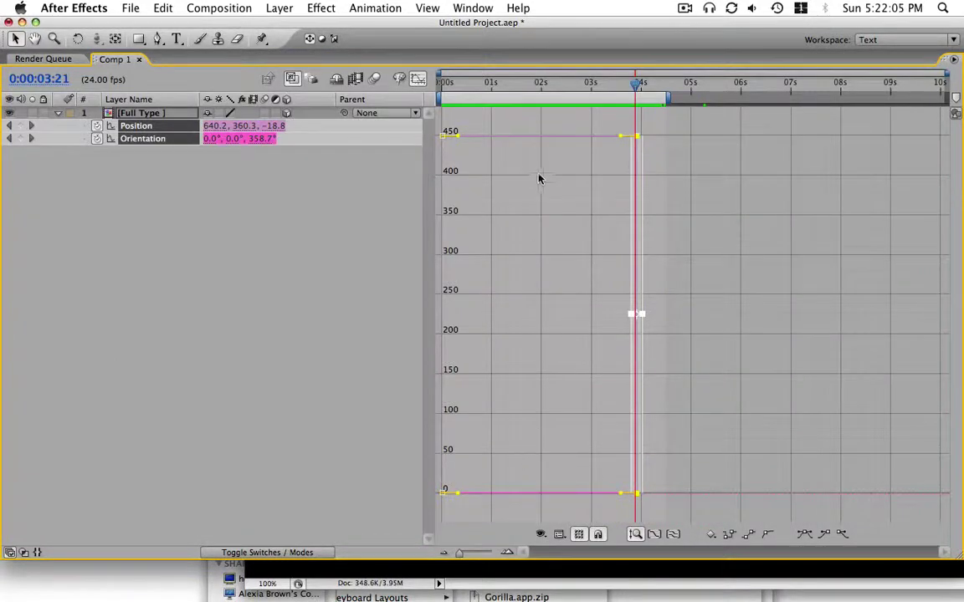
left_click(151, 155)
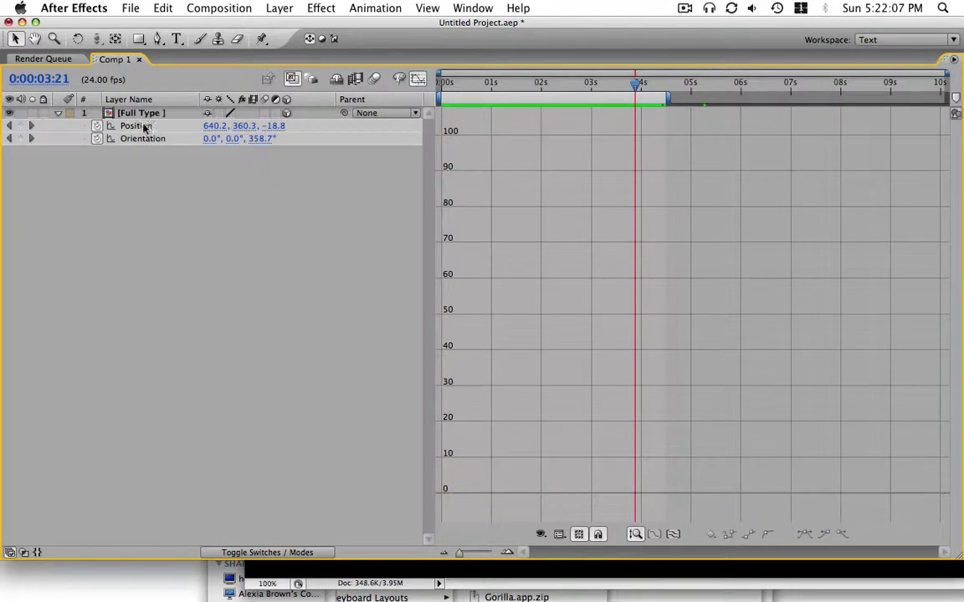
Reshape the Full Type layer's Position speed curve to start fast and ease gradually to 0 px/sec at the ending keyframe.
left_click(148, 127)
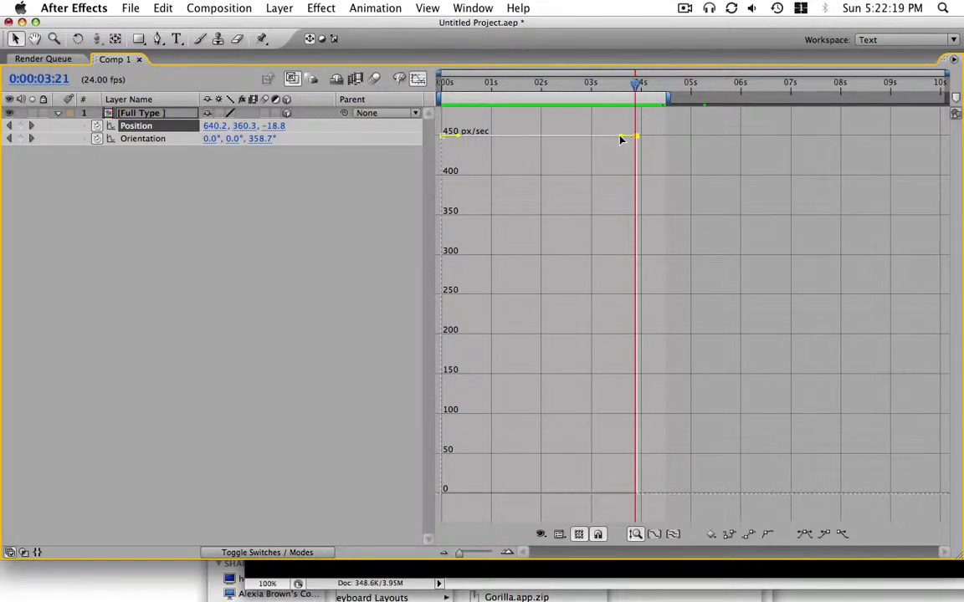
left_click_drag(621, 137, 597, 407)
left_click_drag(590, 478, 553, 488)
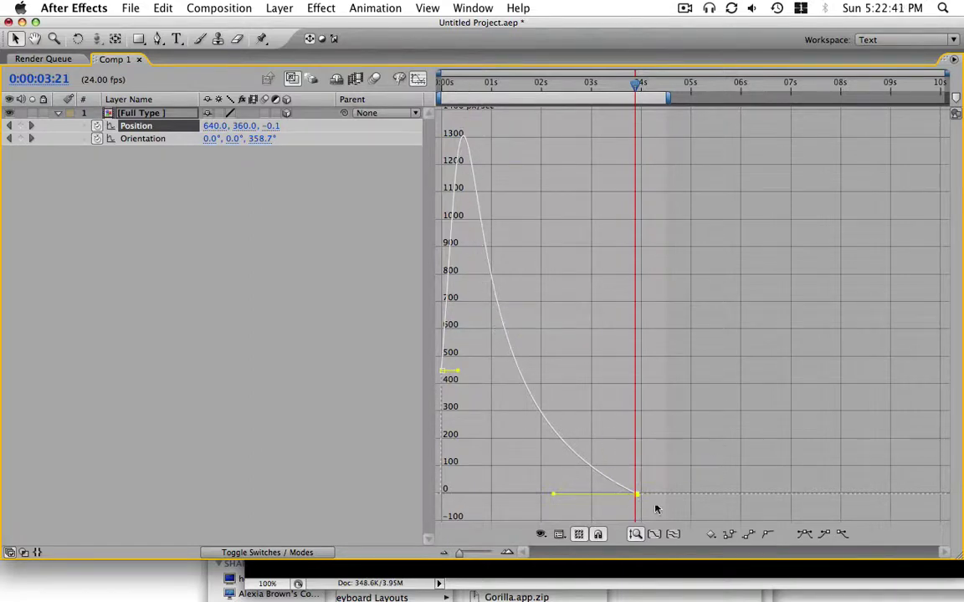
left_click_drag(457, 376, 445, 158)
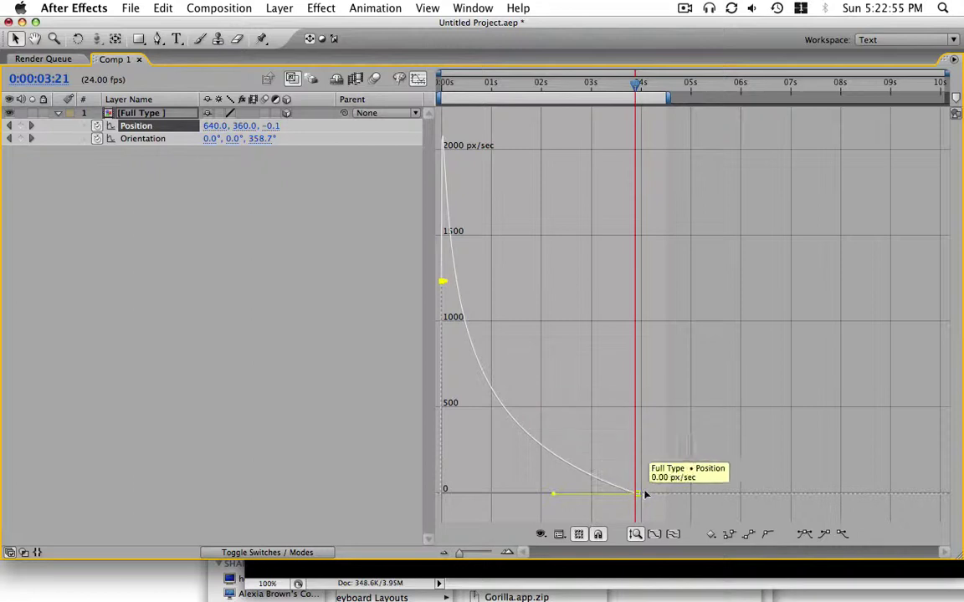
Reshape the Orientation speed curve the same way, with a fast start and a long ease down to 0 °/sec at the end.
left_click(144, 139)
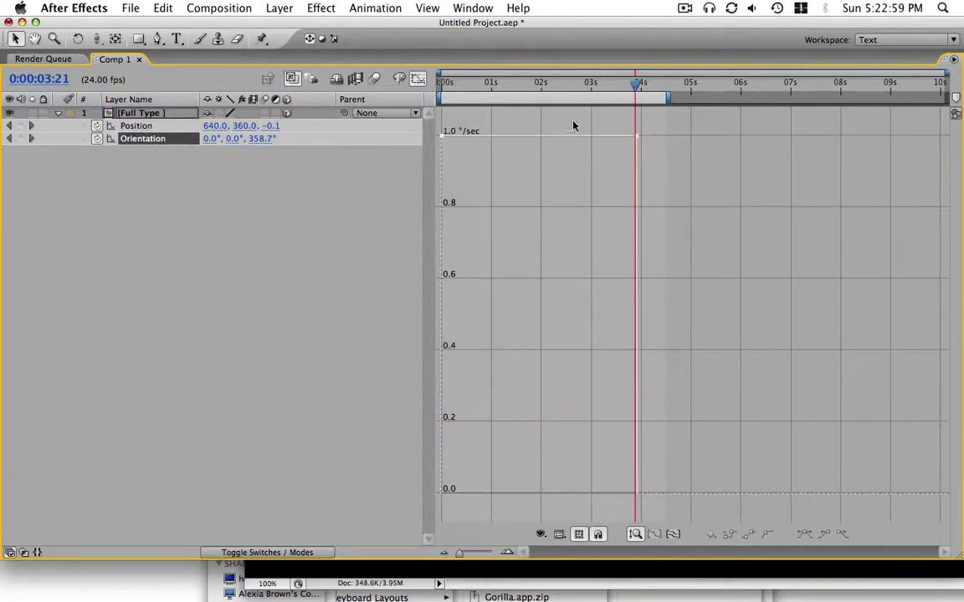
left_click_drag(624, 140, 525, 491)
left_click_drag(456, 409, 431, 147)
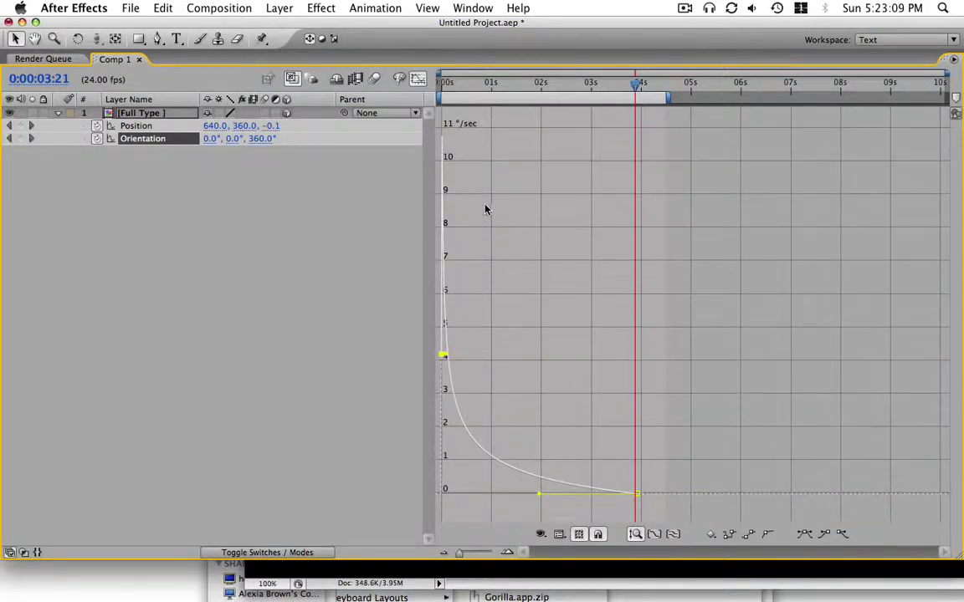
Leave the Graph Editor, restore the full panel layout and run a RAM preview of the eased fly-in.
left_click_drag(448, 87, 470, 97)
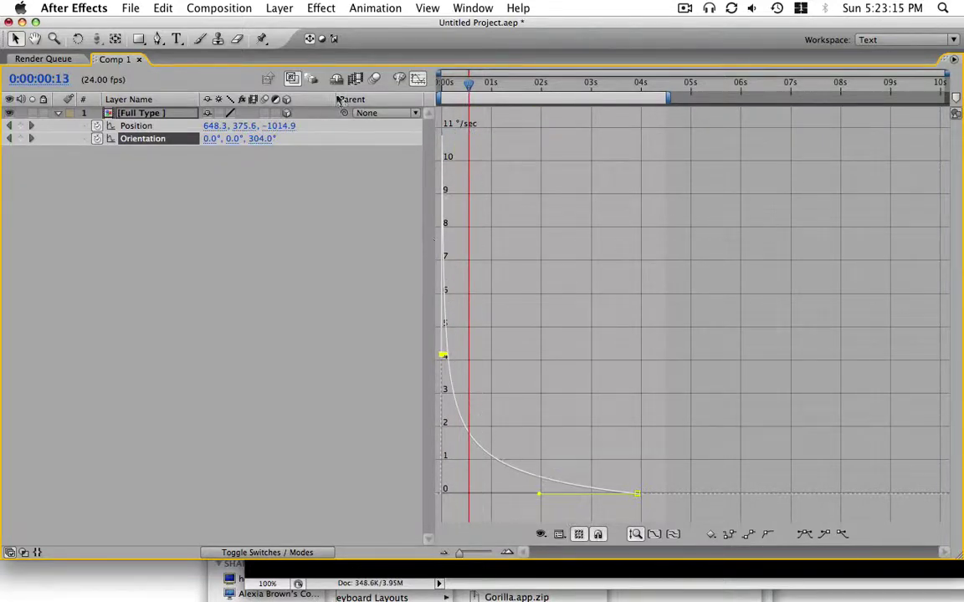
left_click(417, 81)
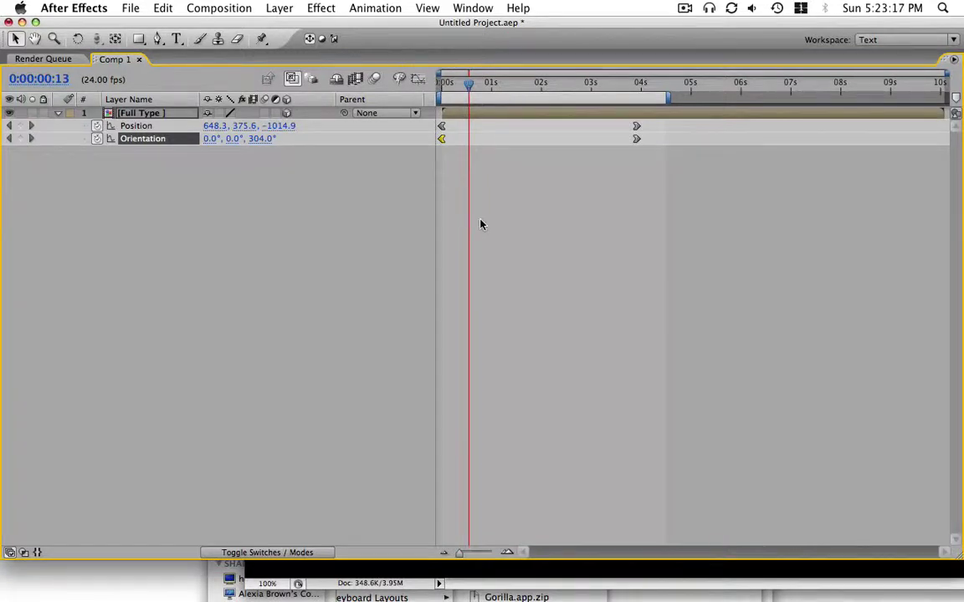
key("grave")
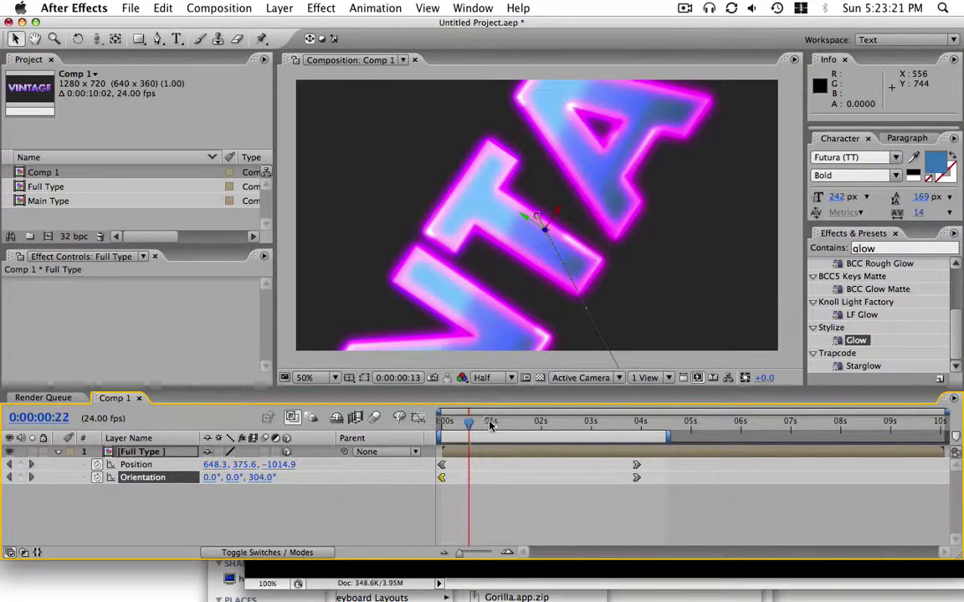
left_click_drag(490, 422, 536, 428)
key("KP_0")
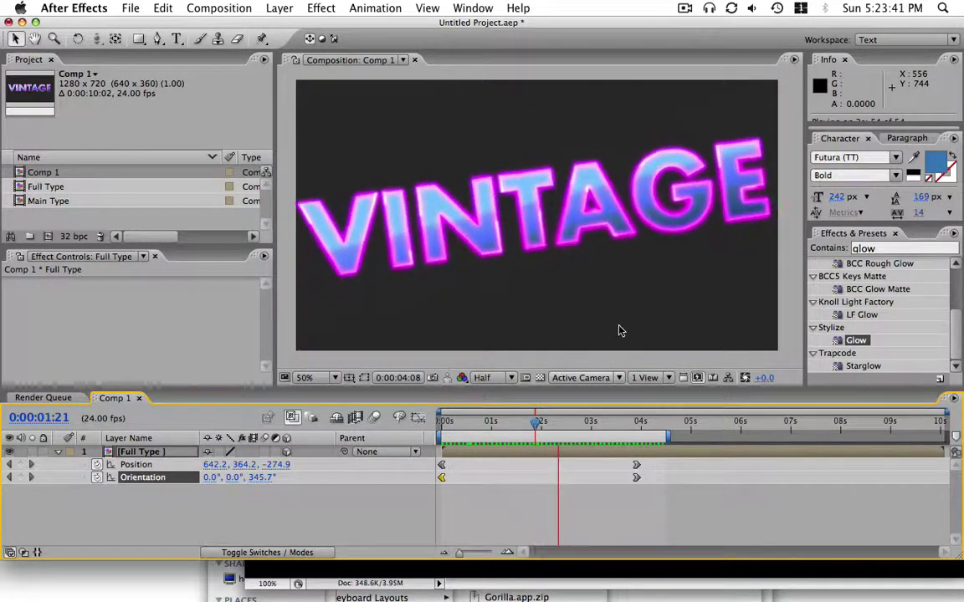
key("space")
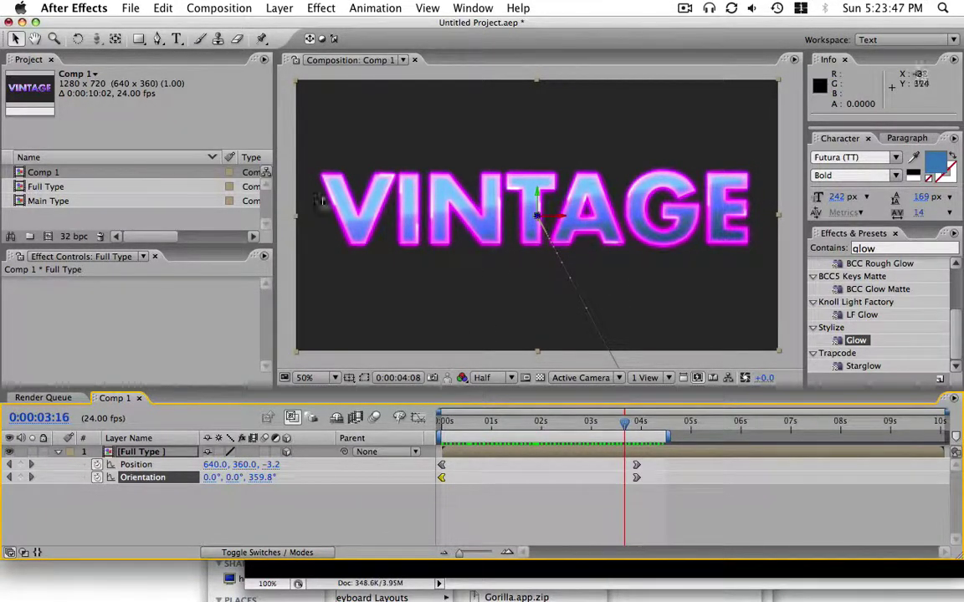
Create a black 1280 x 720 solid and place it beneath the Full Type layer as the background.
left_click(277, 10)
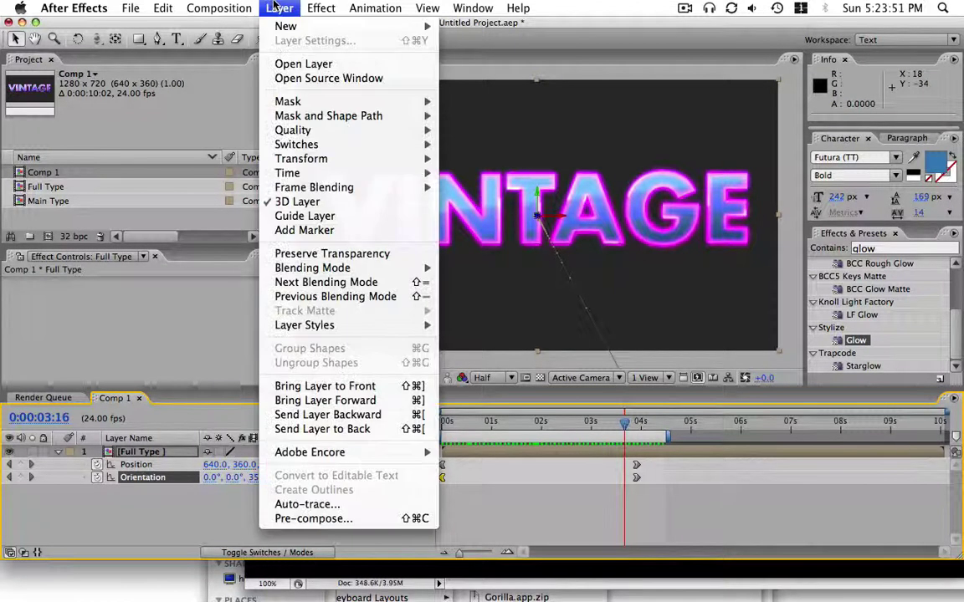
mouse_move(284, 27)
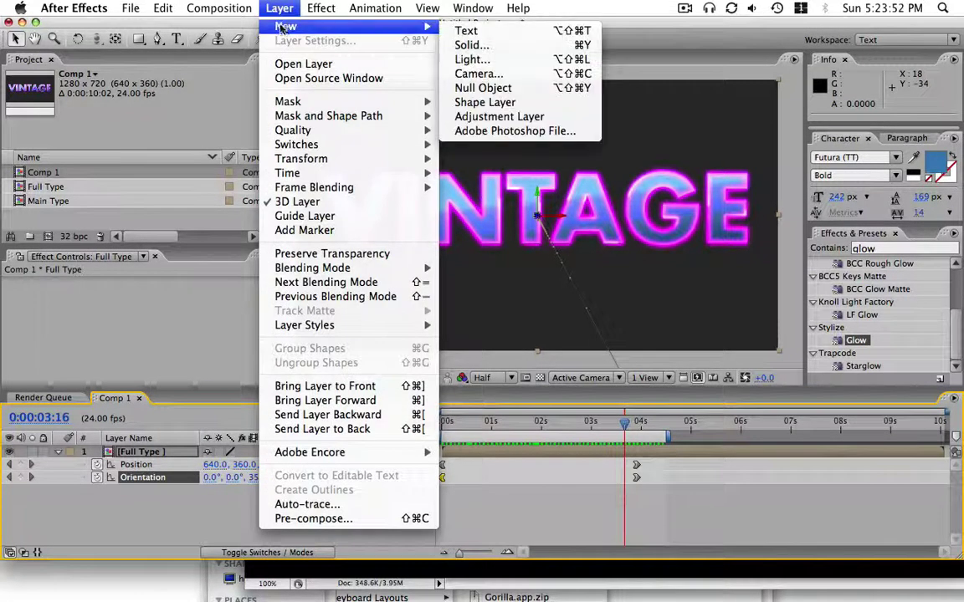
left_click(502, 50)
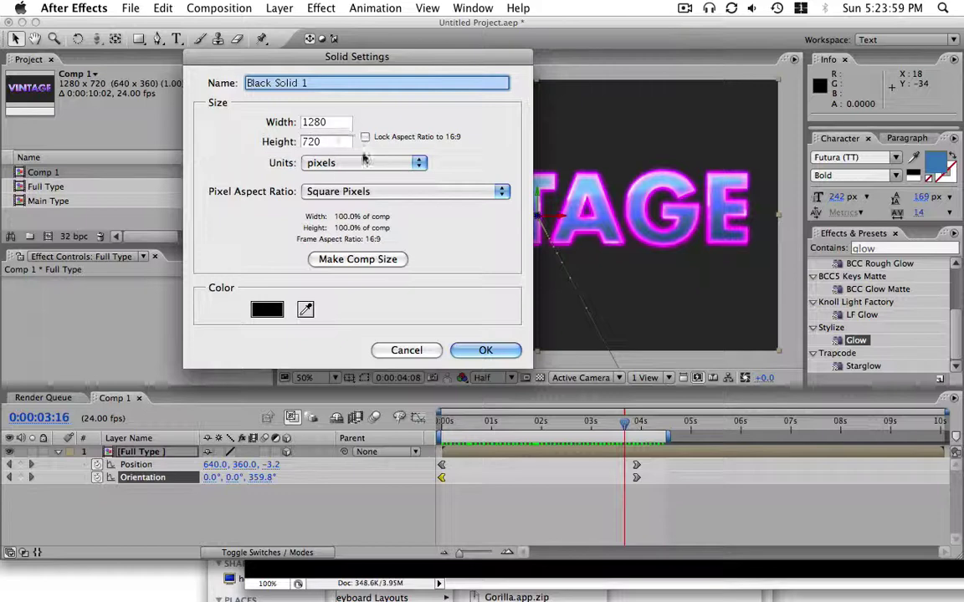
left_click(485, 350)
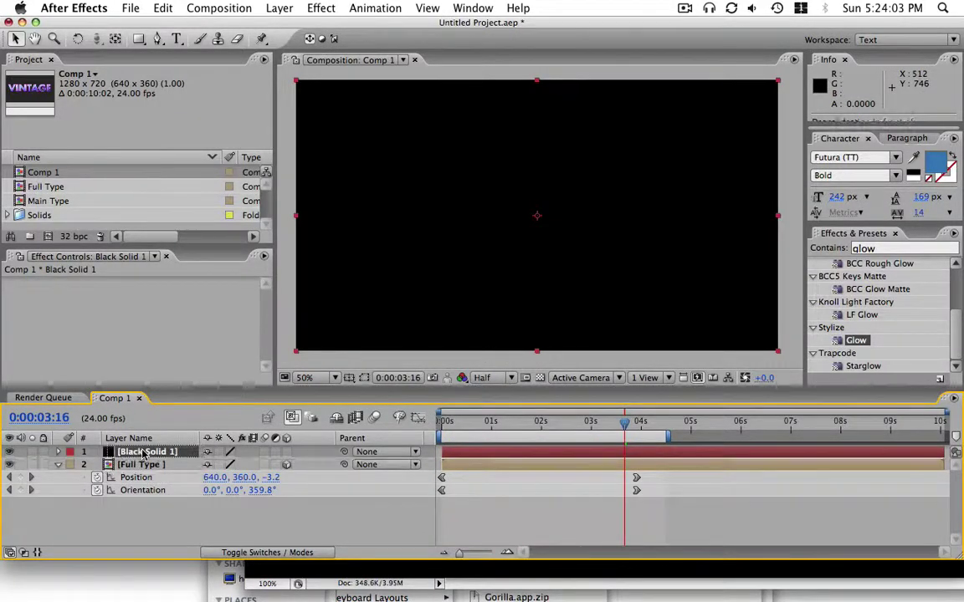
left_click_drag(142, 452, 147, 497)
Apply the Ramp effect to the black solid and set its Ramp Shape to Radial Ramp.
left_click(895, 248)
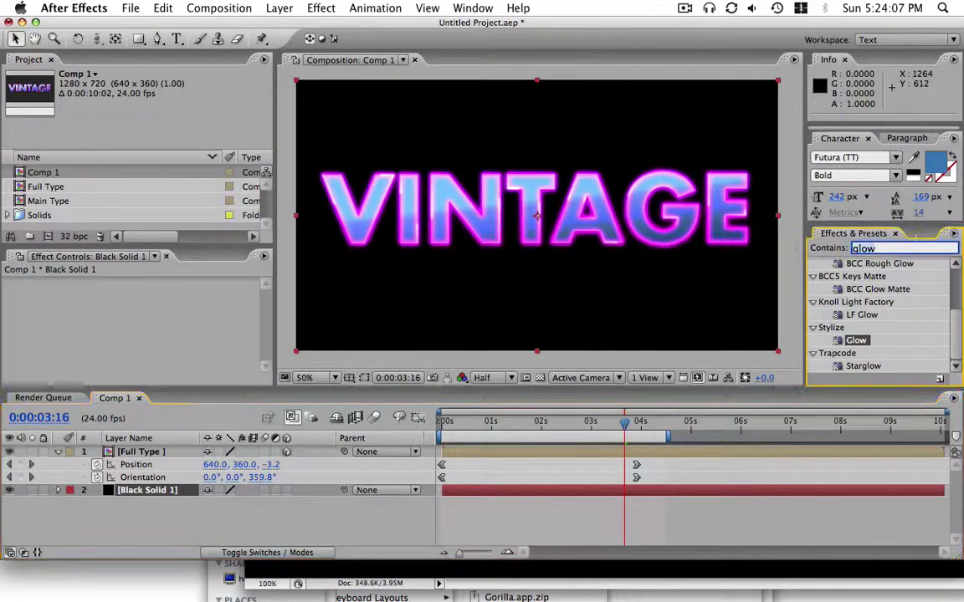
type("ramp")
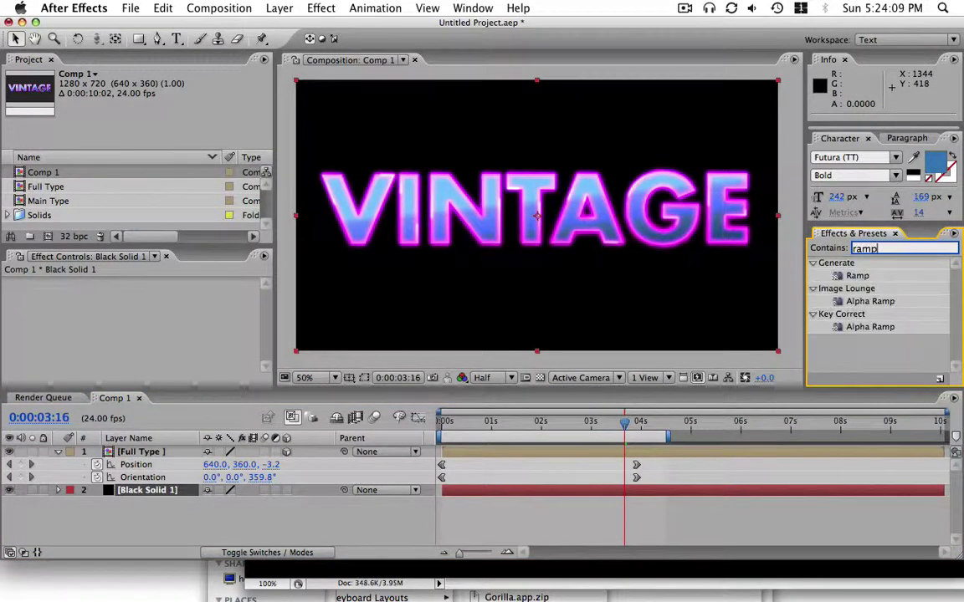
double_click(856, 277)
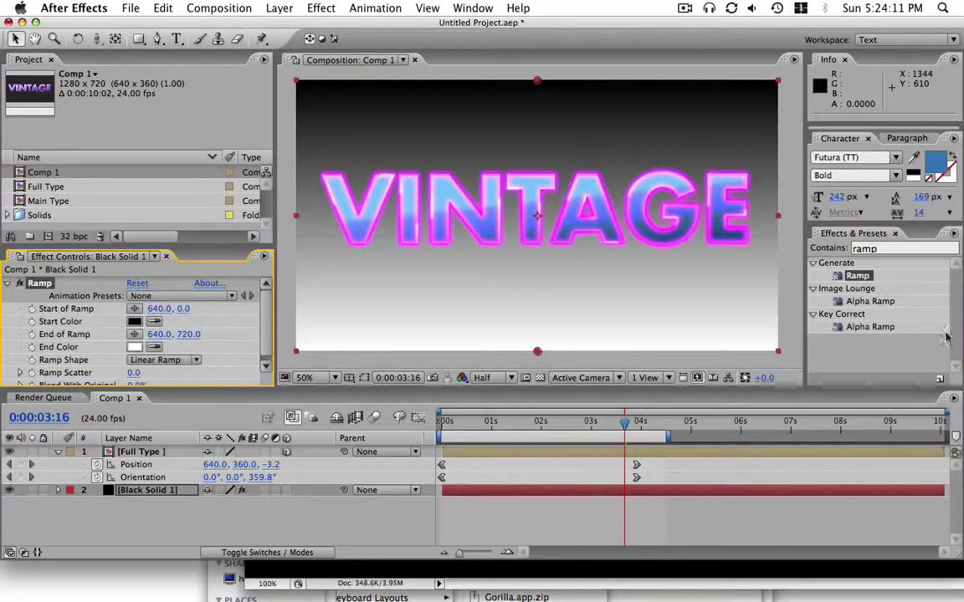
left_click(171, 362)
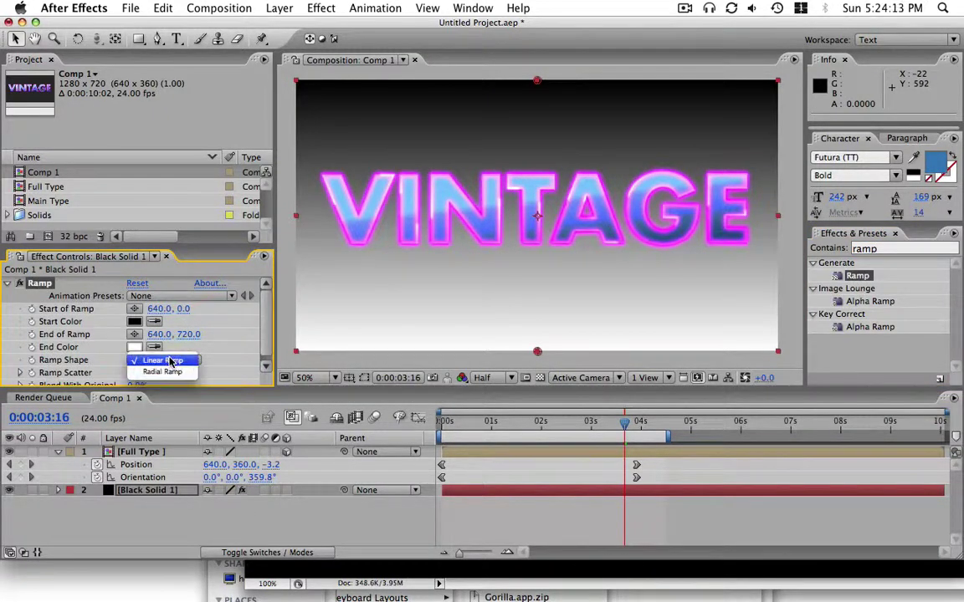
left_click(164, 371)
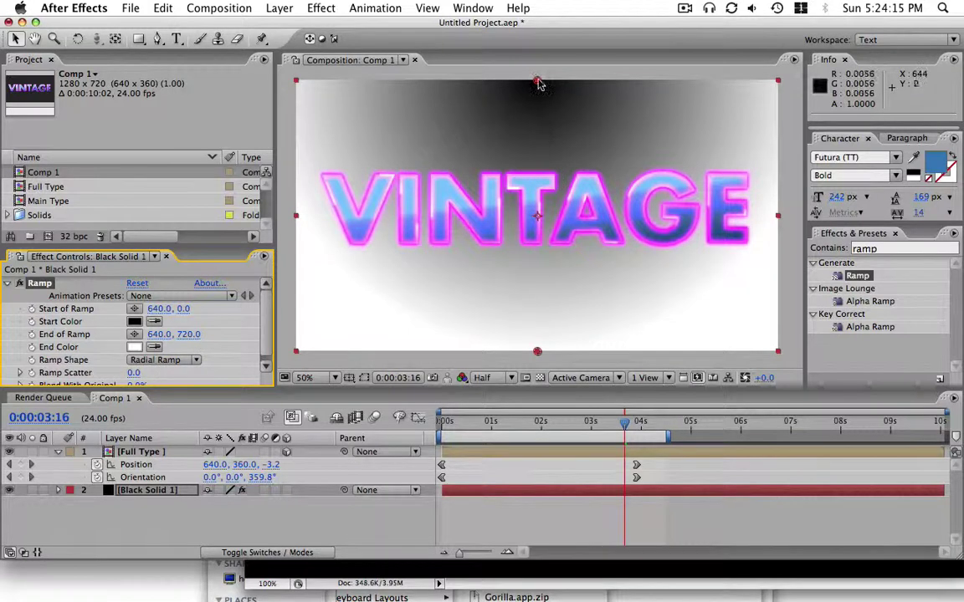
Centre the Start of Ramp at about 630, 356 and move the End of Ramp to about 192, 666 to widen the gradient.
left_click_drag(540, 84, 532, 210)
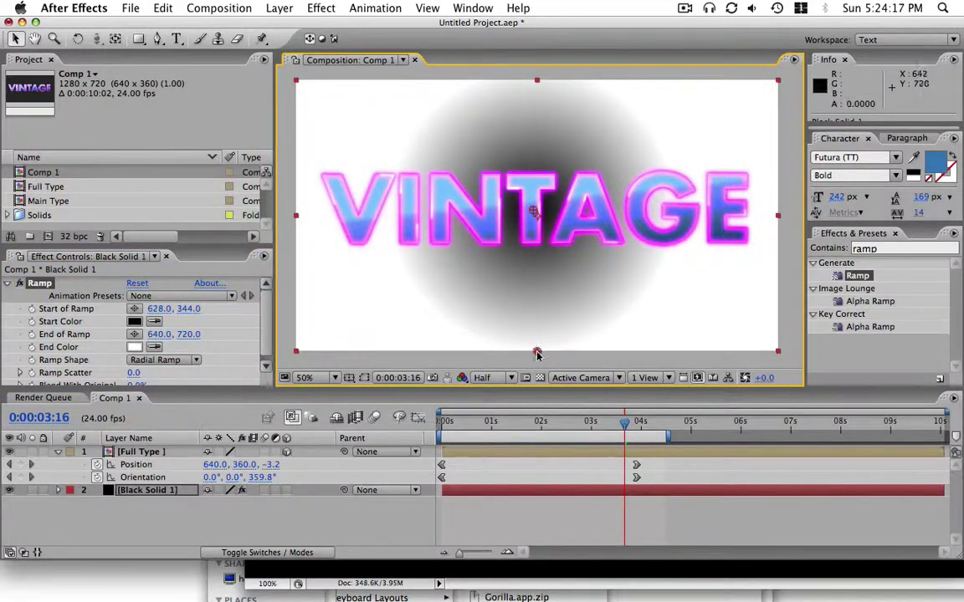
left_click_drag(537, 352, 552, 336)
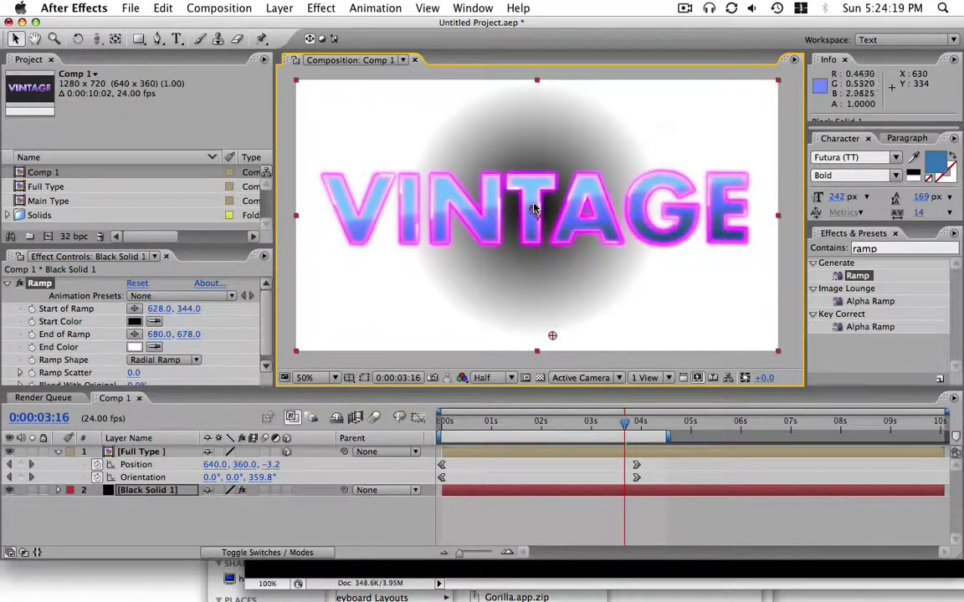
left_click_drag(534, 209, 534, 214)
left_click_drag(552, 338, 365, 331)
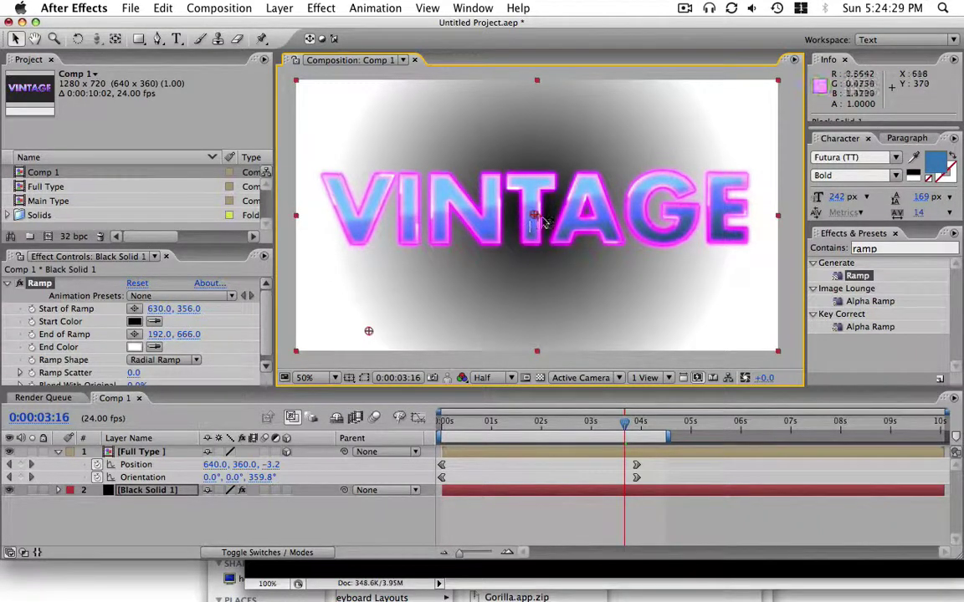
Set the Ramp's Start Color to a muted blue, 295576.
left_click(134, 322)
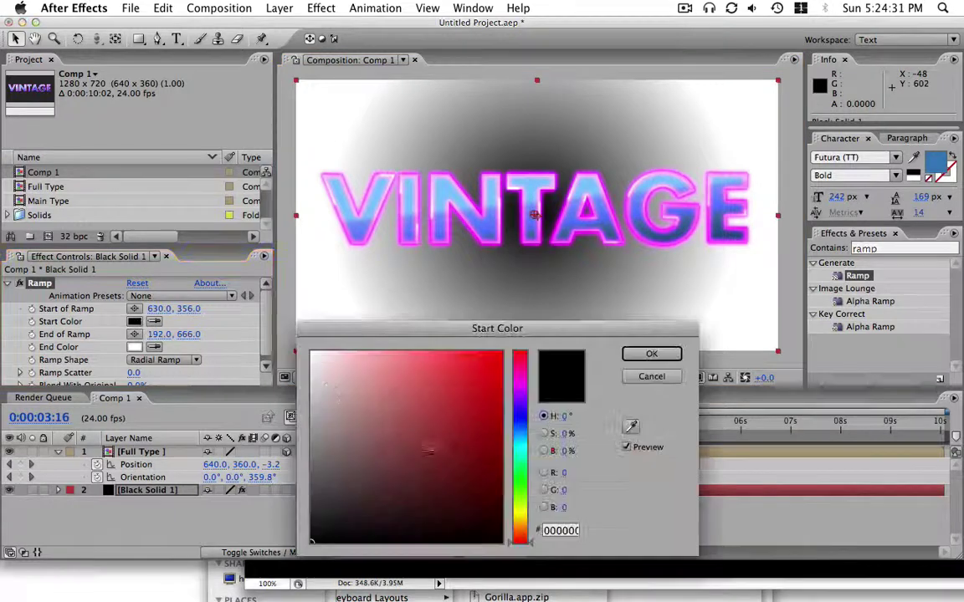
left_click(438, 457)
left_click_drag(518, 425, 518, 437)
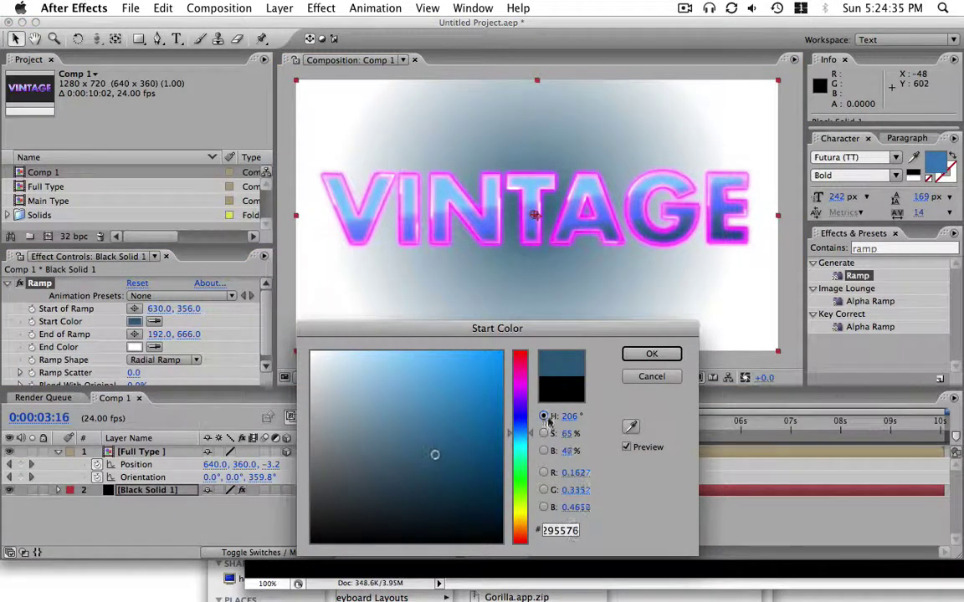
left_click(652, 354)
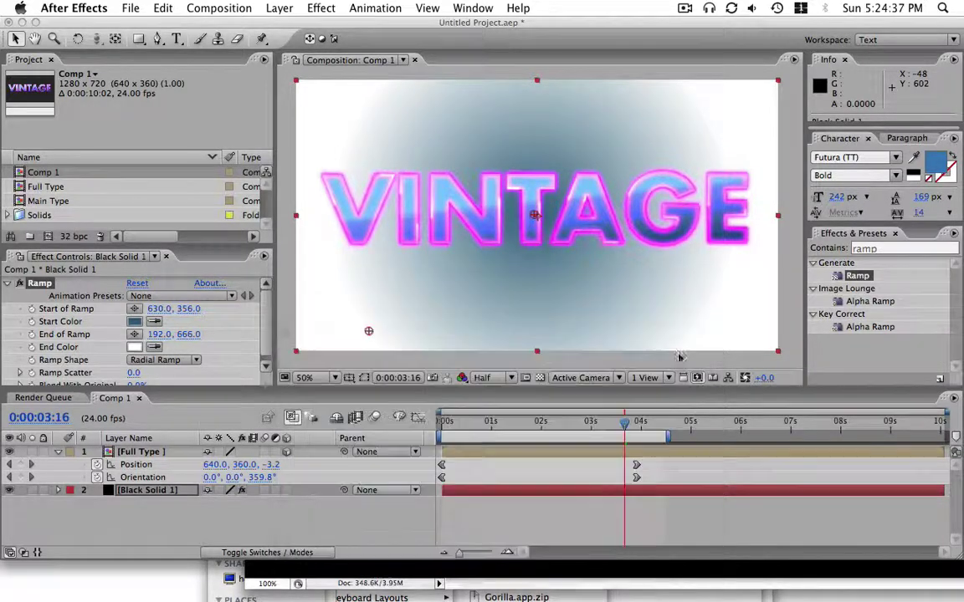
Set the Ramp's End Color to a near-black blue, 0B151C, and darken its Start Color to about 1C4158.
left_click(135, 347)
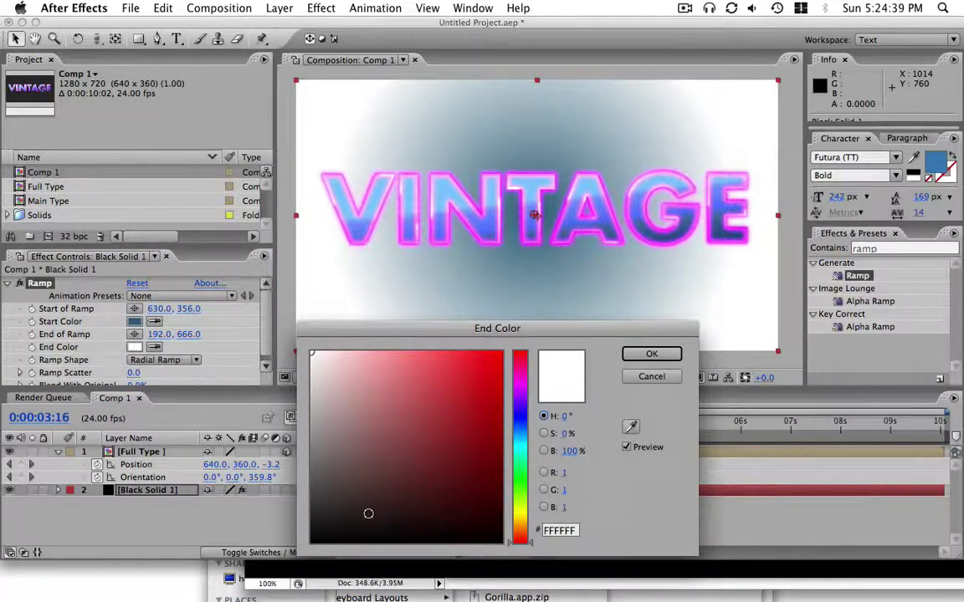
left_click_drag(368, 513, 370, 522)
left_click(525, 433)
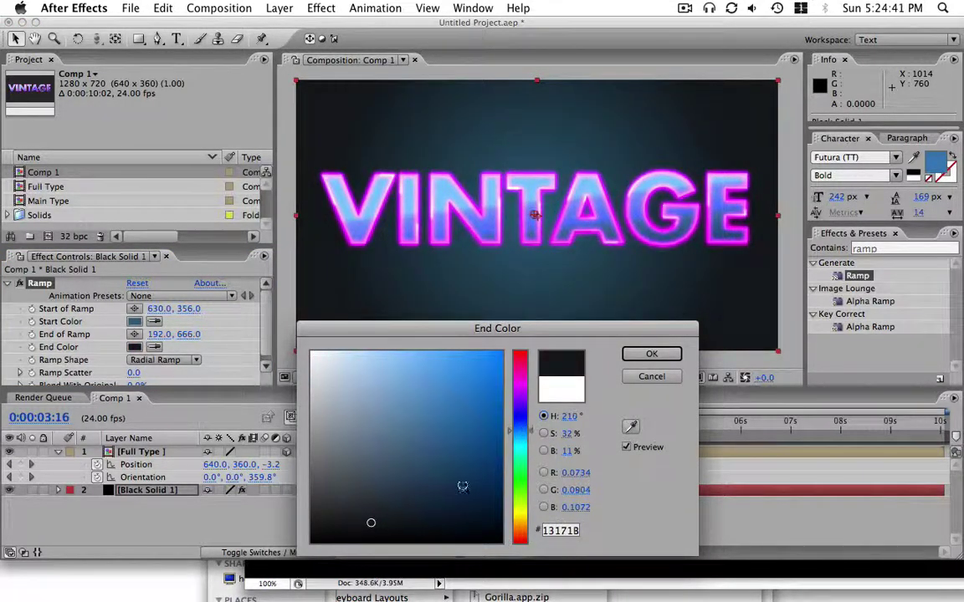
left_click(425, 506)
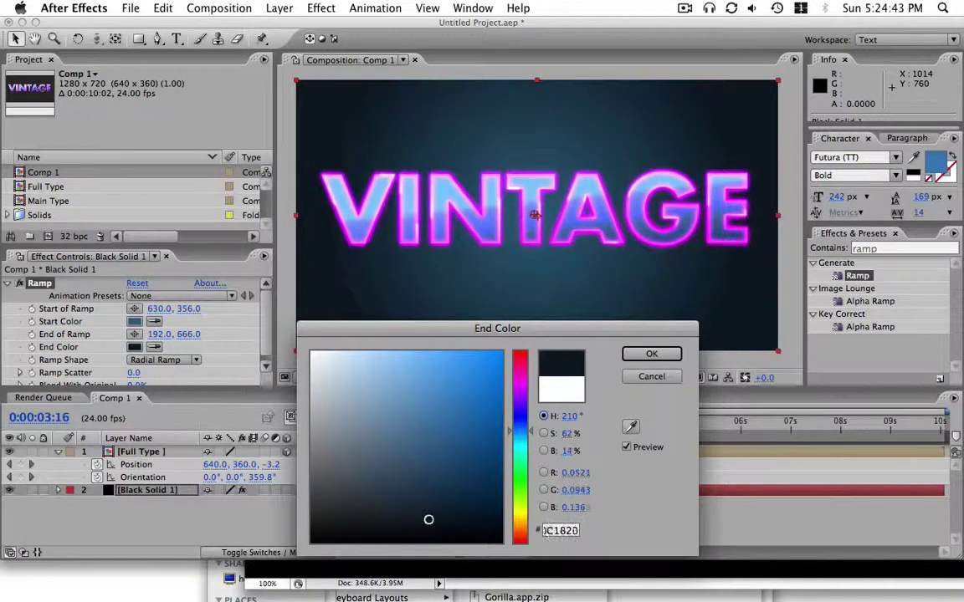
left_click_drag(529, 437, 527, 440)
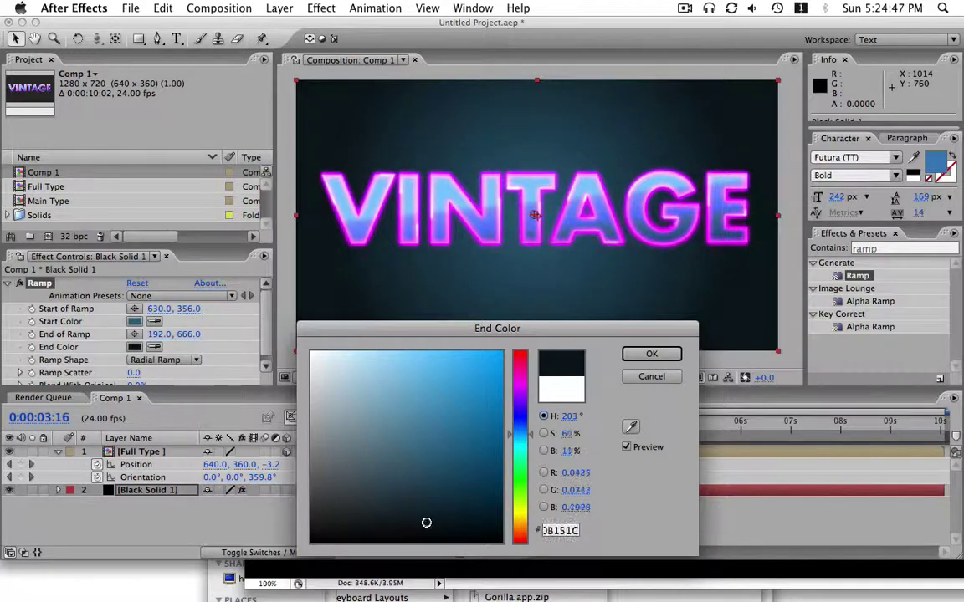
left_click(667, 353)
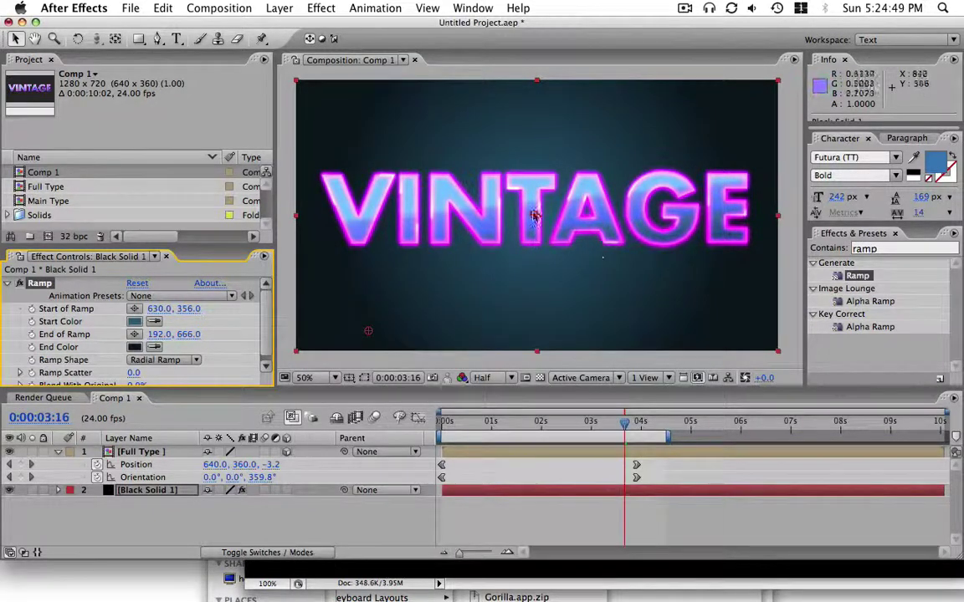
left_click(135, 321)
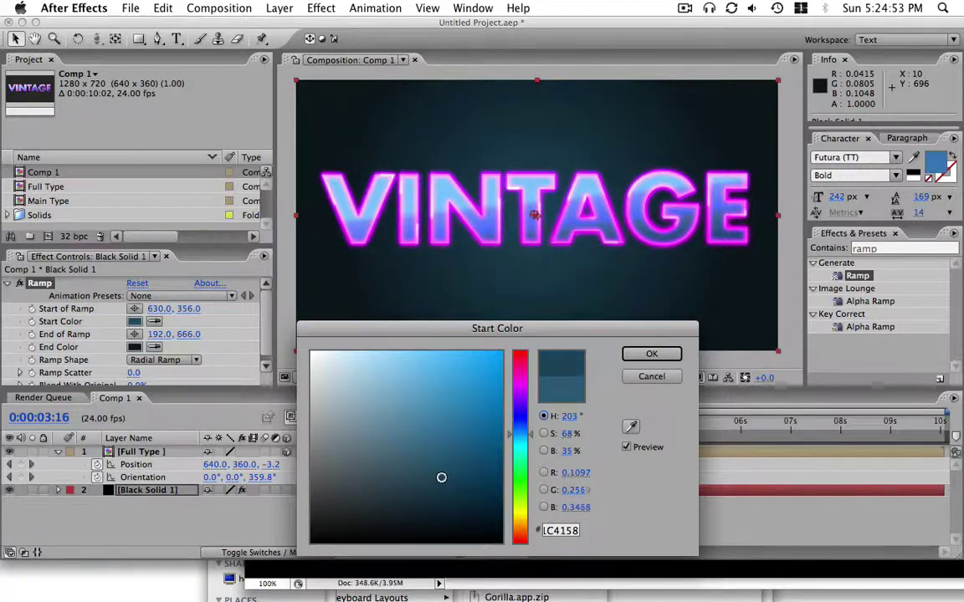
left_click(654, 355)
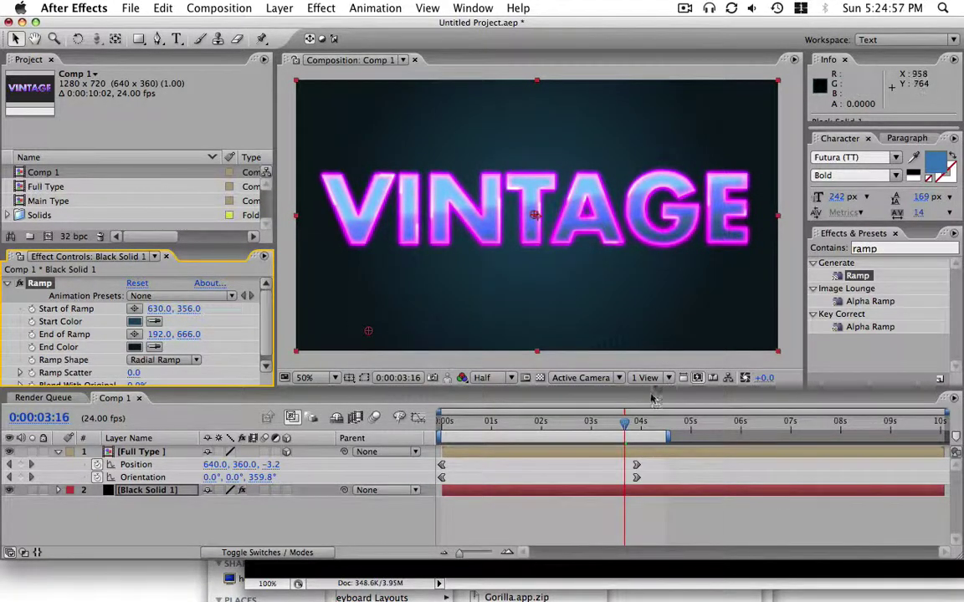
Extend the work area to the end of the composition and scrub the animation back to 0:00:02:15.
left_click_drag(567, 430, 944, 436)
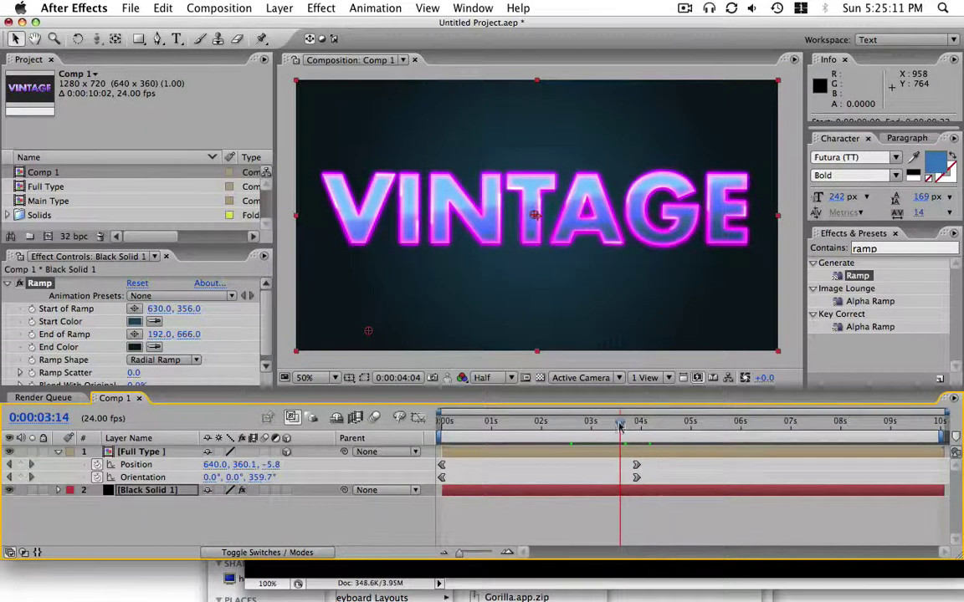
left_click_drag(619, 427, 575, 440)
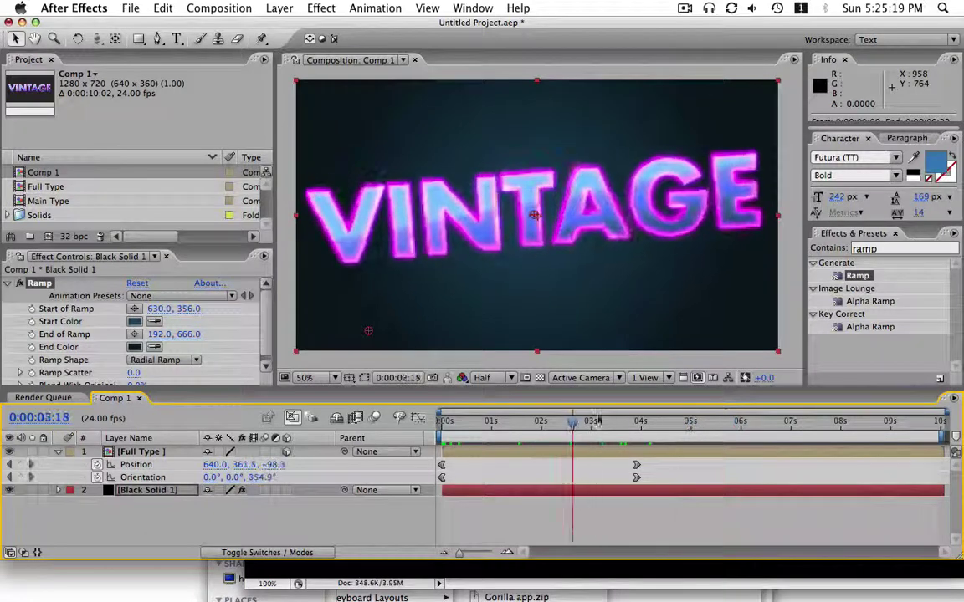
Add a new camera layer to Comp 1 using the 50mm preset.
left_click(279, 7)
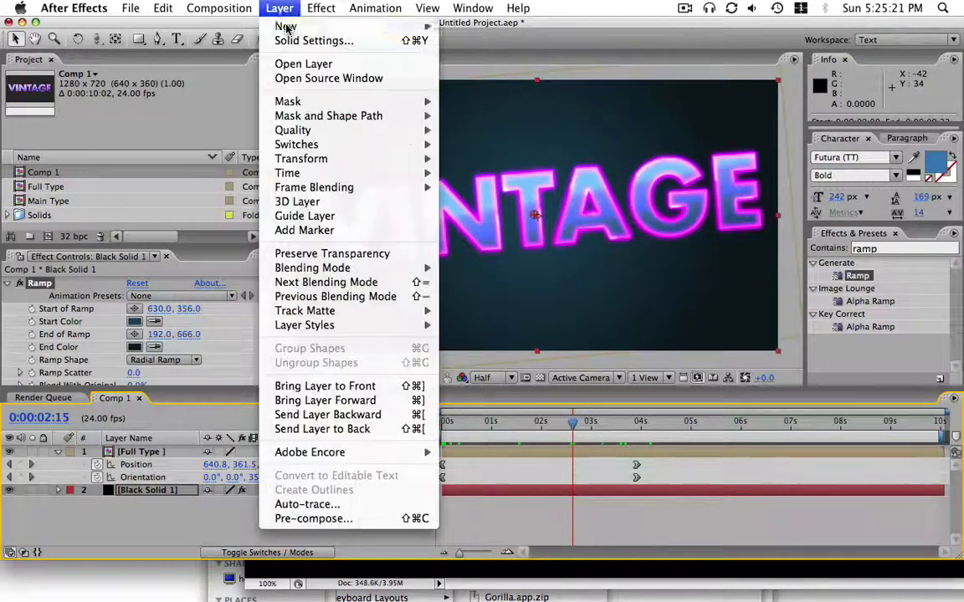
mouse_move(284, 26)
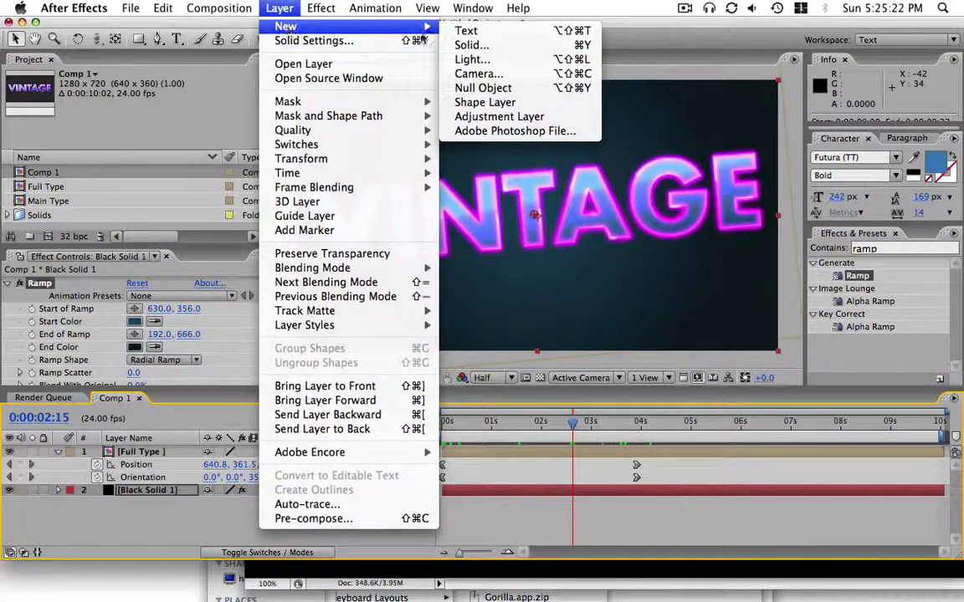
left_click(502, 74)
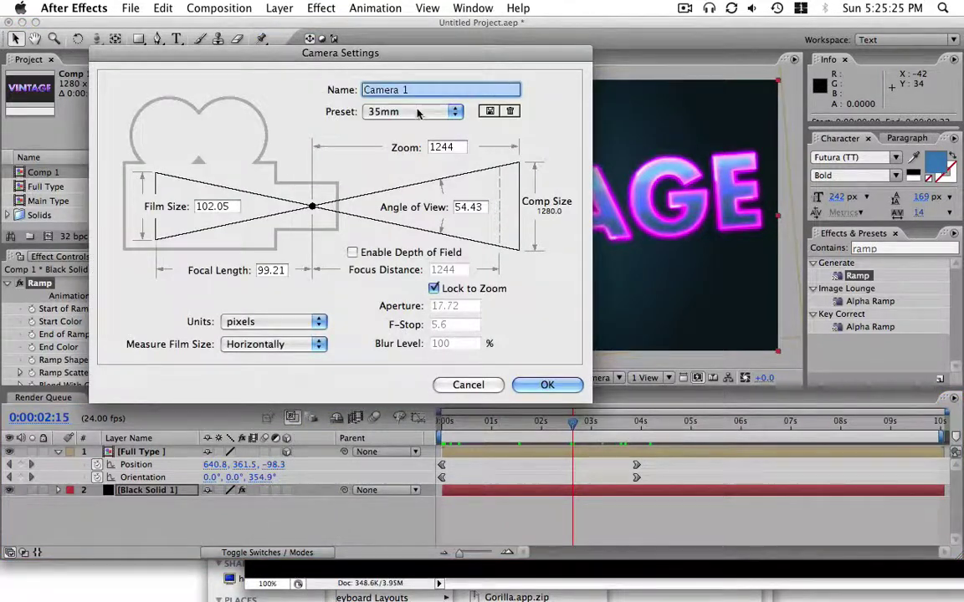
left_click(418, 112)
left_click(410, 125)
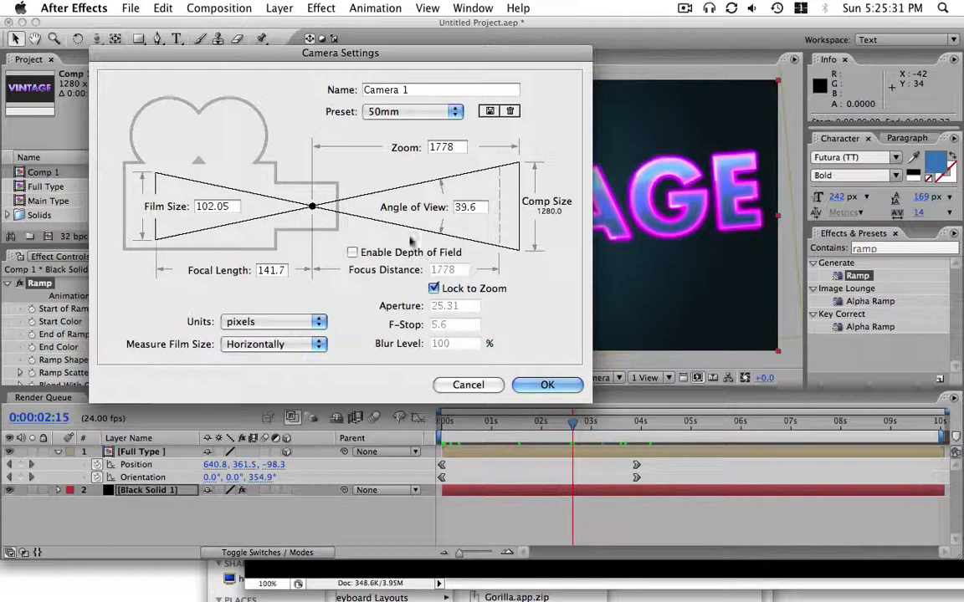
left_click(548, 386)
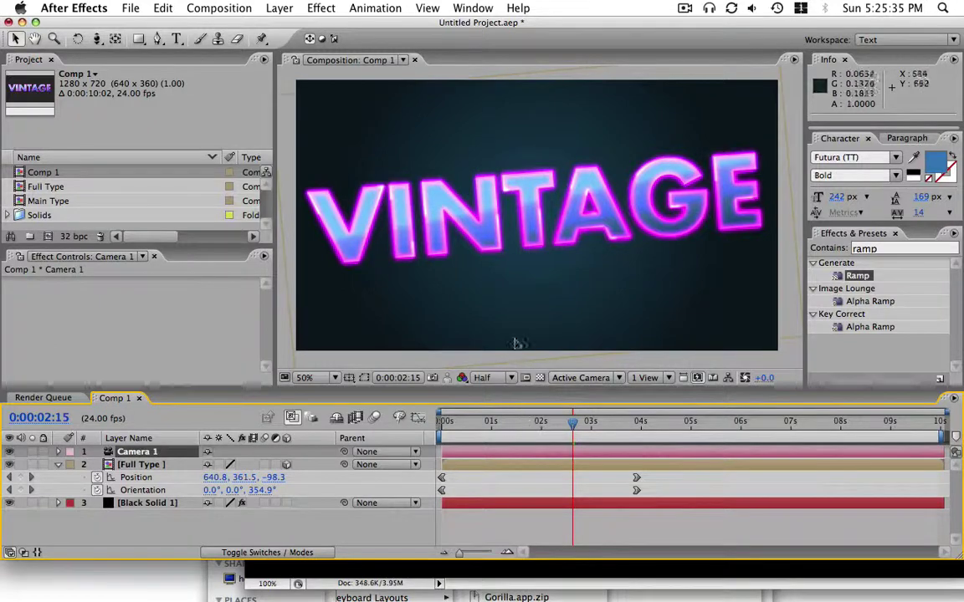
Set a Position keyframe for Camera 1 at 0:00:00:00 and move the time to 0:00:08:00 with the camera tool active.
left_click_drag(571, 423, 441, 434)
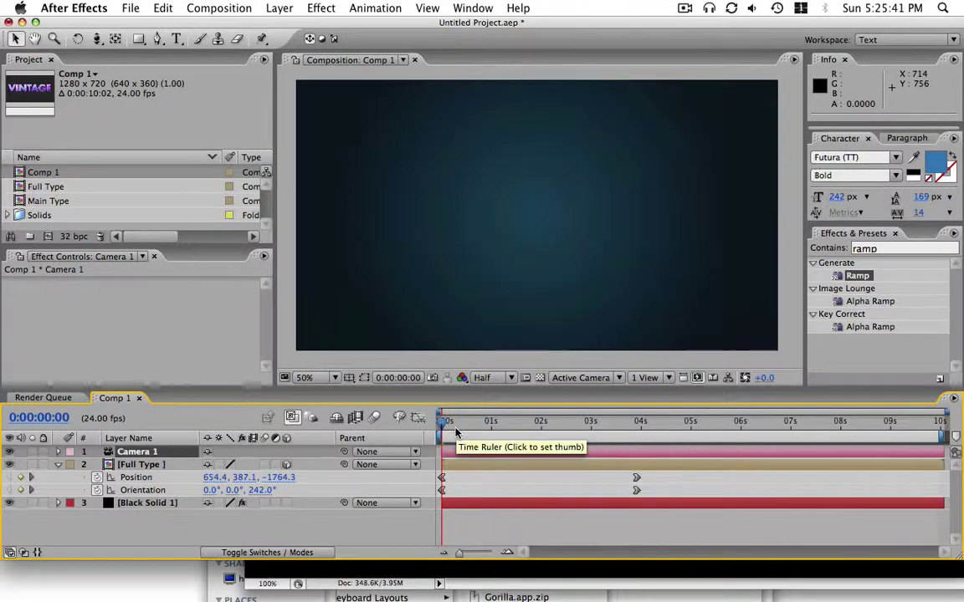
key("p")
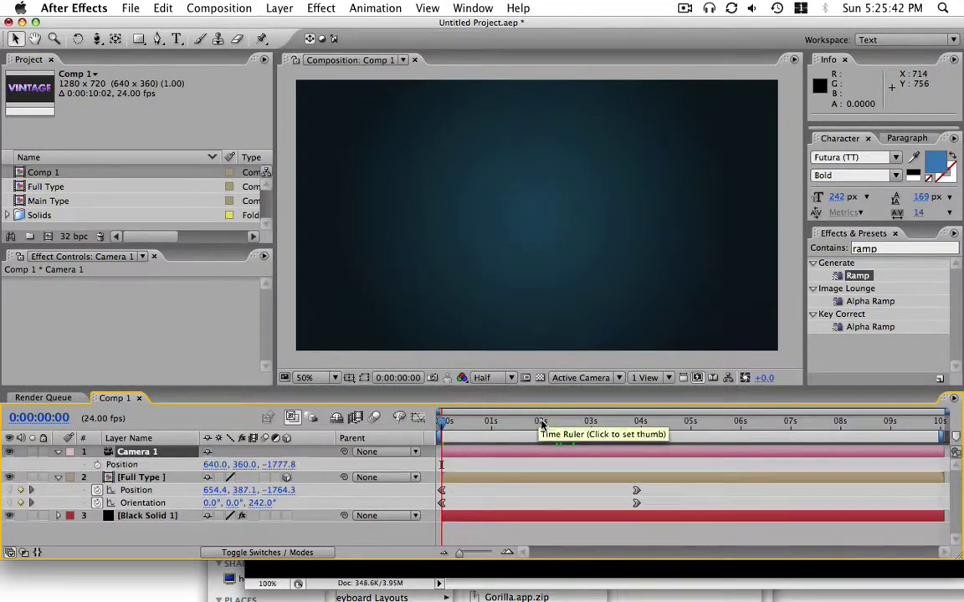
left_click(97, 465)
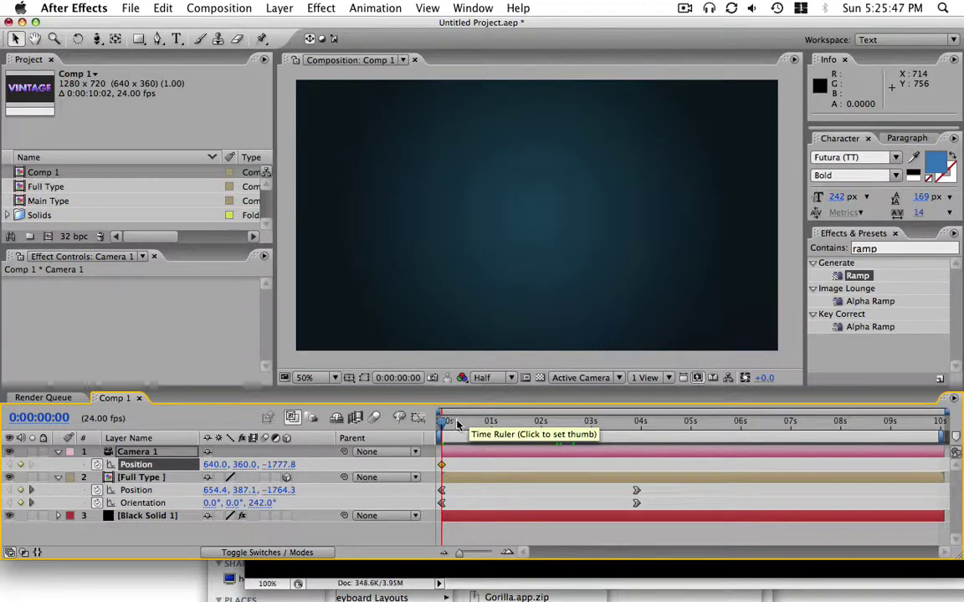
left_click_drag(459, 426, 842, 429)
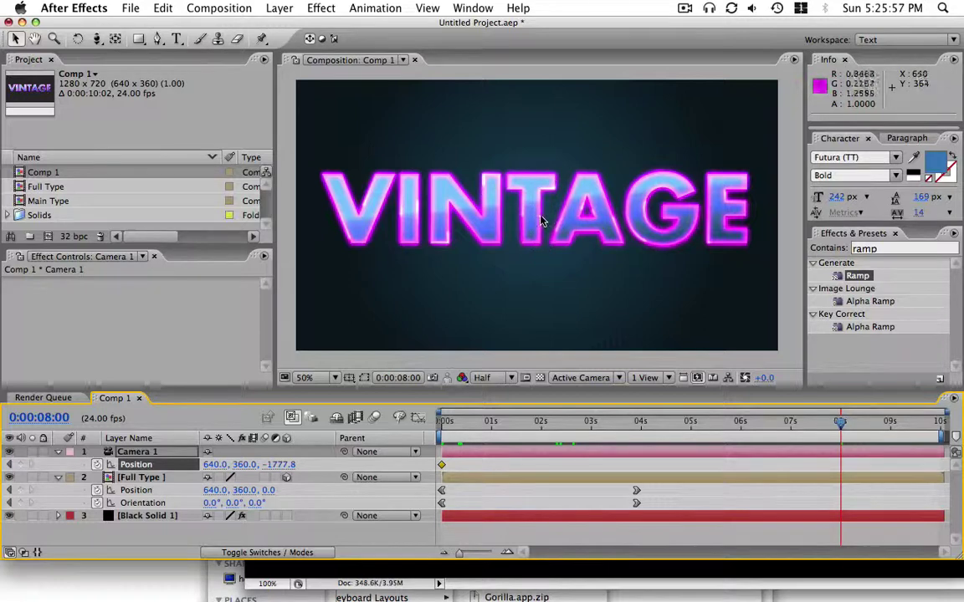
key("c")
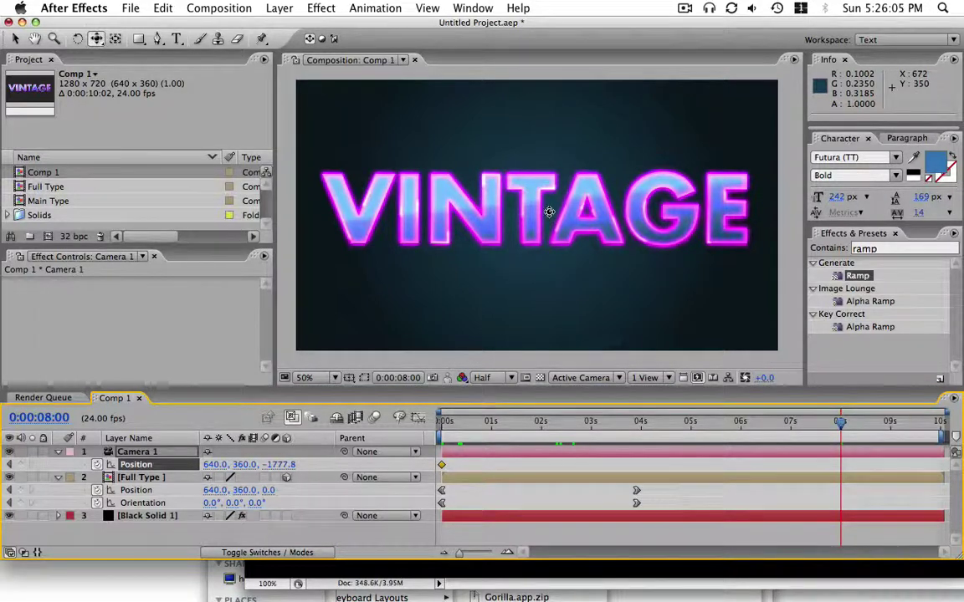
left_click_drag(554, 208, 565, 256)
key("super+z")
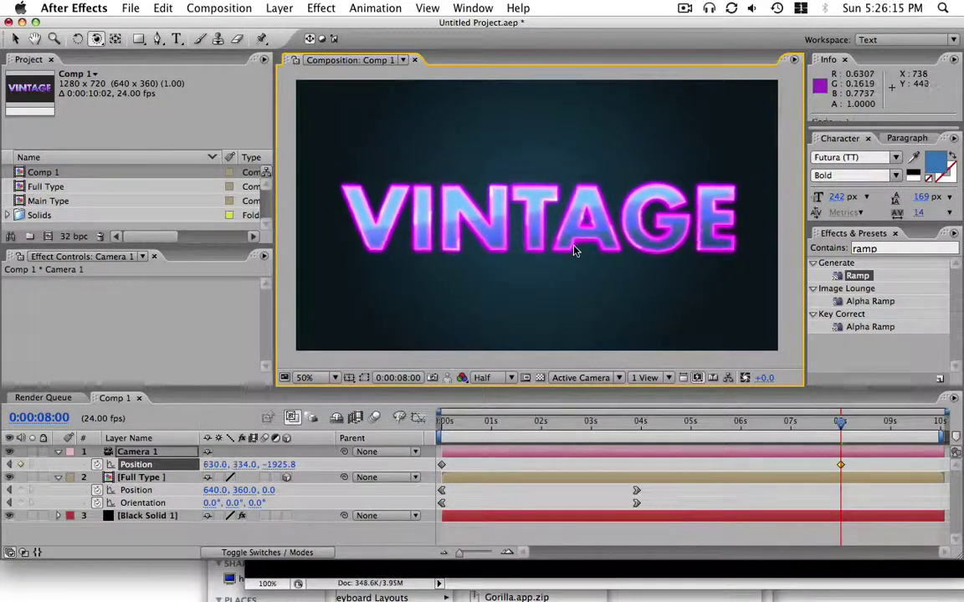
key("super+z")
key("super+z")
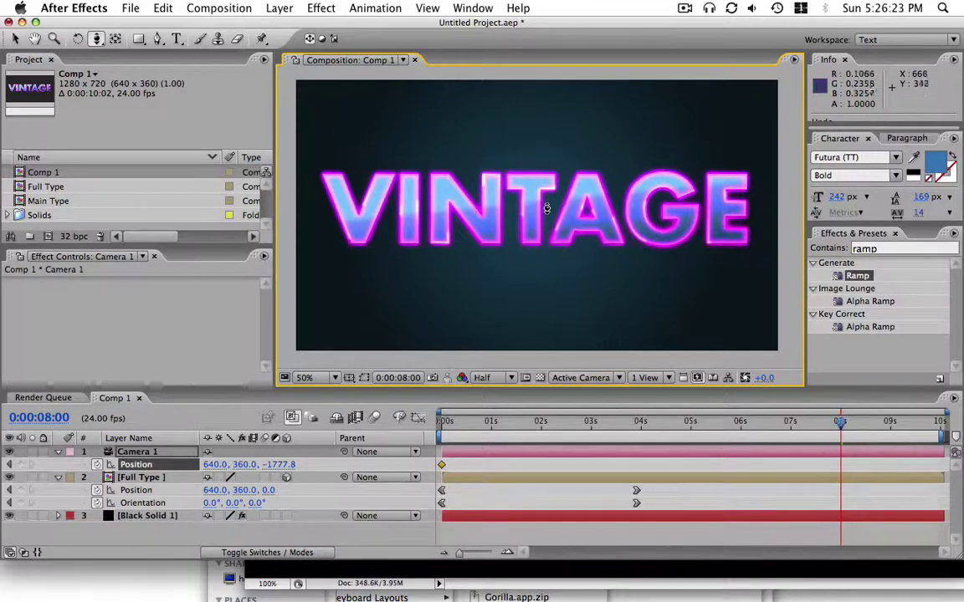
Pull the camera straight back to a Z position of about -2337.8 at 0:00:08:00 and apply Easy Ease to both its Position keyframes.
left_click_drag(545, 205, 537, 287)
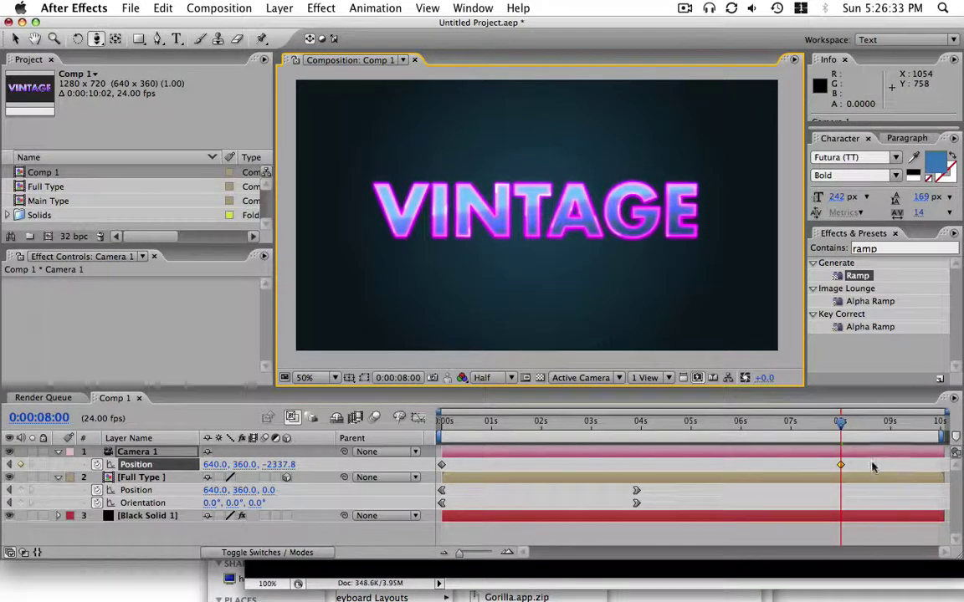
left_click_drag(872, 466, 435, 458)
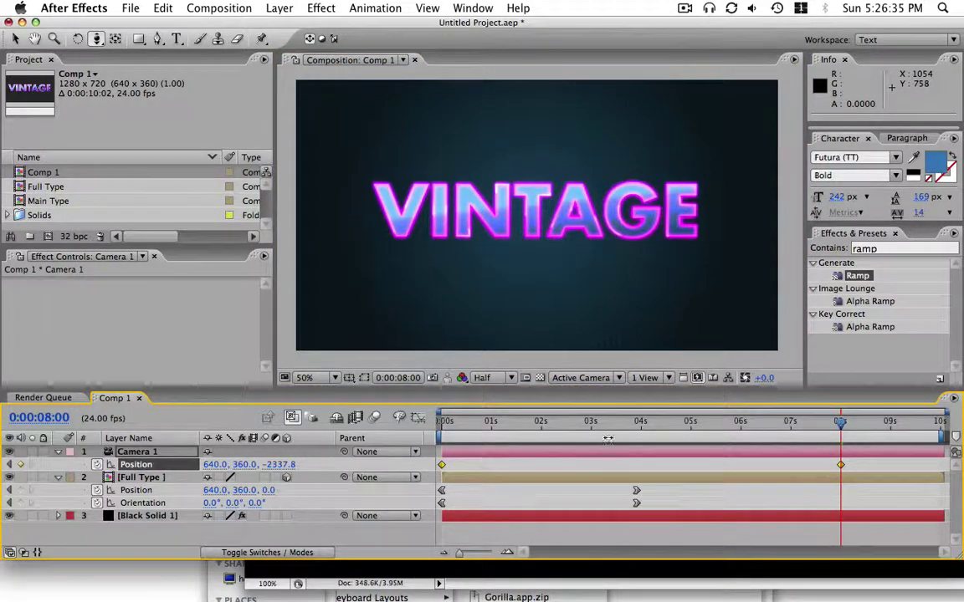
right_click(443, 466)
left_click(484, 461)
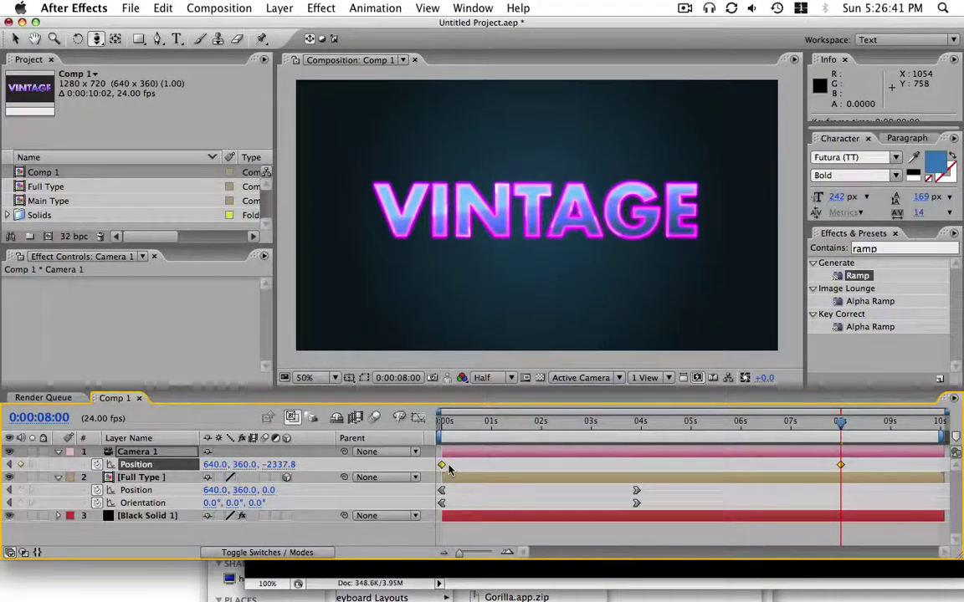
right_click(443, 466)
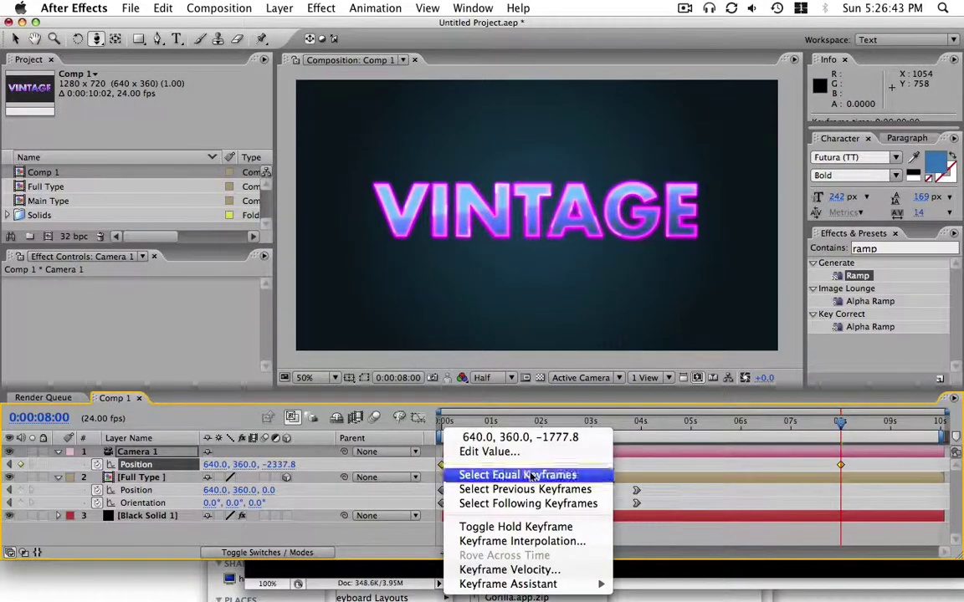
mouse_move(523, 584)
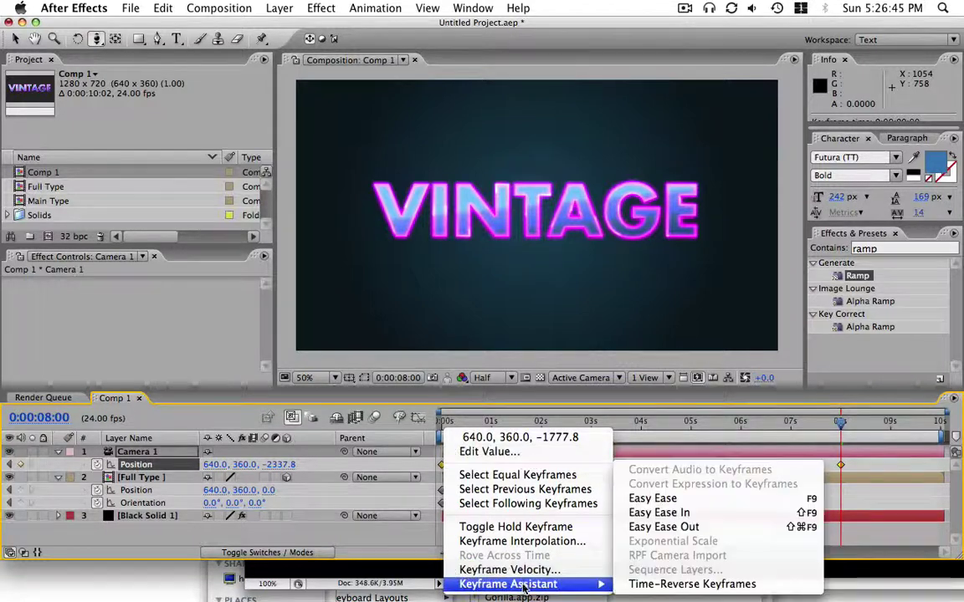
left_click(679, 500)
Preview the full title and camera animation, and check the slow pull-back between 0:00:04:00 and 0:00:05:05.
left_click_drag(444, 428, 870, 432)
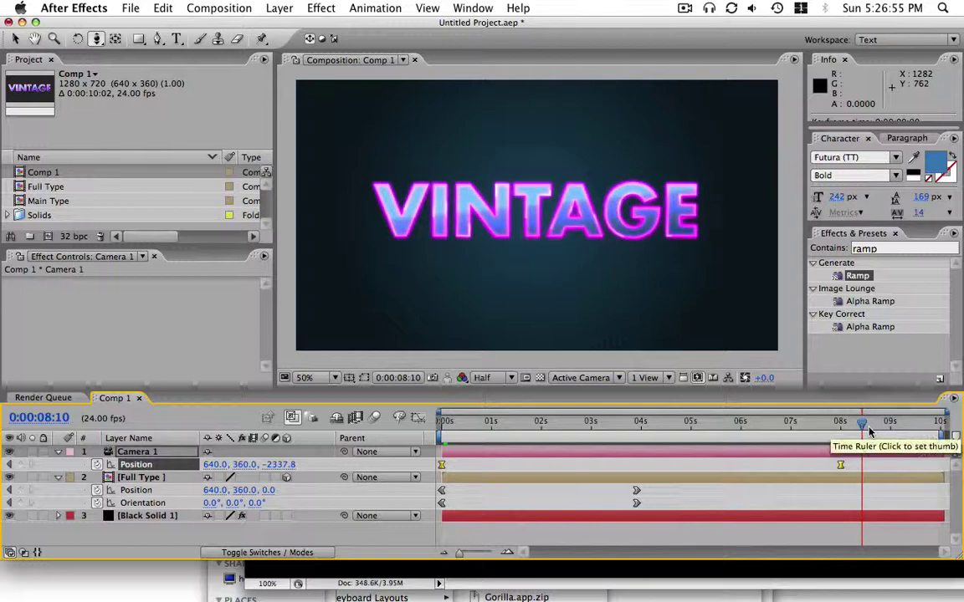
key("KP_0")
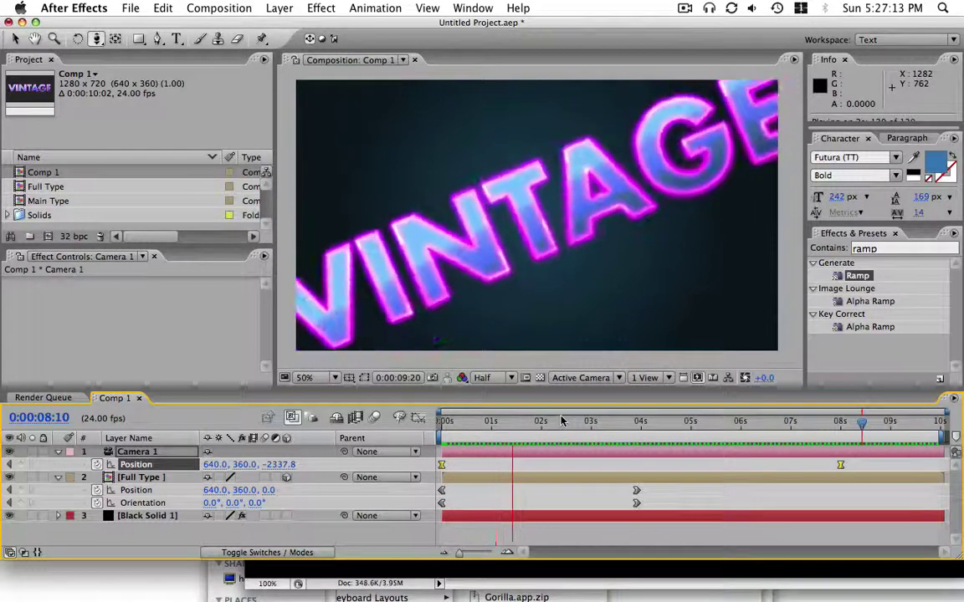
left_click(640, 422)
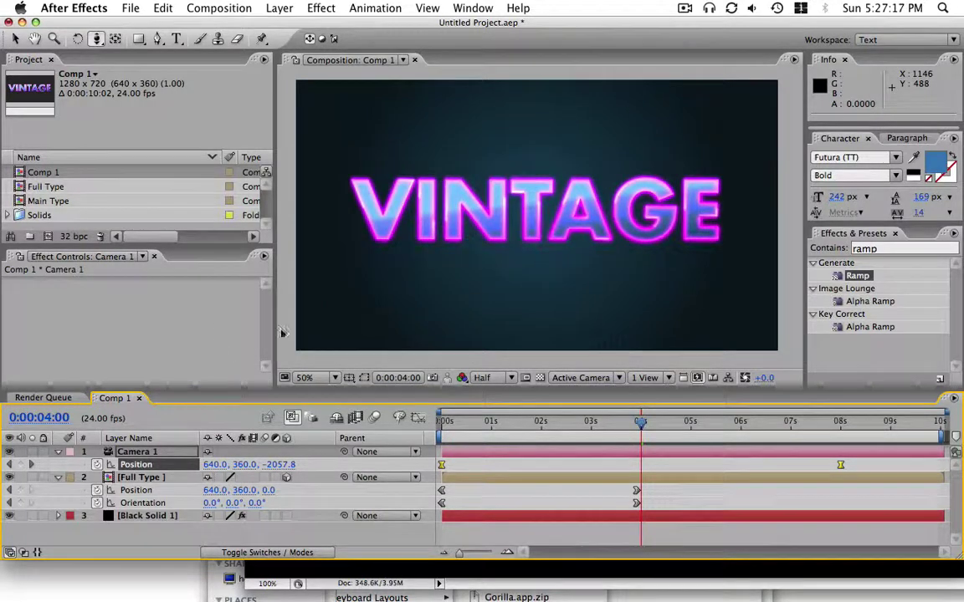
mouse_move(682, 428)
left_mouse_down()
mouse_move(694, 429)
mouse_move(572, 428)
mouse_move(699, 428)
left_mouse_up()
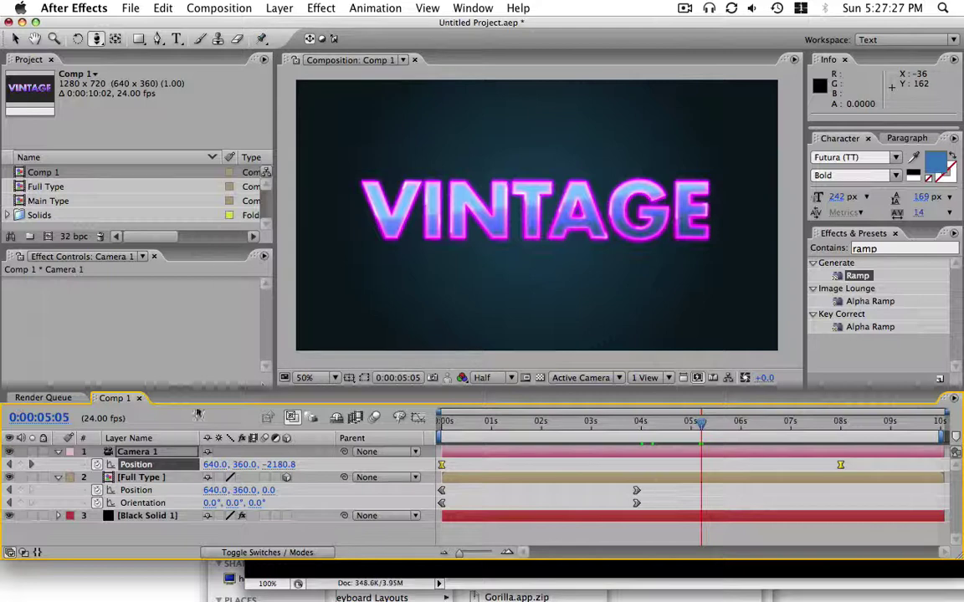
Add an adjustment layer above all other layers in Comp 1 and scrub the animation to 0:00:05:08.
left_click(279, 9)
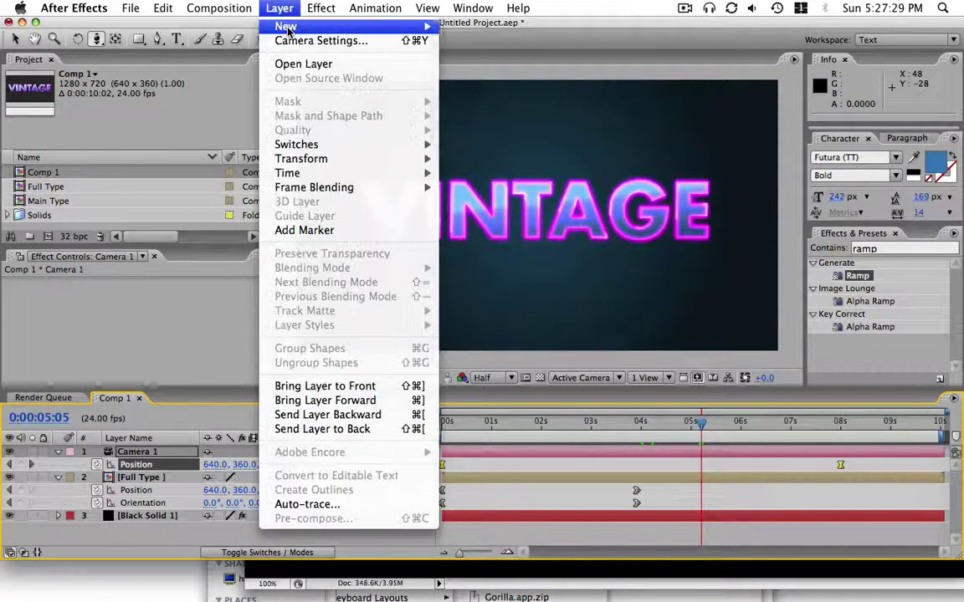
mouse_move(287, 29)
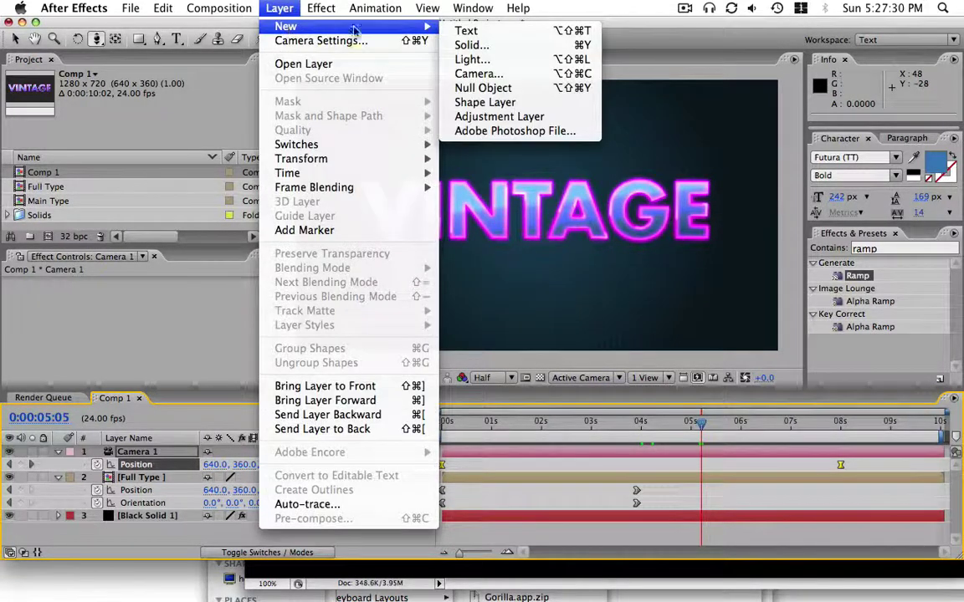
left_click(512, 119)
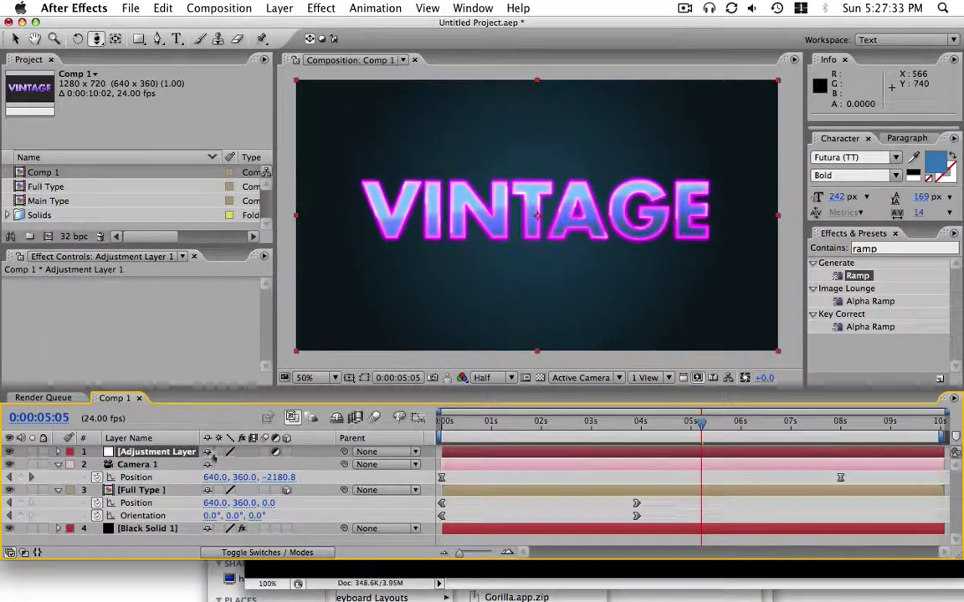
left_click_drag(456, 424, 707, 441)
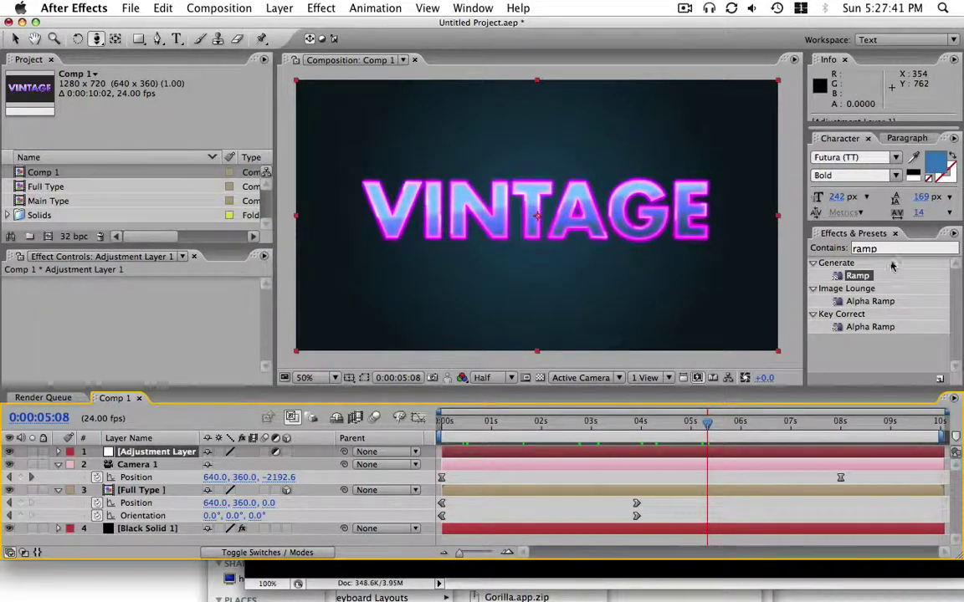
Find the Echo effect and apply it to the adjustment layer.
left_click(824, 225)
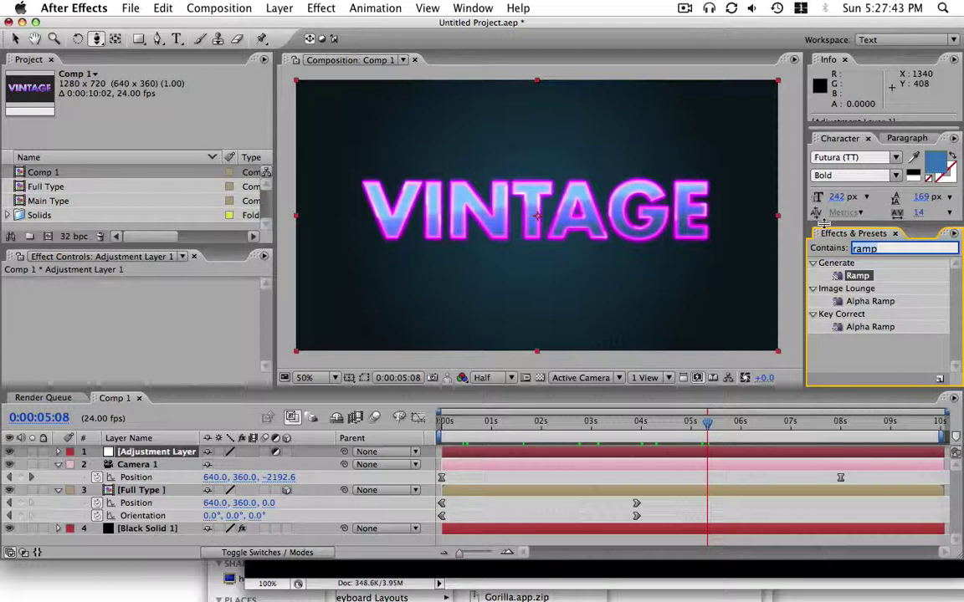
type("echo")
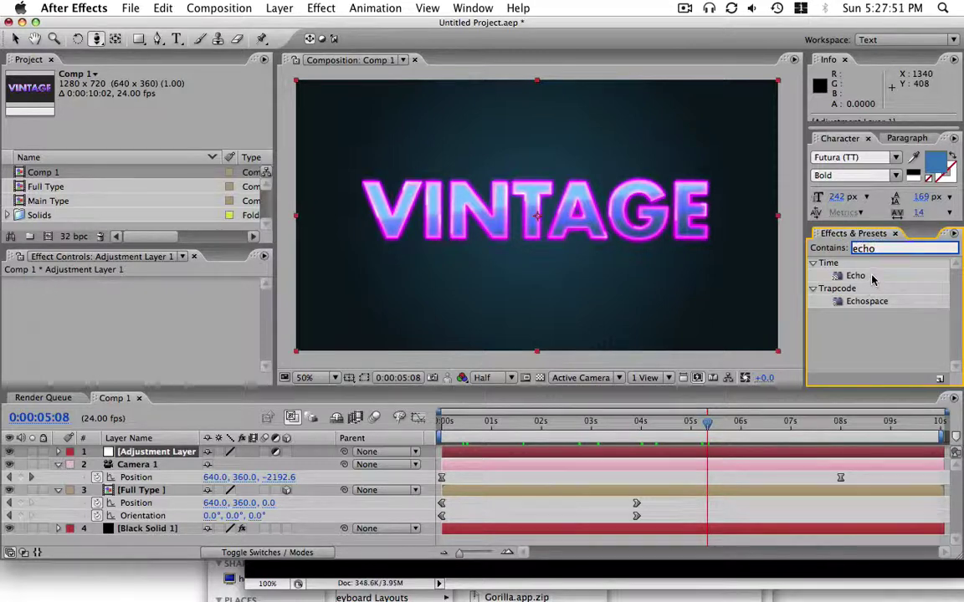
double_click(861, 277)
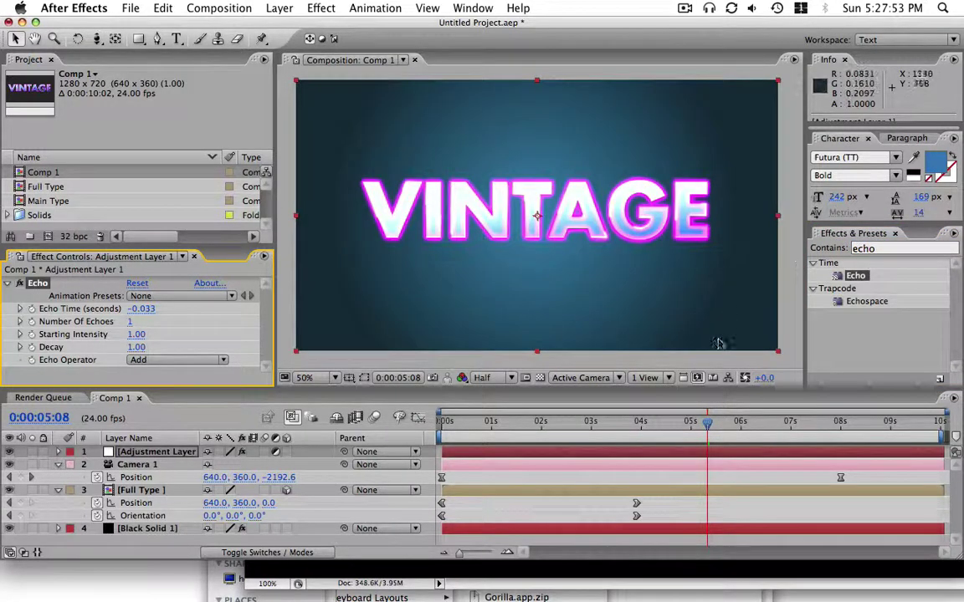
At 0:00:01:09, try Echo Time values of about -0.533 and 1.367 seconds on the adjustment layer.
left_click(513, 431)
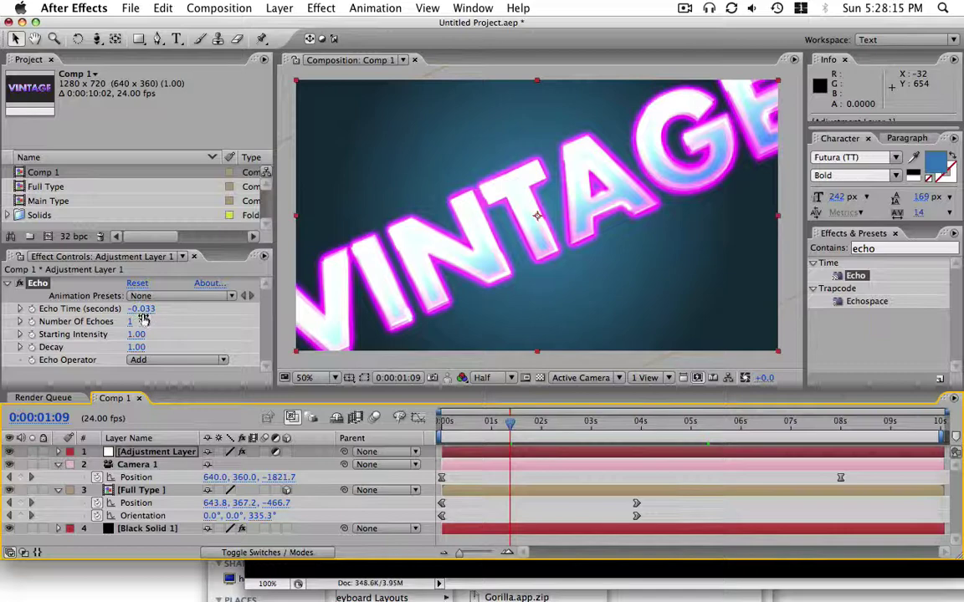
mouse_move(142, 316)
left_mouse_down()
mouse_move(151, 312)
mouse_move(125, 310)
left_mouse_up()
left_click(144, 310)
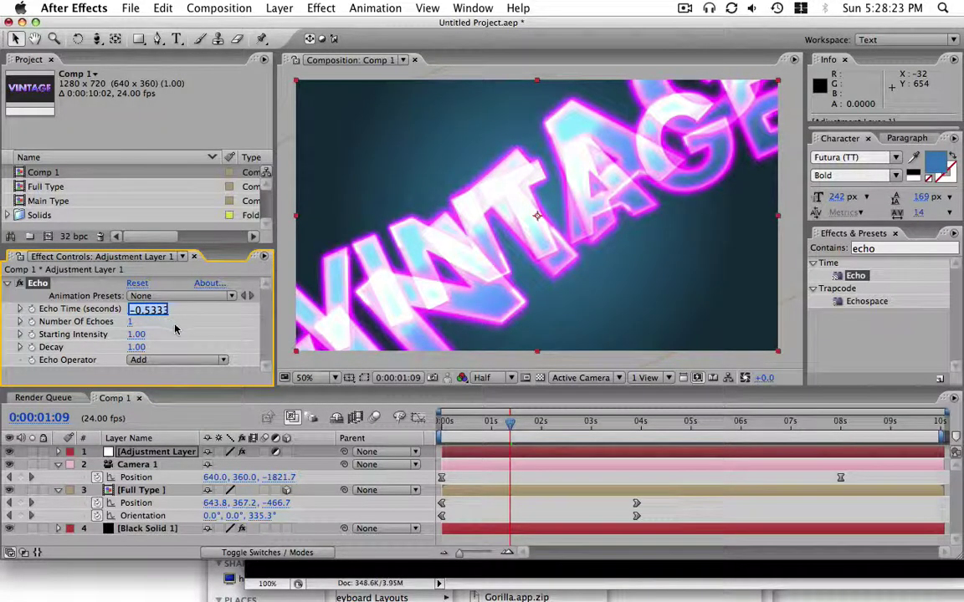
type("1.567")
key("Return")
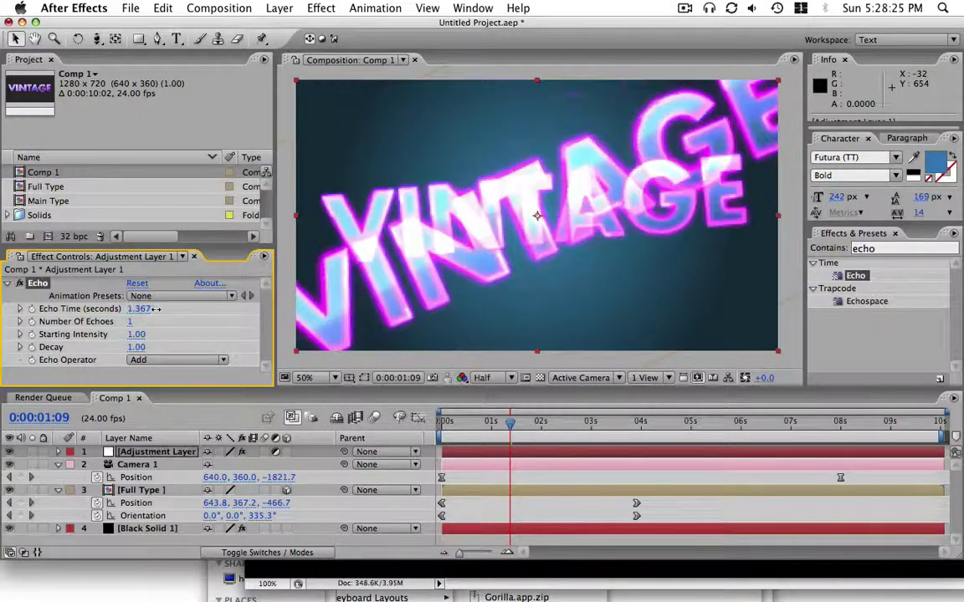
Try smaller positive and negative echo offsets, finishing with the Echo Time at 0.200 seconds.
left_click_drag(151, 309, 138, 309)
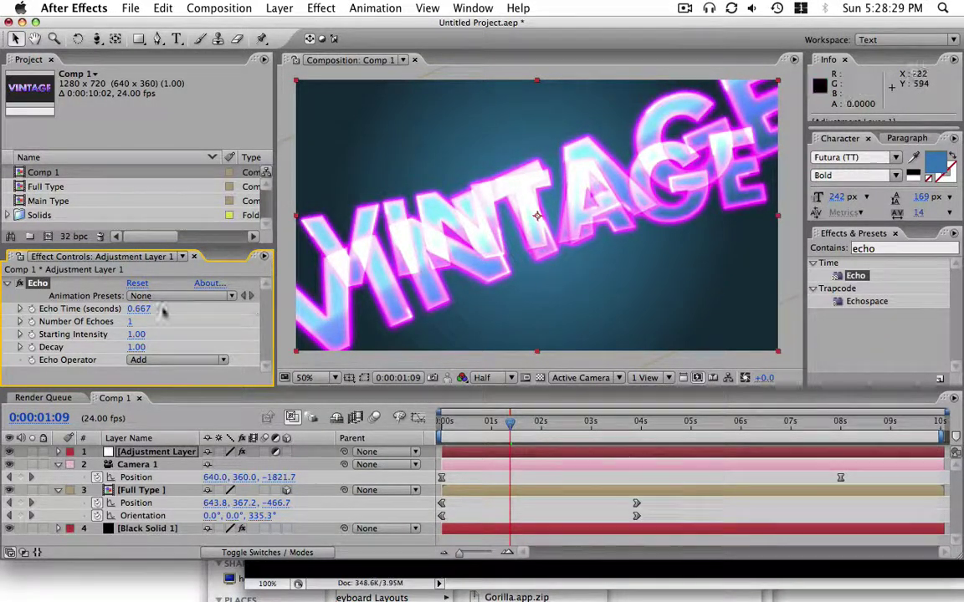
left_click_drag(139, 309, 132, 309)
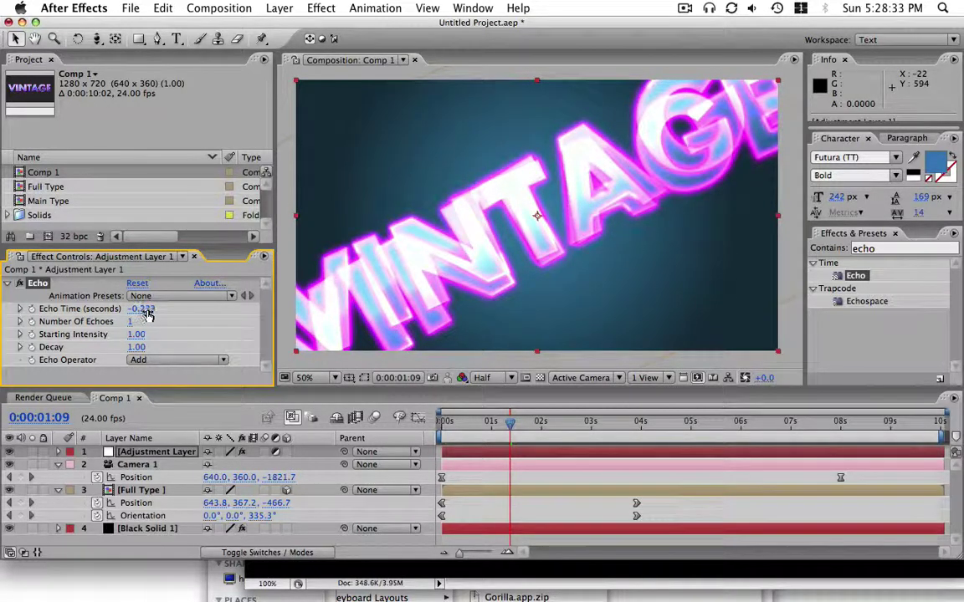
left_click(150, 309)
key("Return")
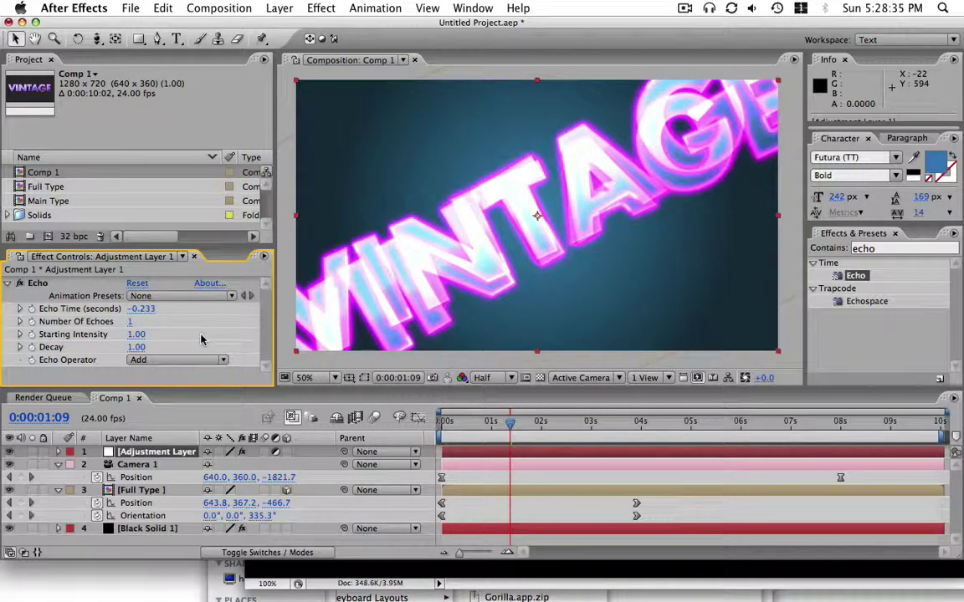
left_click_drag(139, 309, 144, 309)
left_click(145, 310)
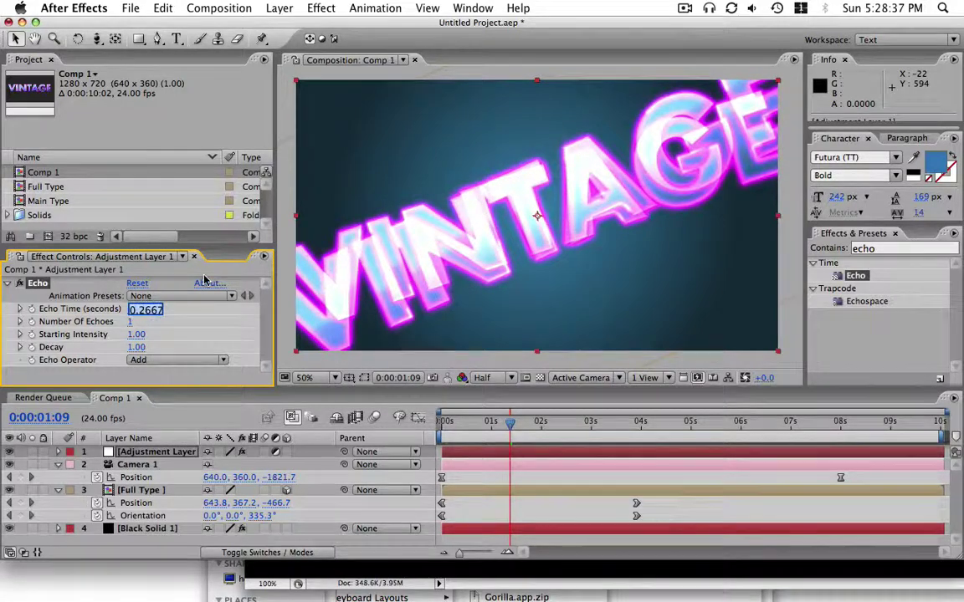
key("Return")
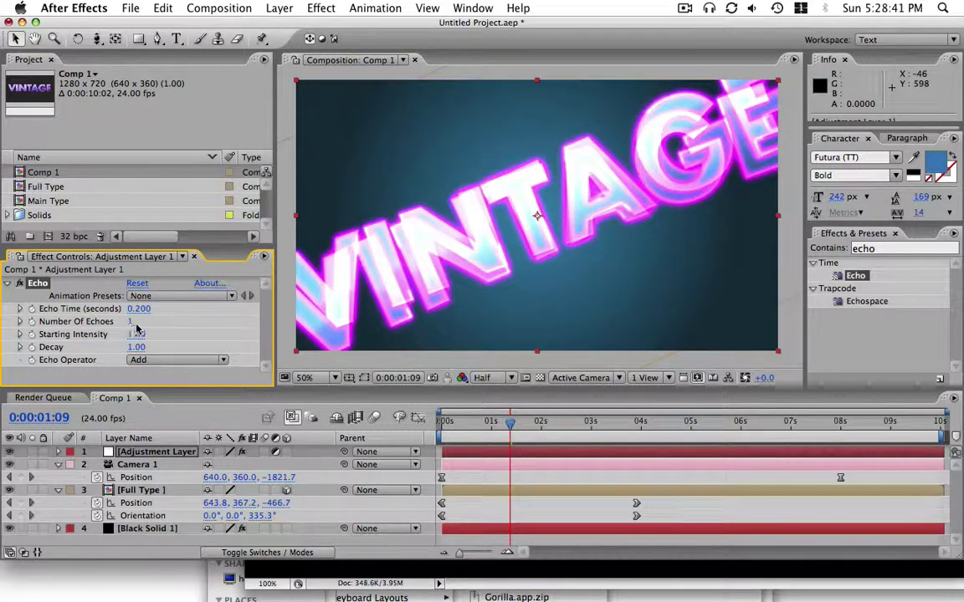
Set the Echo effect's Number Of Echoes to 5 and its Decay to 0.49.
left_click_drag(133, 321, 139, 321)
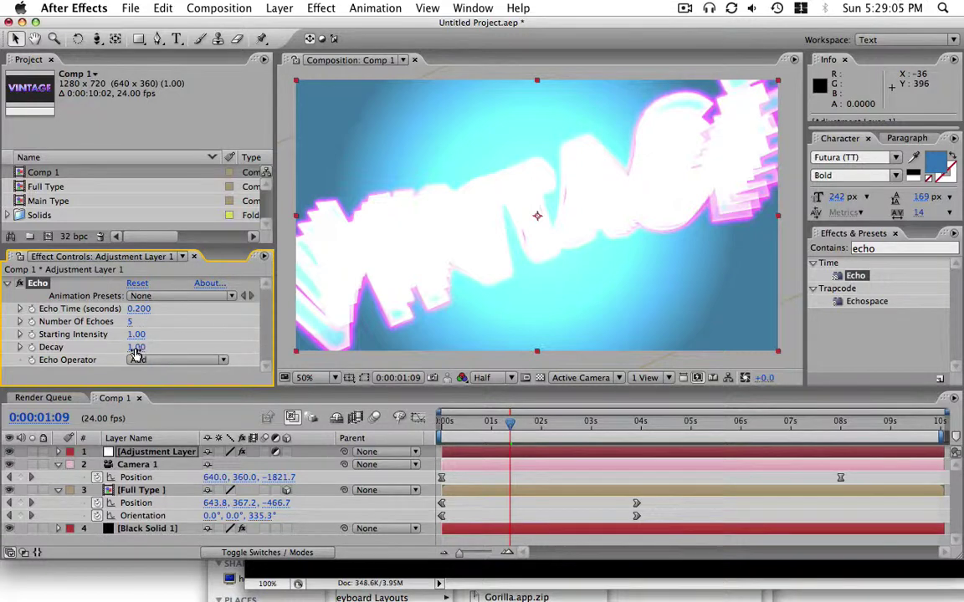
left_click_drag(139, 347, 104, 352)
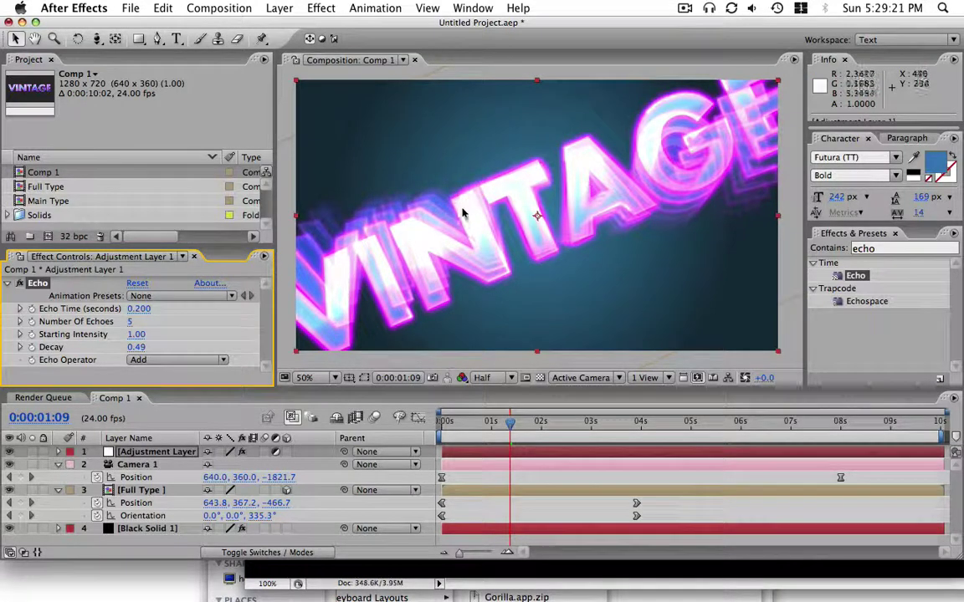
Scrub through the title animation and run a RAM preview to check the echo trails.
left_click(470, 425)
left_click_drag(470, 424, 654, 423)
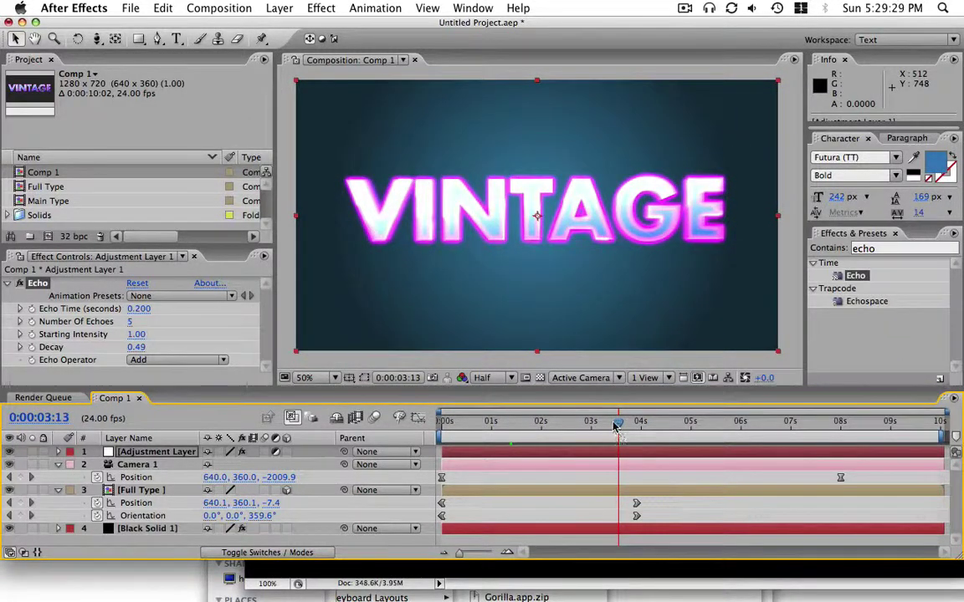
key("Page_Up")
key("KP_0")
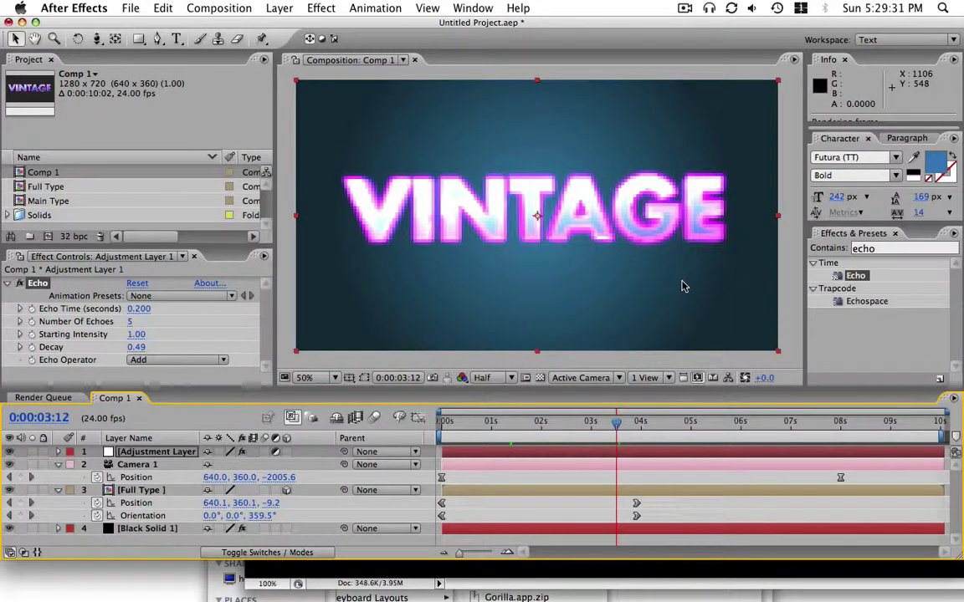
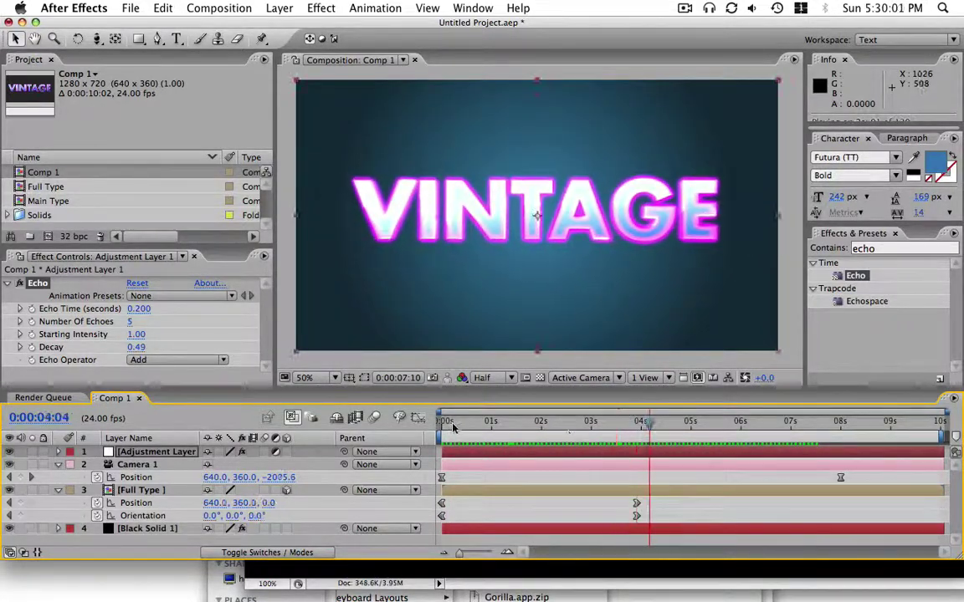
Set the Echo Time to -0.200 seconds and preview the resulting title animation.
left_click(452, 425)
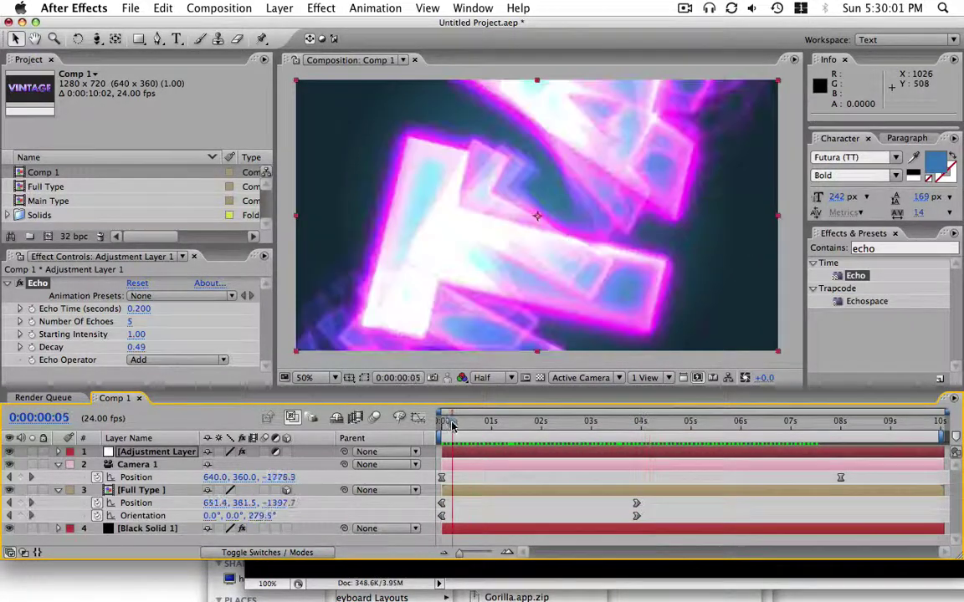
left_click_drag(451, 425, 529, 427)
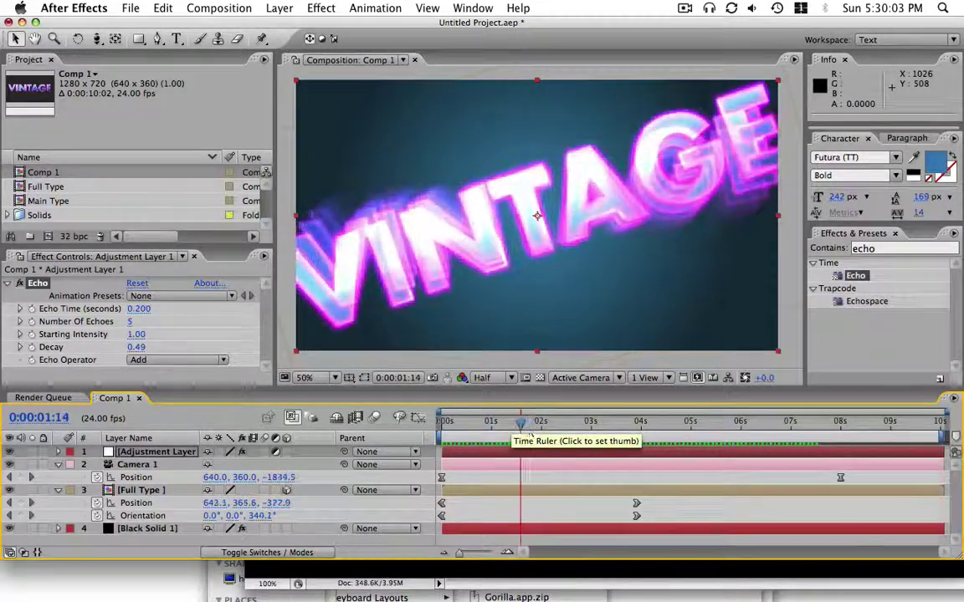
left_click(139, 308)
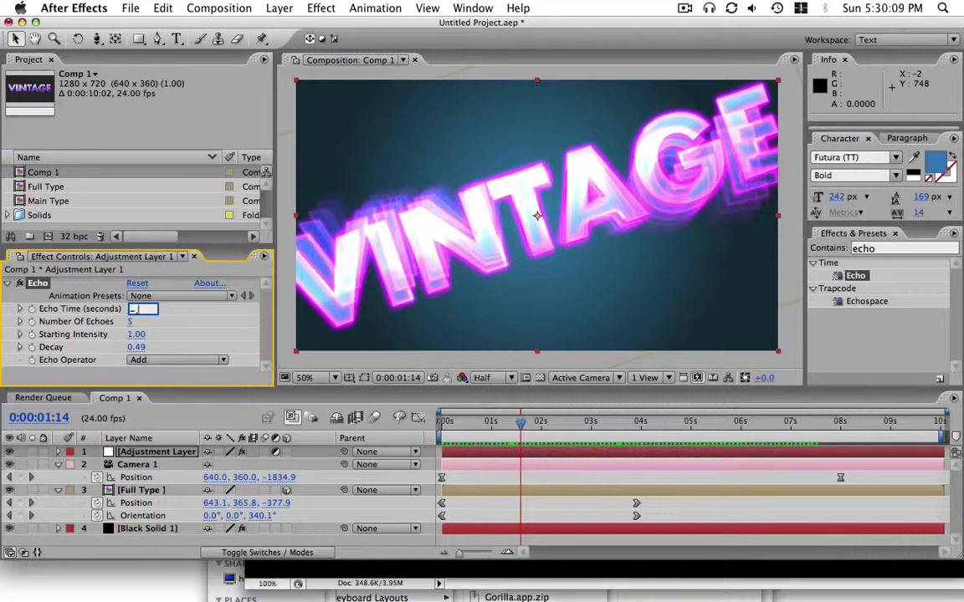
key("Return")
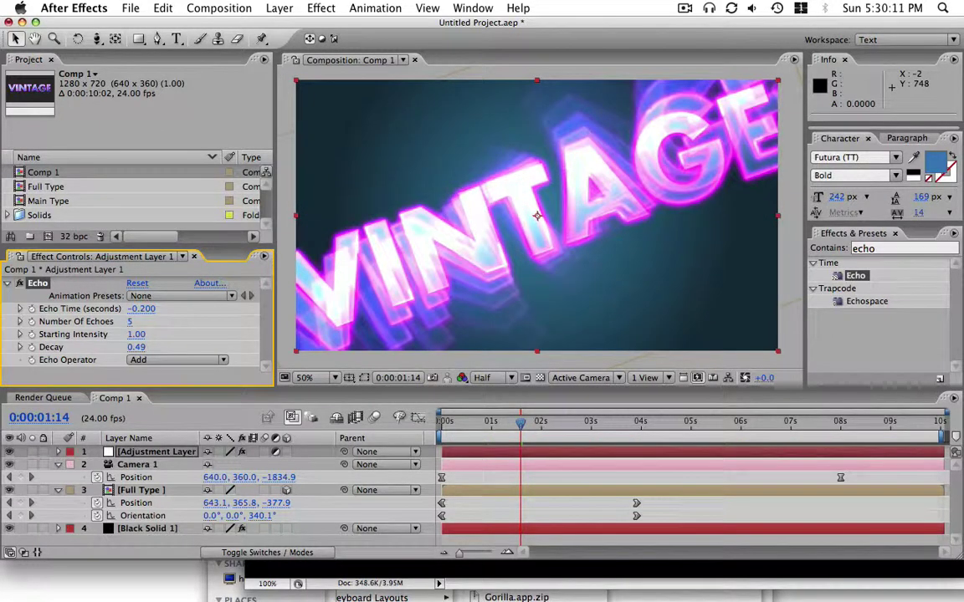
key("KP_0")
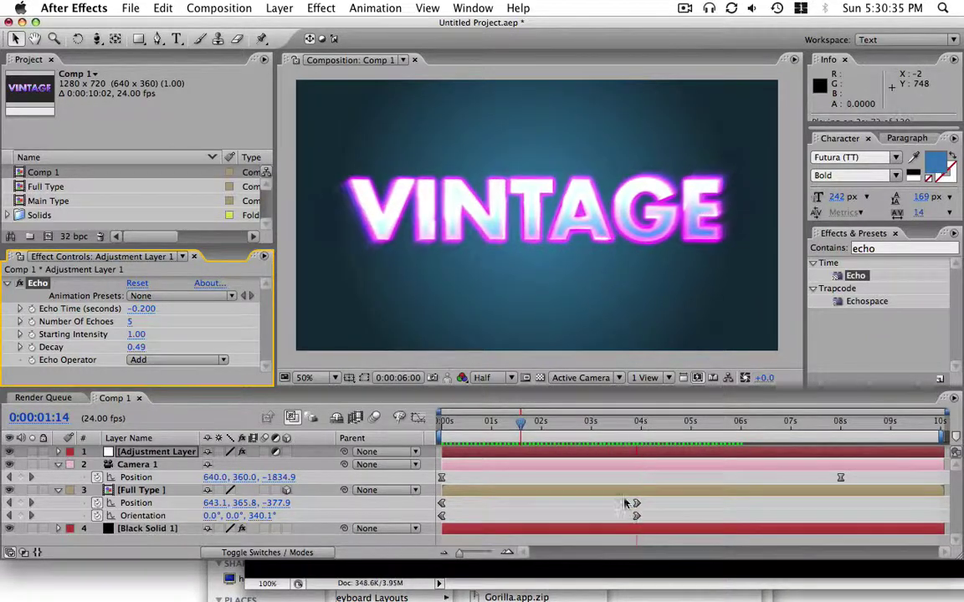
key("space")
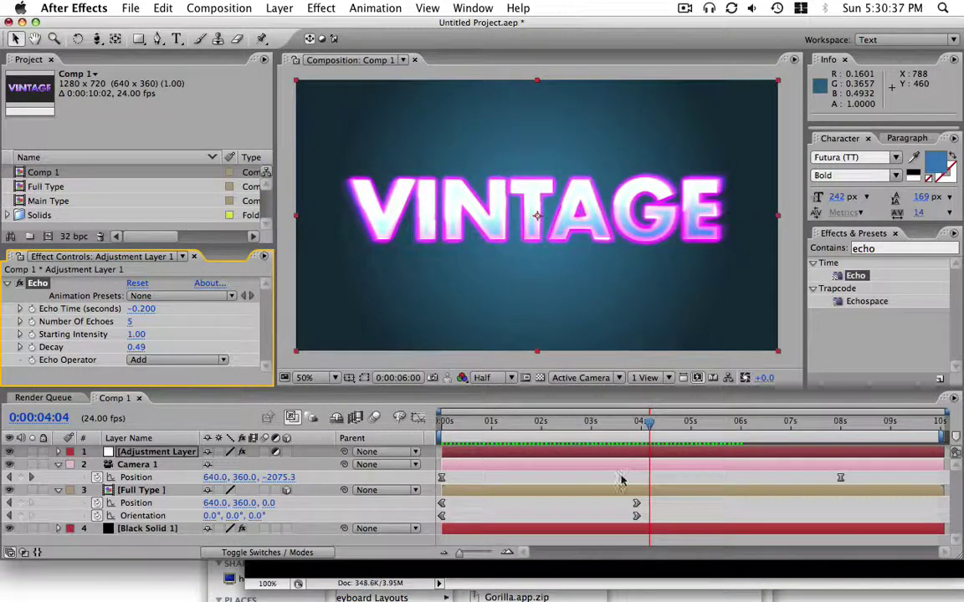
Move the Full Type layer's ending Position and Orientation keyframes to 0:00:03:07 and scrub through the shortened move.
left_click(647, 519)
left_click_drag(646, 519, 618, 516)
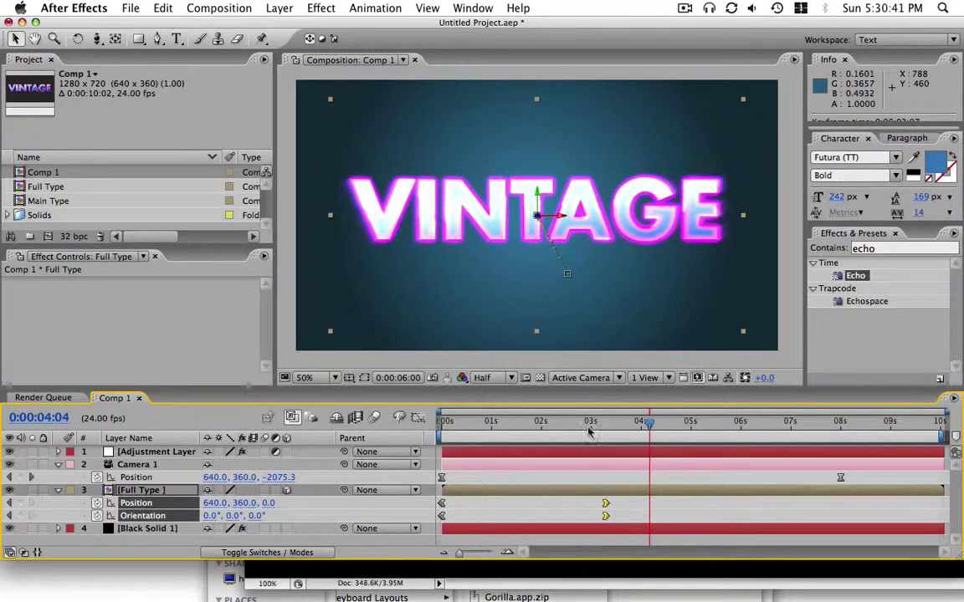
left_click_drag(590, 431, 617, 432)
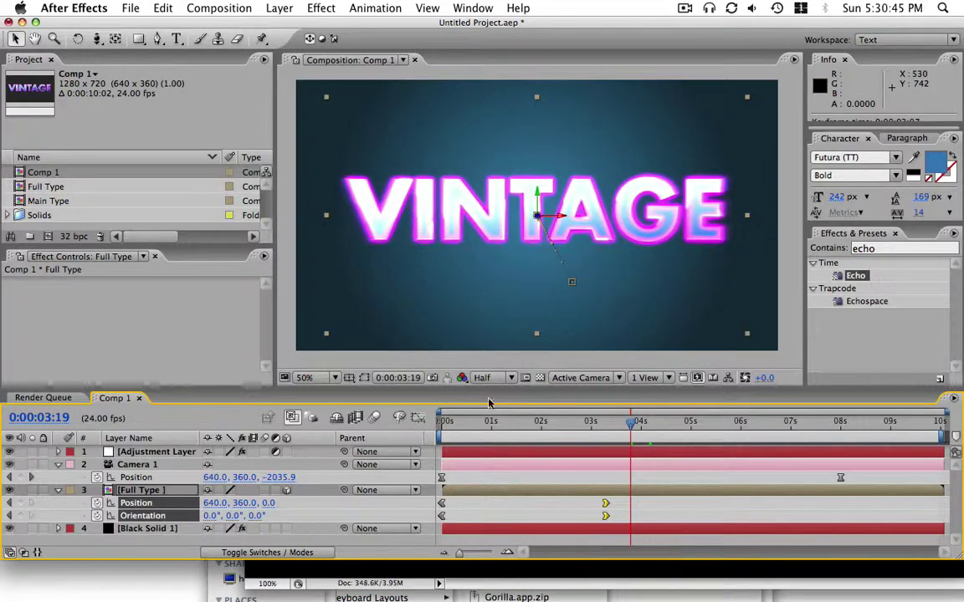
left_click_drag(469, 422, 602, 430)
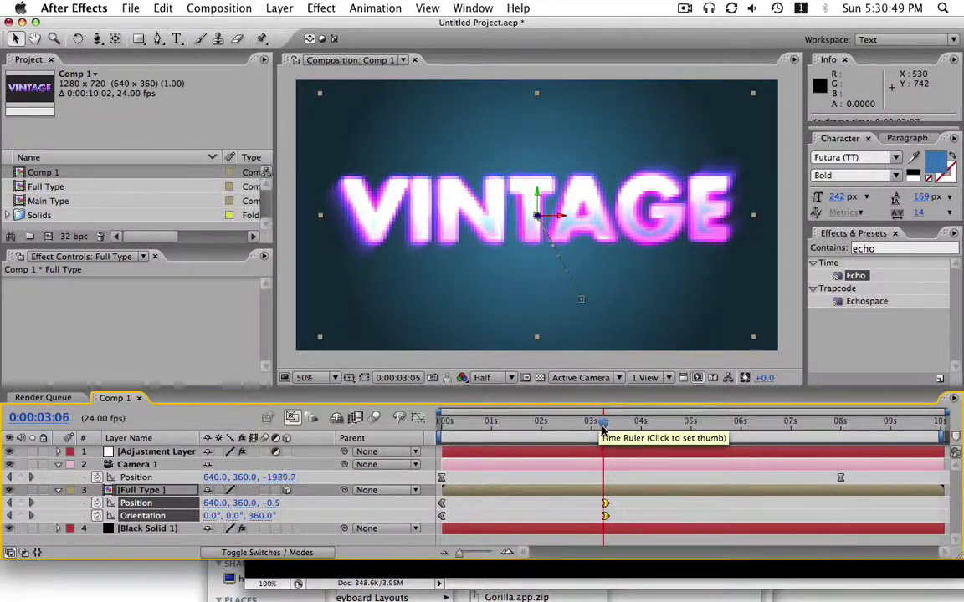
Switch to QuickTime Player, open the recent movie VintageMovie2.mov and examine it as a reference for the title animation.
key("super+Tab")
key("super+Tab")
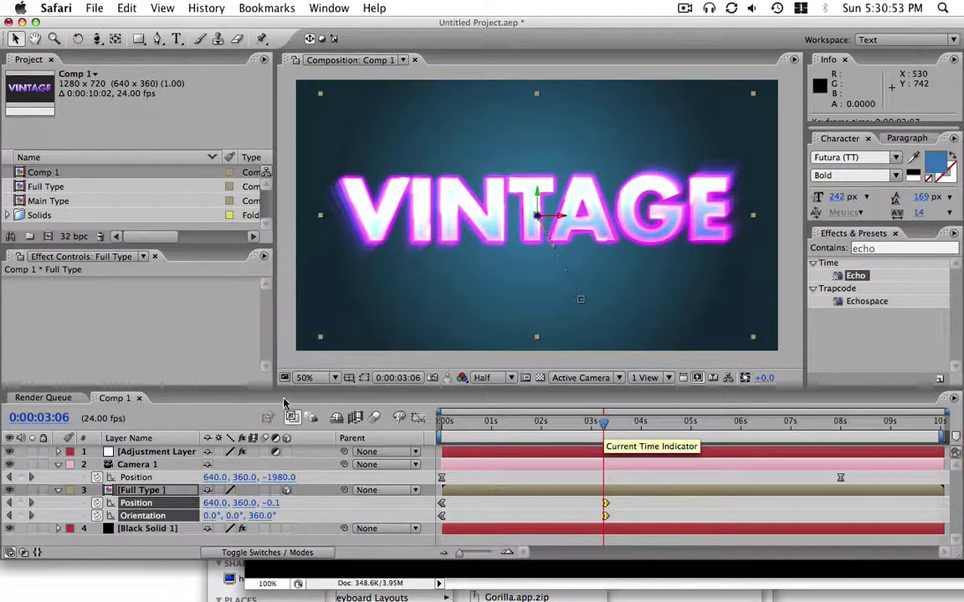
key("super+Tab")
left_click(223, 310)
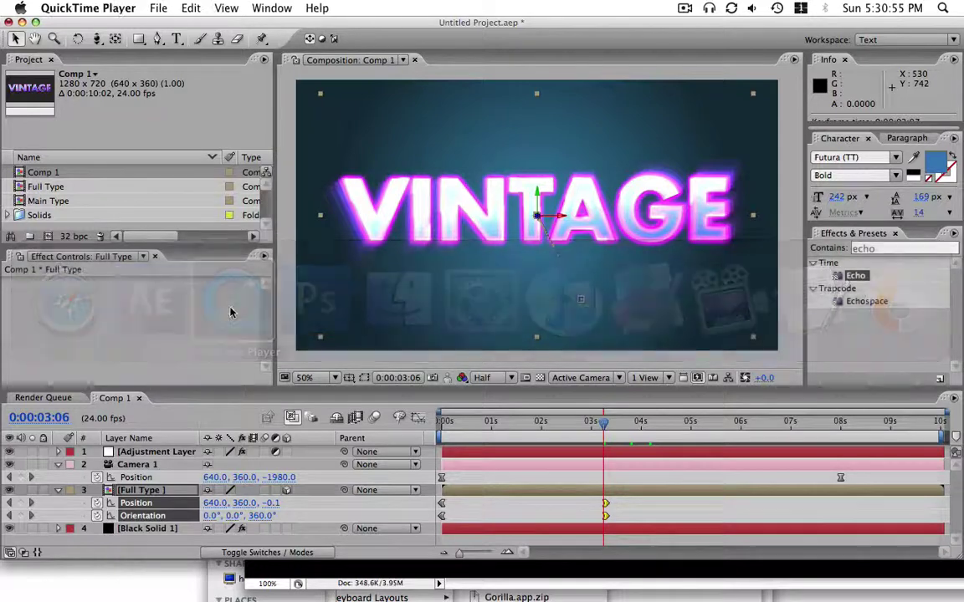
left_click(158, 7)
mouse_move(251, 120)
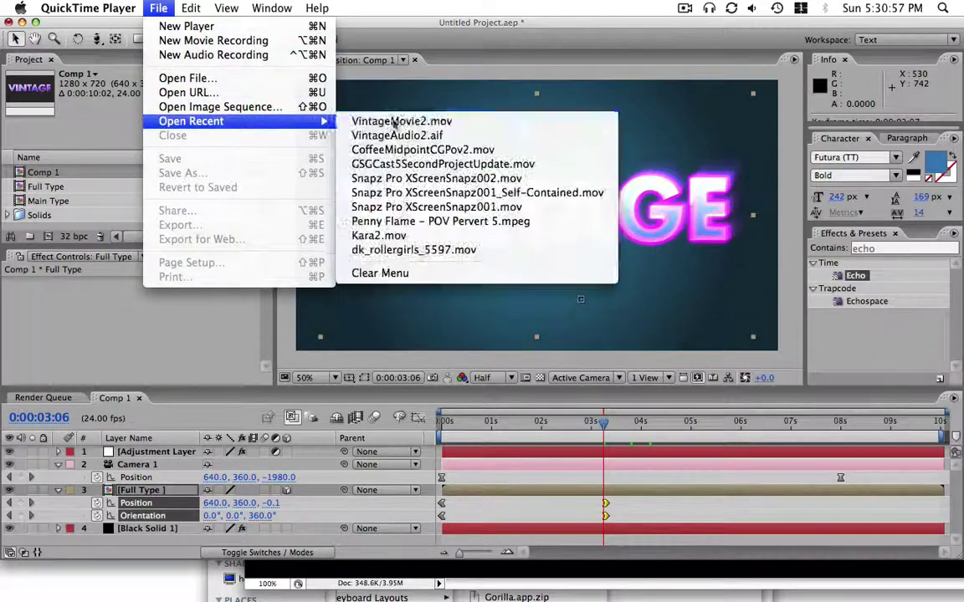
left_click(389, 122)
key("super+1")
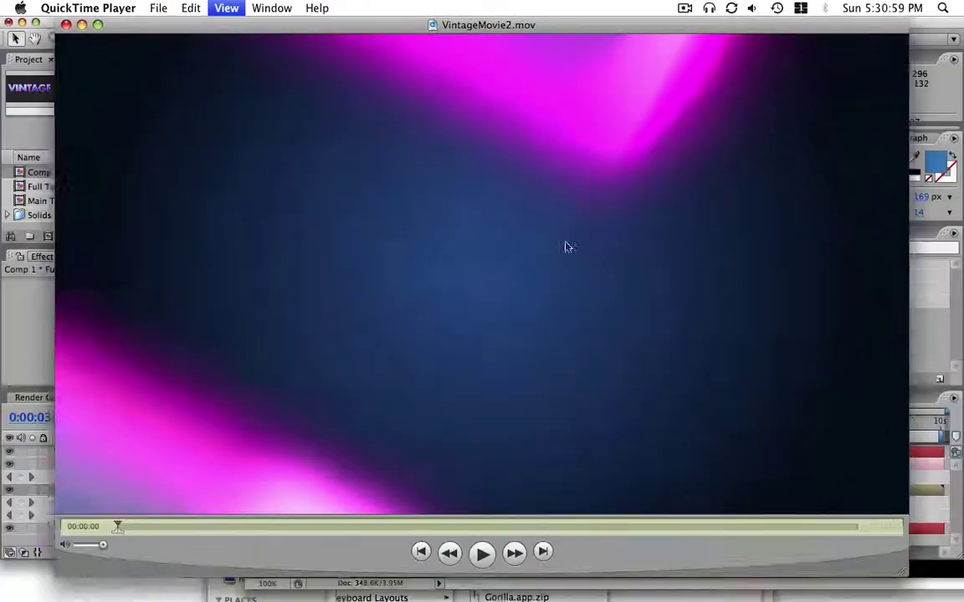
left_click_drag(304, 318, 473, 334)
left_click(202, 134)
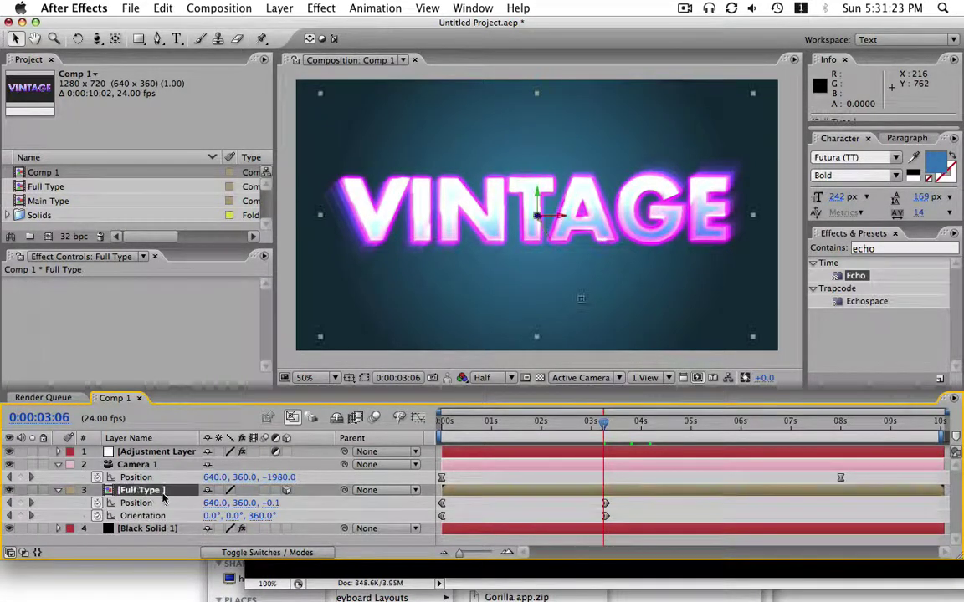
Copy the Pink Vegas layer from inside the Full Type composition and return to Comp 1.
left_click(157, 491)
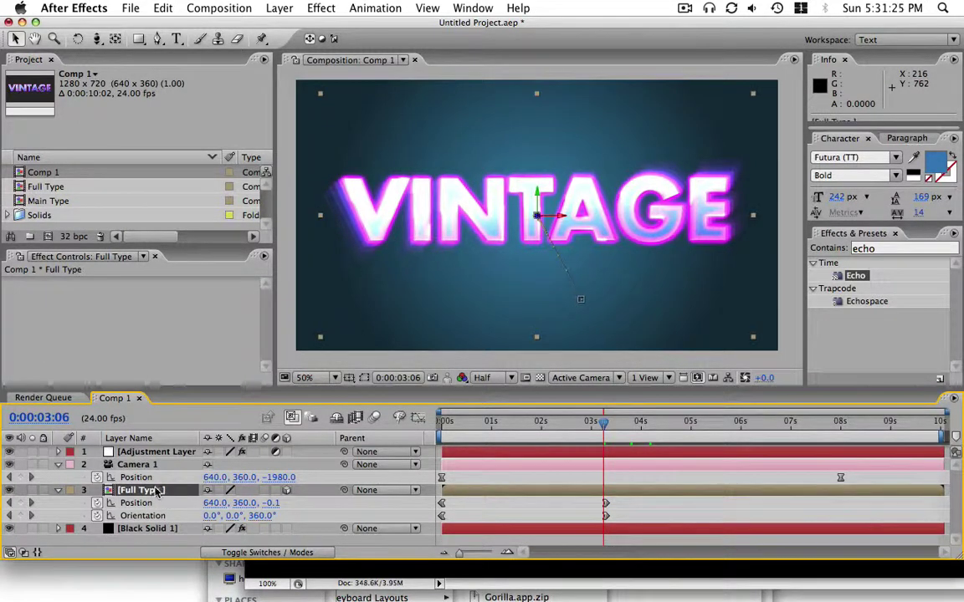
double_click(155, 492)
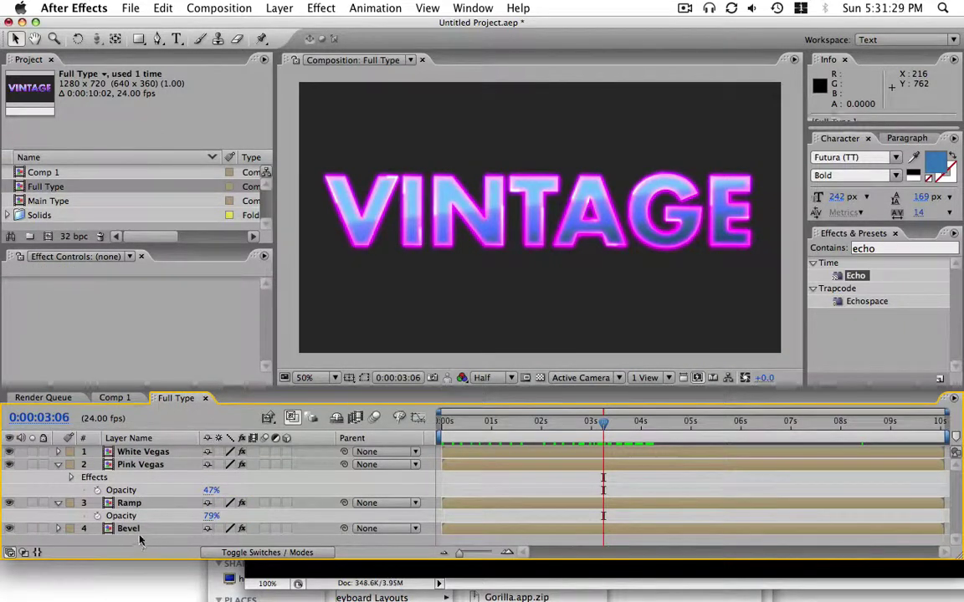
key("super+a")
key("super+shift+a")
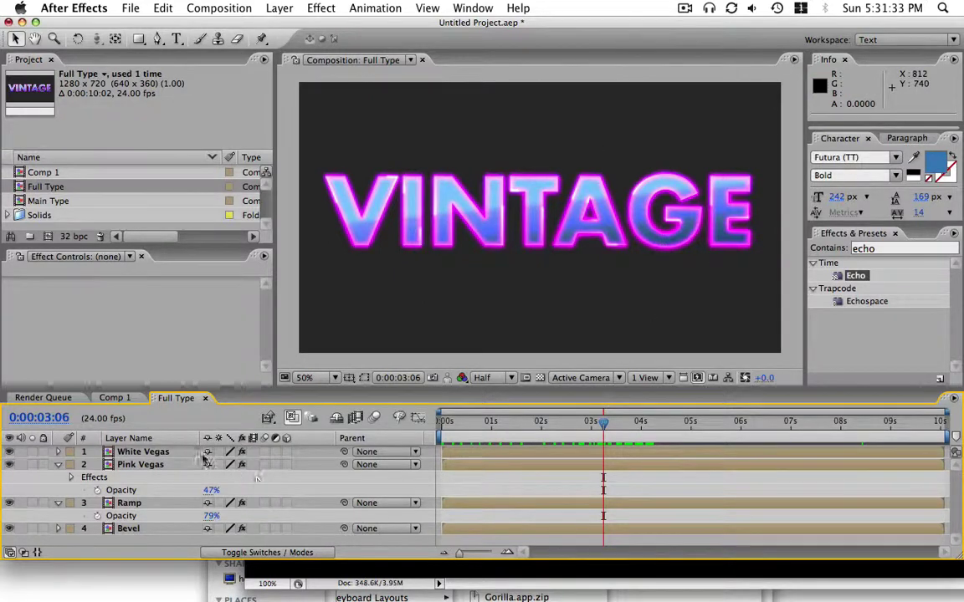
left_click(149, 466)
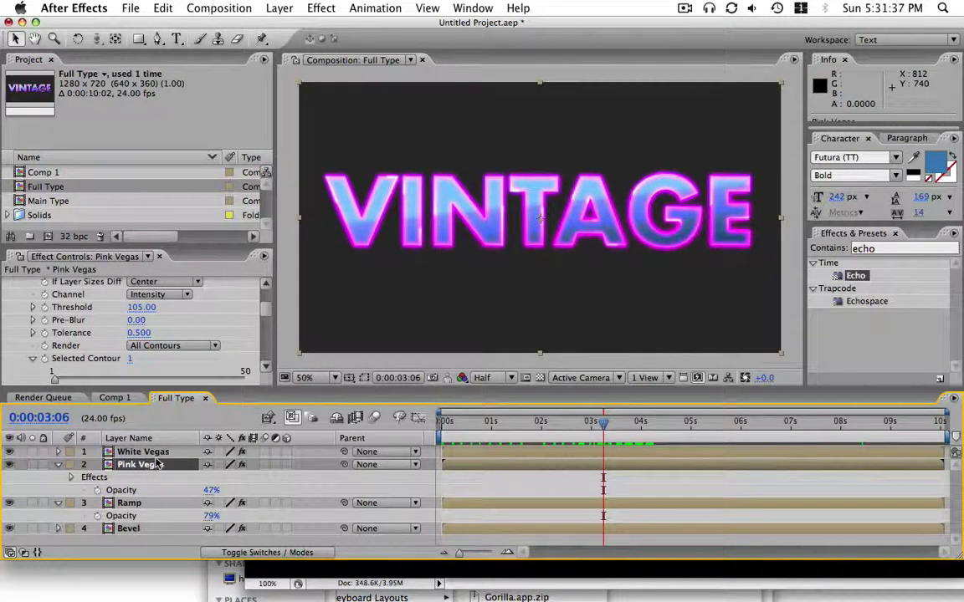
left_click(115, 398)
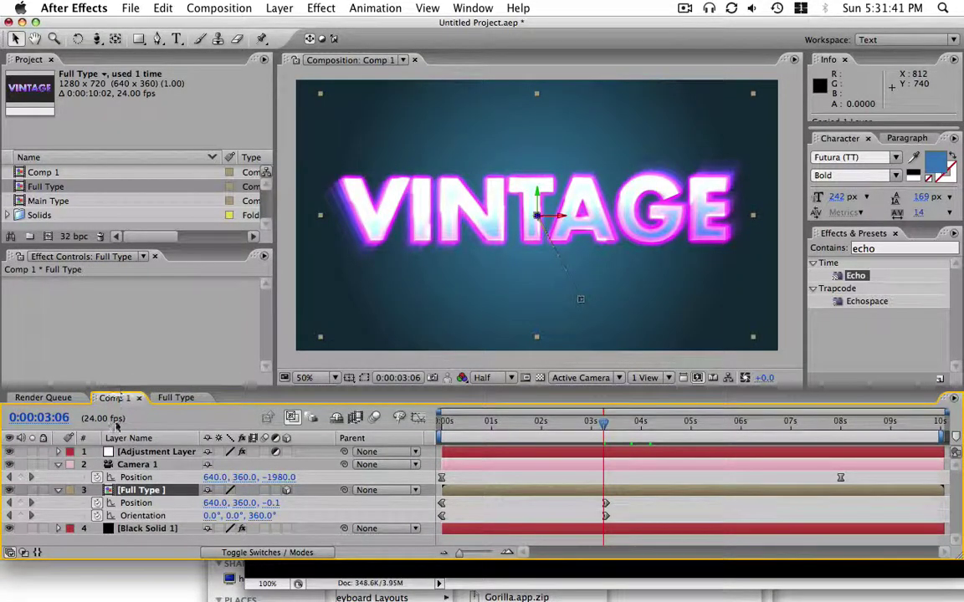
Paste the Pink Vegas layer above Full Type in Comp 1 and make it a 3D layer.
key("super+v")
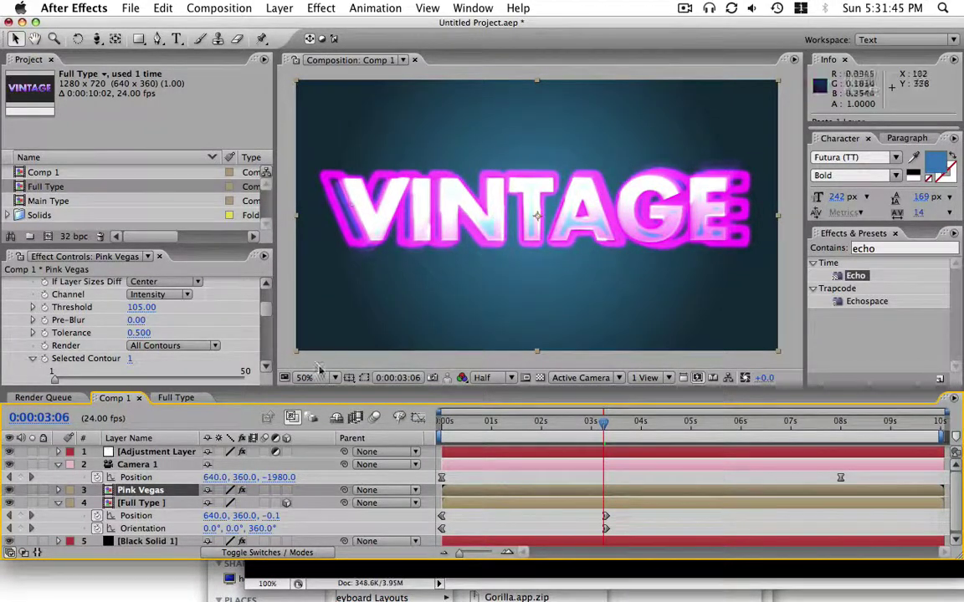
left_click(34, 491)
left_click(33, 492)
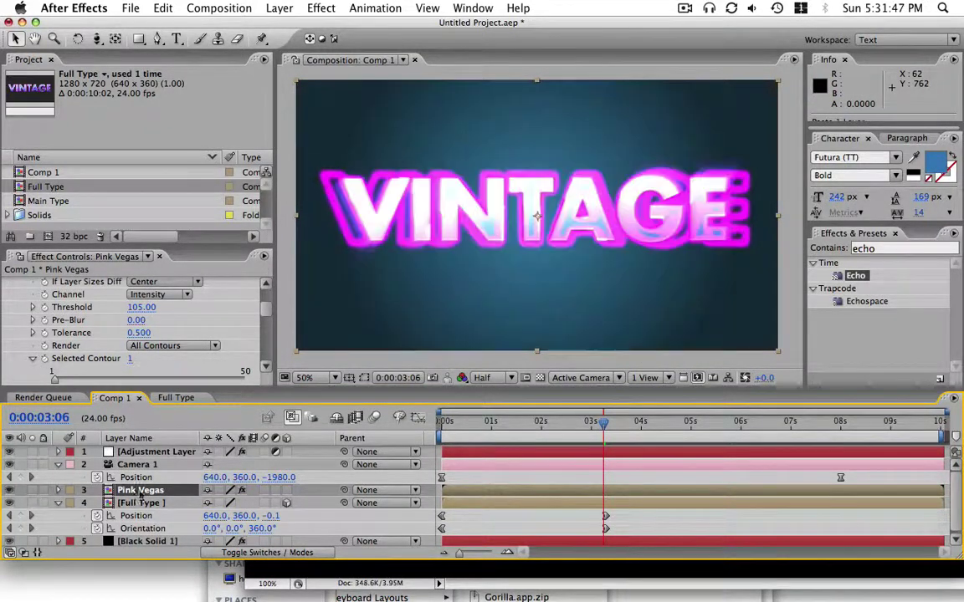
left_click(141, 504)
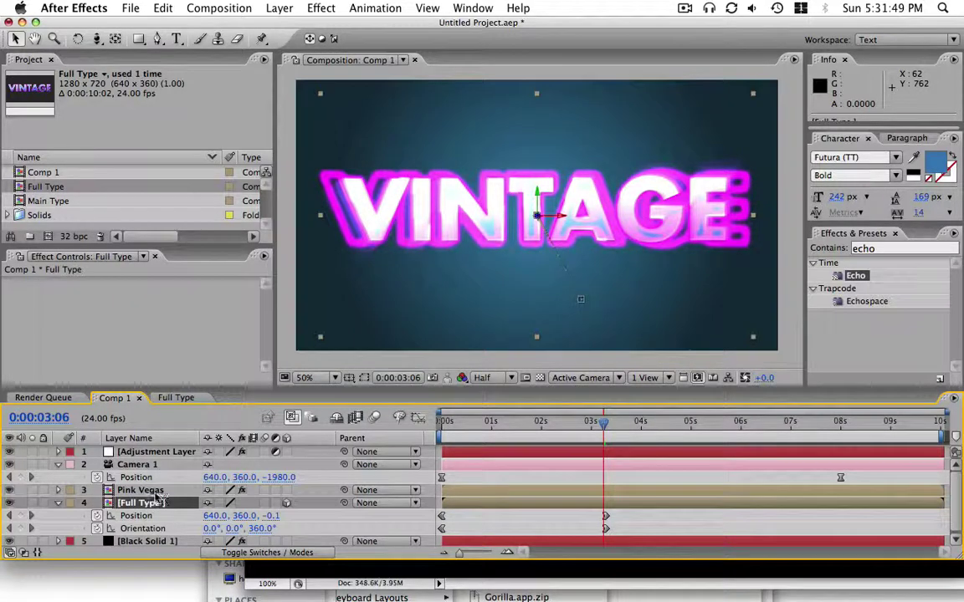
left_click(141, 491)
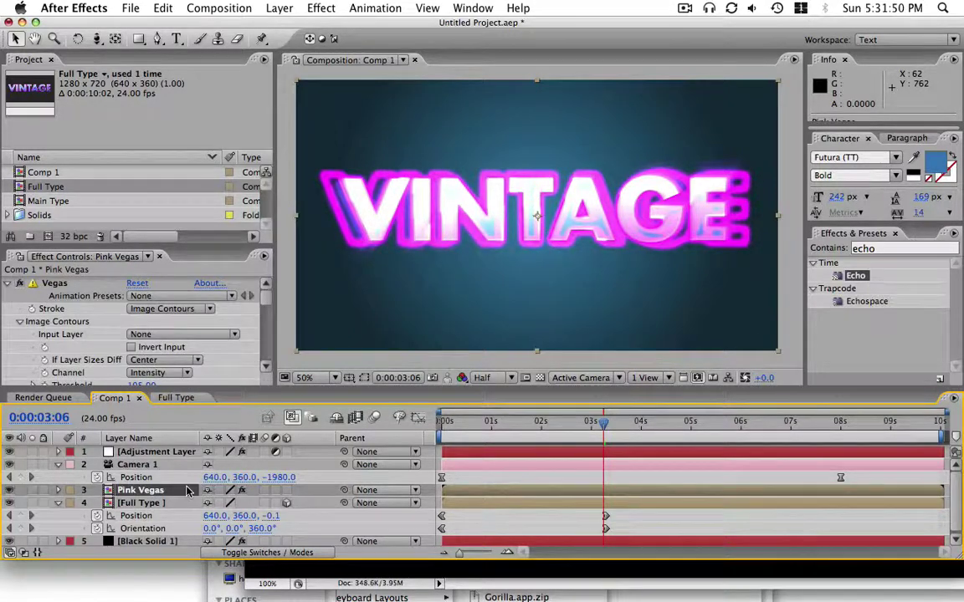
left_click(289, 492)
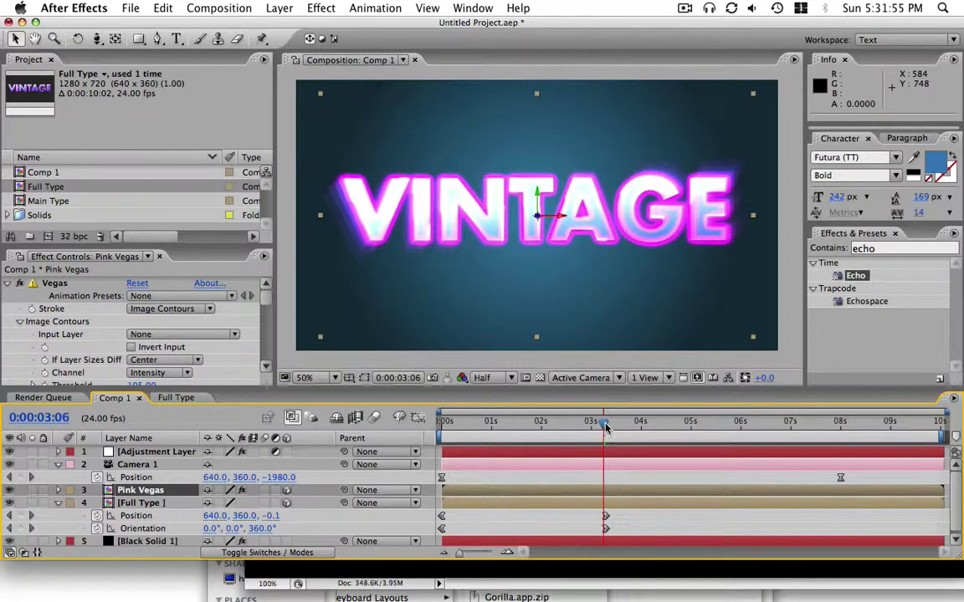
Move to 0:00:03:11 and solo the Pink Vegas layer on and off to compare its outline with the title.
left_click_drag(606, 428, 615, 428)
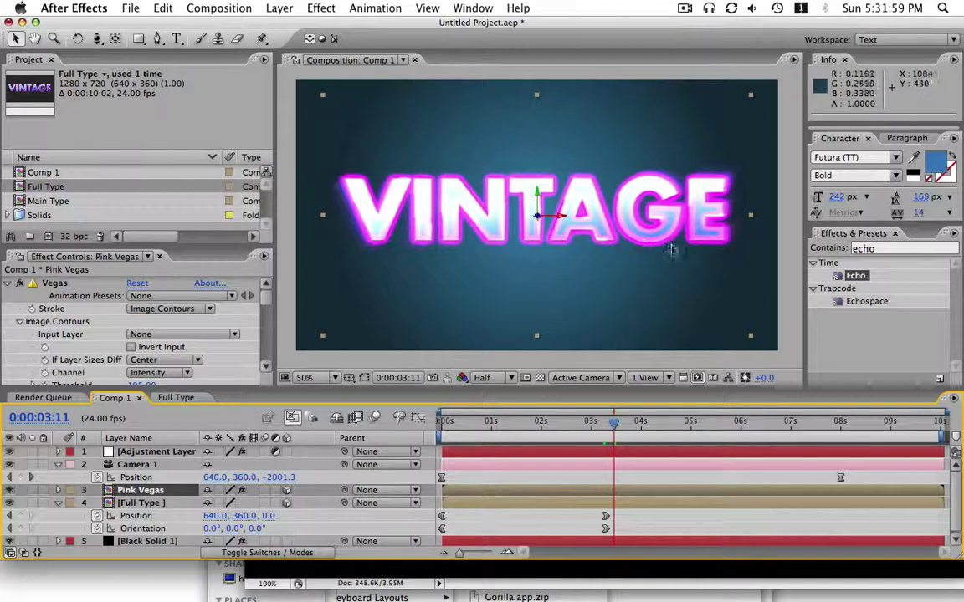
left_click(31, 492)
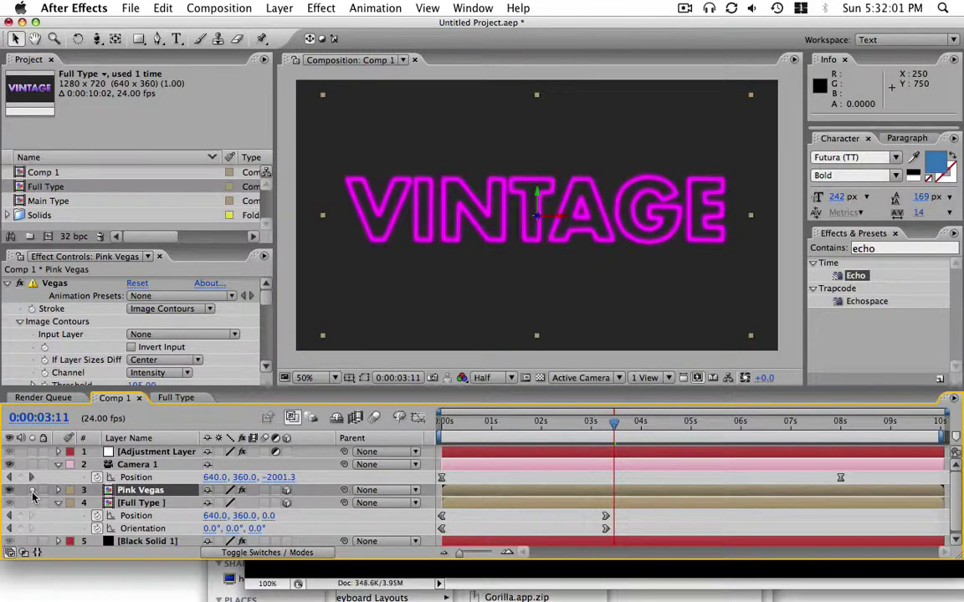
left_click(32, 492)
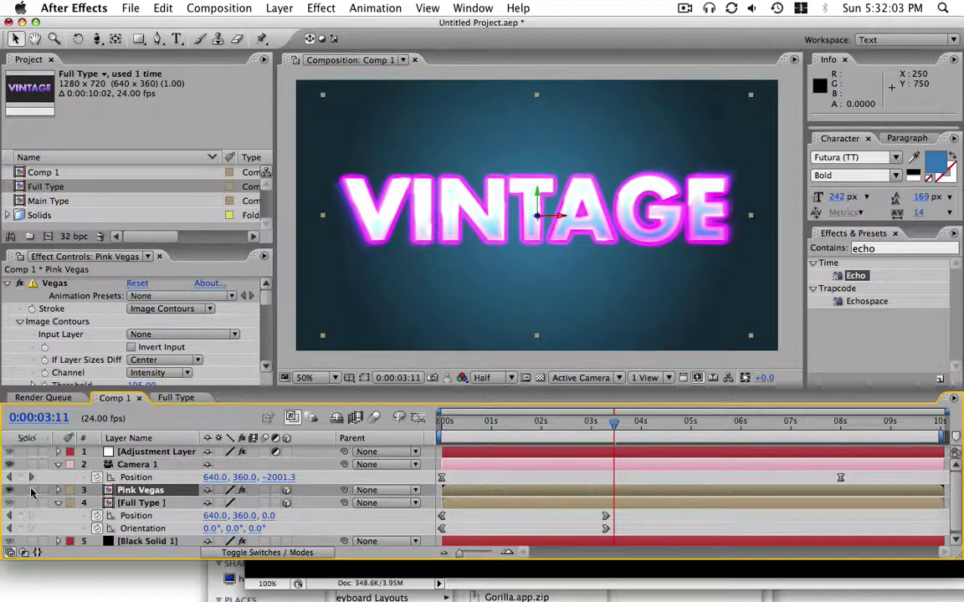
left_click(31, 492)
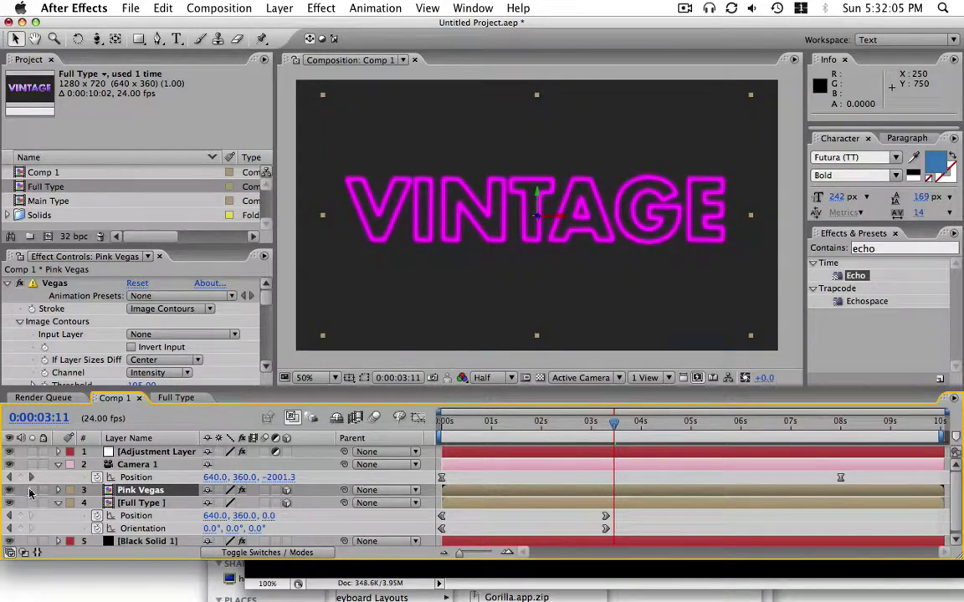
left_click(31, 492)
Trim the start of the Pink Vegas layer to 0:00:03:07, matching Full Type's ending keyframes.
left_click_drag(612, 424, 604, 424)
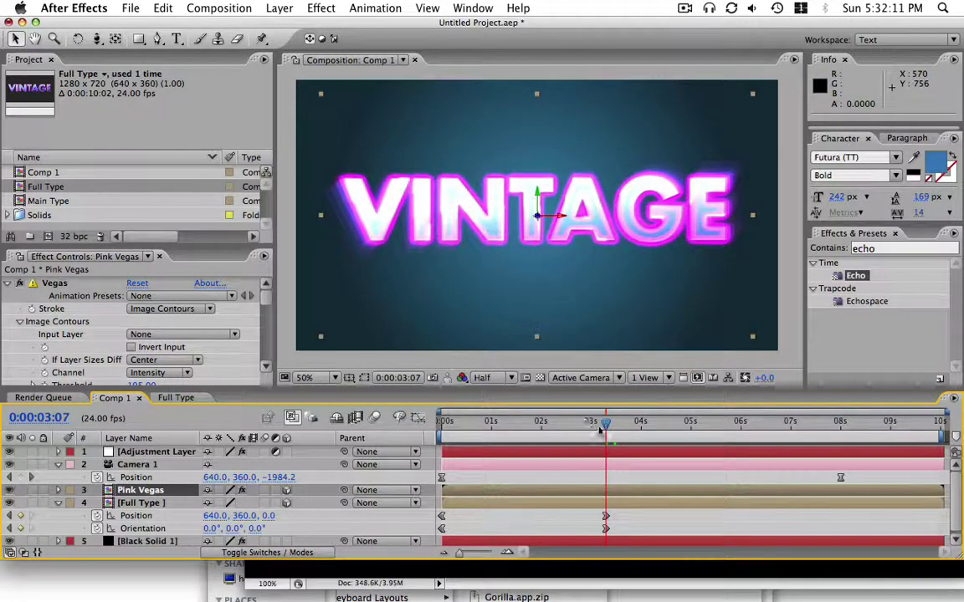
left_click_drag(603, 424, 606, 424)
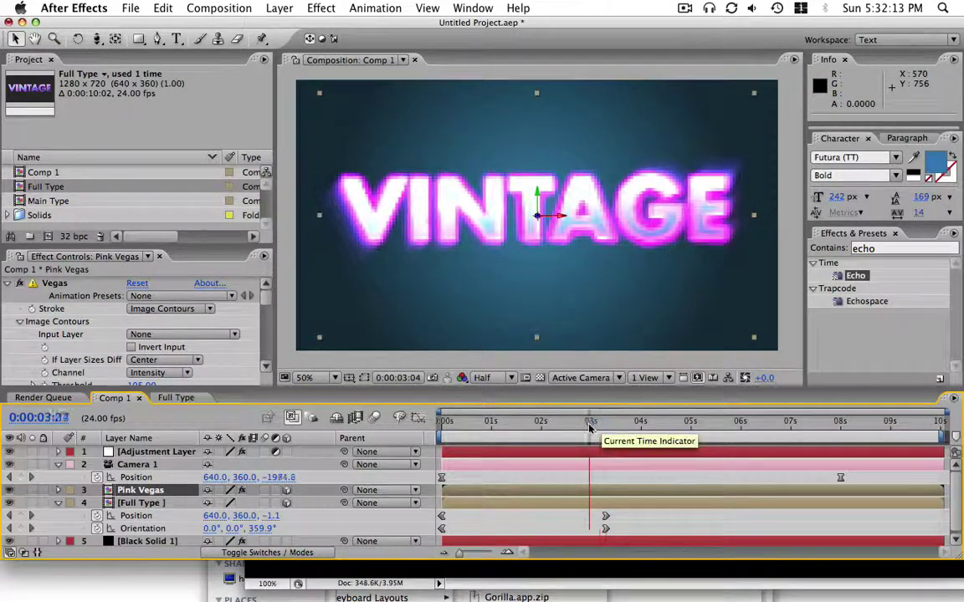
left_click(166, 503)
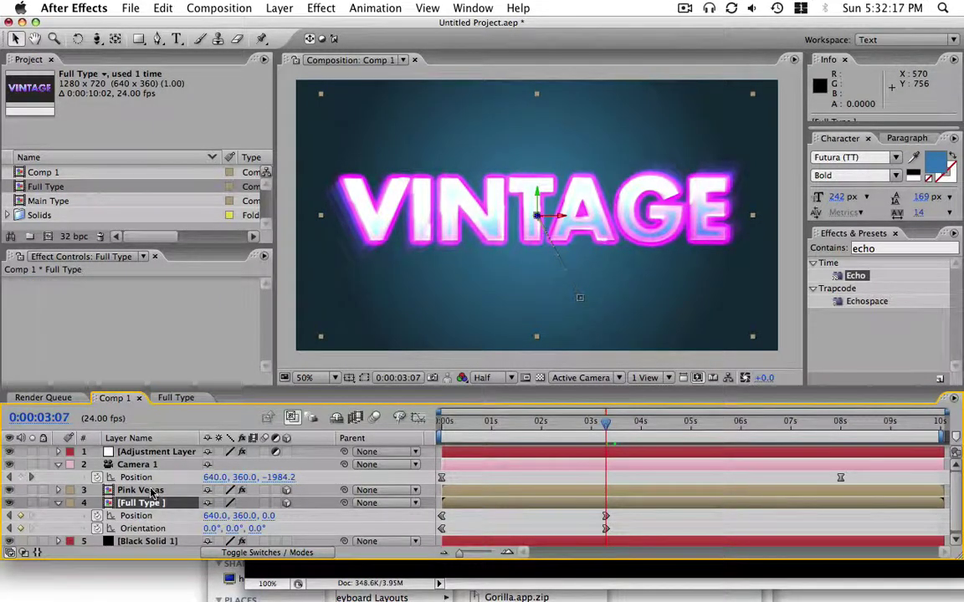
left_click(150, 493)
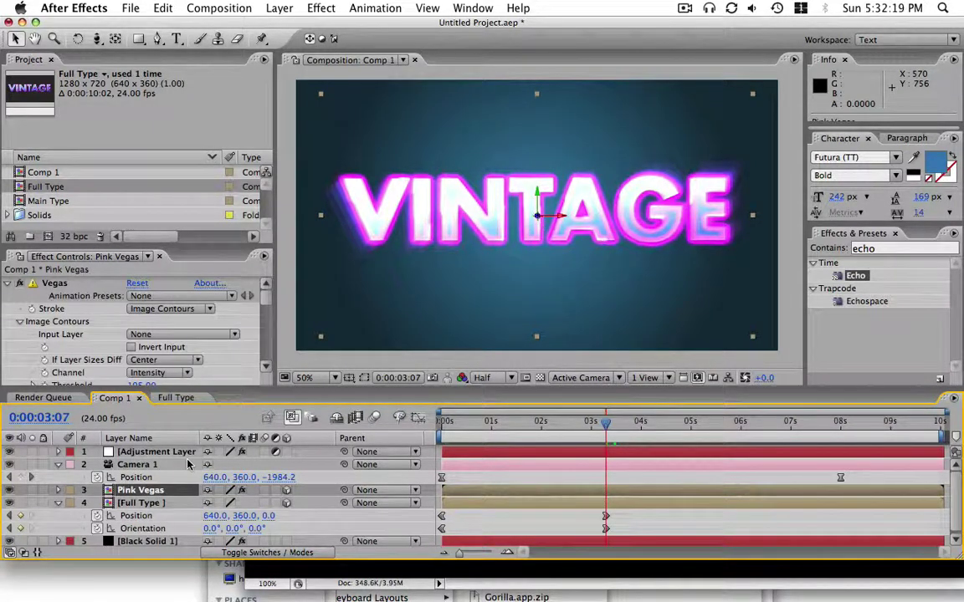
left_click_drag(445, 489, 604, 494)
left_click_drag(607, 425, 609, 448)
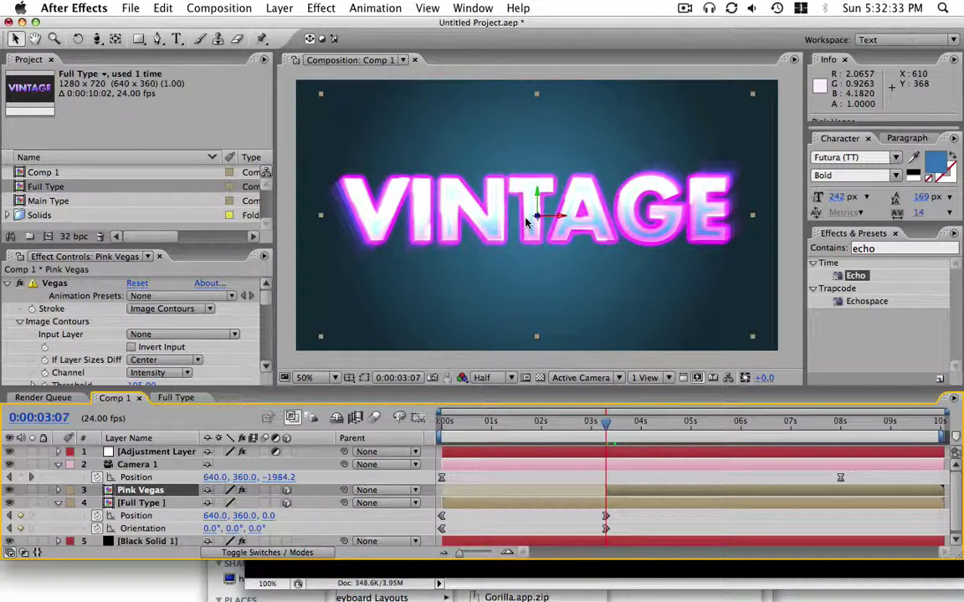
Keyframe the Pink Vegas layer's Position at 0:00:03:07 and bring it forward to Z -1800 at 0:00:06:00.
key("p")
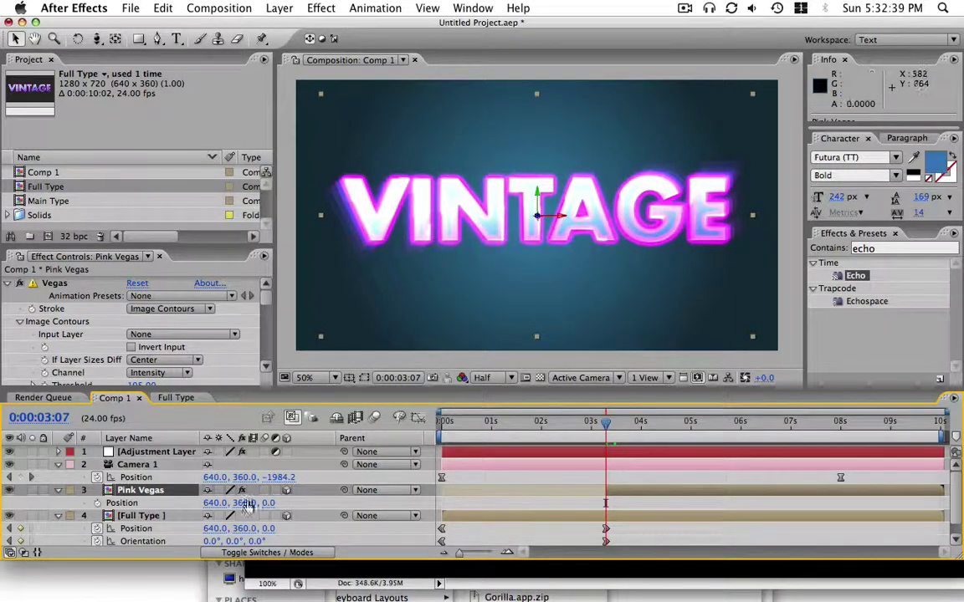
left_click(97, 502)
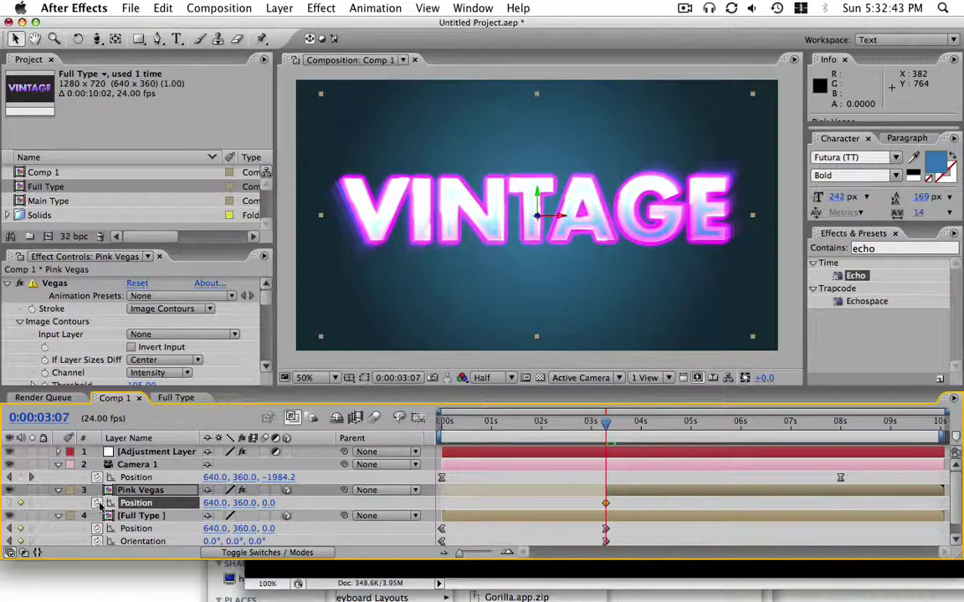
left_click(737, 422)
left_click(740, 426)
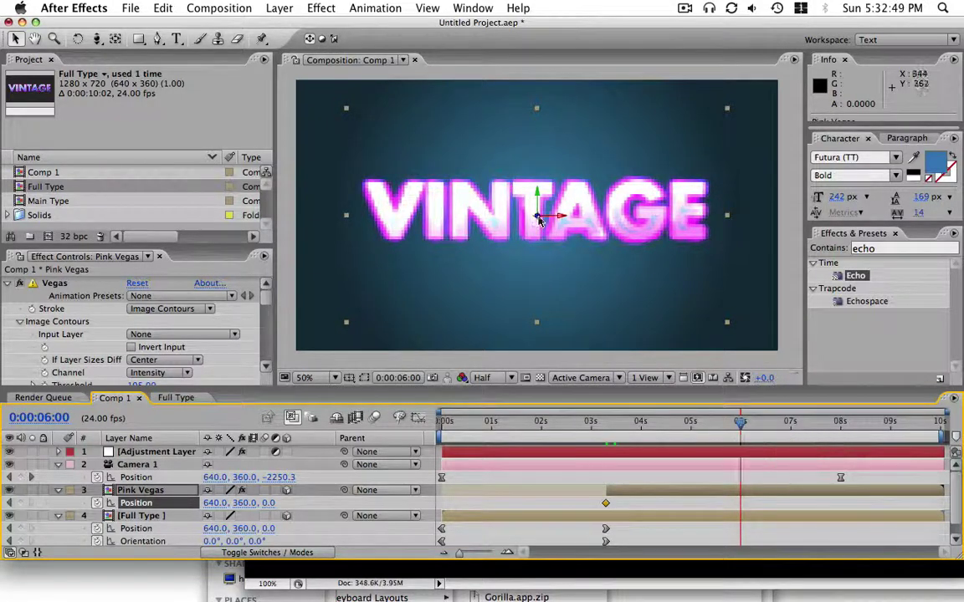
left_click_drag(542, 215, 583, 195)
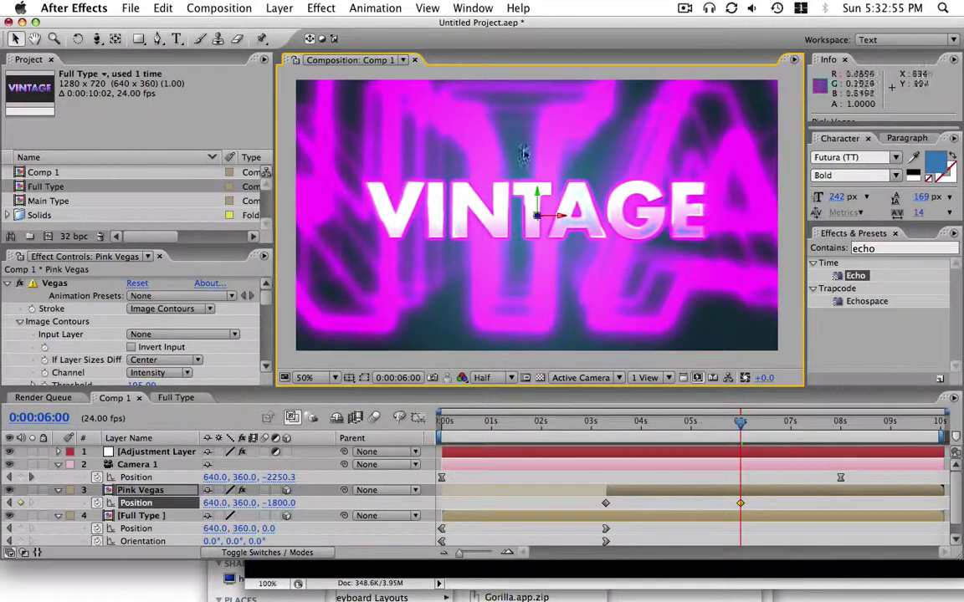
Try rotating the Pink Vegas layer around its Z axis at 0:00:06:00 and undo the rotation.
key("w")
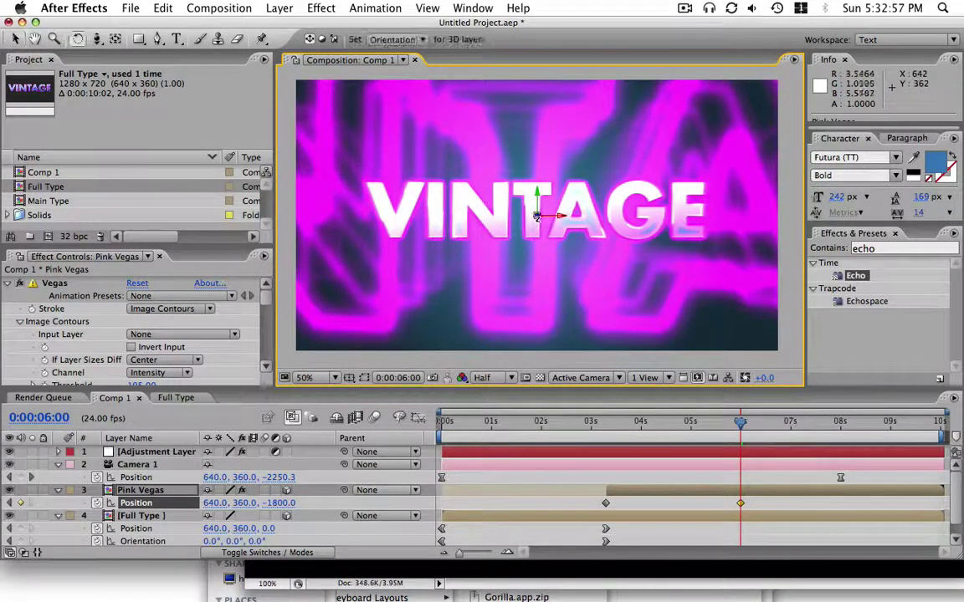
left_click_drag(536, 214, 546, 174)
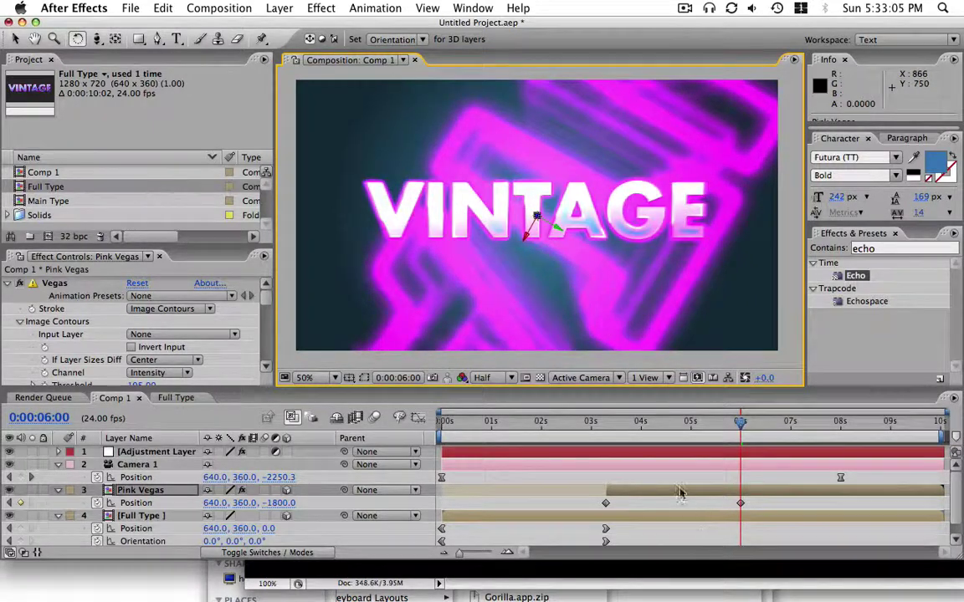
left_click(552, 503)
key("super+z")
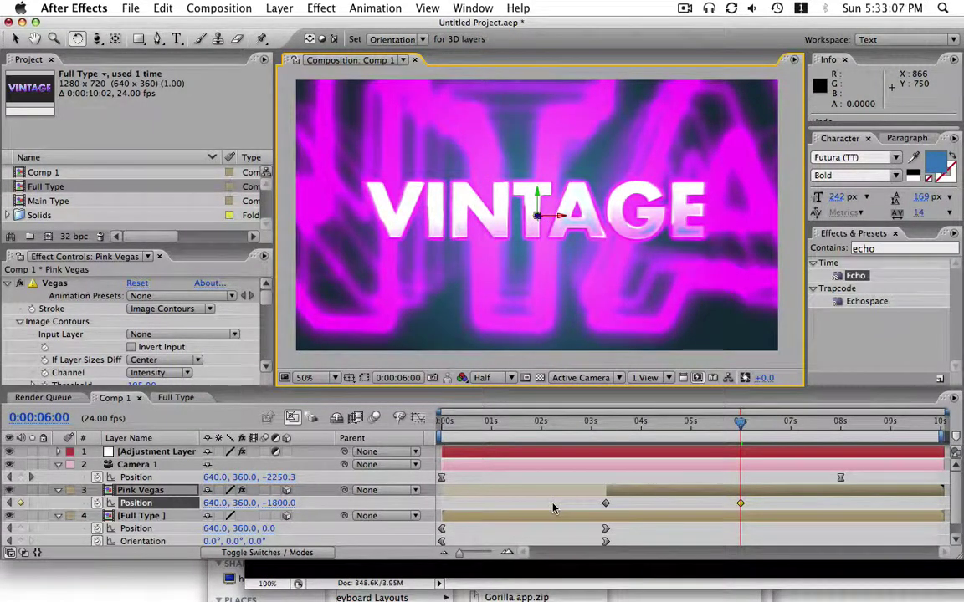
Scrub between 0:00:03:07 and 0:00:06:00 to check the Pink Vegas layer's forward move.
left_click(606, 426)
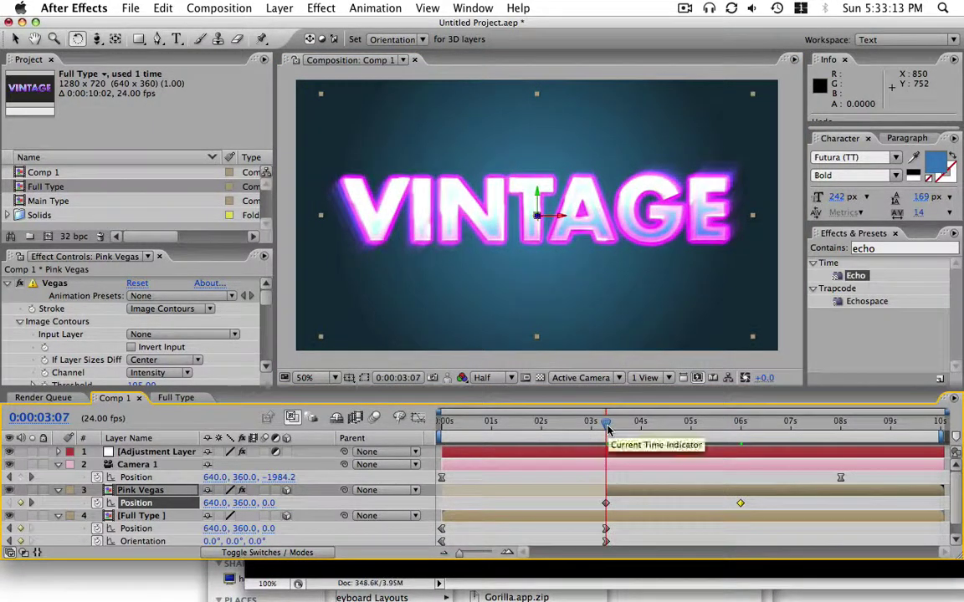
left_click(609, 428)
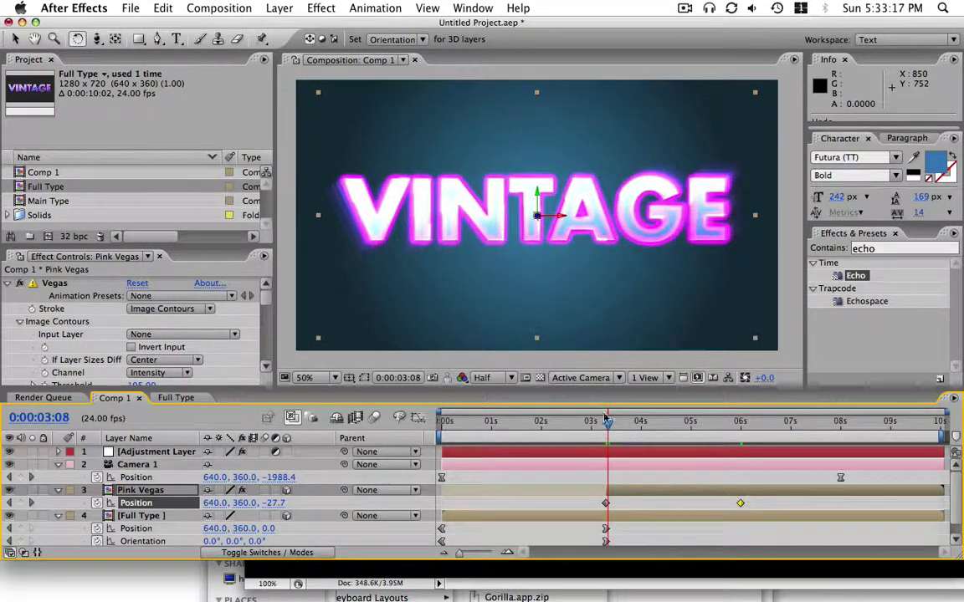
left_click(607, 425)
mouse_move(617, 426)
left_mouse_down()
mouse_move(691, 425)
mouse_move(609, 432)
left_mouse_up()
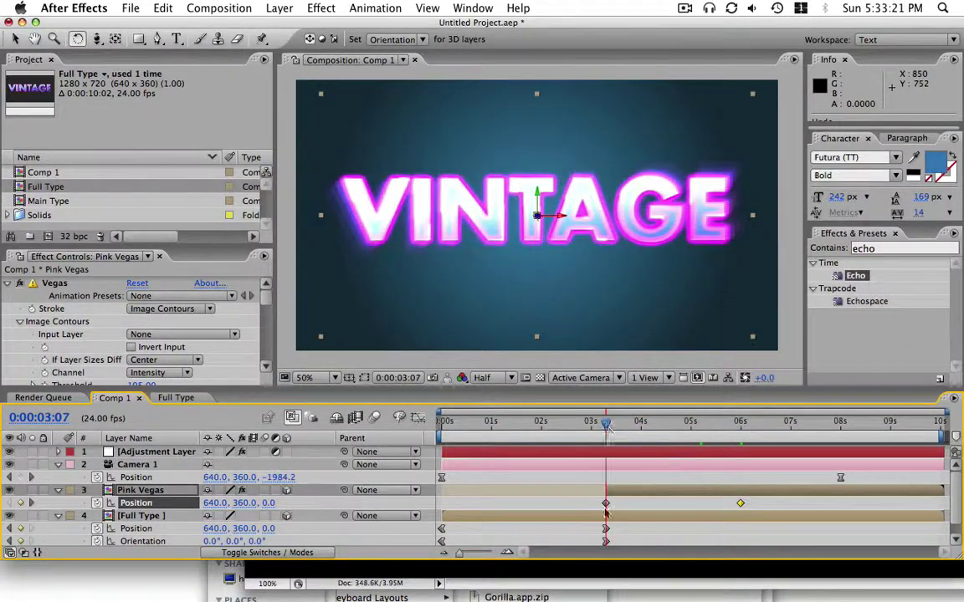
left_click(740, 424)
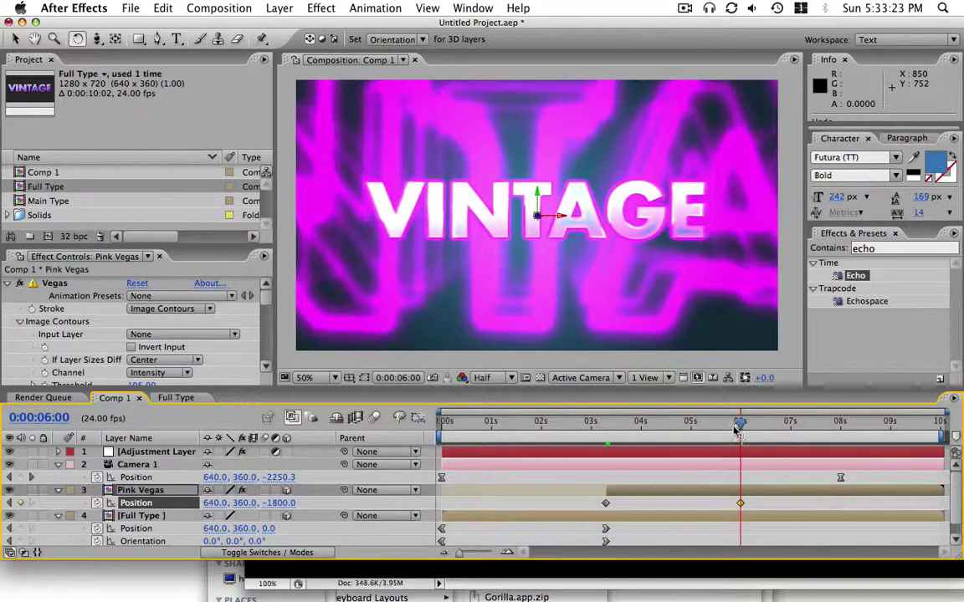
Add a starting Orientation keyframe to the Pink Vegas layer at 0:00:03:07.
left_click_drag(633, 427, 619, 432)
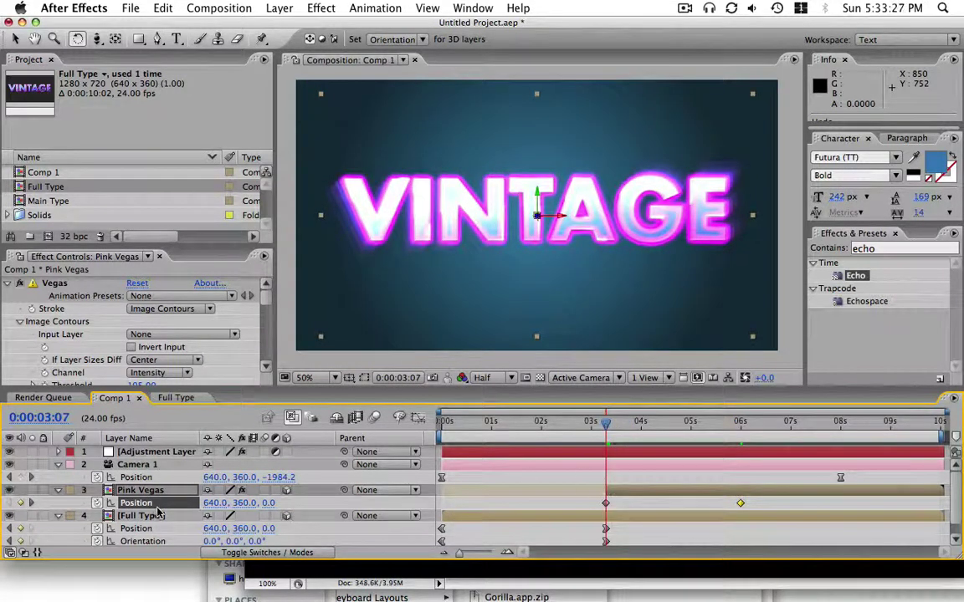
key("r")
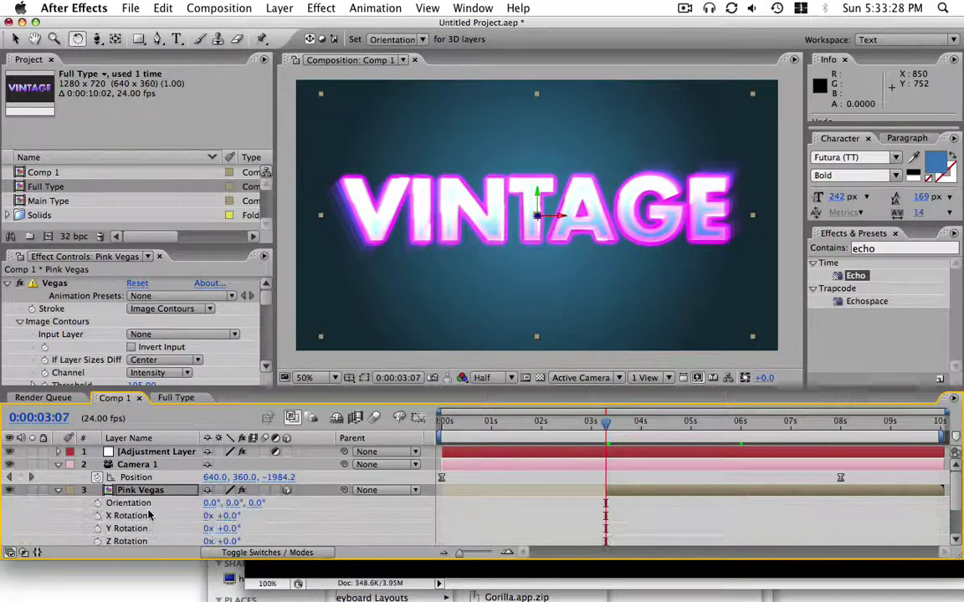
left_click(96, 503)
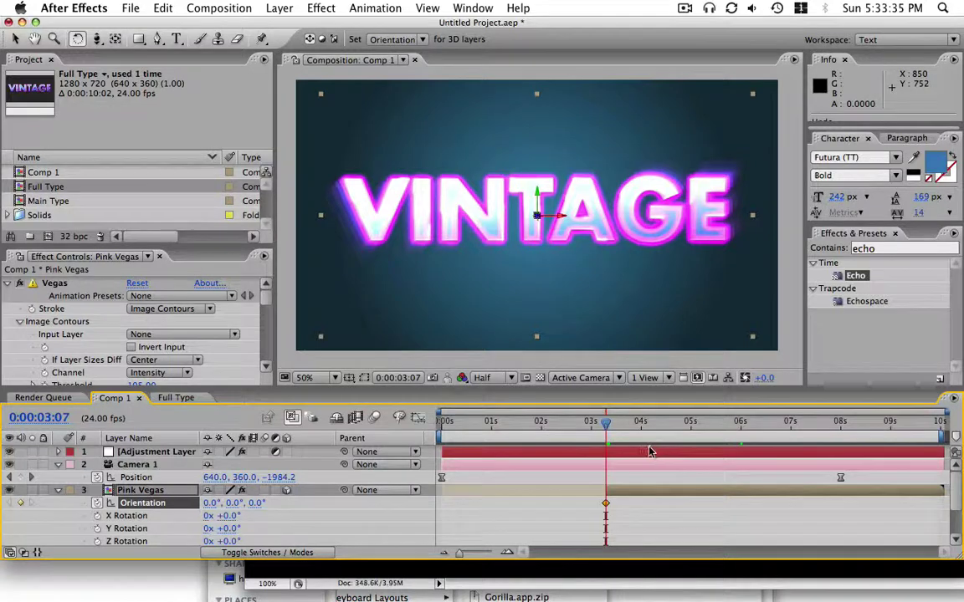
Reveal the Pink Vegas layer's animated properties, enlarge the timeline area and remove the Vegas Rotation keyframes.
key("u")
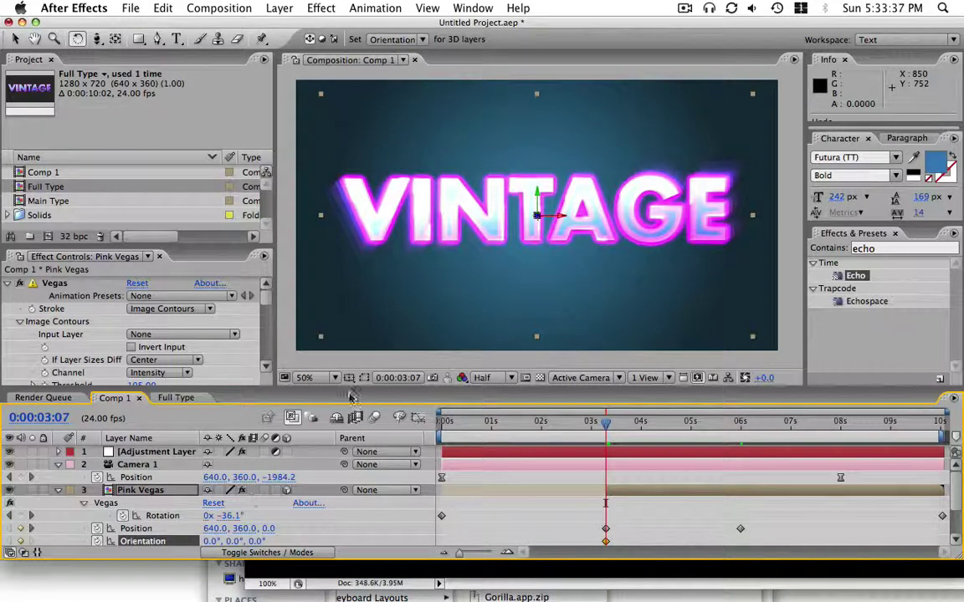
left_click_drag(348, 390, 348, 356)
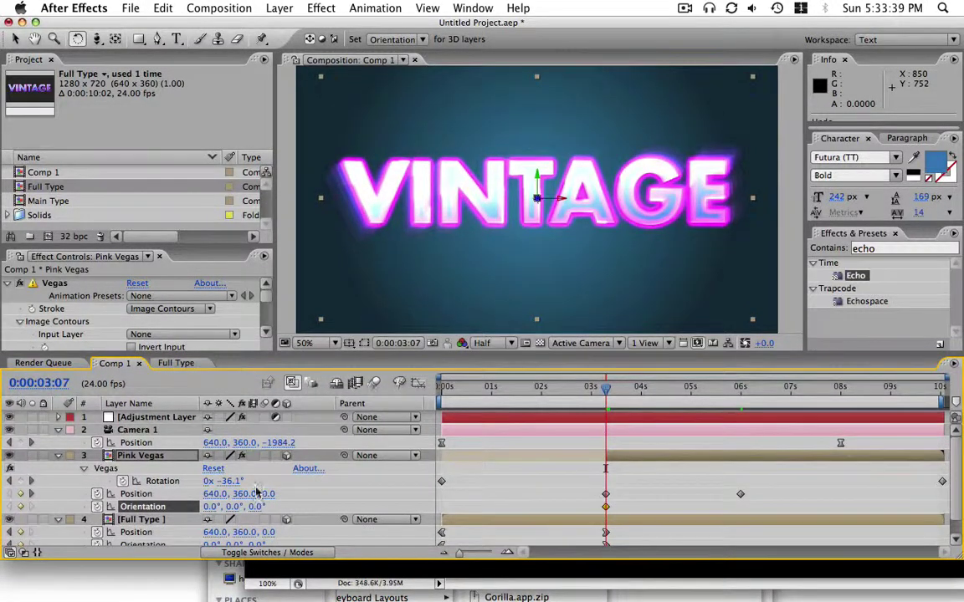
left_click(123, 482)
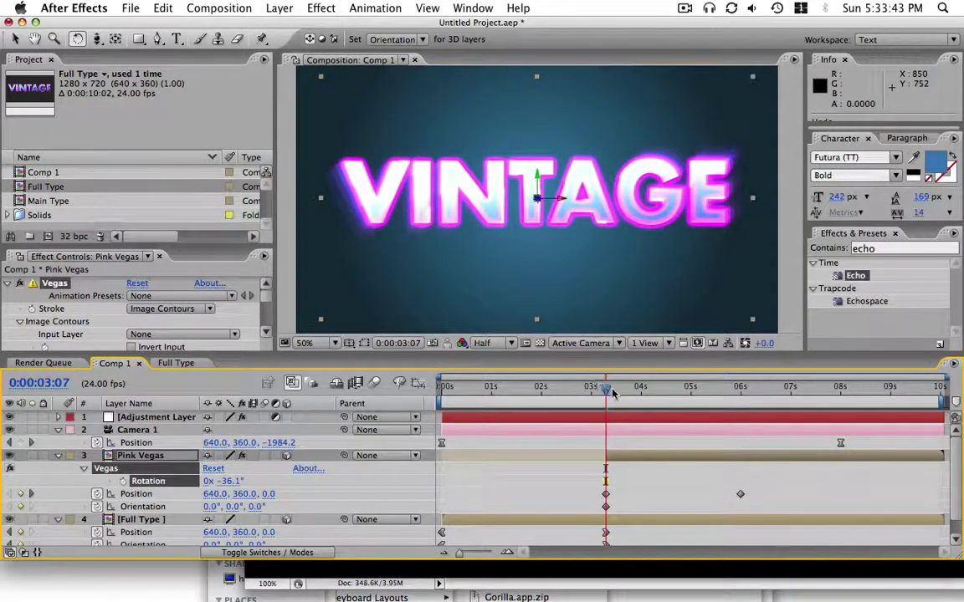
Set the Pink Vegas layer's Z Orientation to 118.0° at 0:00:06:00.
left_click_drag(612, 391, 739, 391)
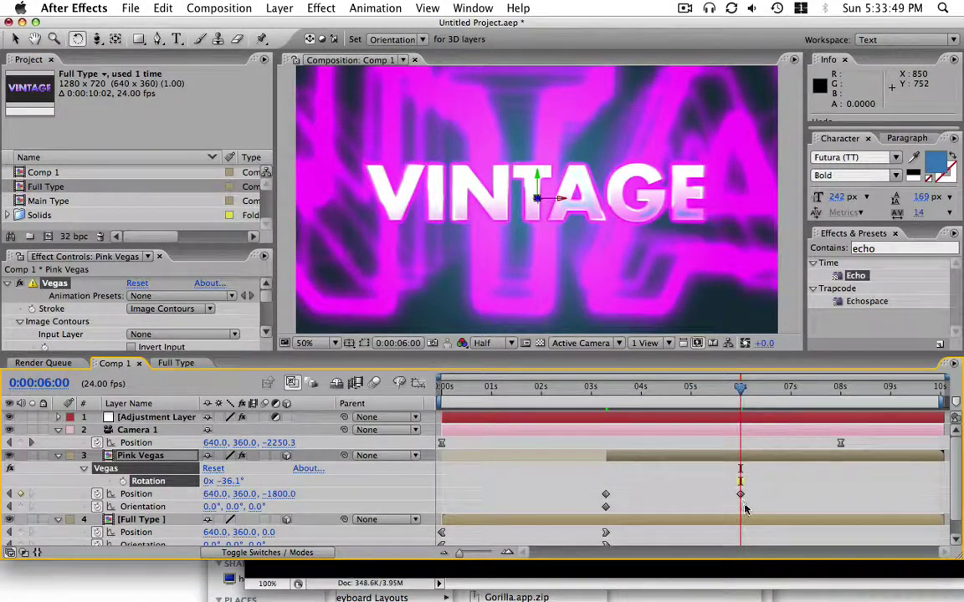
mouse_move(725, 390)
left_mouse_down()
mouse_move(712, 391)
mouse_move(735, 392)
left_mouse_up()
left_click_drag(253, 507, 346, 507)
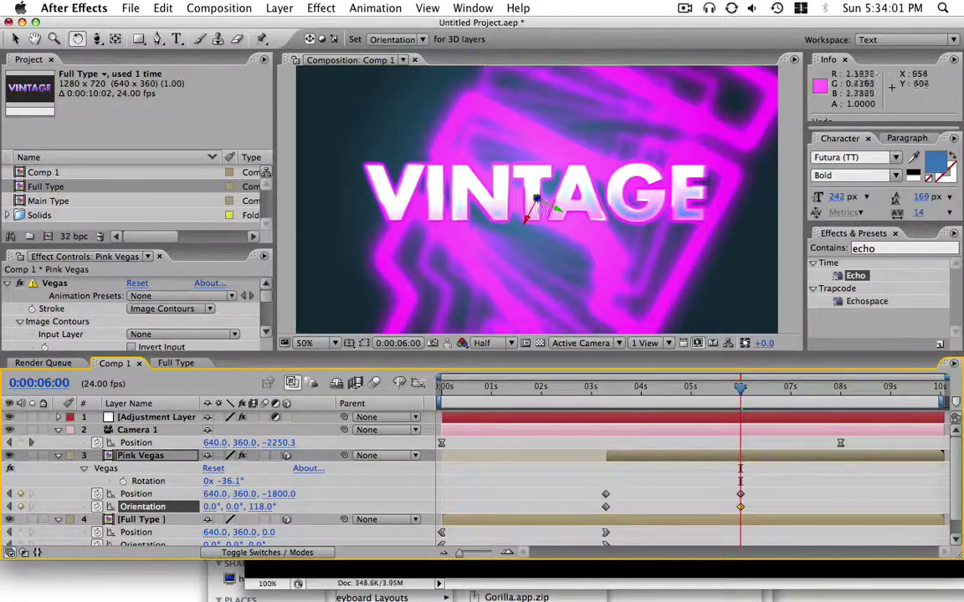
Push the Pink Vegas layer forward to Position Z -2296 at 0:00:06:00 and scrub the move around 0:00:04:00.
key("v")
left_click_drag(534, 205, 693, 151)
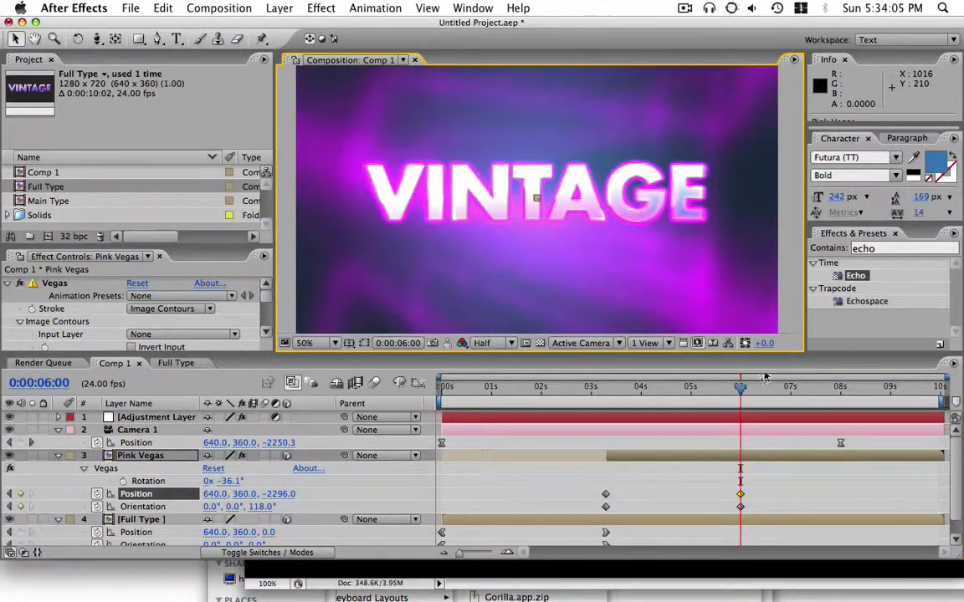
left_click_drag(607, 395, 641, 381)
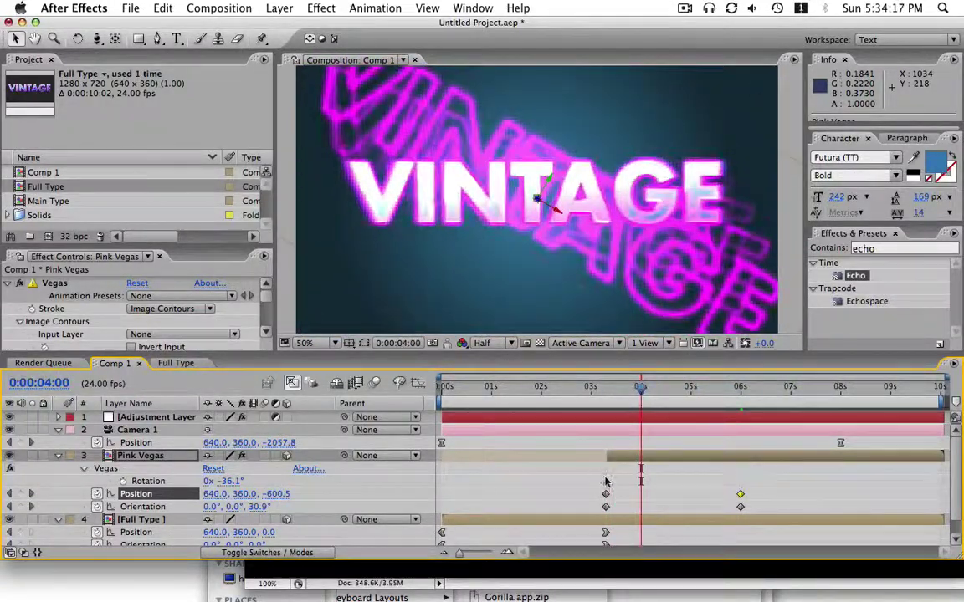
Apply Easy Ease to the Pink Vegas layer's Position and Orientation keyframes.
left_click_drag(588, 480, 743, 489)
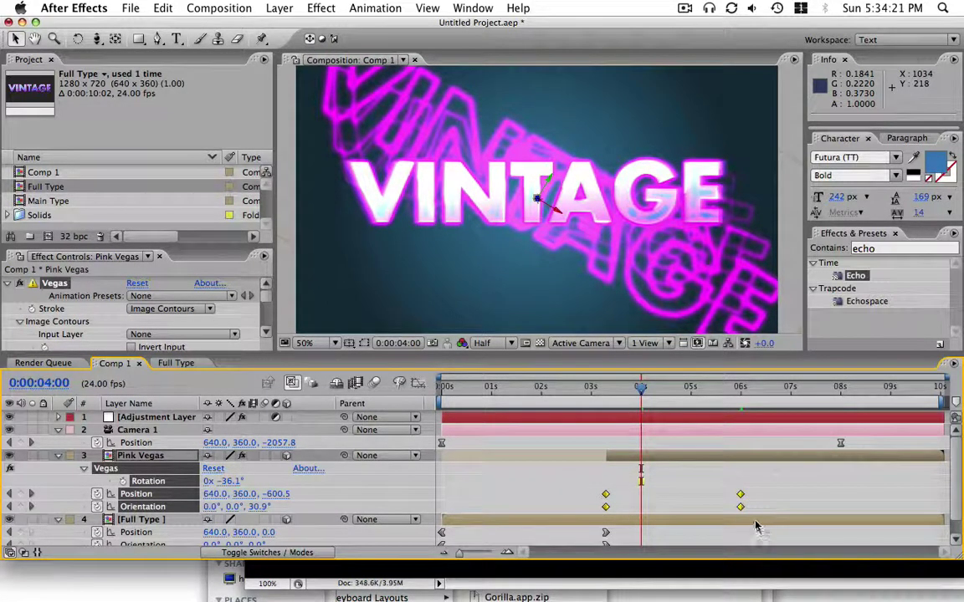
right_click(740, 510)
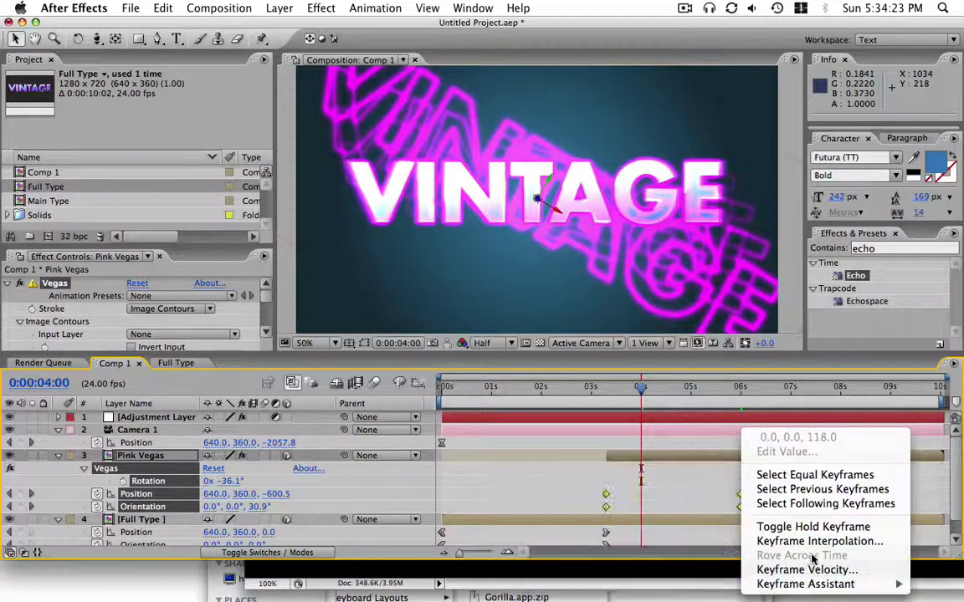
mouse_move(810, 589)
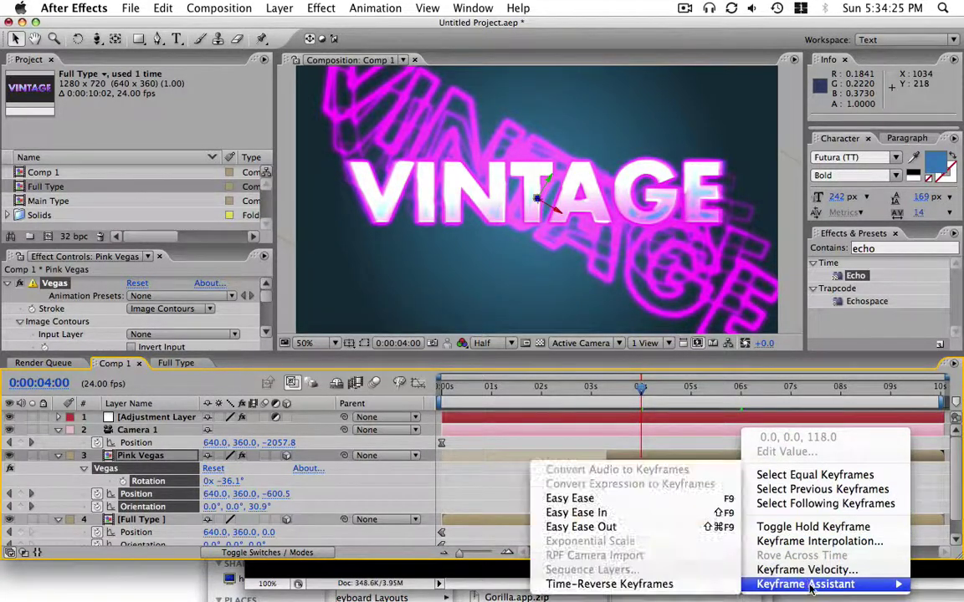
left_click(669, 499)
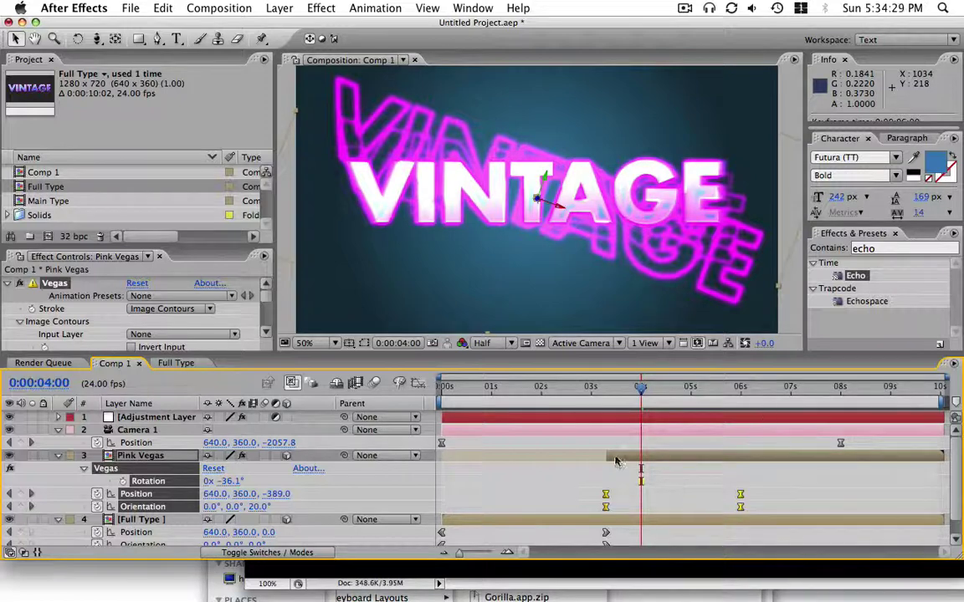
Reshape the Pink Vegas Position and Orientation speed curves to peak early and ease out long, with about 22% influence on the starting keyframes.
left_click(658, 489)
left_click_drag(583, 478, 755, 497)
left_click_drag(532, 476, 713, 515)
left_click(419, 384)
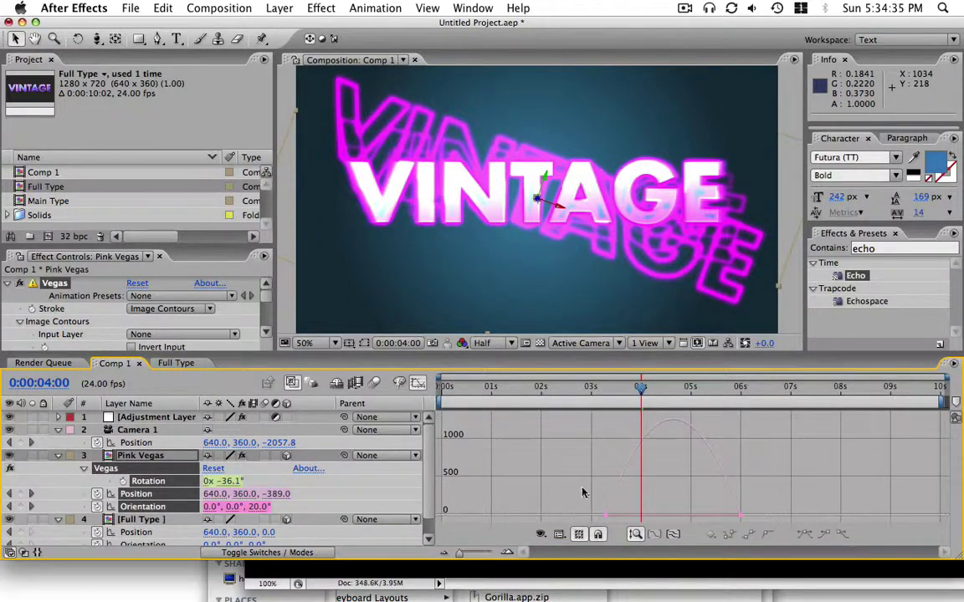
left_click_drag(583, 493, 753, 520)
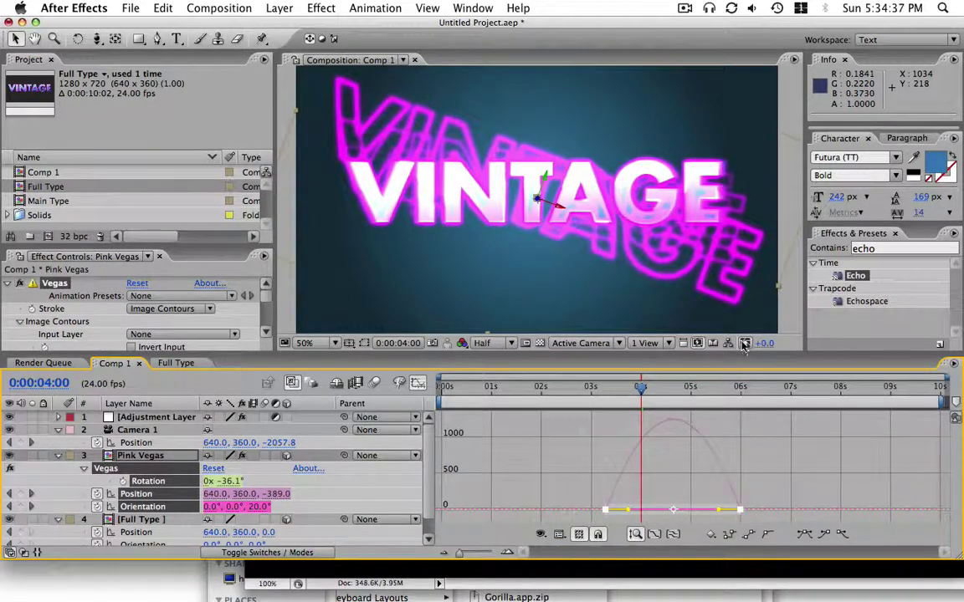
left_click_drag(571, 496, 827, 502)
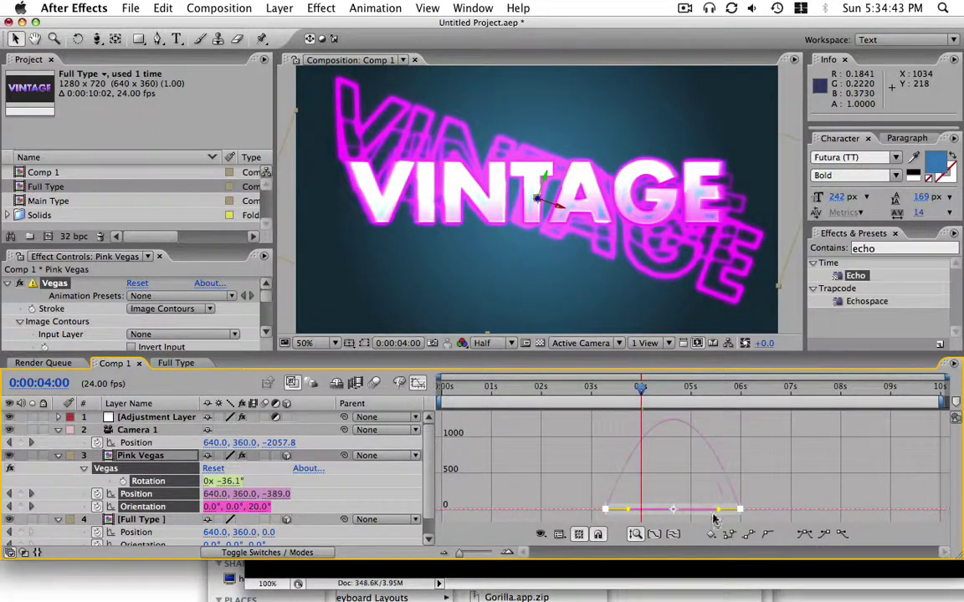
left_click_drag(720, 513, 659, 522)
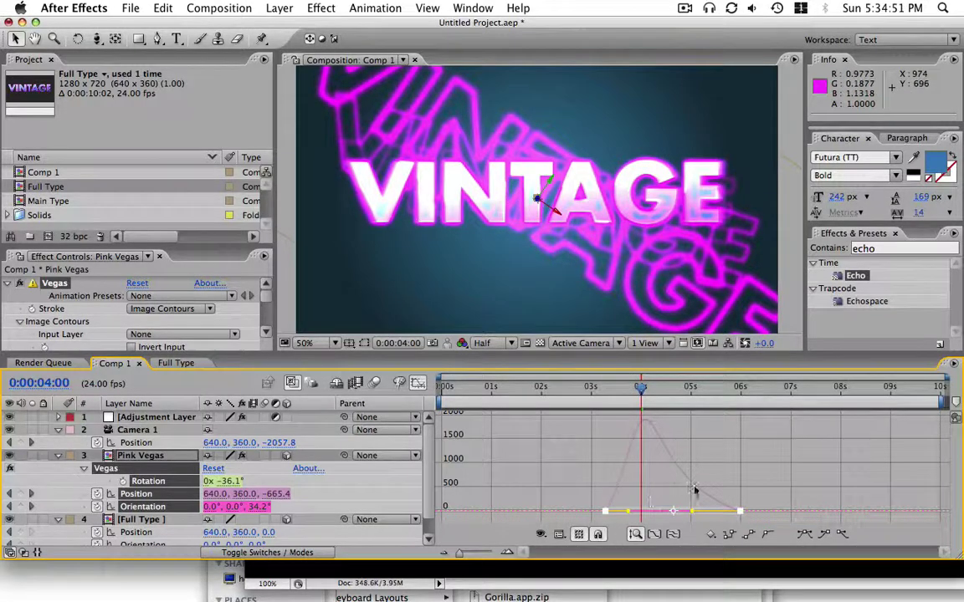
left_click_drag(693, 513, 633, 524)
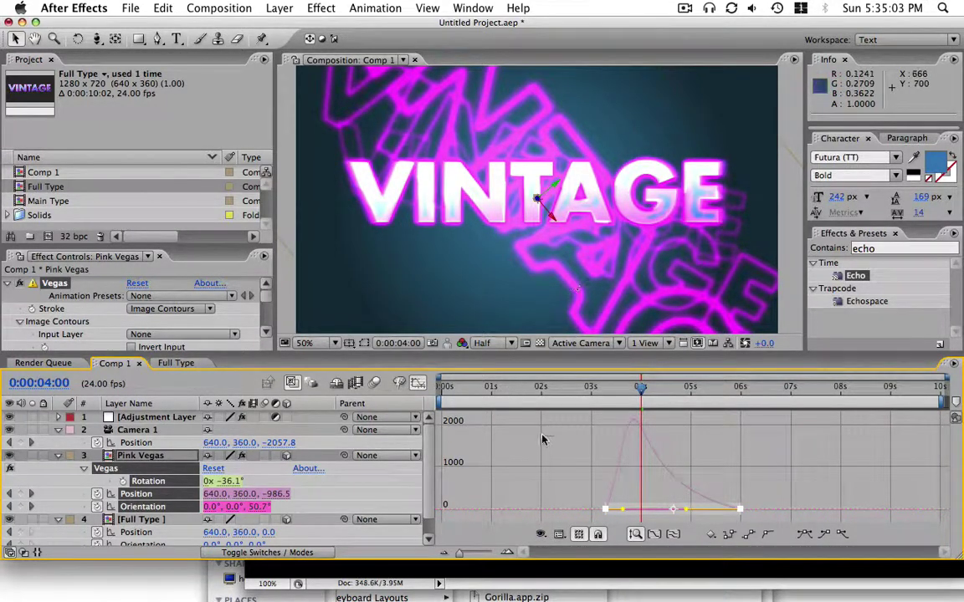
left_click_drag(621, 509, 617, 509)
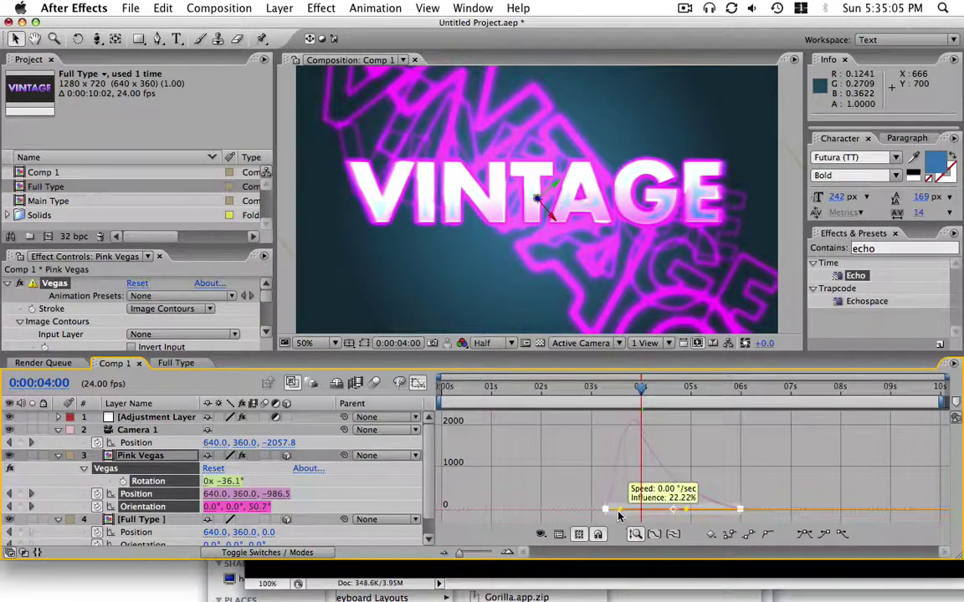
left_click(418, 383)
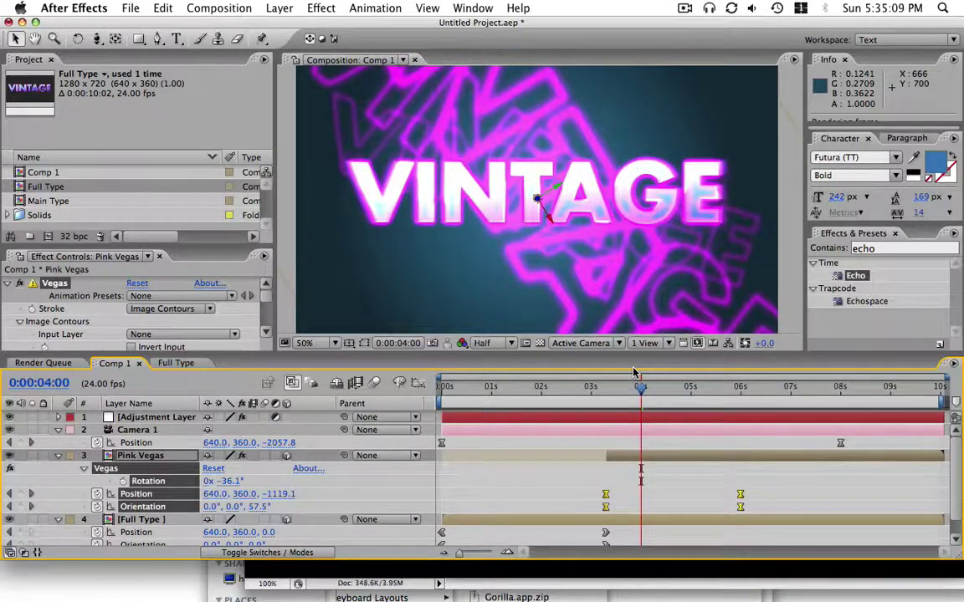
Preview the title animation and inspect the frames where the Pink Vegas layer passes the camera.
key("KP_0")
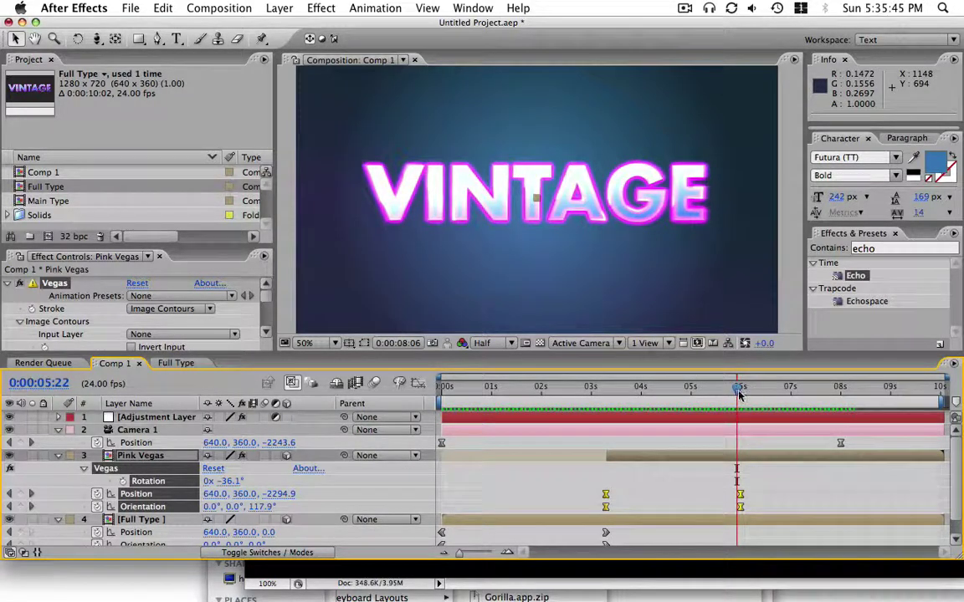
left_click_drag(738, 393, 755, 412)
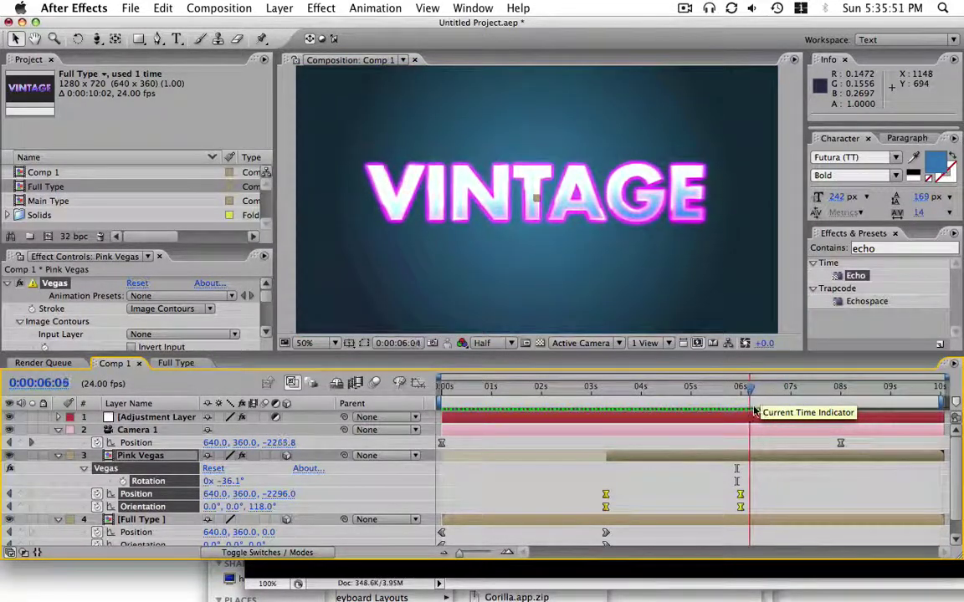
key("k")
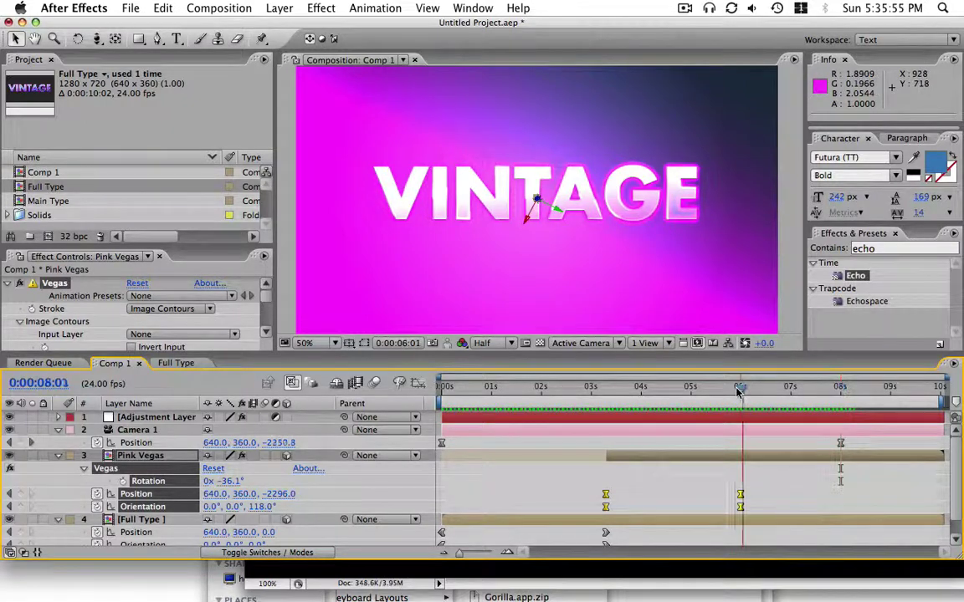
Push the Pink Vegas layer to Position Z -2589 at 0:00:06:00 and check the frames up to 0:00:08:16.
left_click(740, 389)
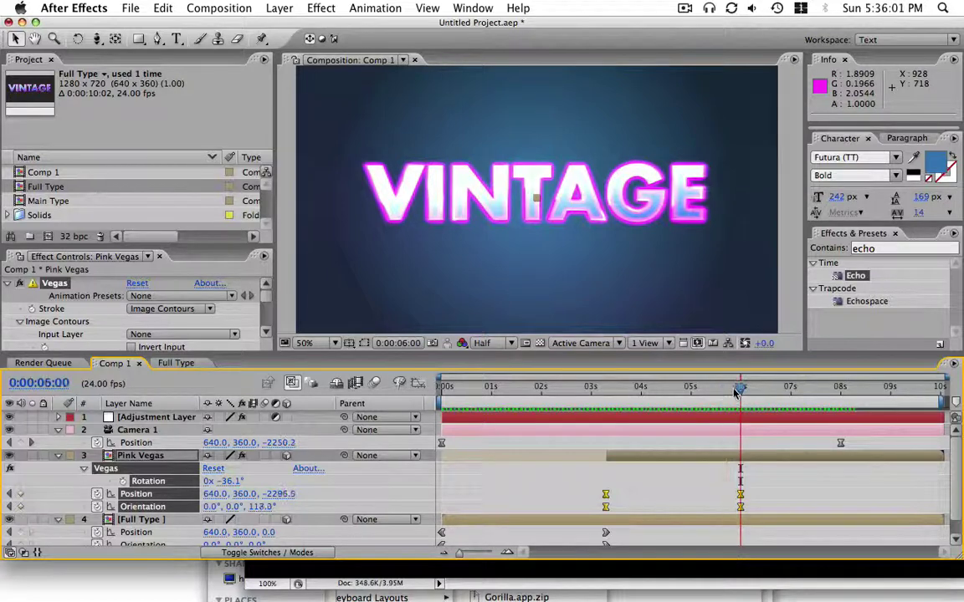
left_click(725, 484)
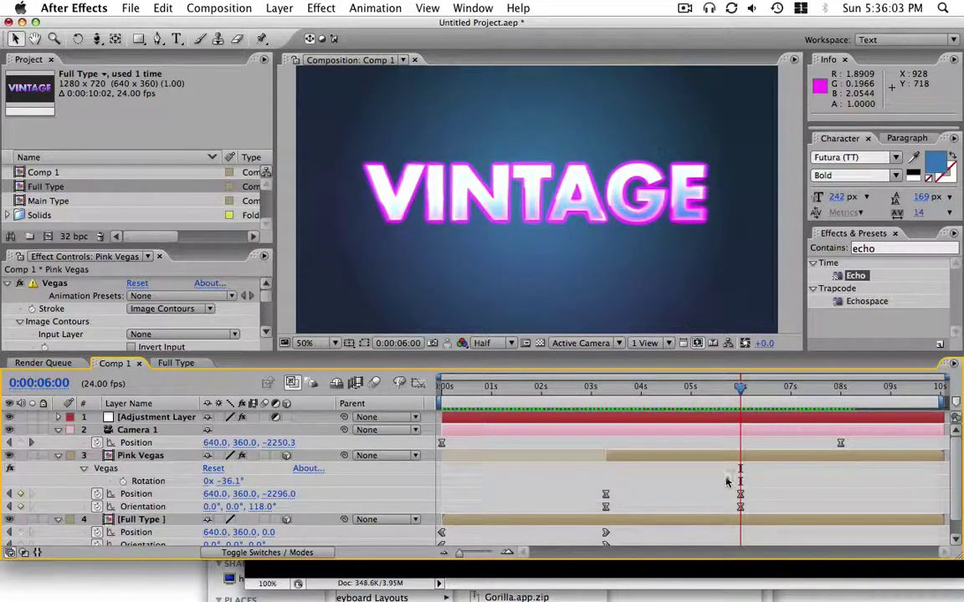
left_click_drag(596, 485, 776, 515)
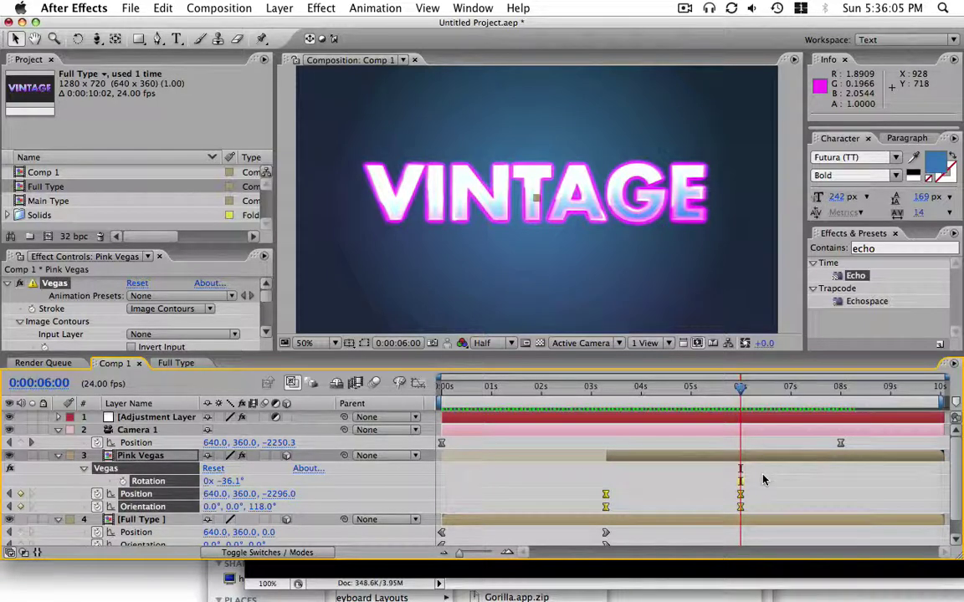
left_click(763, 479)
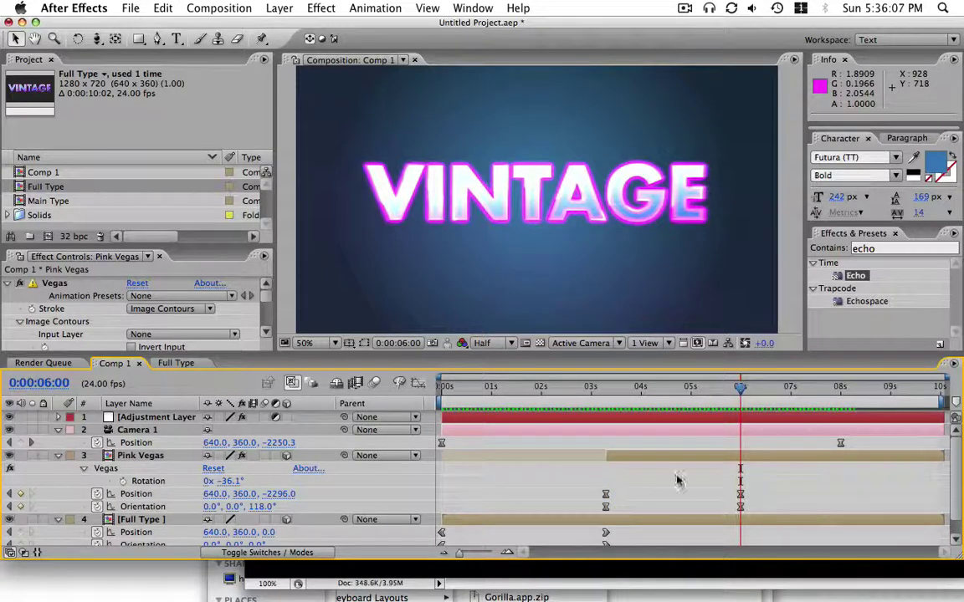
left_click_drag(281, 494, 255, 493)
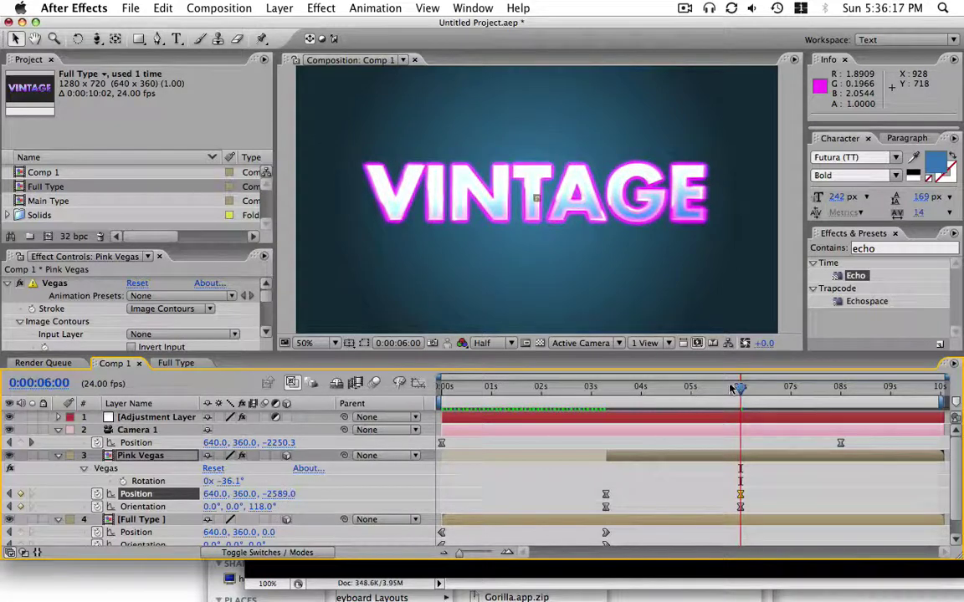
left_click_drag(734, 389, 787, 387)
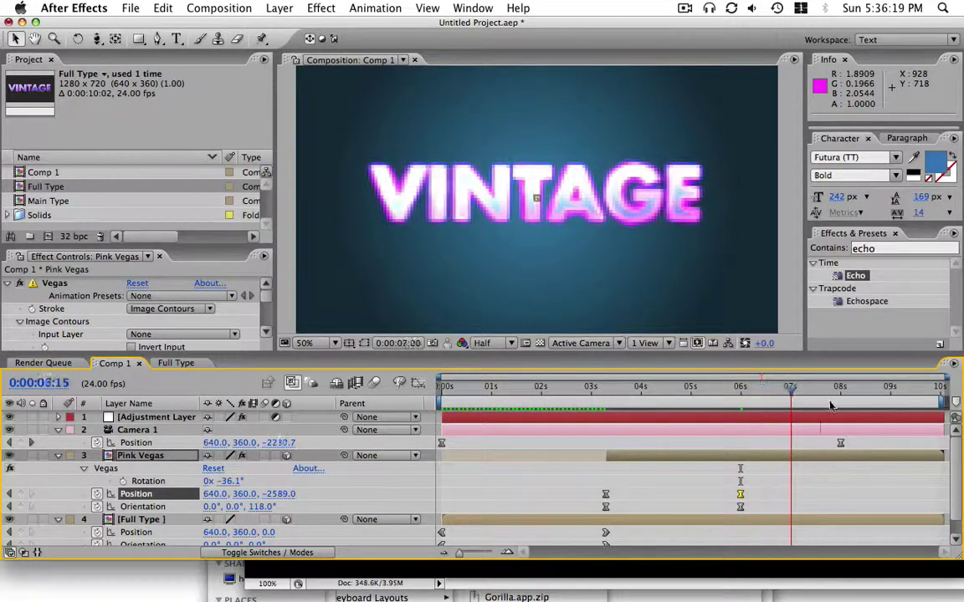
left_click(885, 403)
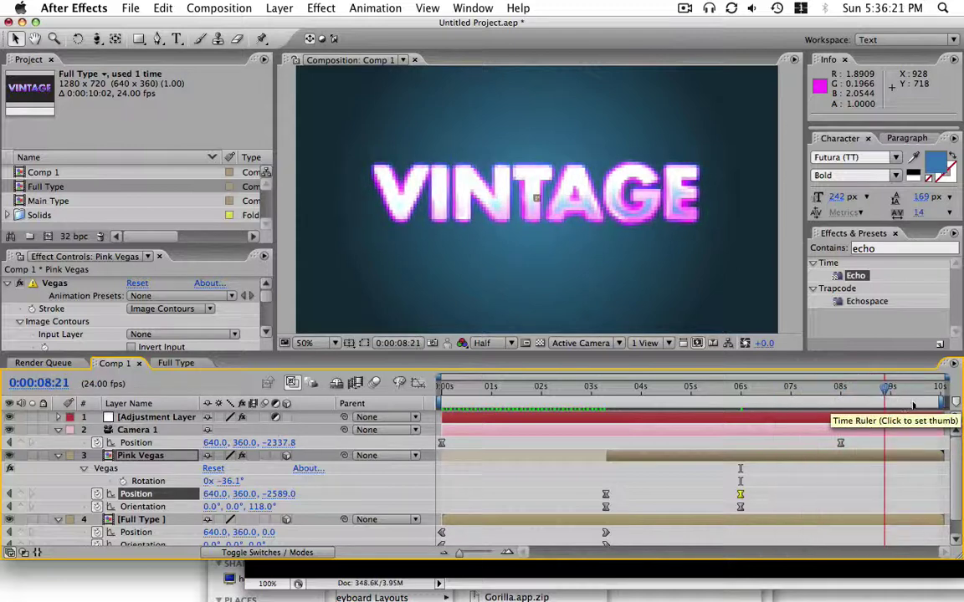
left_click_drag(912, 405, 873, 410)
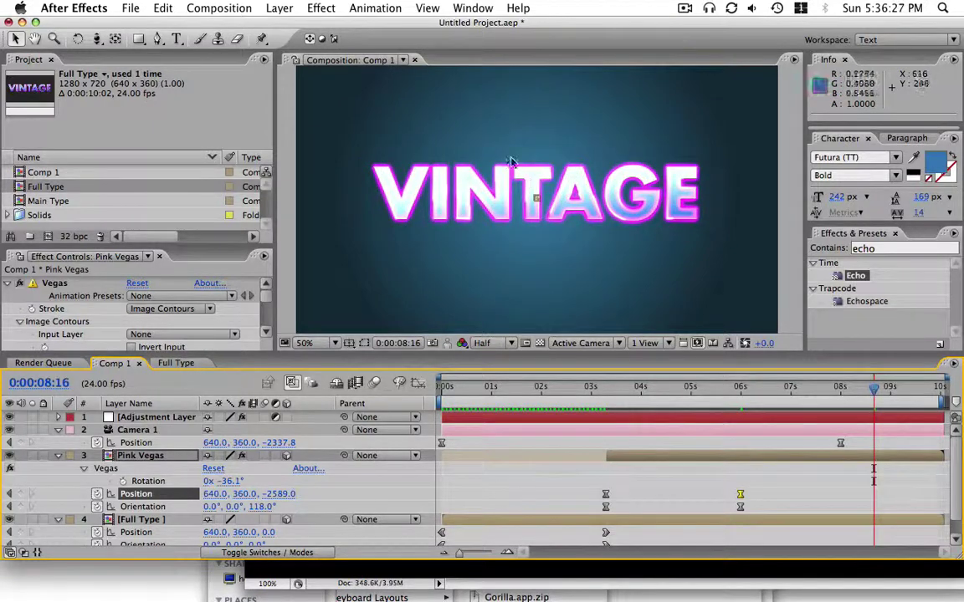
Darken the Ramp Start Color on Black Solid 1 to a blue with hue 203°, saturation 68% and brightness 24%.
scroll(167, 523, "down", 1)
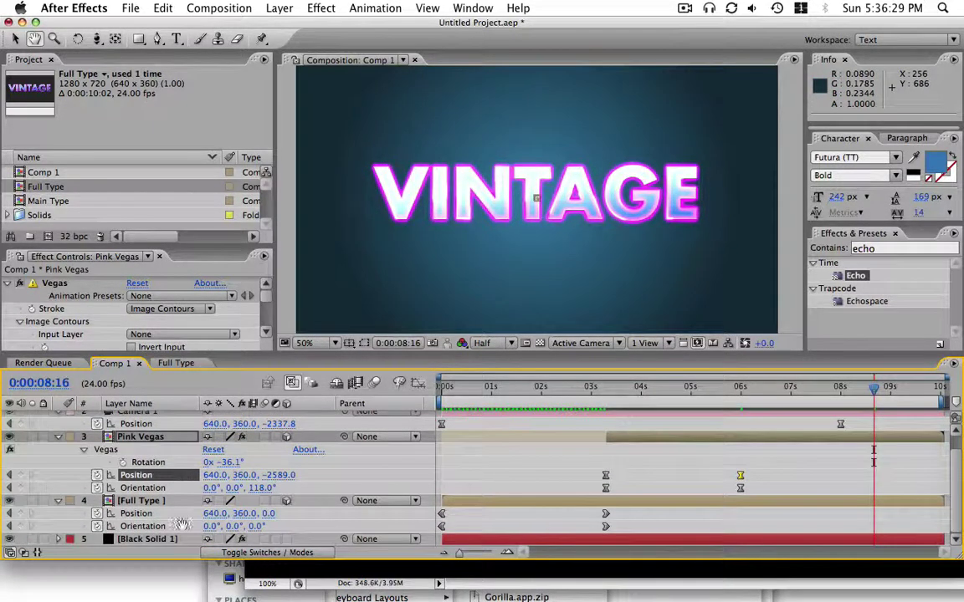
left_click(147, 539)
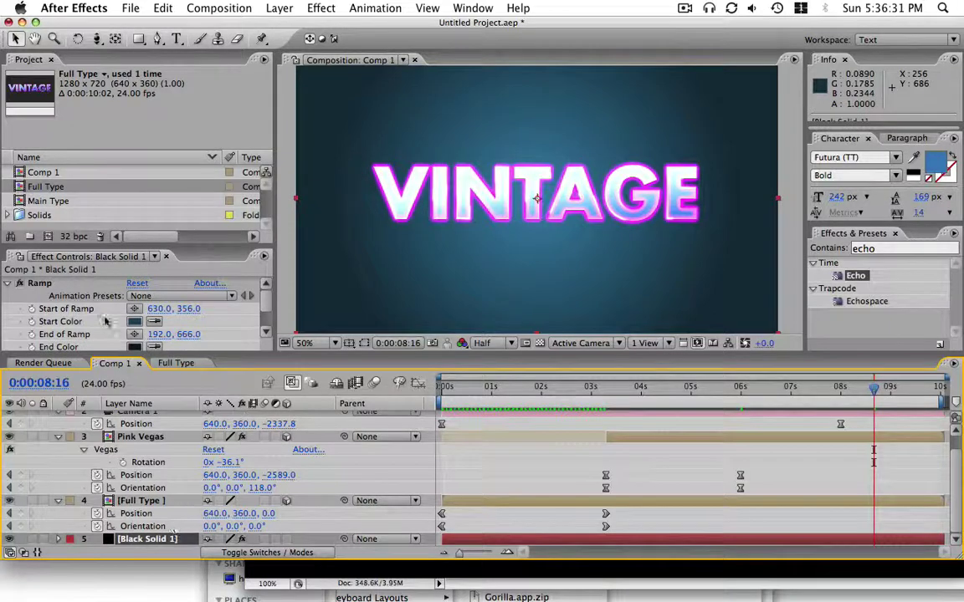
left_click(137, 322)
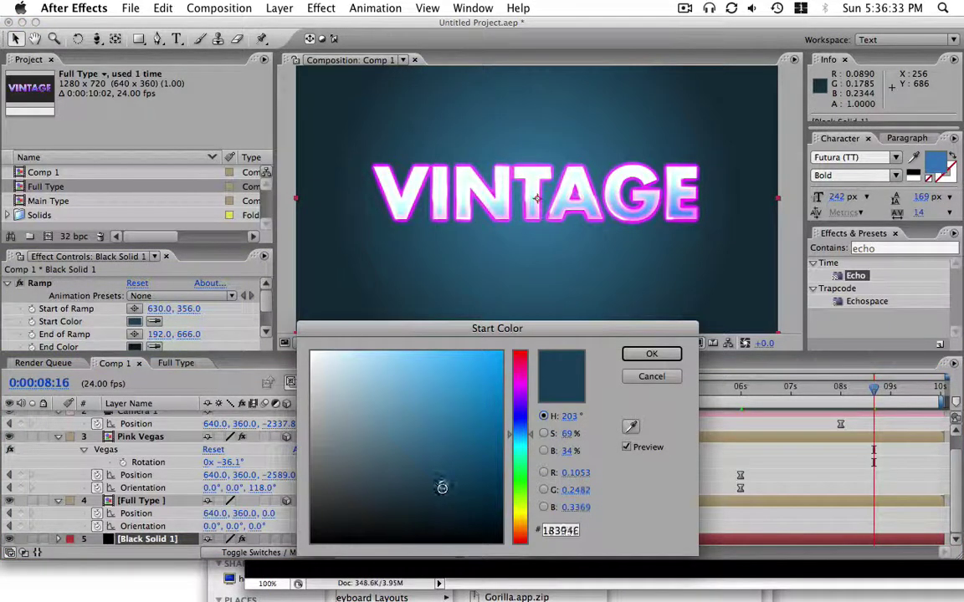
left_click_drag(442, 488, 440, 495)
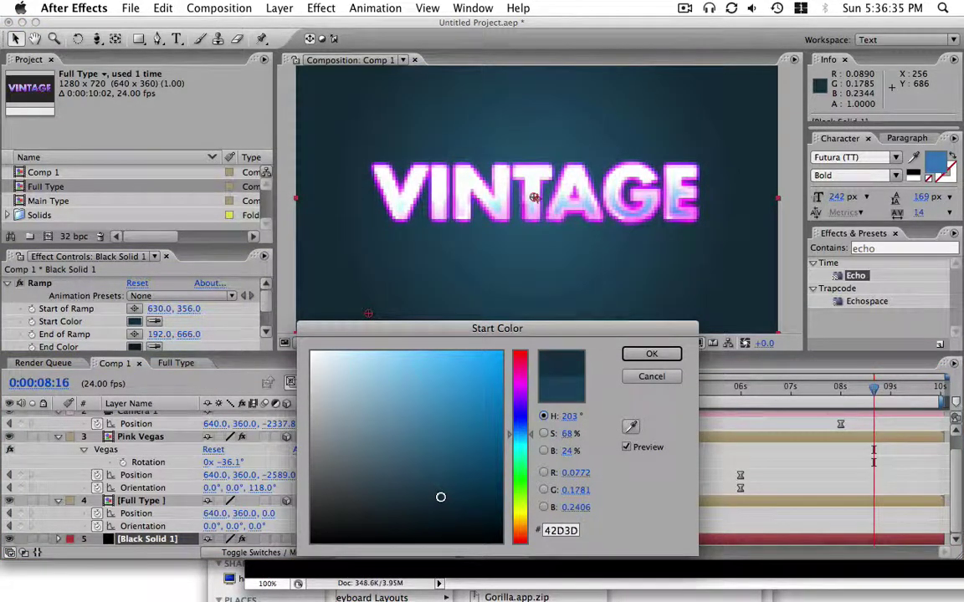
left_click(651, 354)
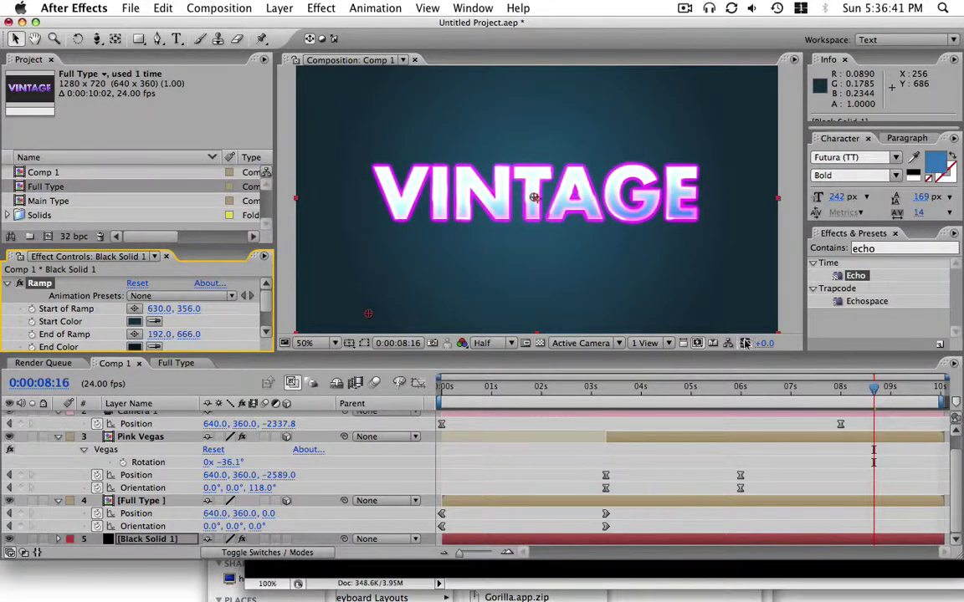
Add a starting Opacity keyframe of 100% to the adjustment layer at 0:00:02:12.
mouse_move(746, 352)
left_mouse_down()
mouse_move(751, 325)
mouse_move(754, 350)
left_mouse_up()
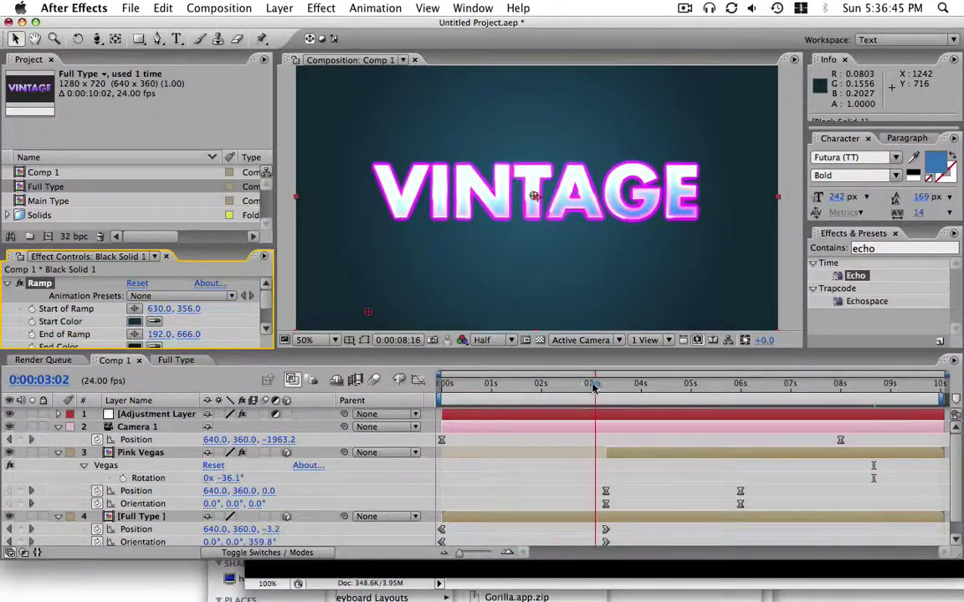
left_click_drag(577, 383, 601, 386)
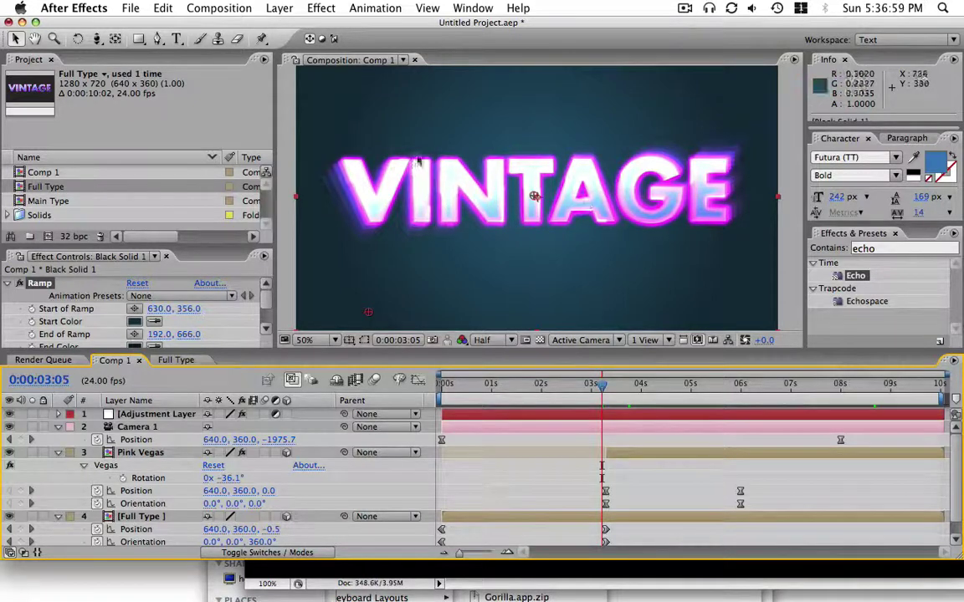
left_click(577, 387)
key("Page_Up")
key("Page_Up")
key("Page_Up")
key("Page_Up")
key("Page_Up")
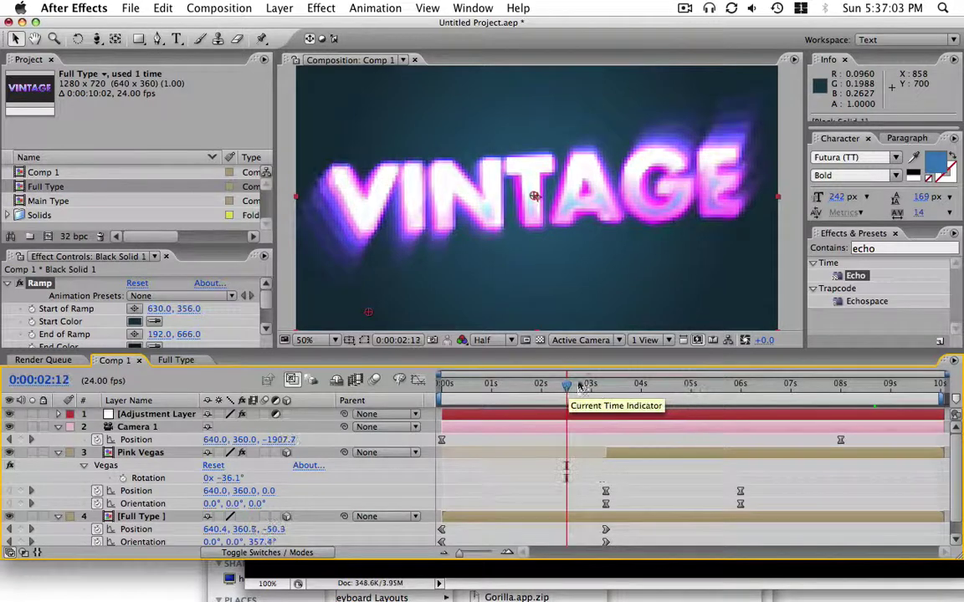
left_click(155, 415)
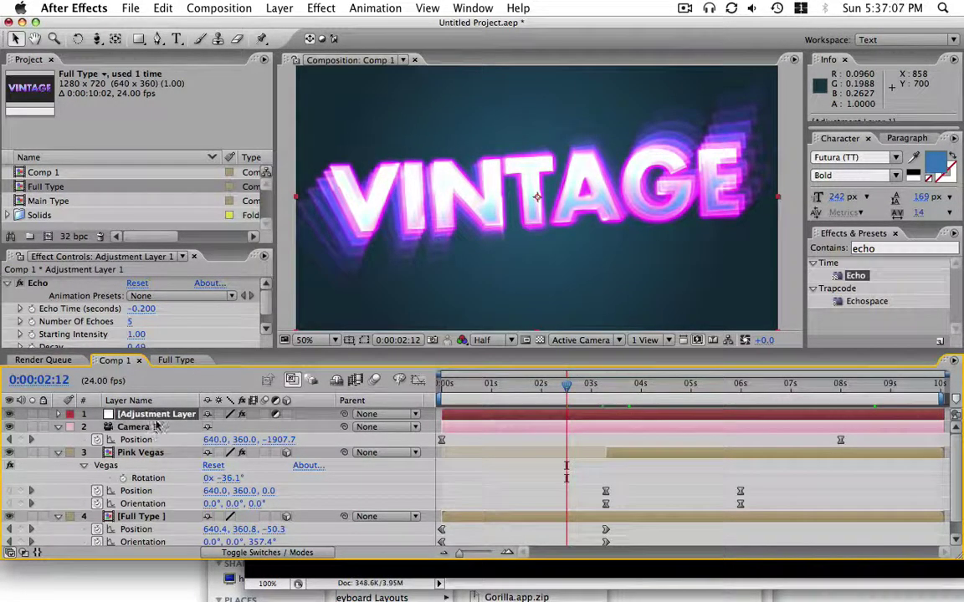
key("t")
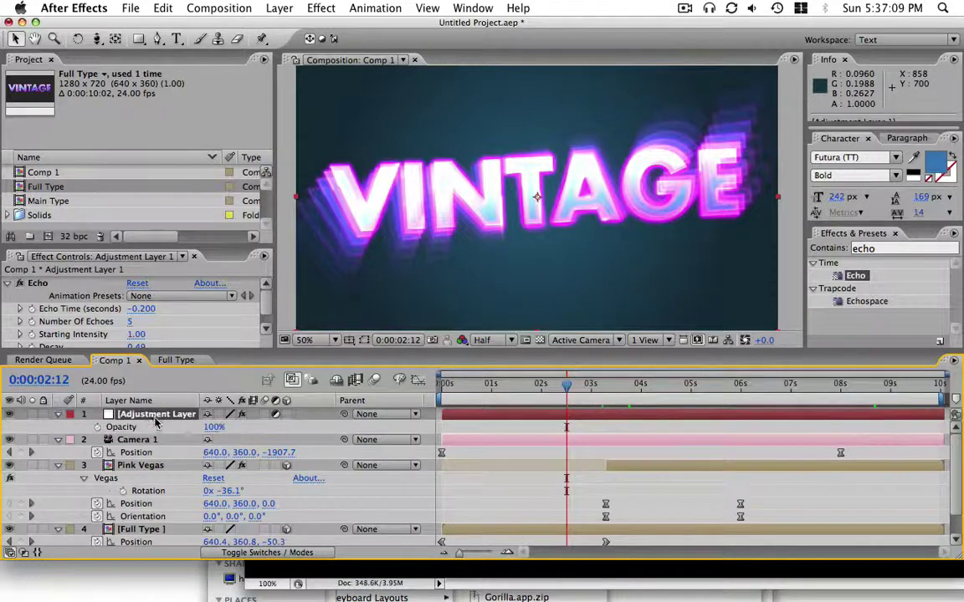
left_click(97, 428)
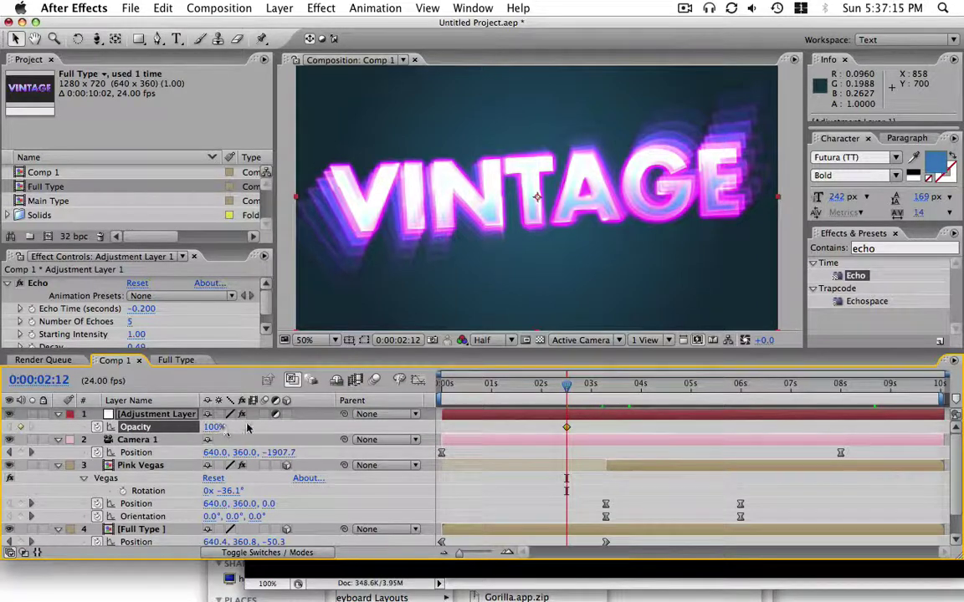
Set the adjustment layer's Opacity to 22% at 0:00:05:22.
left_click_drag(716, 389, 737, 411)
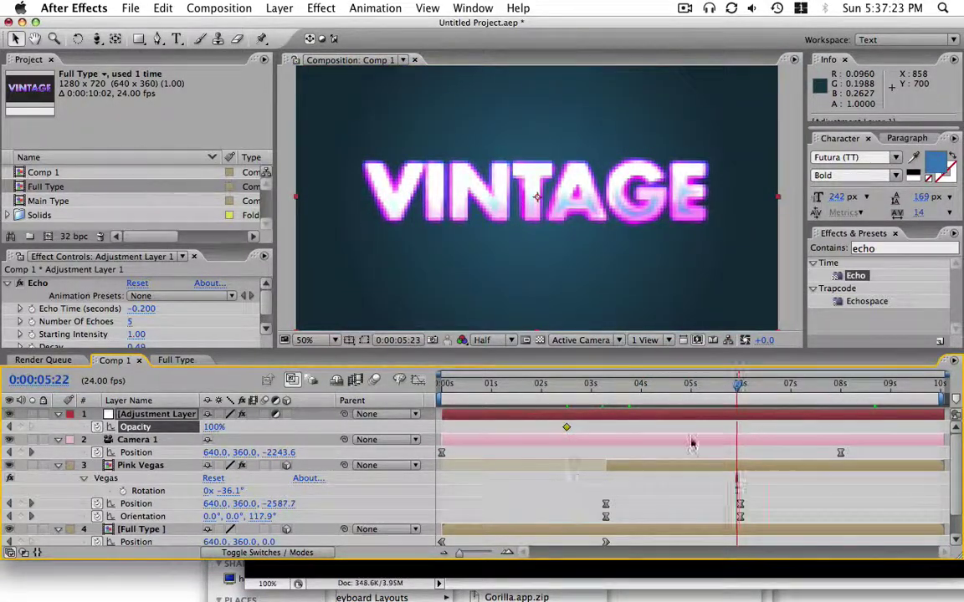
left_click_drag(214, 427, 168, 439)
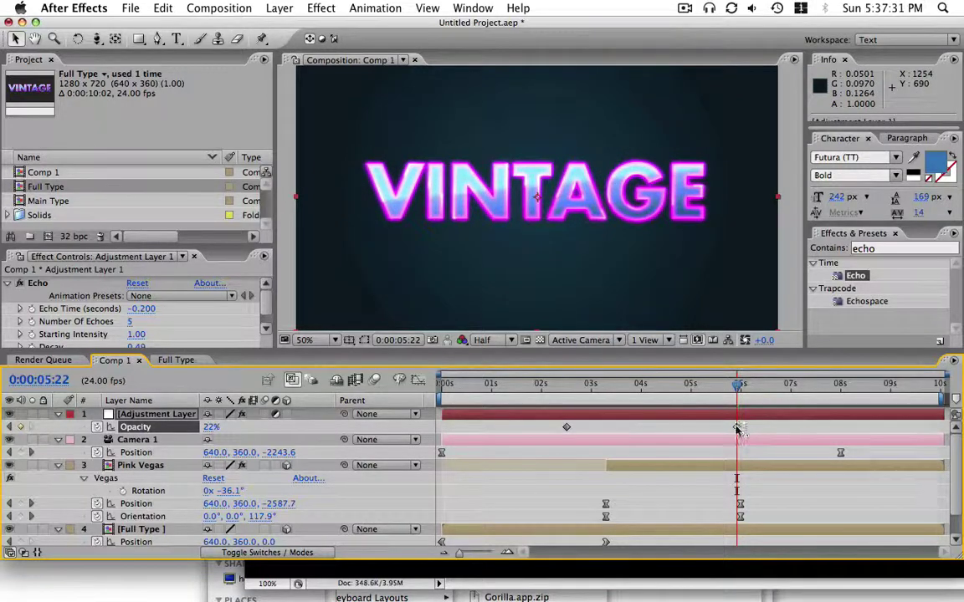
Move the adjustment layer's ending Opacity keyframe to 0:00:05:10 and check the frame at 0:00:03:12.
left_click_drag(575, 387, 616, 390)
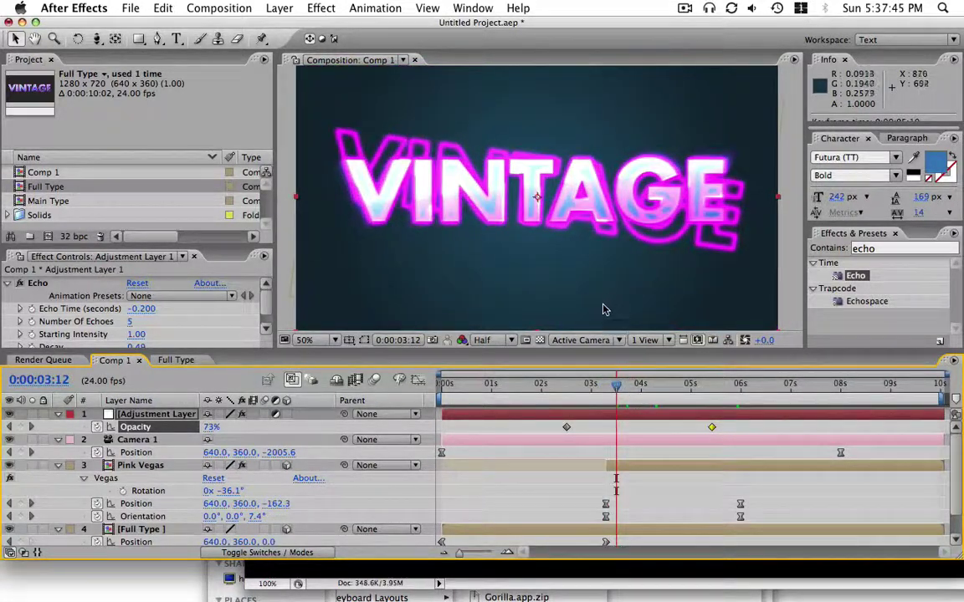
Darken the Ramp End Color on Black Solid 1 to a near-black blue with hue 203°, saturation 51% and brightness 6%.
left_click_drag(604, 351, 609, 390)
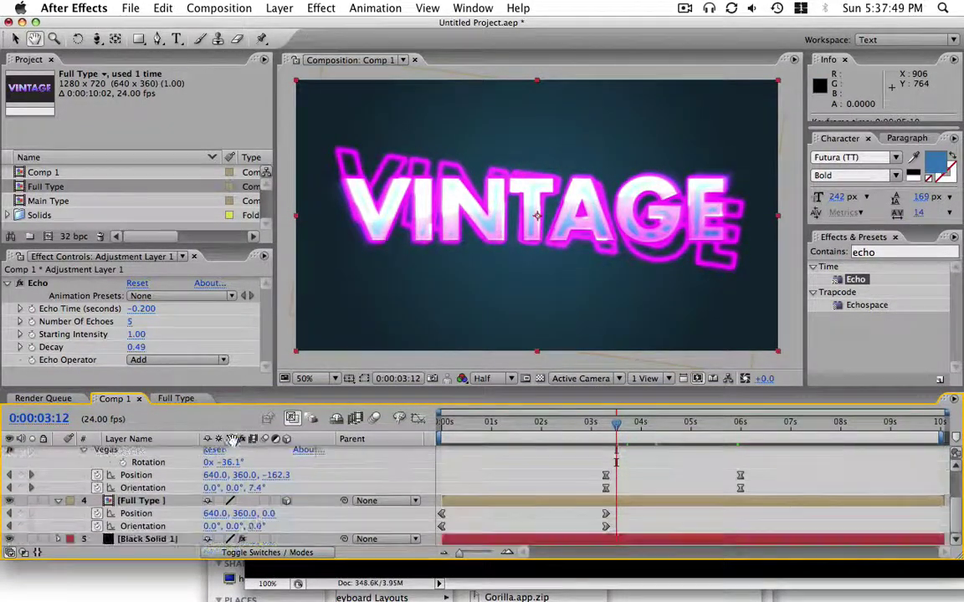
scroll(235, 515, "down", 3)
left_click(157, 539)
left_click(134, 347)
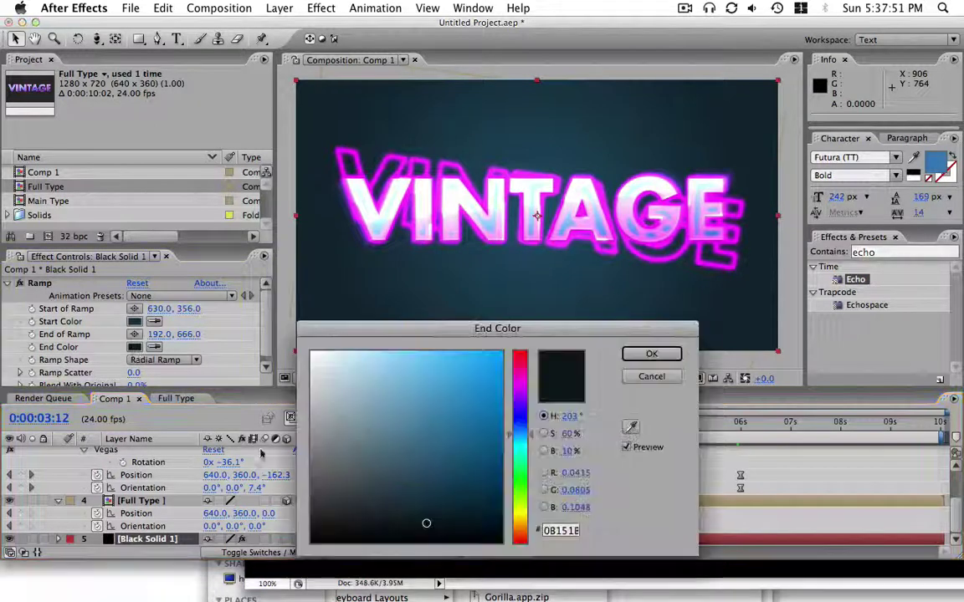
left_click_drag(396, 527, 406, 532)
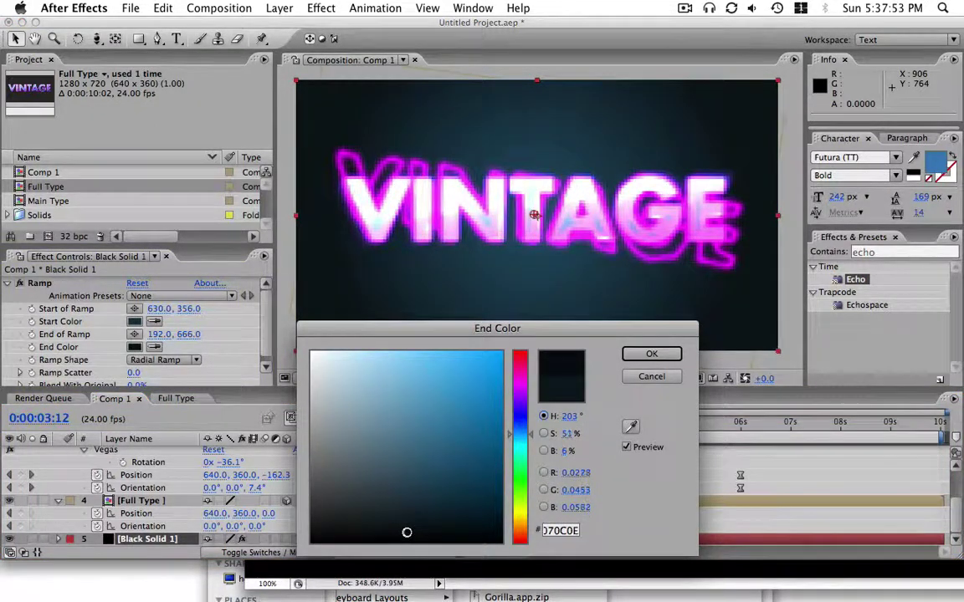
left_click(652, 354)
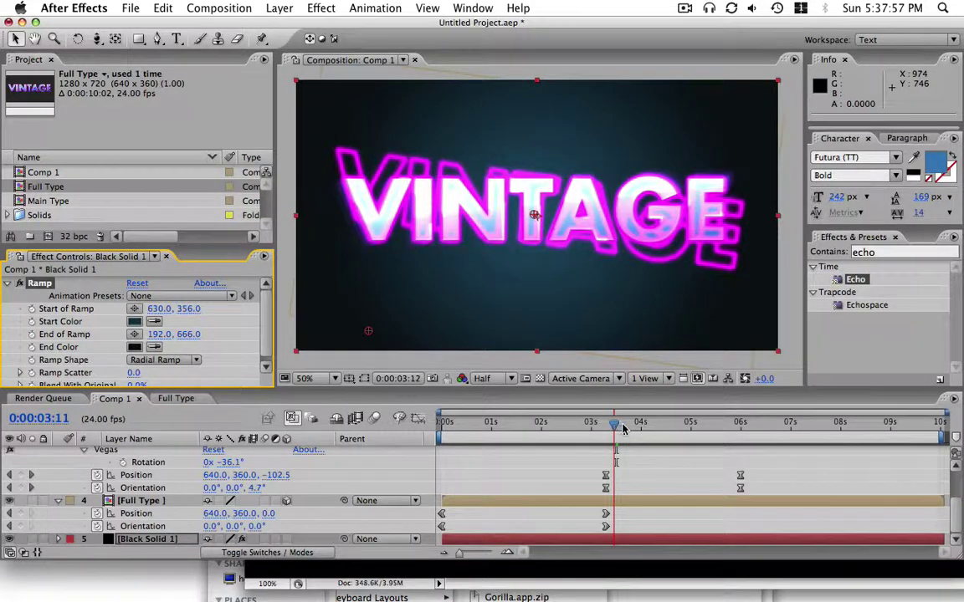
Change the Vegas stroke color on the Pink Vegas layer to a blue with hue 227°, saturation 56% and brightness 78%, and preview the animation.
mouse_move(623, 429)
left_mouse_down()
mouse_move(639, 425)
mouse_move(611, 427)
mouse_move(636, 433)
left_mouse_up()
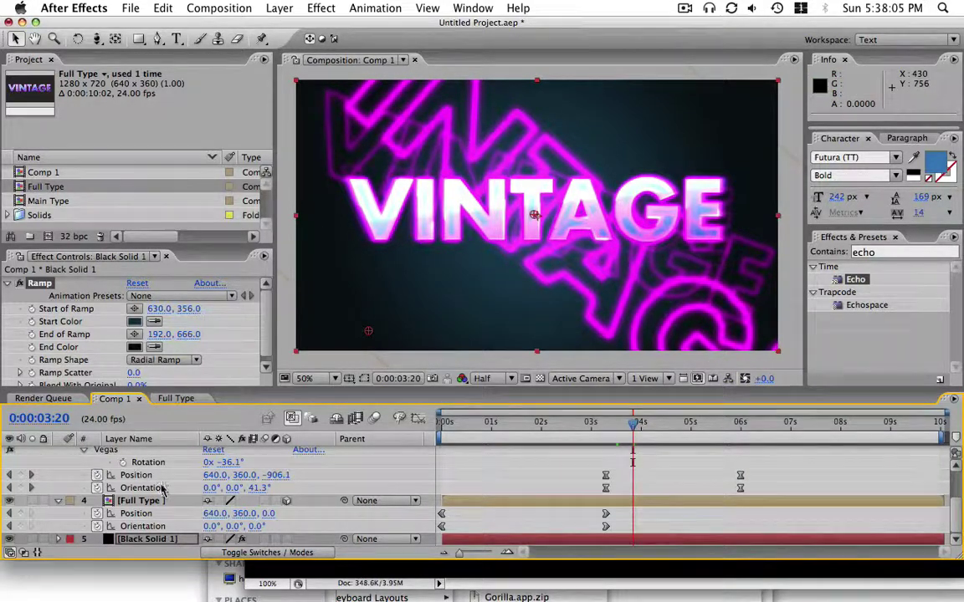
left_click(142, 451)
scroll(148, 468, "up", 3)
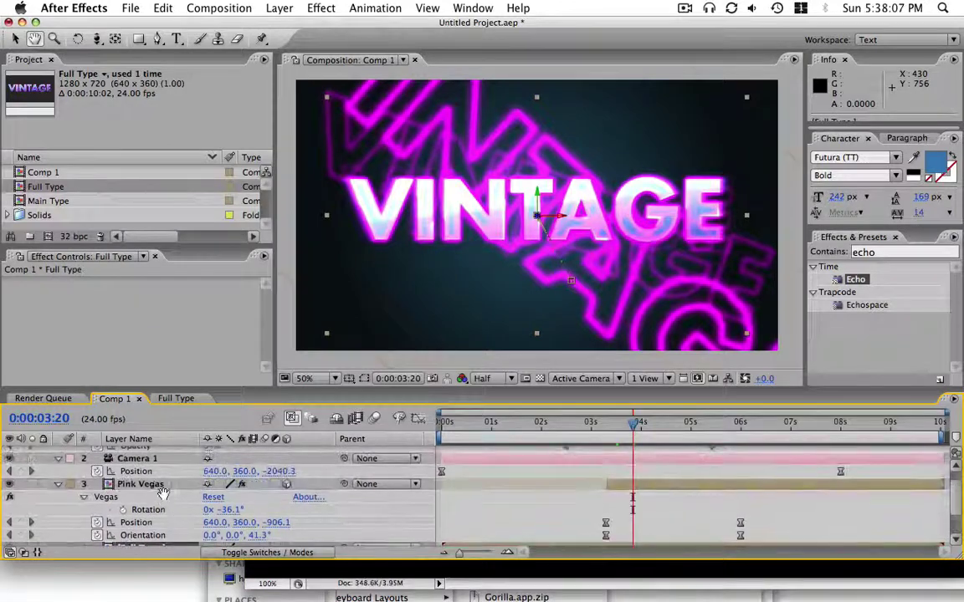
left_click(166, 492)
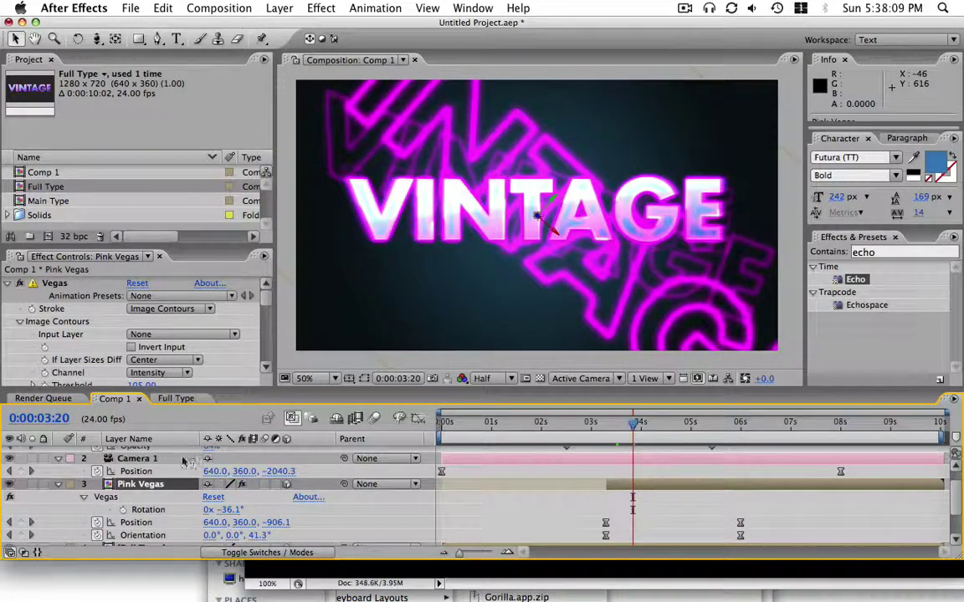
left_click_drag(265, 297, 269, 330)
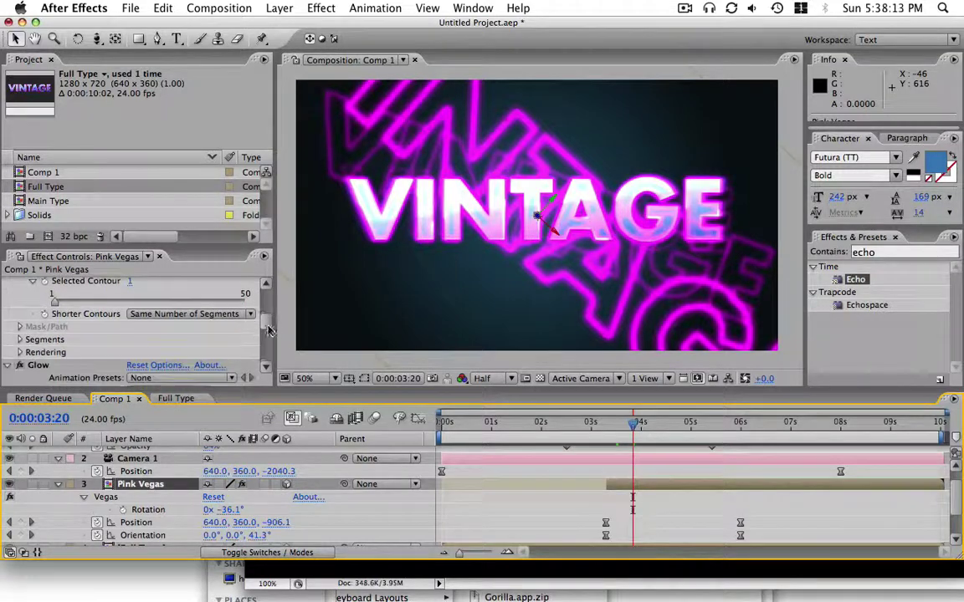
left_click(19, 353)
scroll(255, 338, "down", 3)
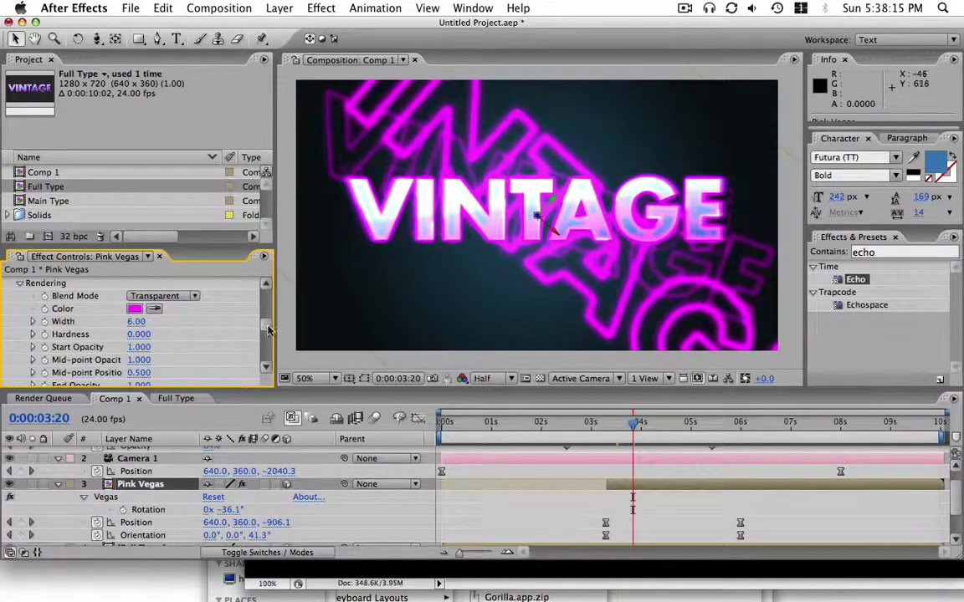
scroll(264, 297, "up", 10)
left_click_drag(264, 307, 265, 335)
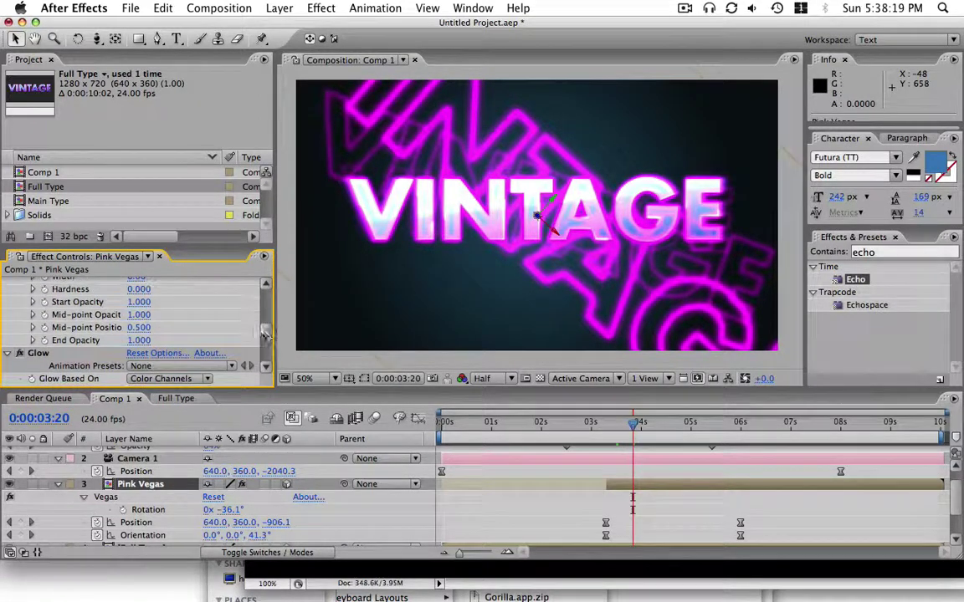
scroll(167, 326, "up", 3)
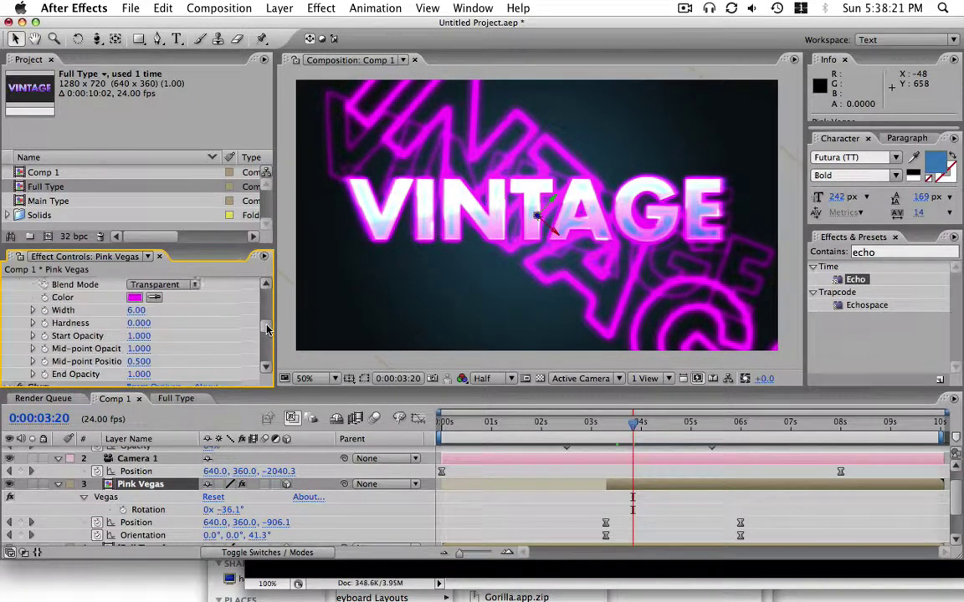
left_click(134, 316)
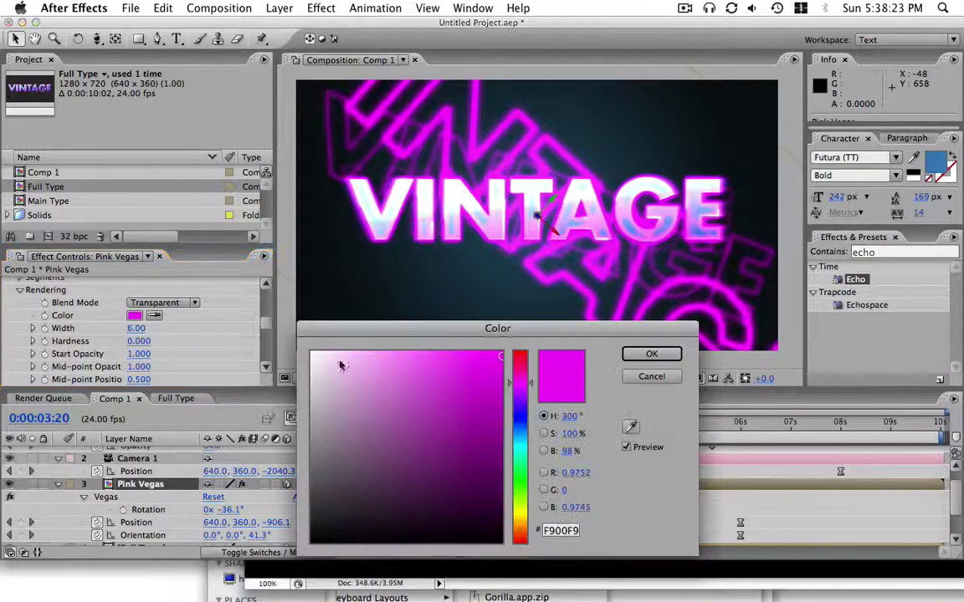
left_click(515, 427)
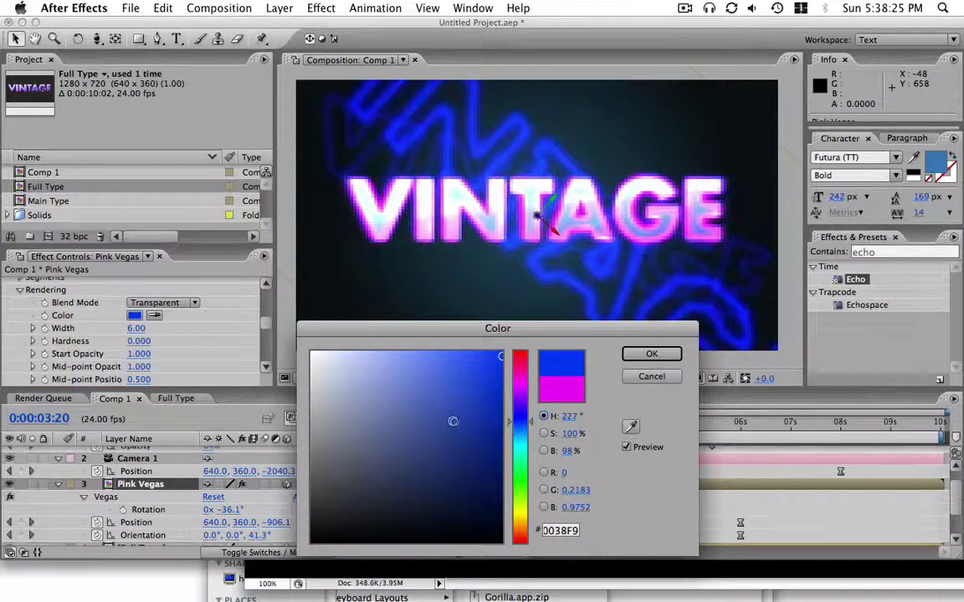
mouse_move(452, 422)
left_mouse_down()
mouse_move(448, 405)
mouse_move(412, 395)
left_mouse_up()
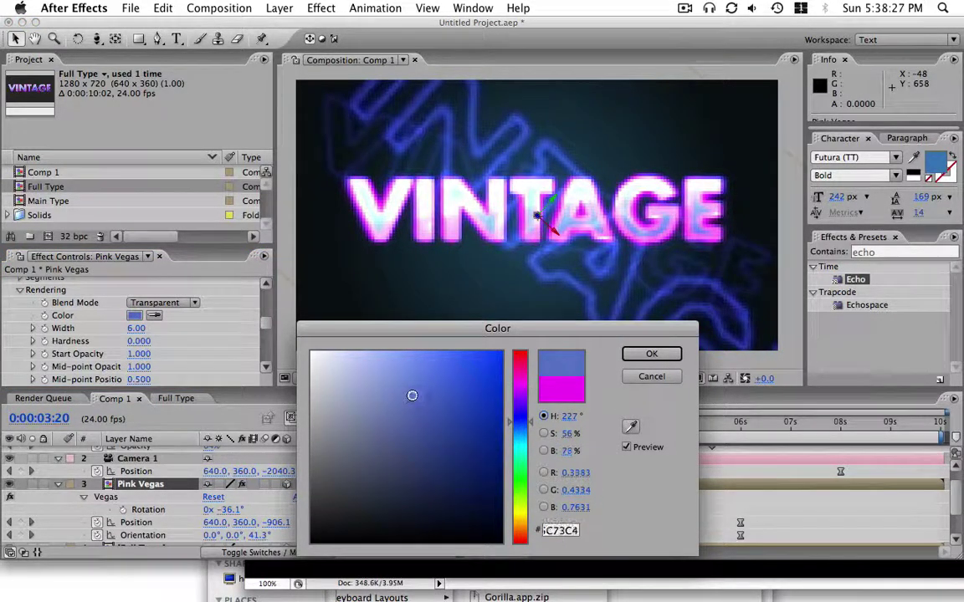
left_click(651, 354)
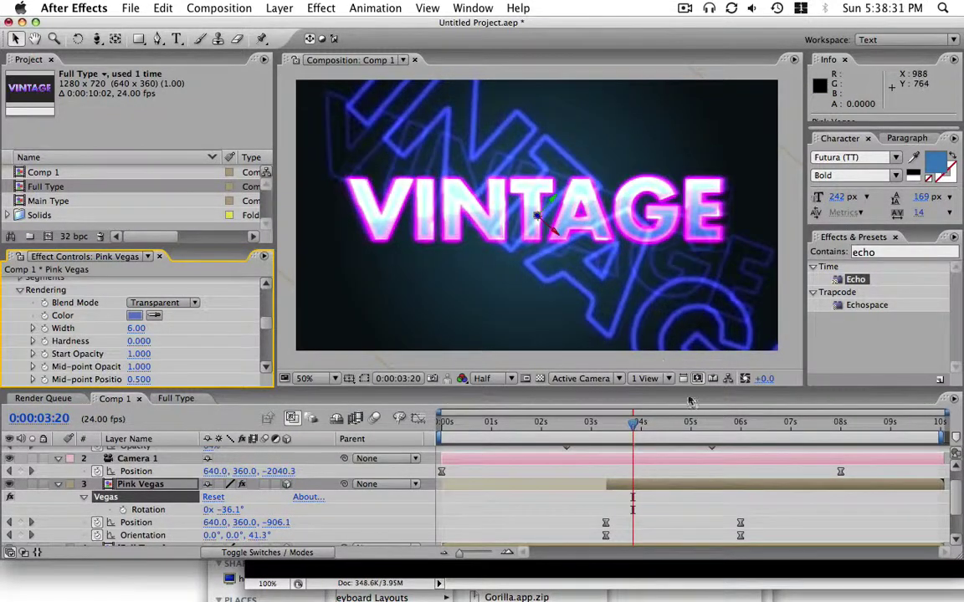
key("space")
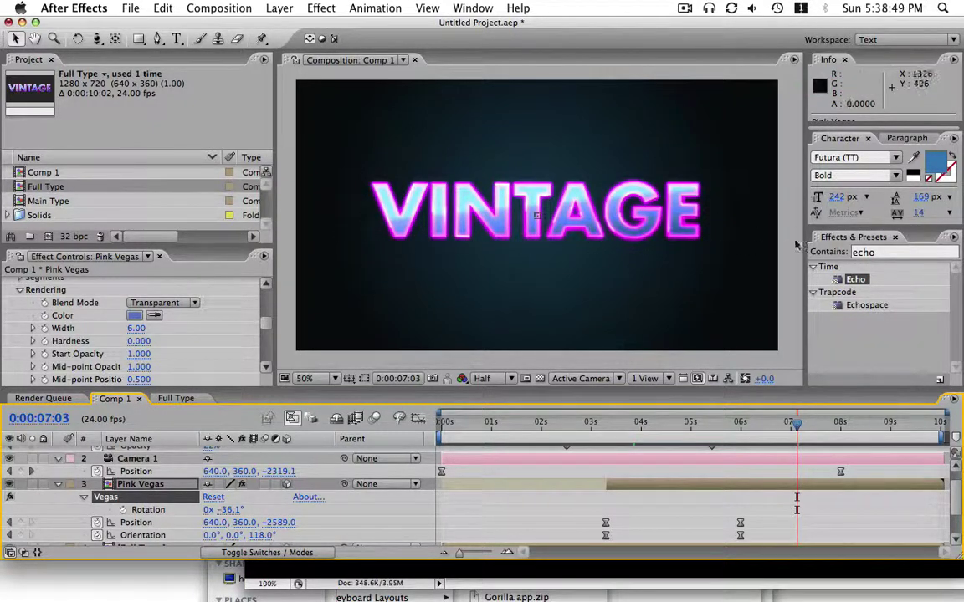
mouse_move(704, 425)
left_mouse_down()
mouse_move(728, 425)
mouse_move(640, 426)
mouse_move(690, 426)
left_mouse_up()
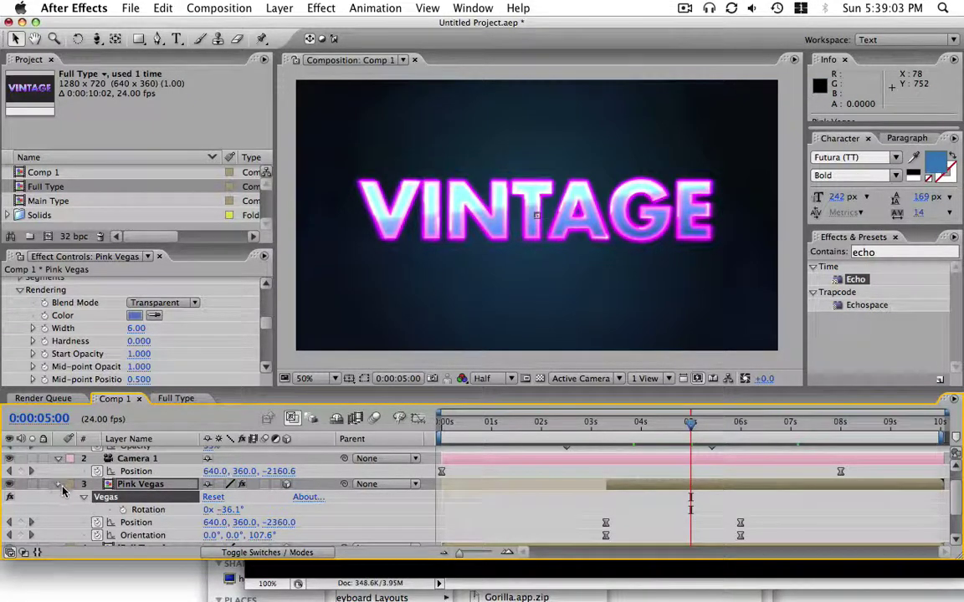
Duplicate the Full Type layer and place the copy directly above the Pink Vegas layer.
left_click(60, 485)
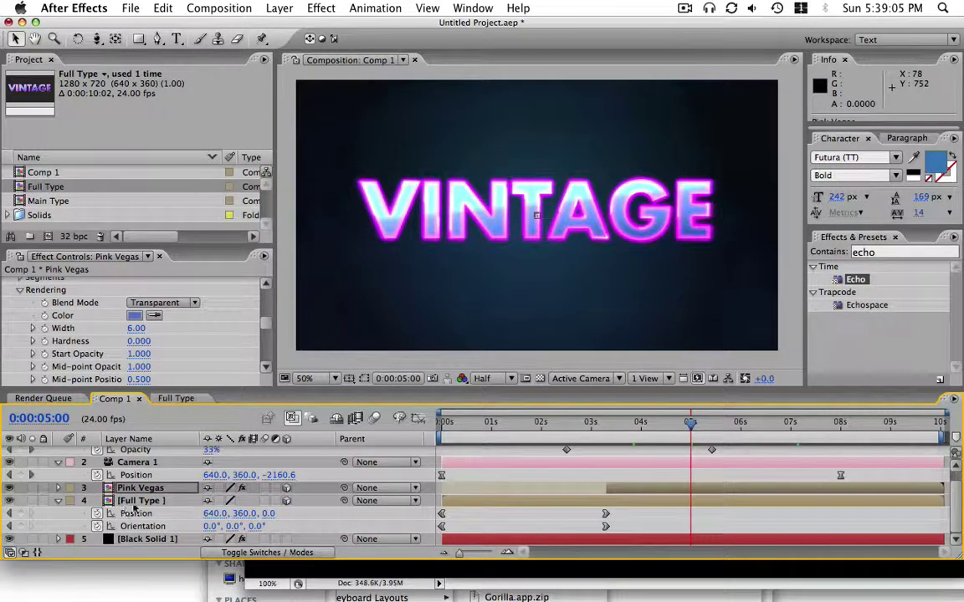
left_click(140, 500)
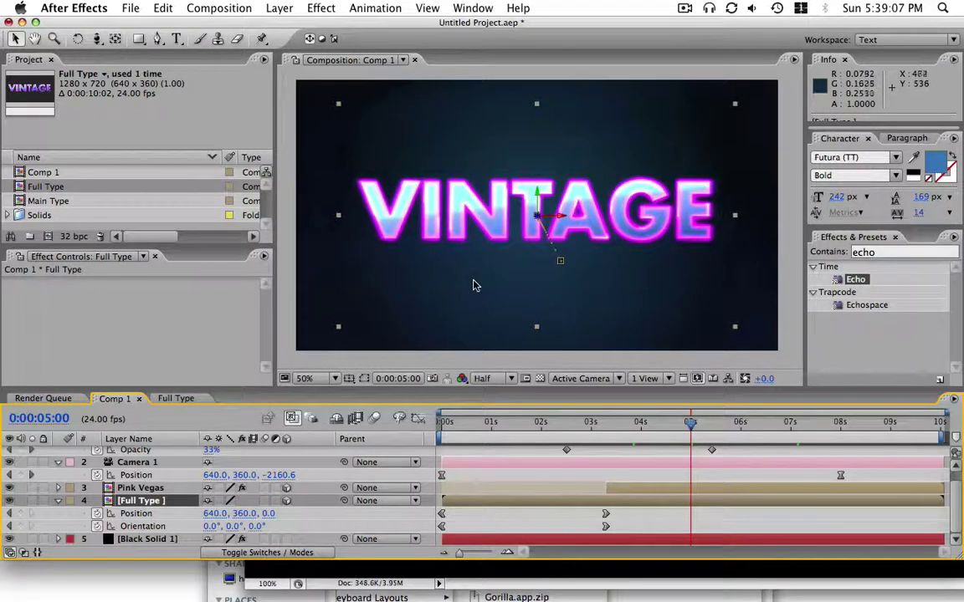
left_click(141, 488)
left_click(155, 501)
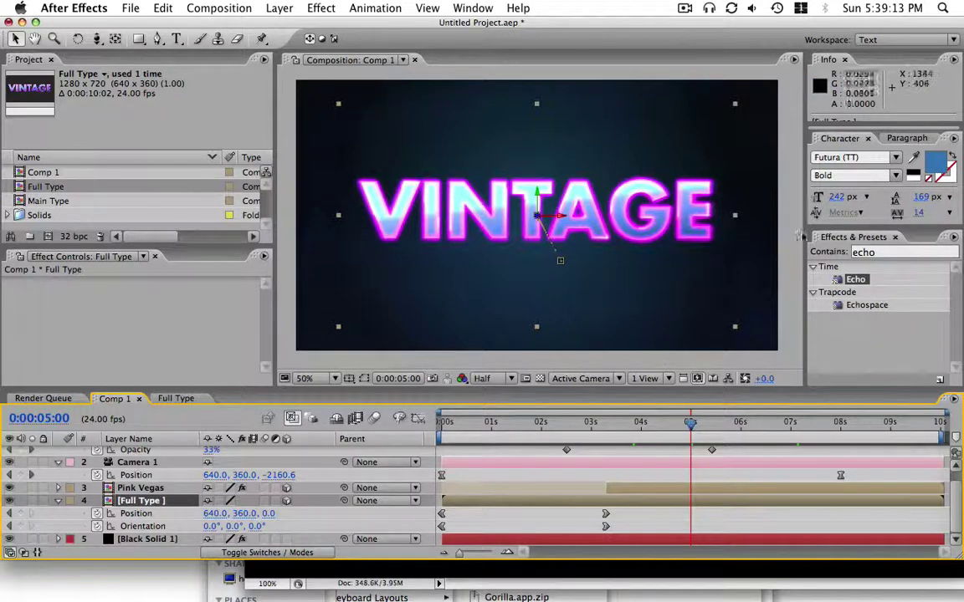
left_click(142, 502)
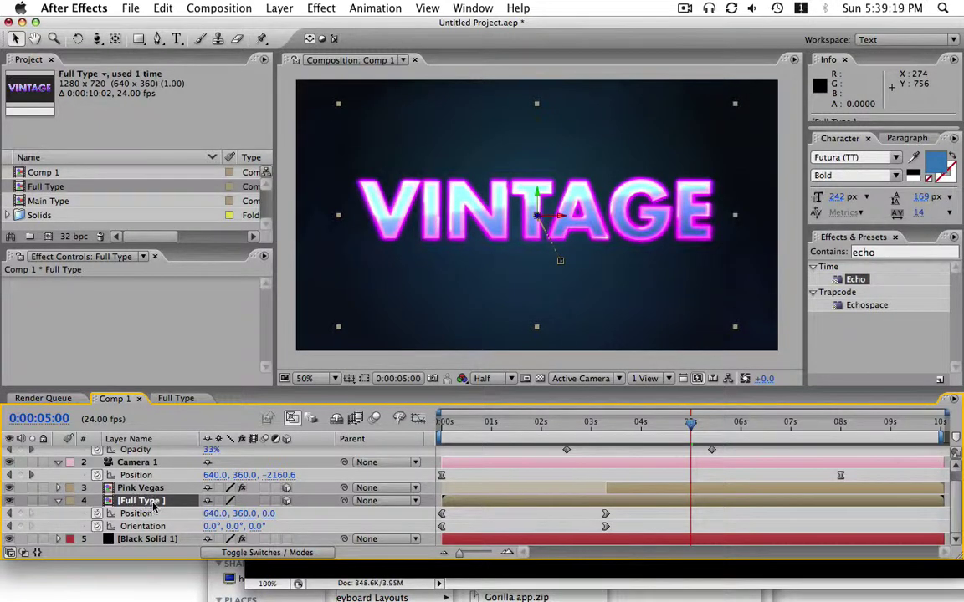
key("super+d")
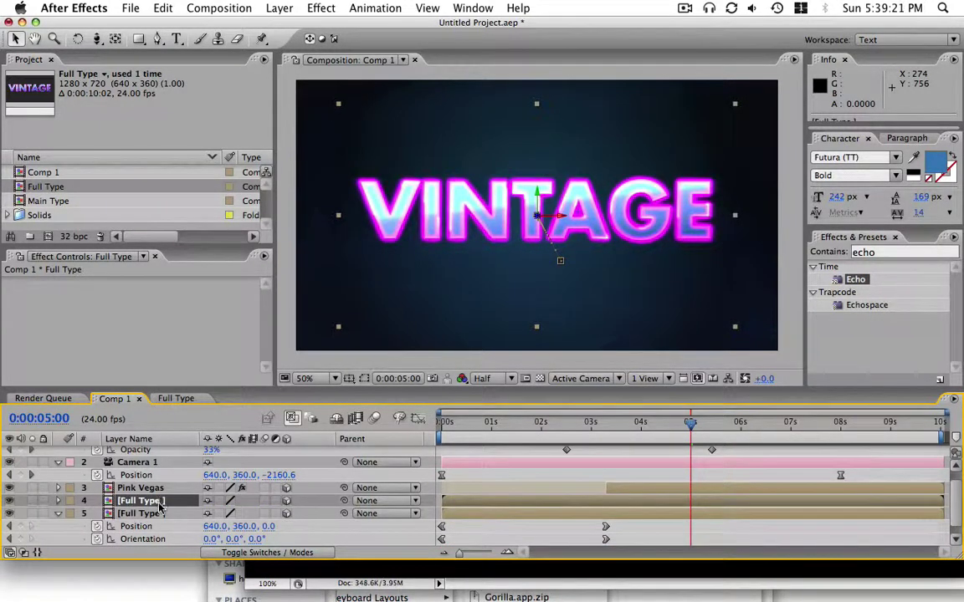
left_click_drag(159, 501, 163, 487)
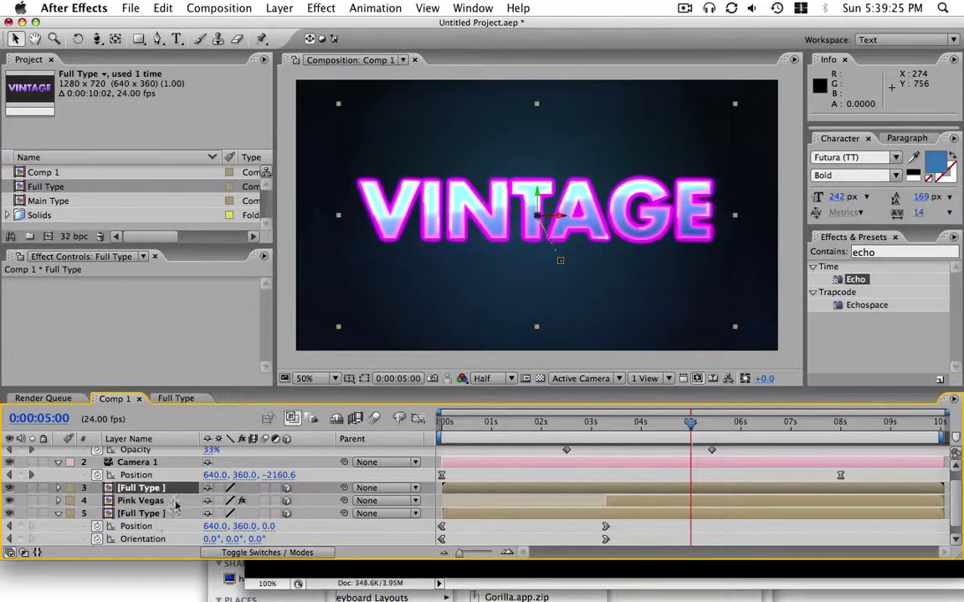
Trim the duplicated Full Type layer to start at 0:00:03:07 and delete its first Position and Orientation keyframes.
mouse_move(608, 425)
left_mouse_down()
mouse_move(598, 422)
mouse_move(611, 422)
left_mouse_up()
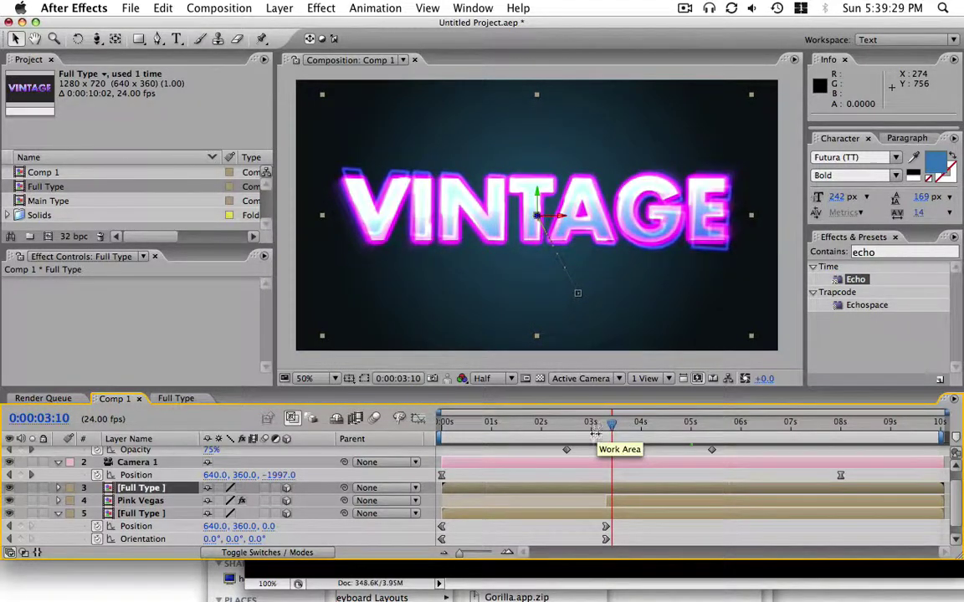
key("u")
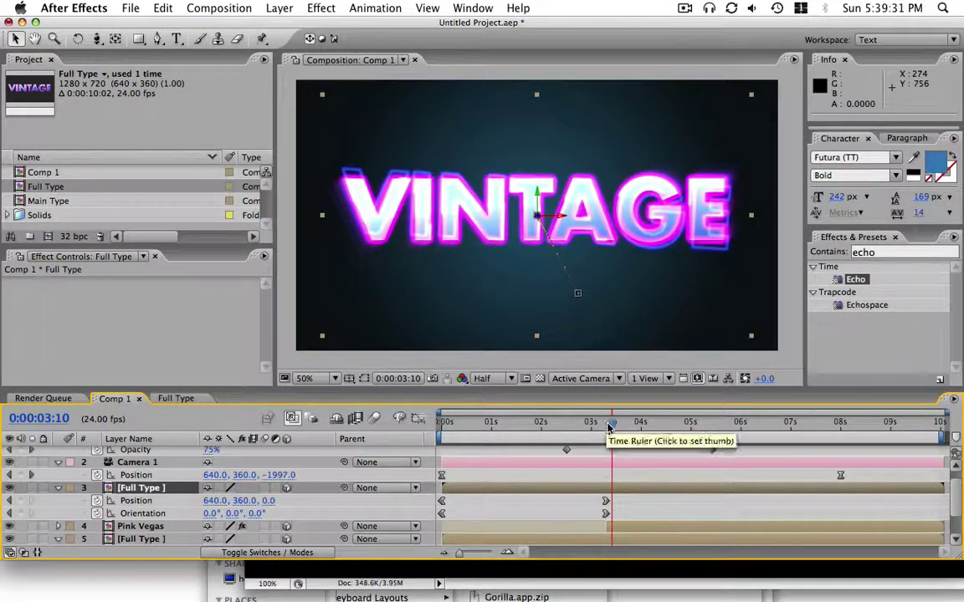
left_click_drag(609, 426, 604, 430)
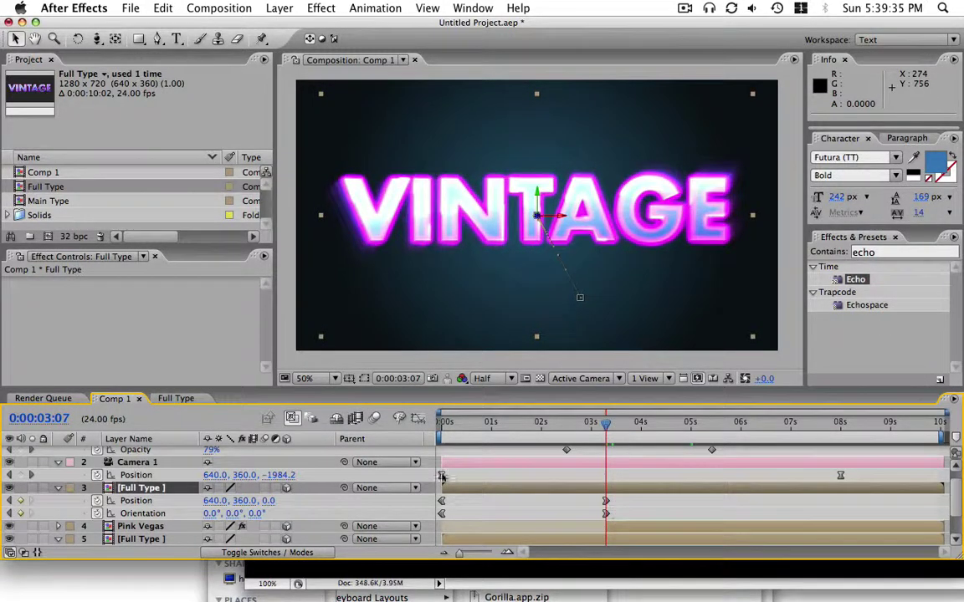
left_click_drag(444, 489, 599, 488)
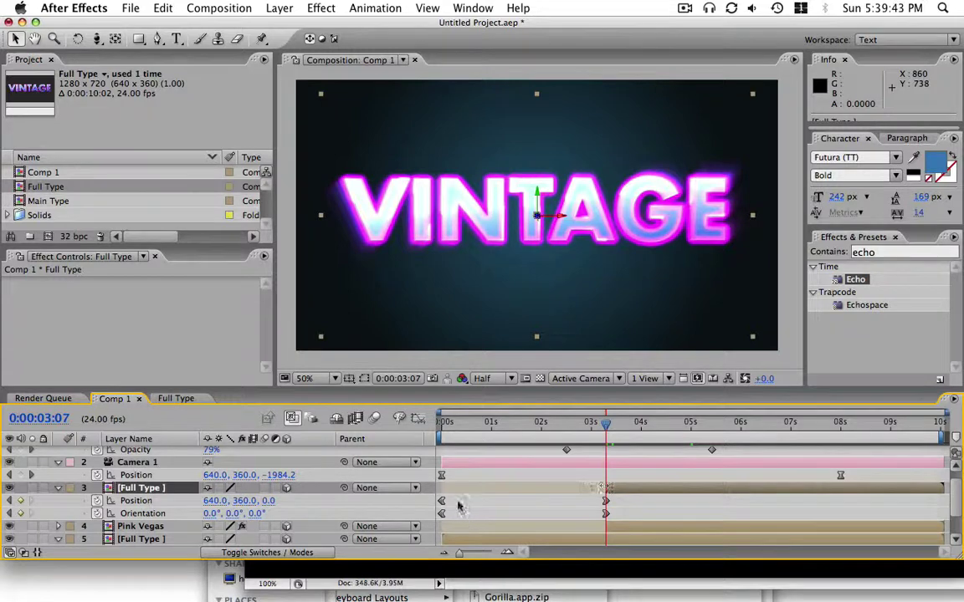
left_click_drag(459, 507, 427, 519)
key("Delete")
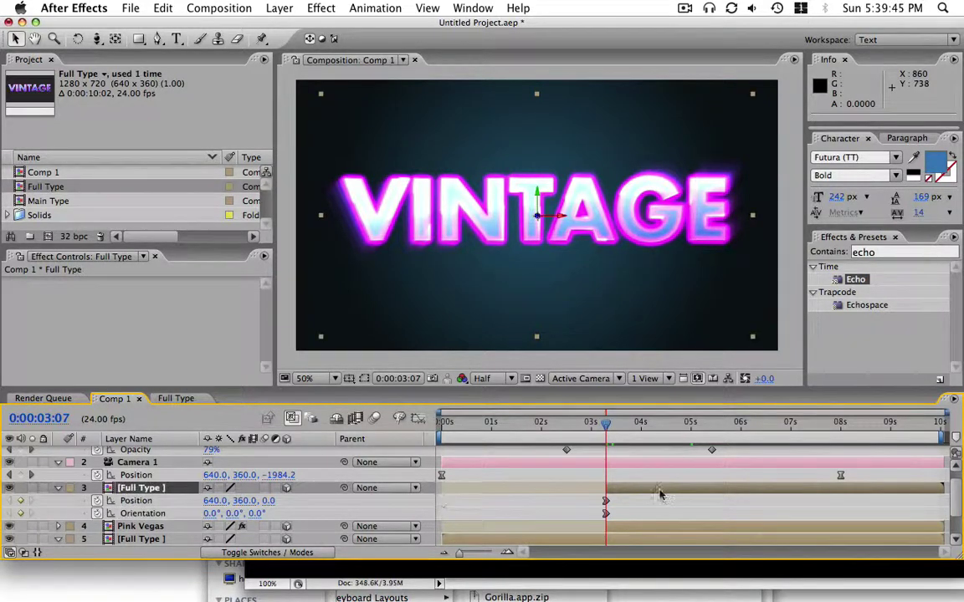
Solo the duplicated Full Type layer at 0:00:03:12 and apply the Curves color correction effect to it.
mouse_move(614, 425)
left_mouse_down()
mouse_move(581, 425)
mouse_move(639, 426)
mouse_move(585, 426)
mouse_move(616, 425)
left_mouse_up()
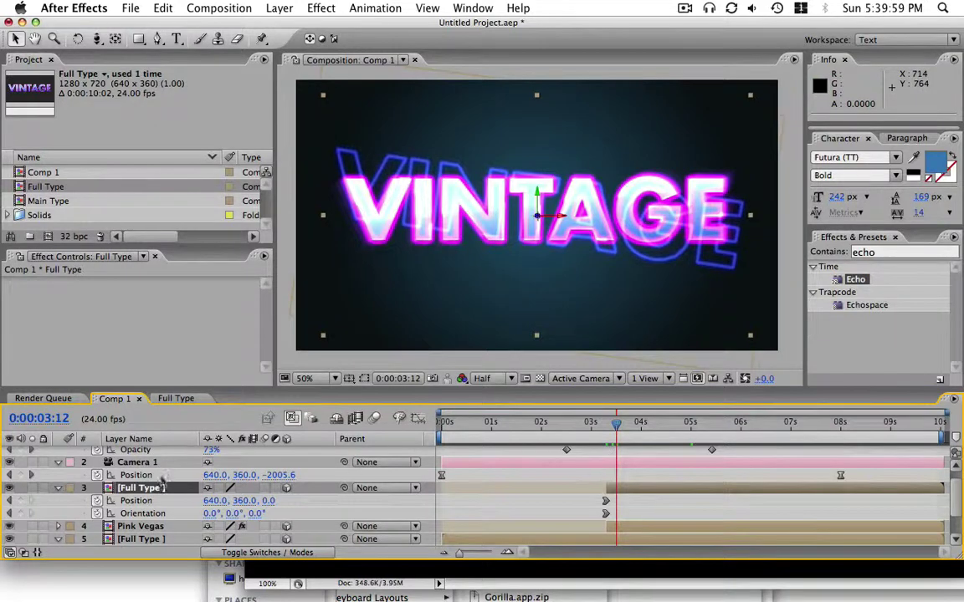
left_click(33, 488)
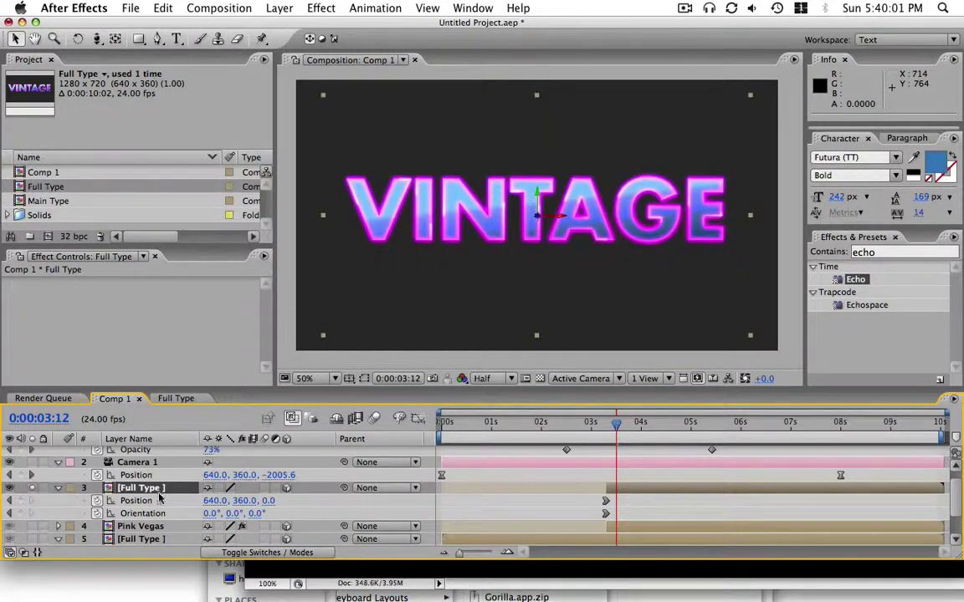
left_click(891, 252)
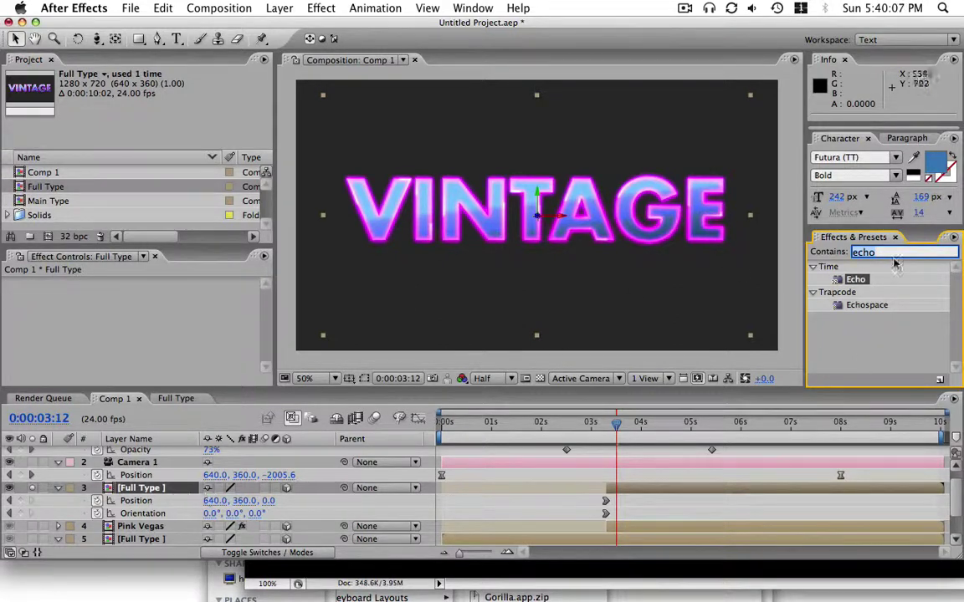
type("c")
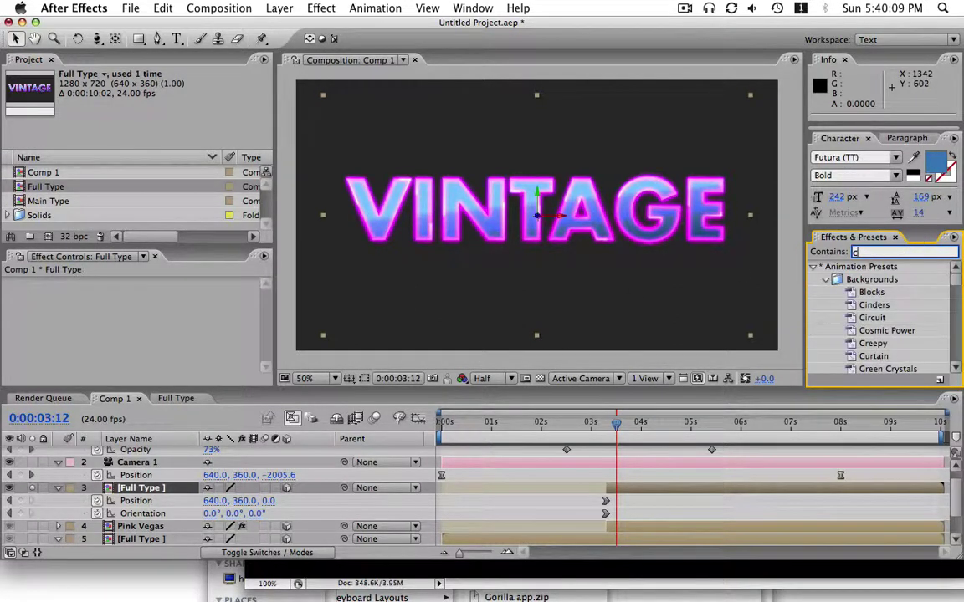
type("urves")
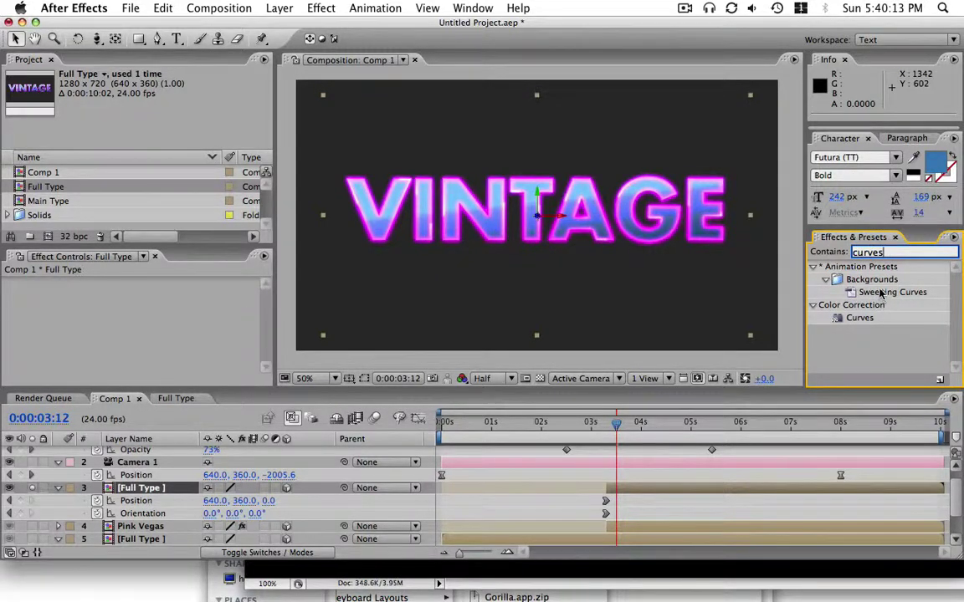
double_click(859, 318)
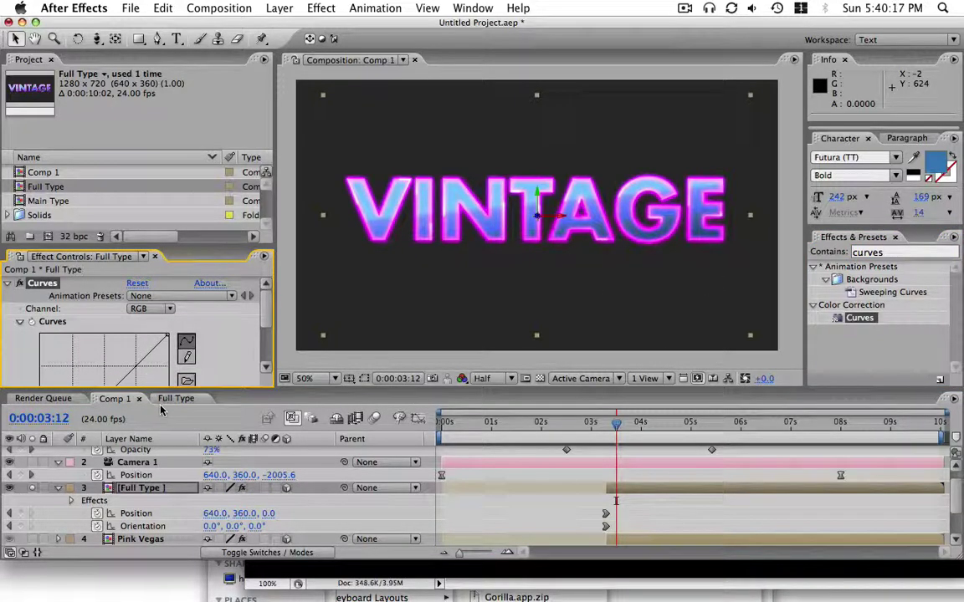
Brighten the duplicated Full Type layer by bending its RGB curve strongly upward with three points, and collapse the Curves effect.
left_click_drag(132, 247, 156, 184)
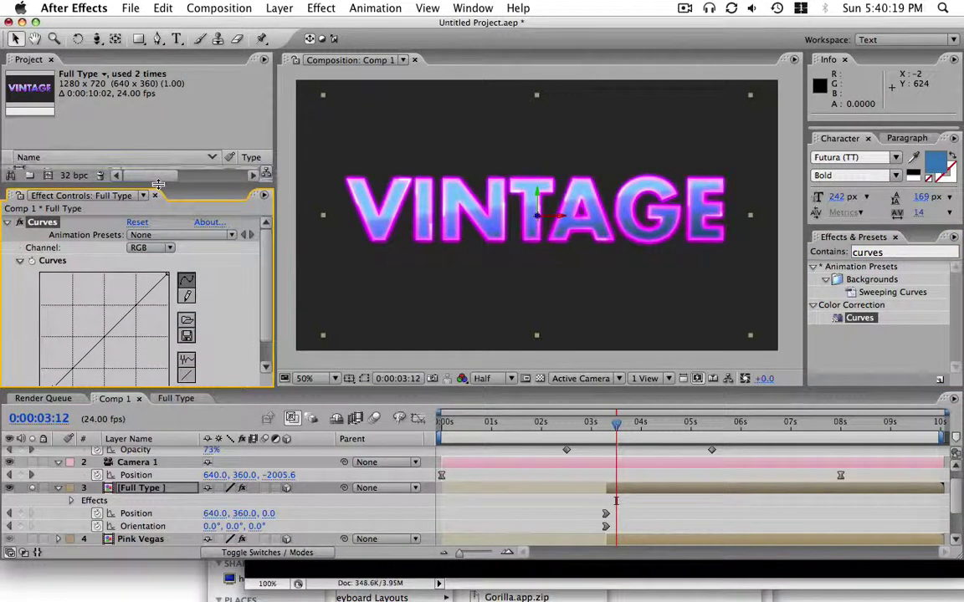
left_click_drag(157, 389, 157, 408)
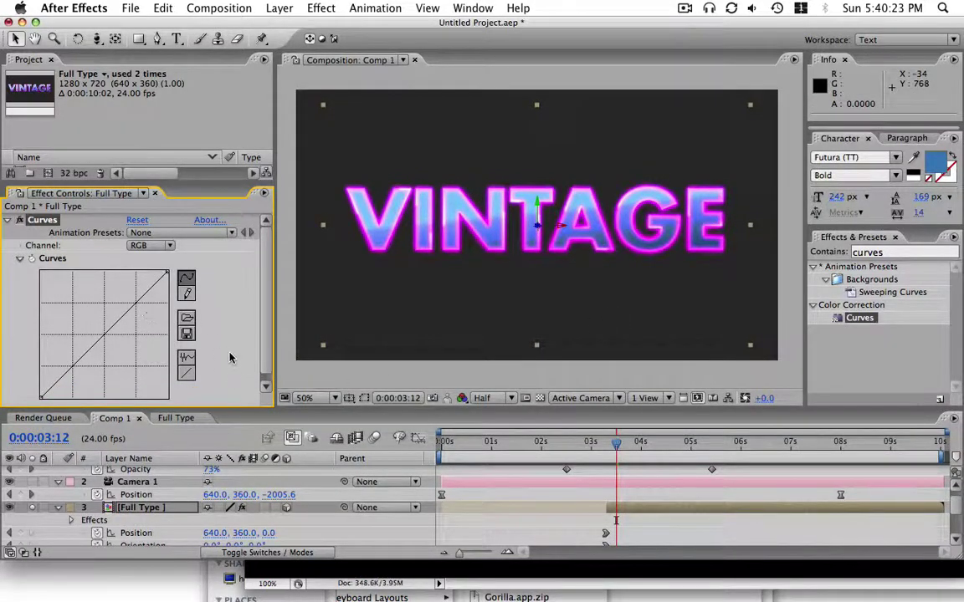
left_click_drag(106, 333, 93, 292)
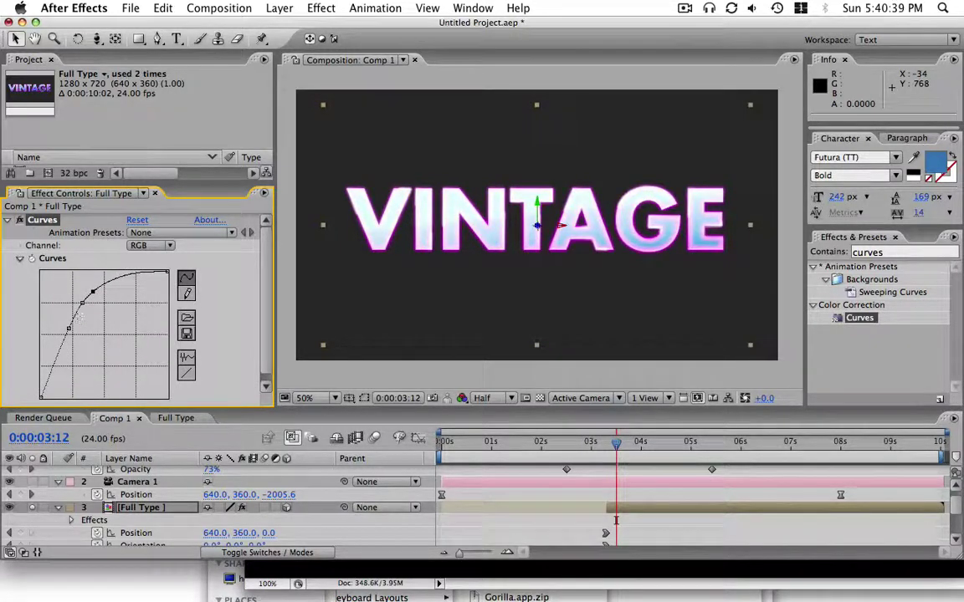
left_click(68, 328)
left_click_drag(68, 328, 69, 325)
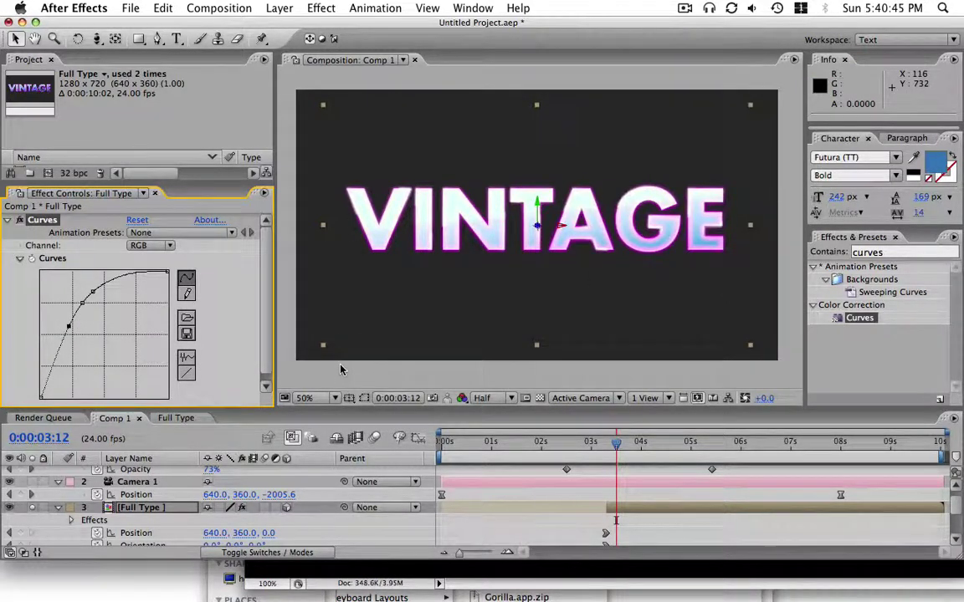
left_click(8, 219)
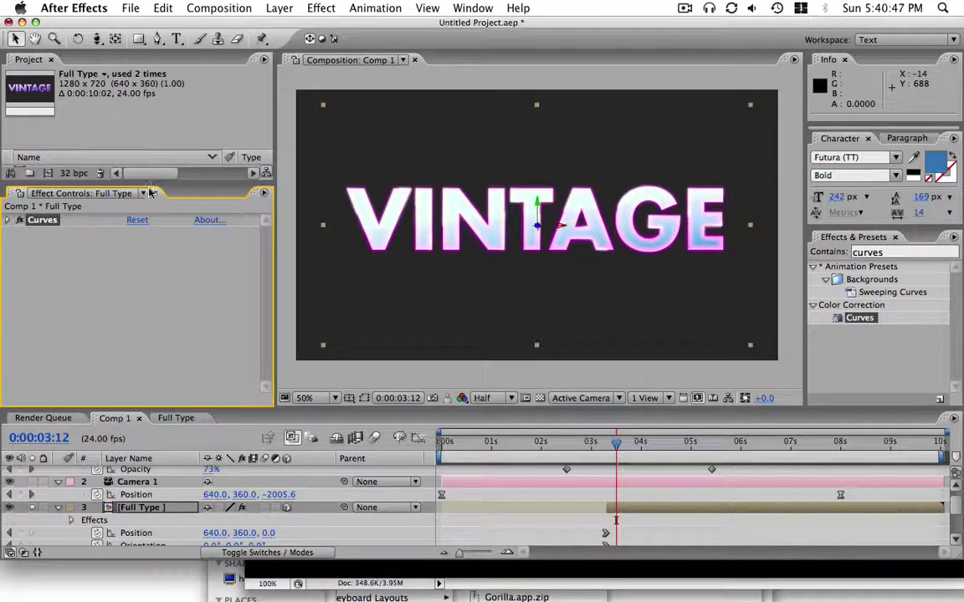
left_click_drag(149, 189, 151, 304)
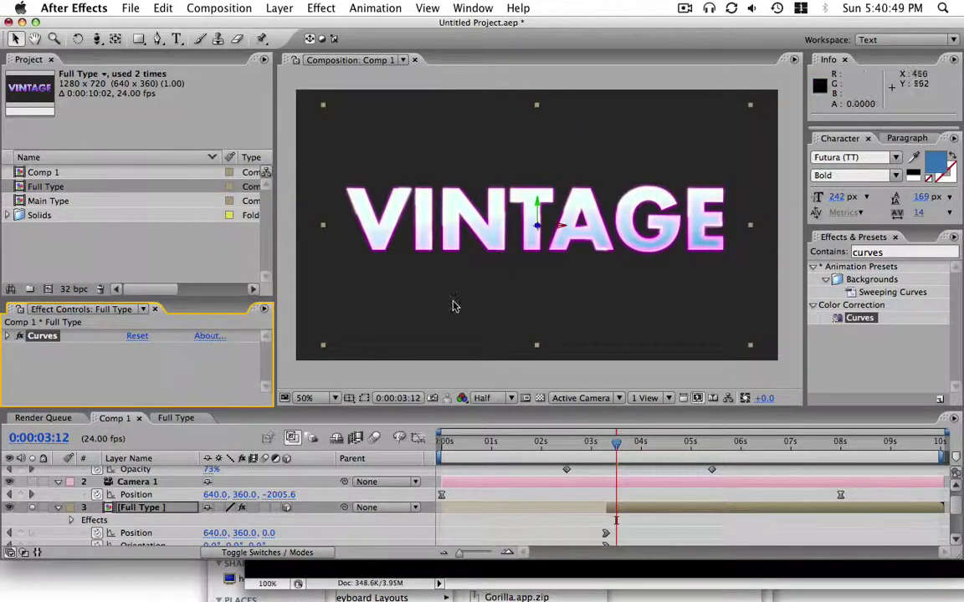
Unsolo the duplicated Full Type layer and trim it to start at 0:00:04:12.
left_click(33, 513)
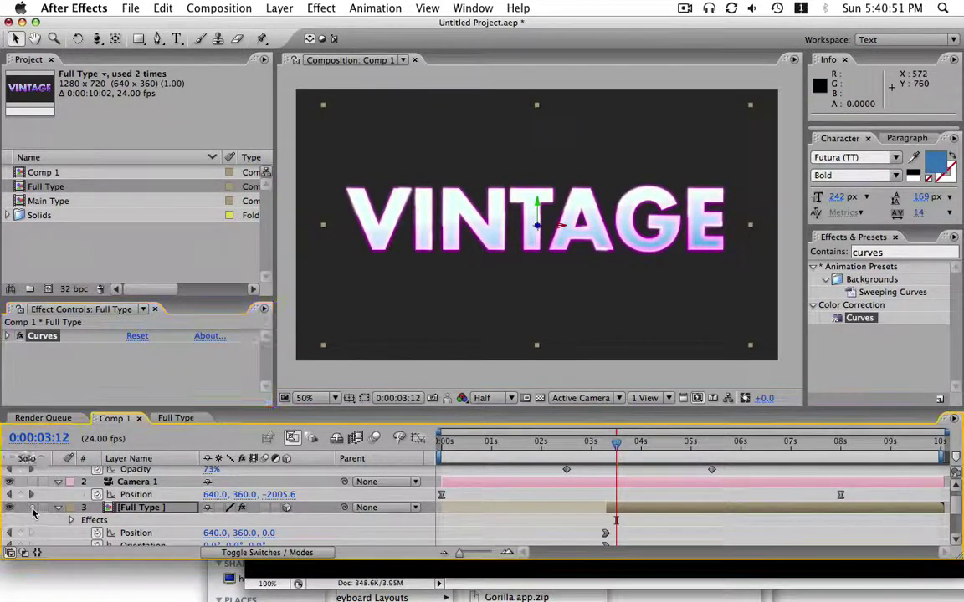
left_click(32, 507)
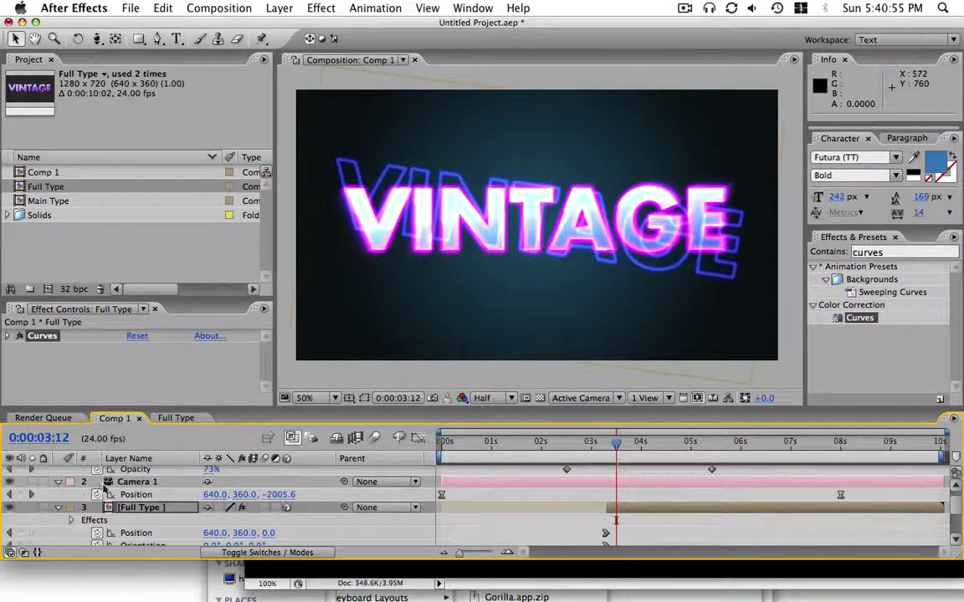
left_click_drag(617, 443, 676, 457)
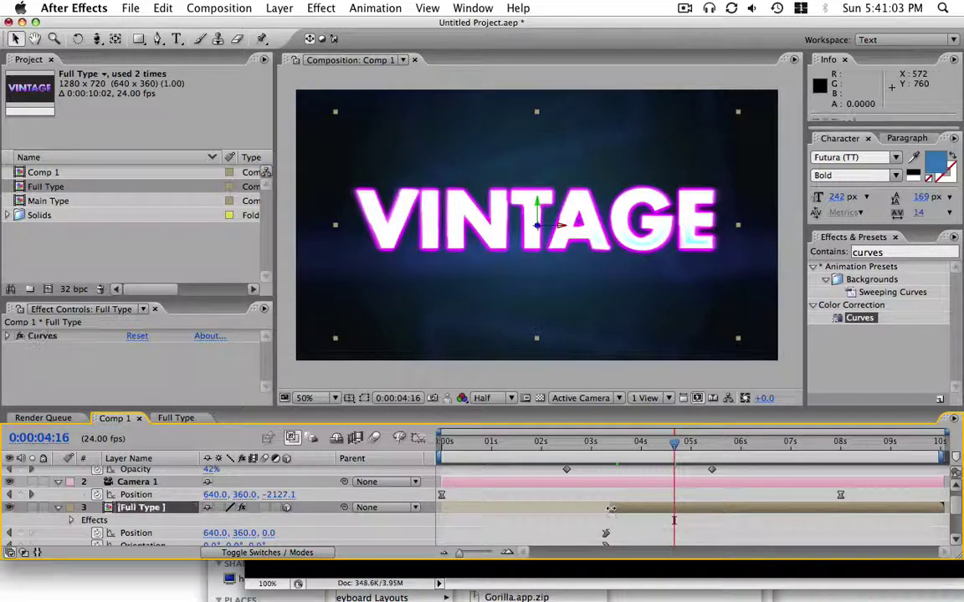
left_click_drag(610, 509, 644, 512)
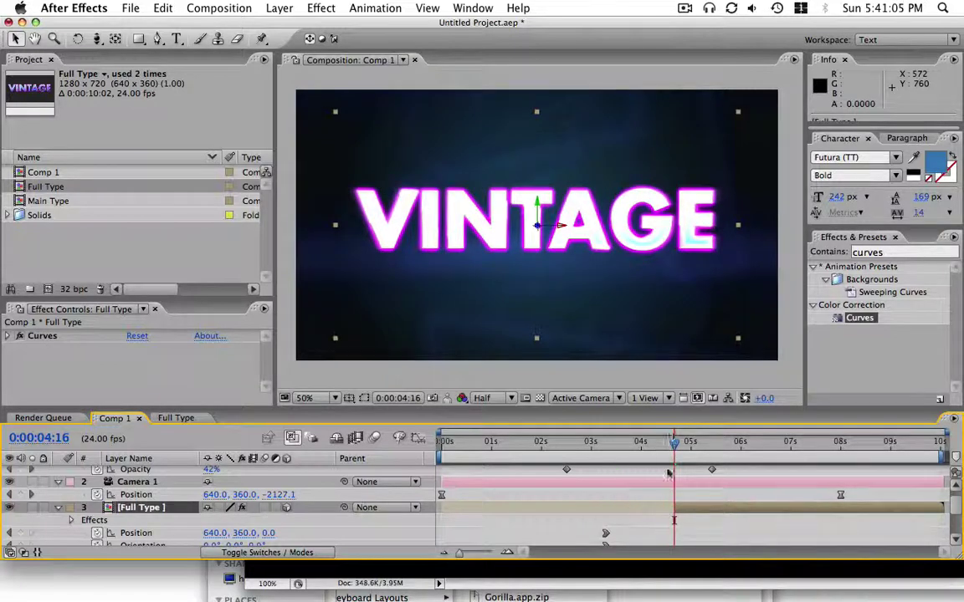
mouse_move(674, 443)
left_mouse_down()
mouse_move(684, 444)
mouse_move(637, 443)
mouse_move(674, 448)
left_mouse_up()
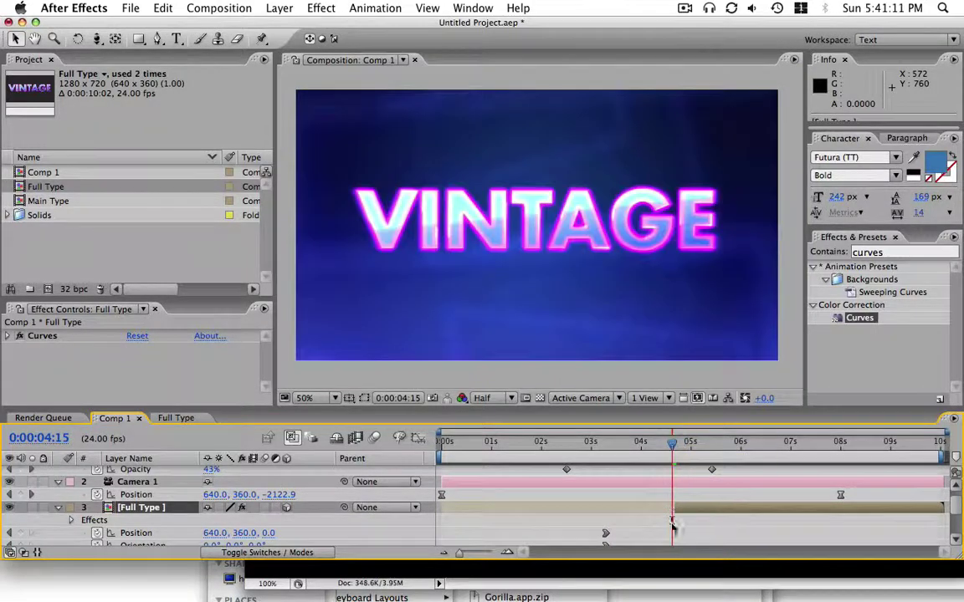
left_click(667, 450)
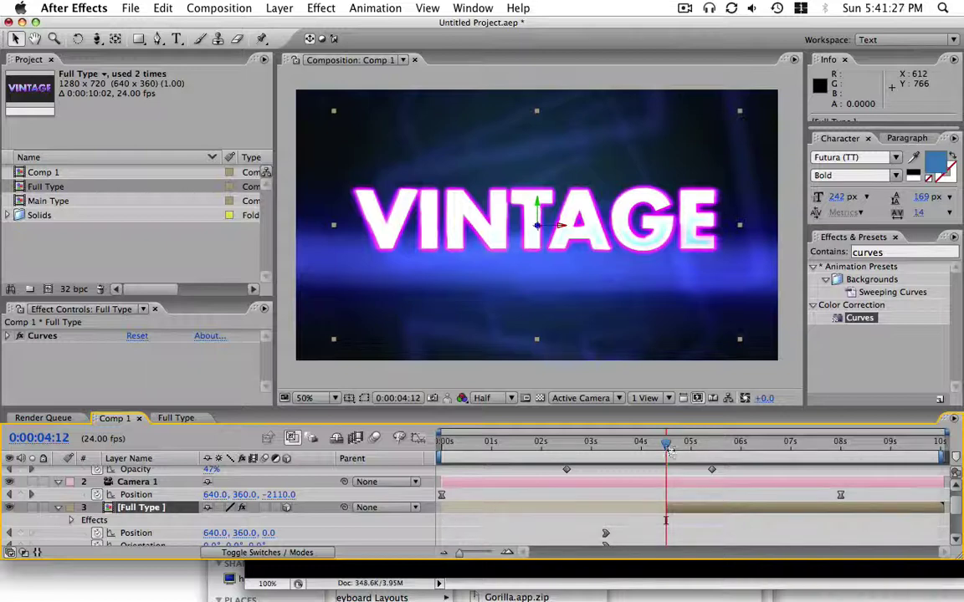
Draw a closed, slanted four-point Pen mask on the duplicated Full Type layer, just left of the VINTAGE lettering.
key("h")
left_click_drag(370, 252, 391, 260)
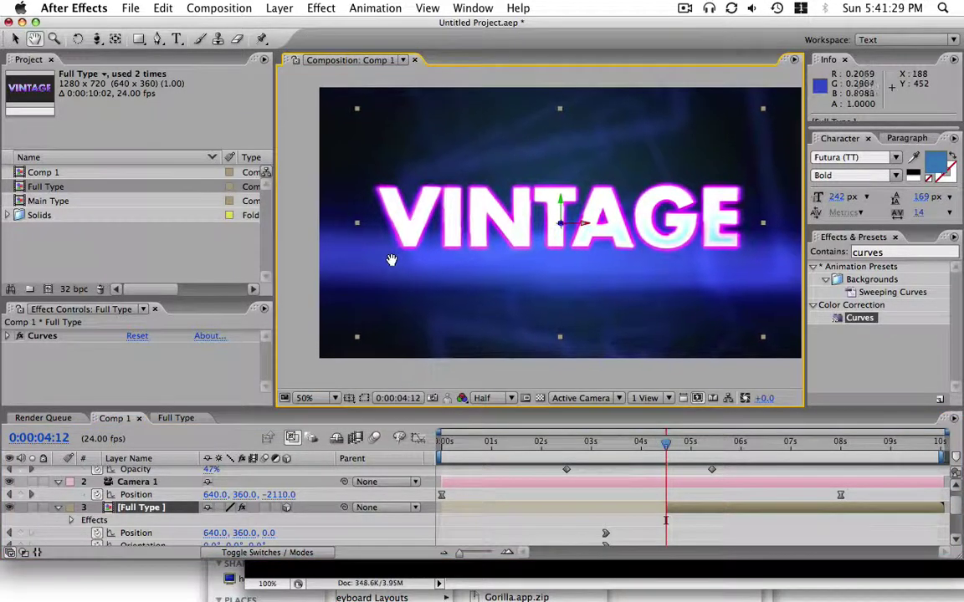
key("g")
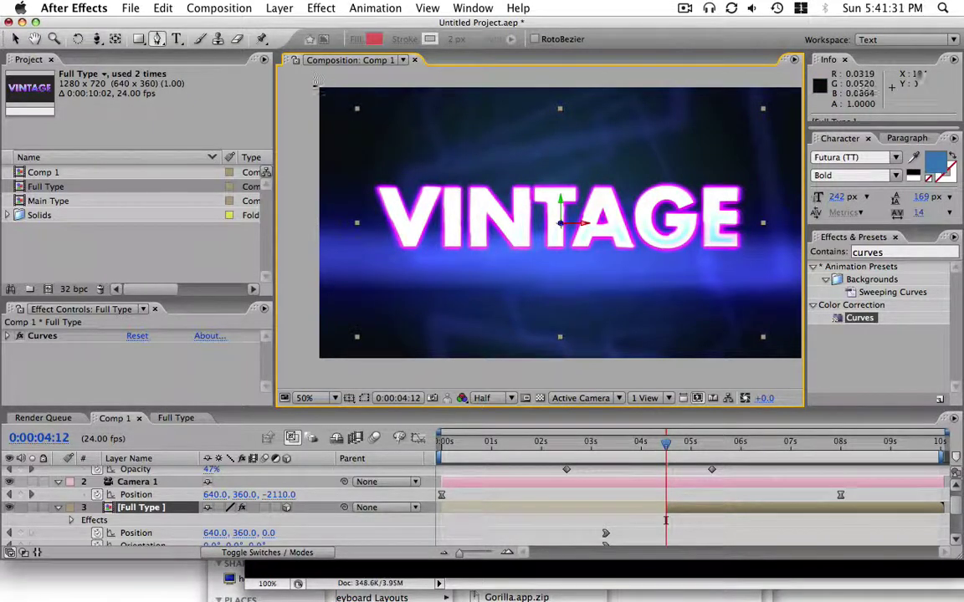
left_click(156, 38)
left_click(172, 40)
left_click_drag(318, 129, 376, 134)
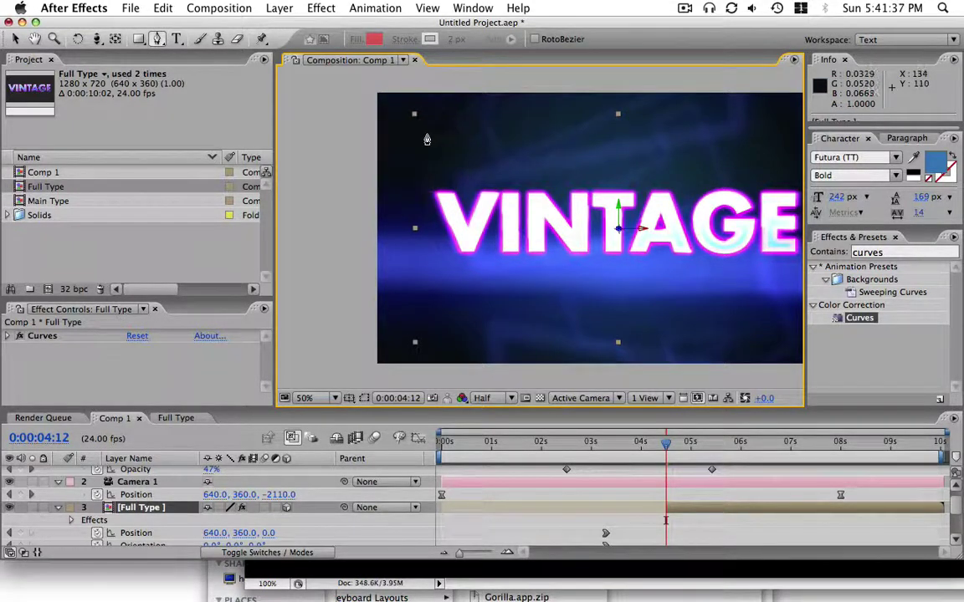
left_click(427, 134)
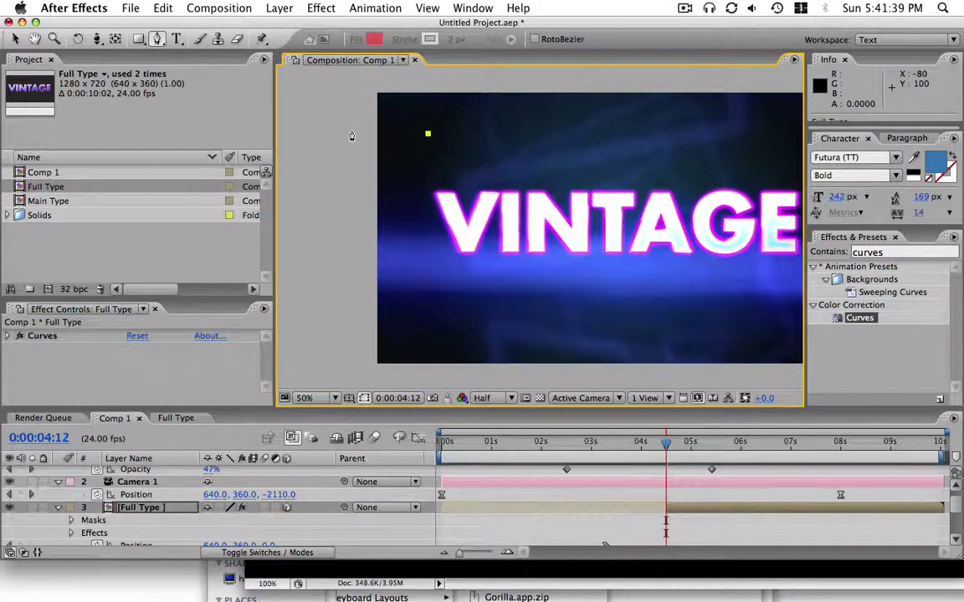
left_click(316, 322)
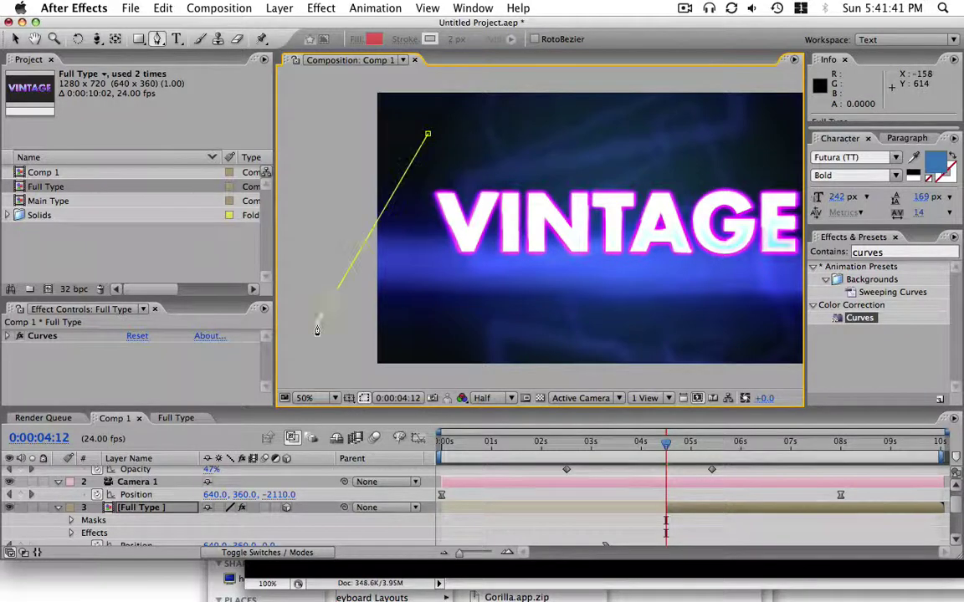
key("space")
left_click_drag(307, 326, 413, 326)
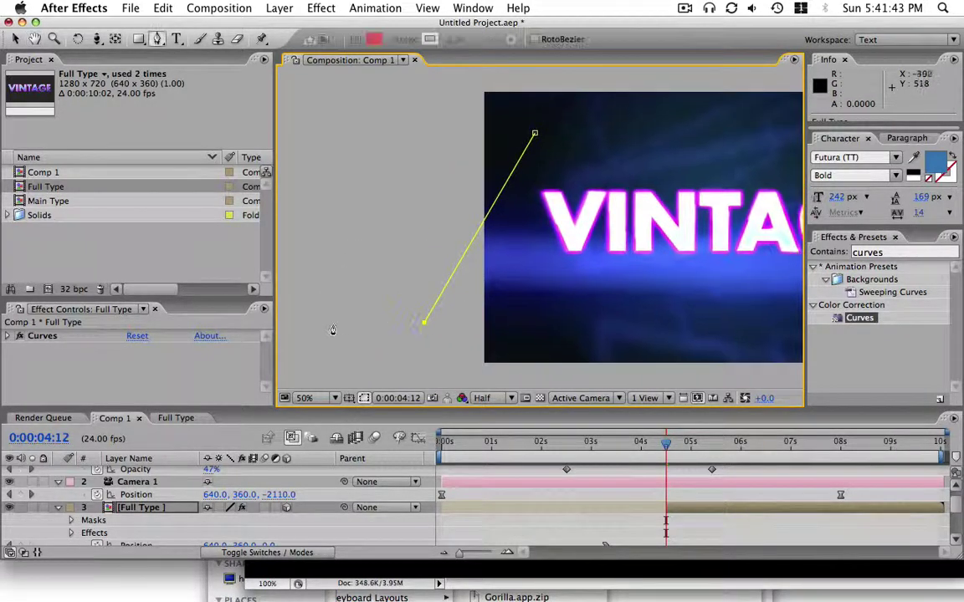
left_click(406, 131)
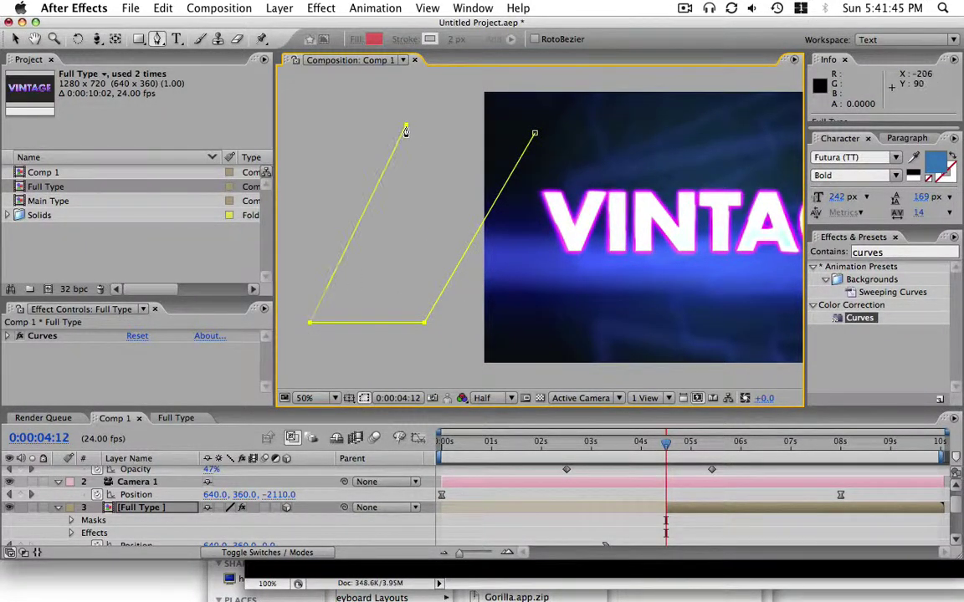
left_click(535, 136)
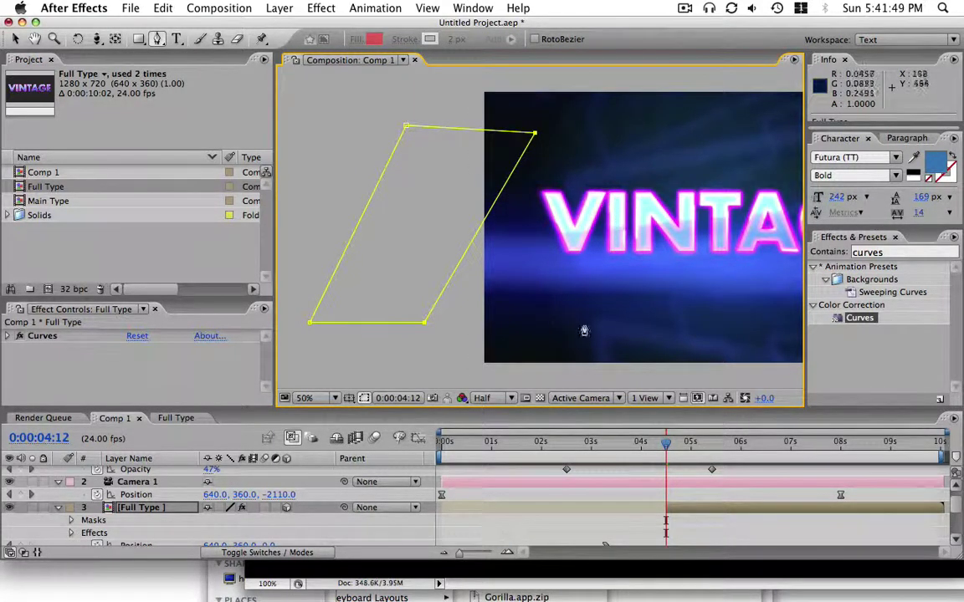
Check the masked layer in solo, unsolo it, and set a first Mask Path keyframe on Mask 1 at 0:00:04:12.
mouse_move(580, 329)
left_mouse_down()
mouse_move(455, 304)
mouse_move(452, 276)
left_mouse_up()
key("g")
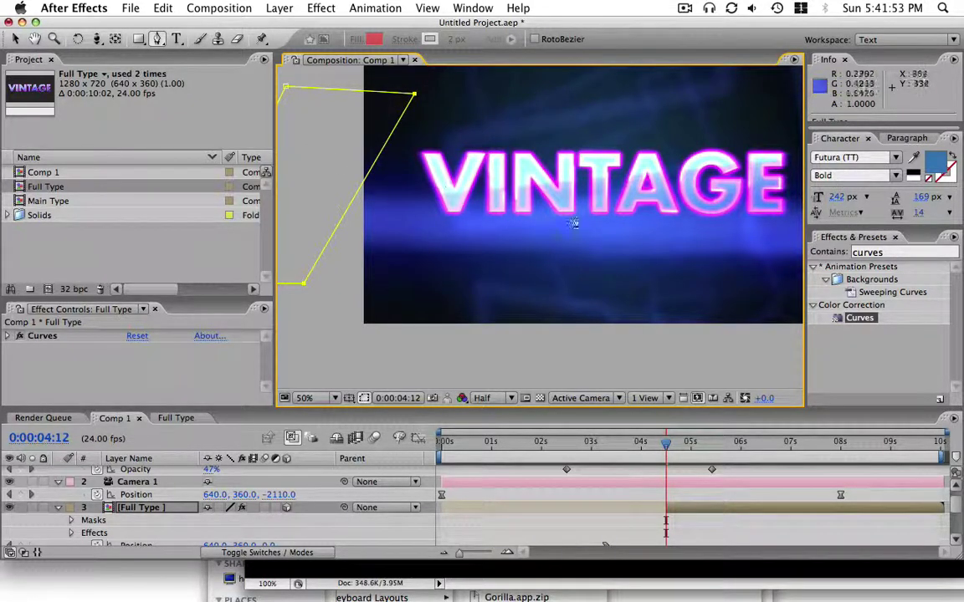
left_click(32, 507)
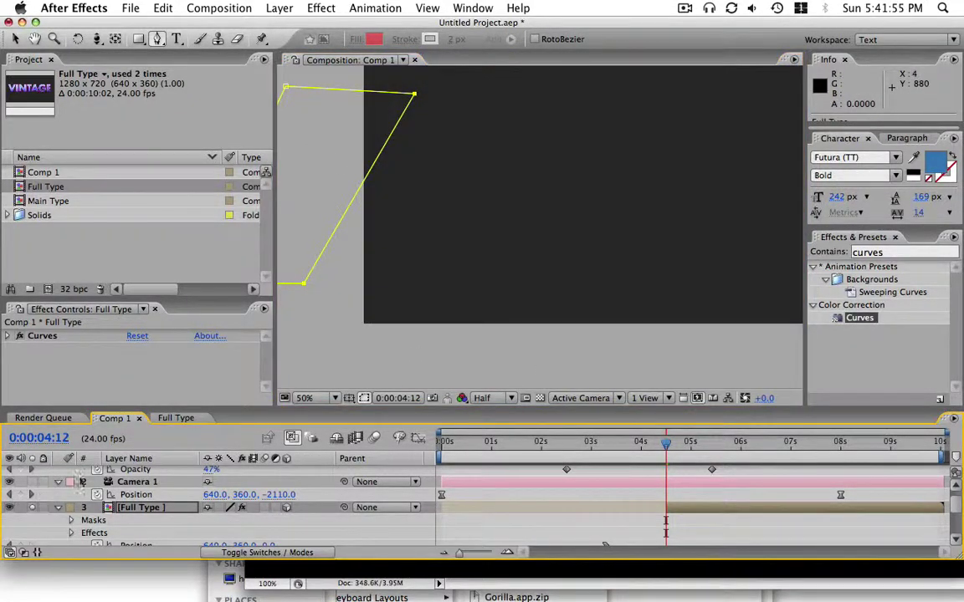
left_click_drag(445, 330, 520, 323)
left_click(46, 508)
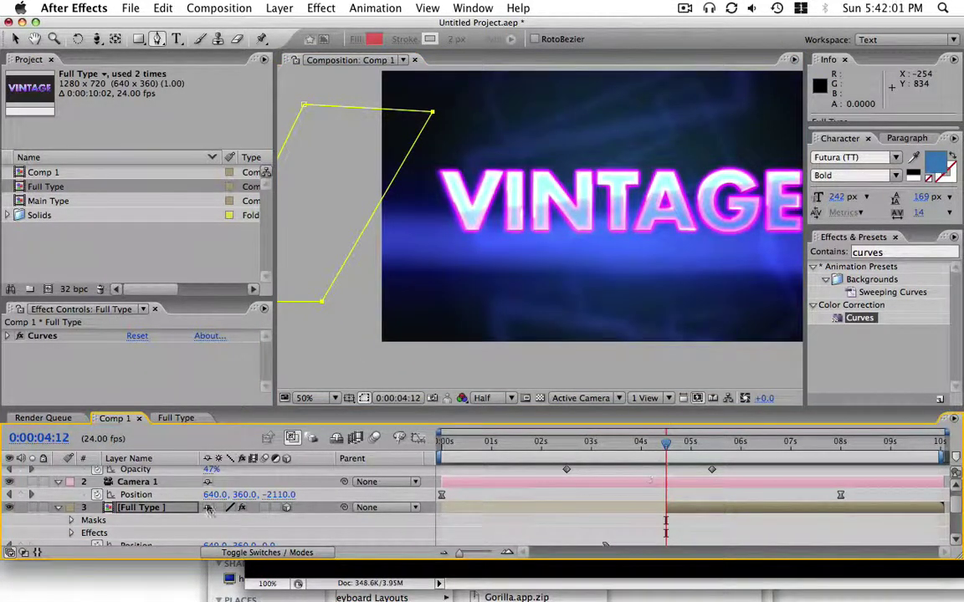
key("m")
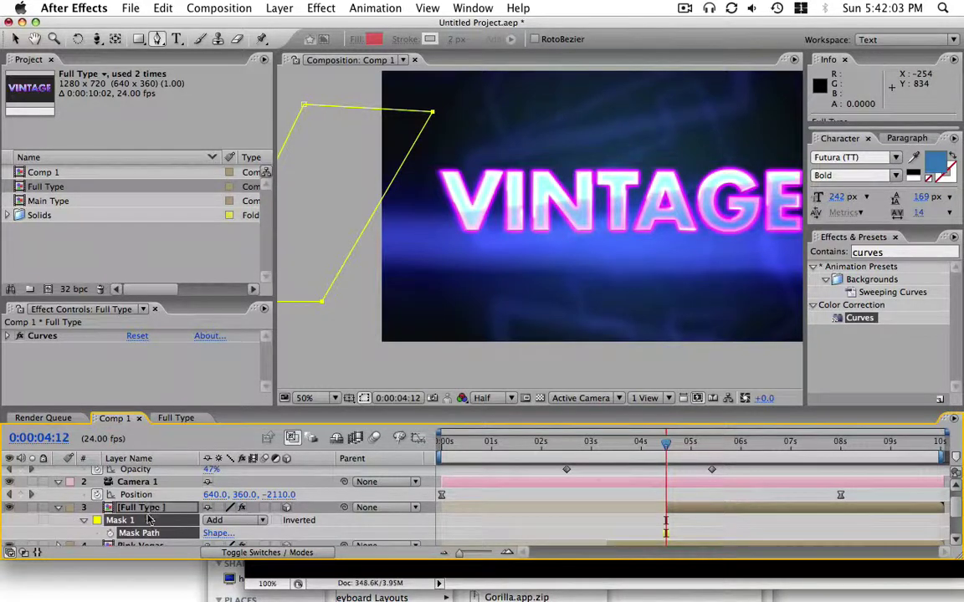
left_click(109, 533)
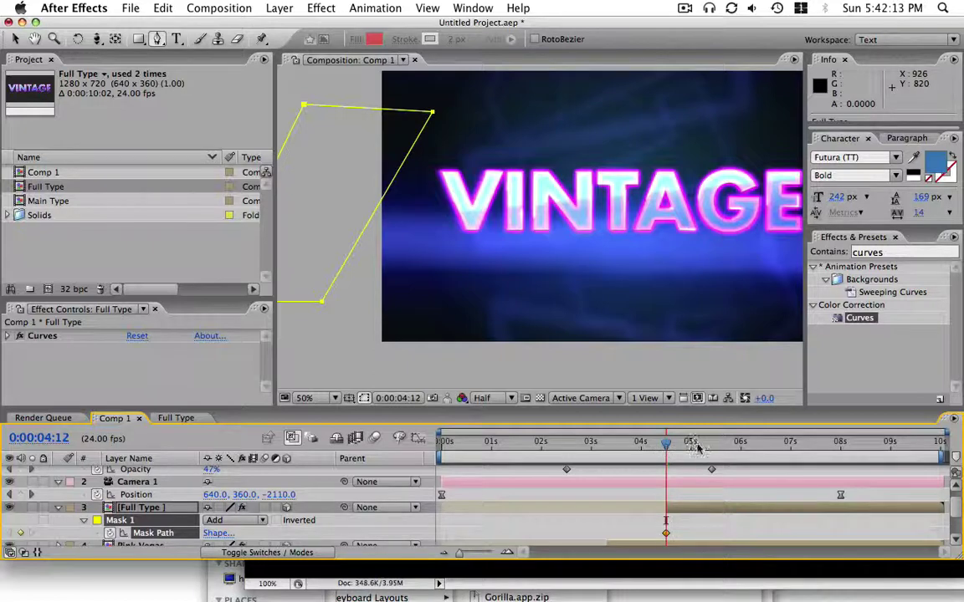
Keyframe the Mask Path at 0:00:07:00 by moving the whole mask horizontally across the title to just past the final E.
left_click_drag(666, 443, 793, 450)
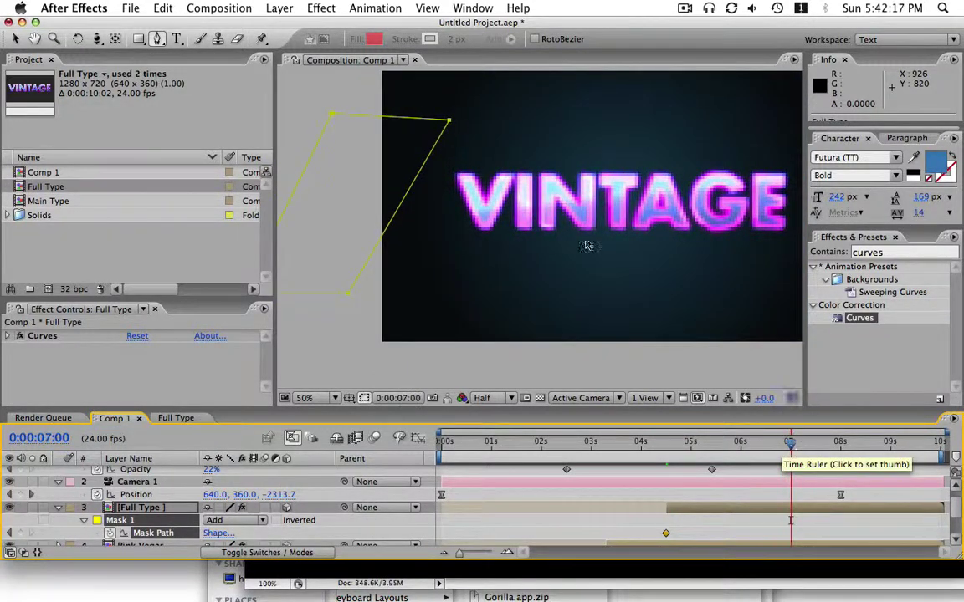
key("v")
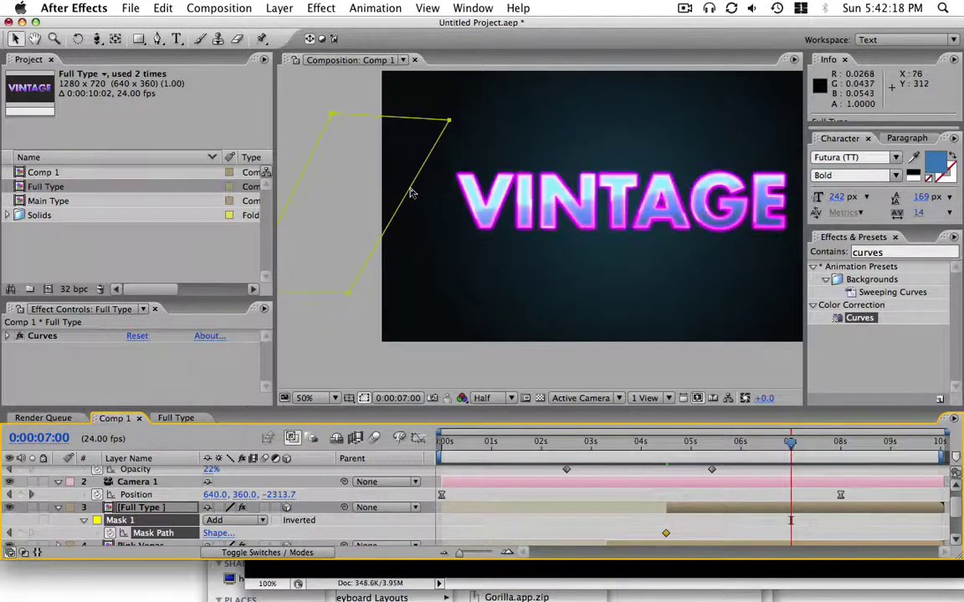
left_click(449, 123)
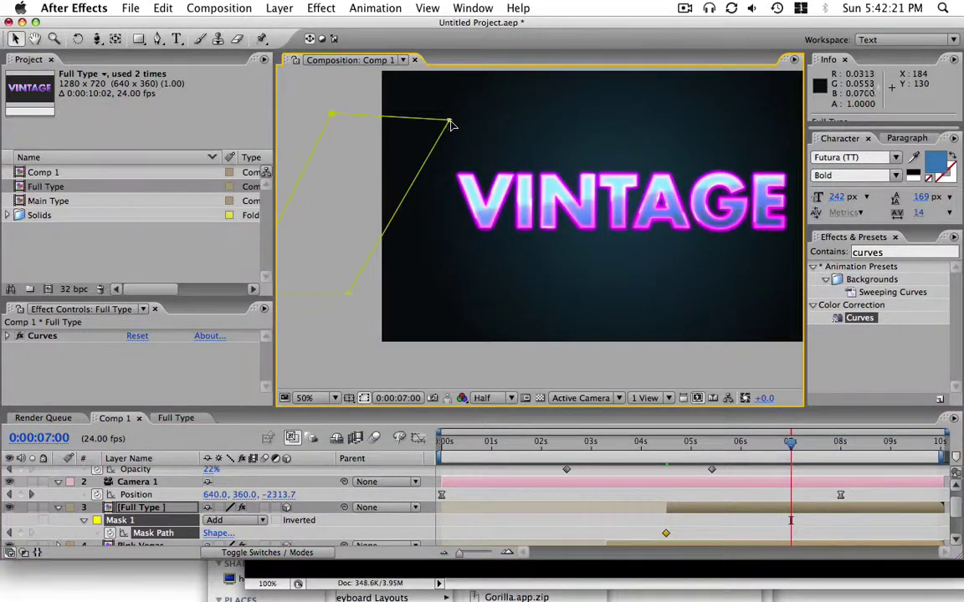
double_click(449, 125)
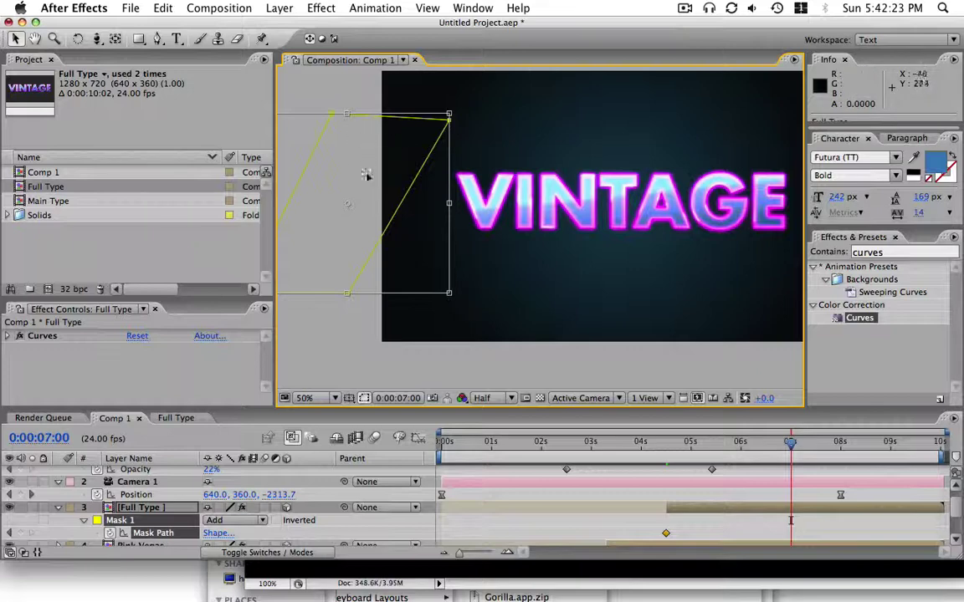
left_click_drag(355, 183, 716, 223)
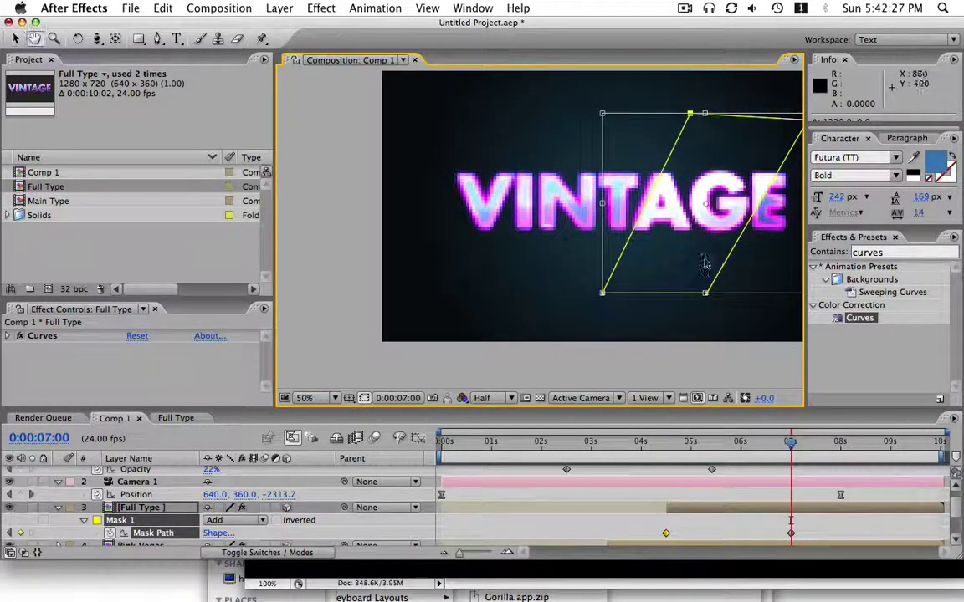
left_click_drag(705, 263, 609, 265)
left_click_drag(617, 207, 826, 227)
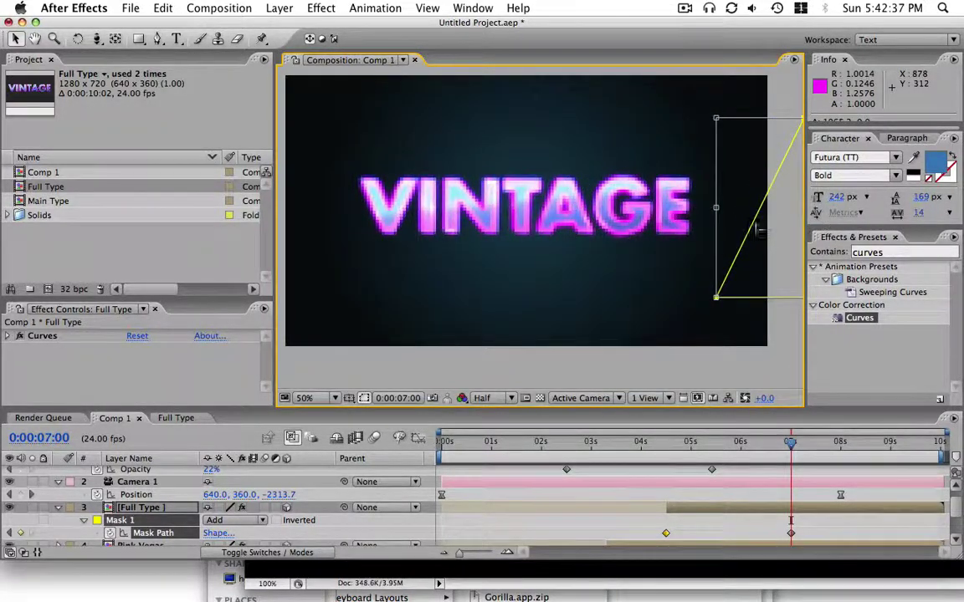
Check the mask sweep at 0:00:05:17 and feather Mask 1 on the duplicated Full Type layer by 48 pixels.
left_click_drag(758, 450, 726, 444)
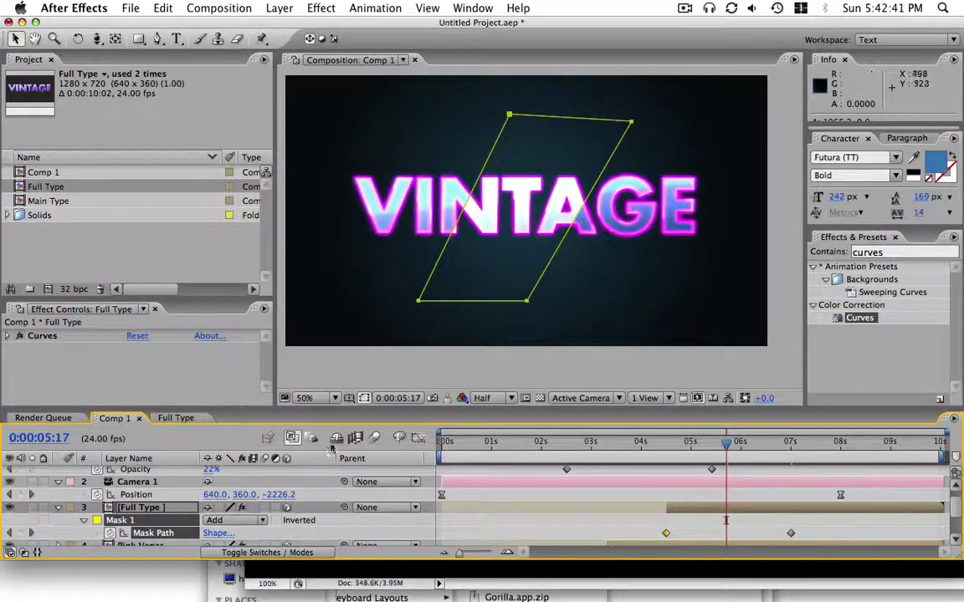
left_click(519, 268)
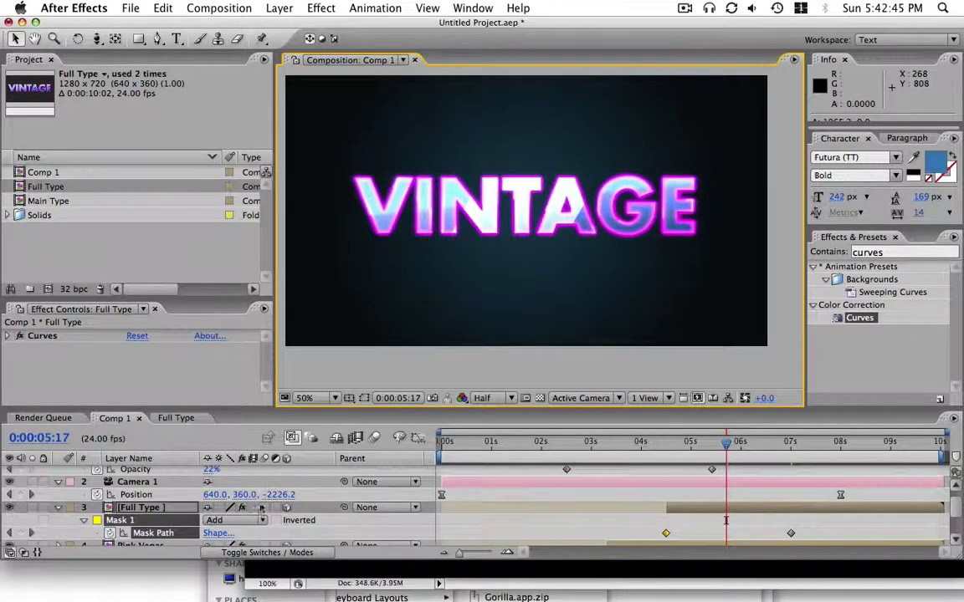
left_click(144, 507)
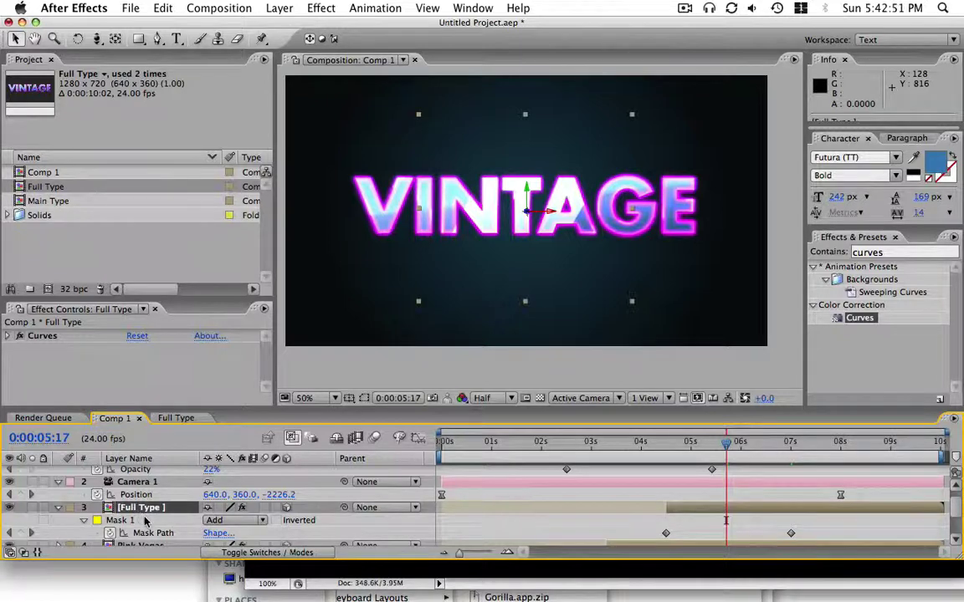
key("f")
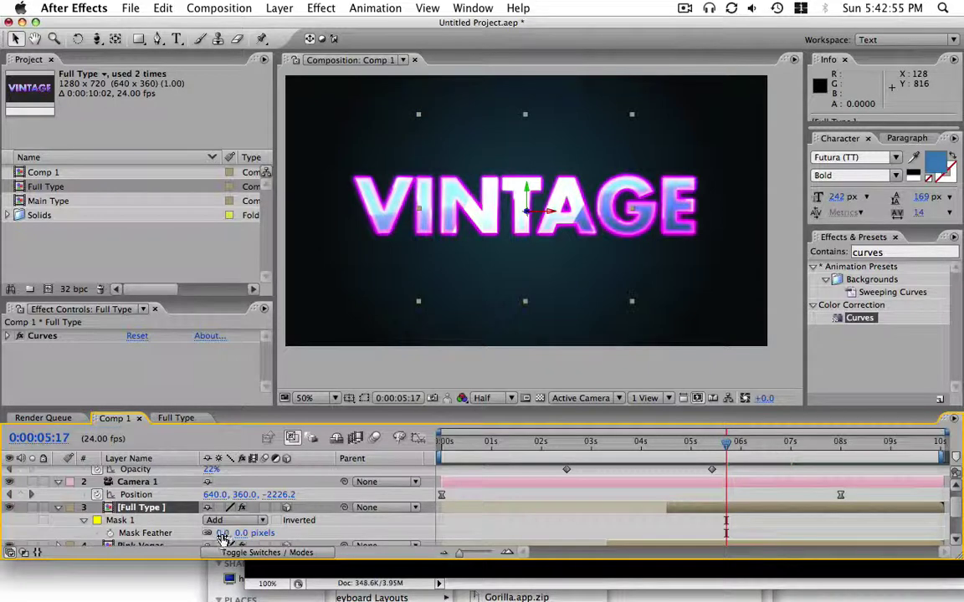
left_click_drag(224, 534, 254, 533)
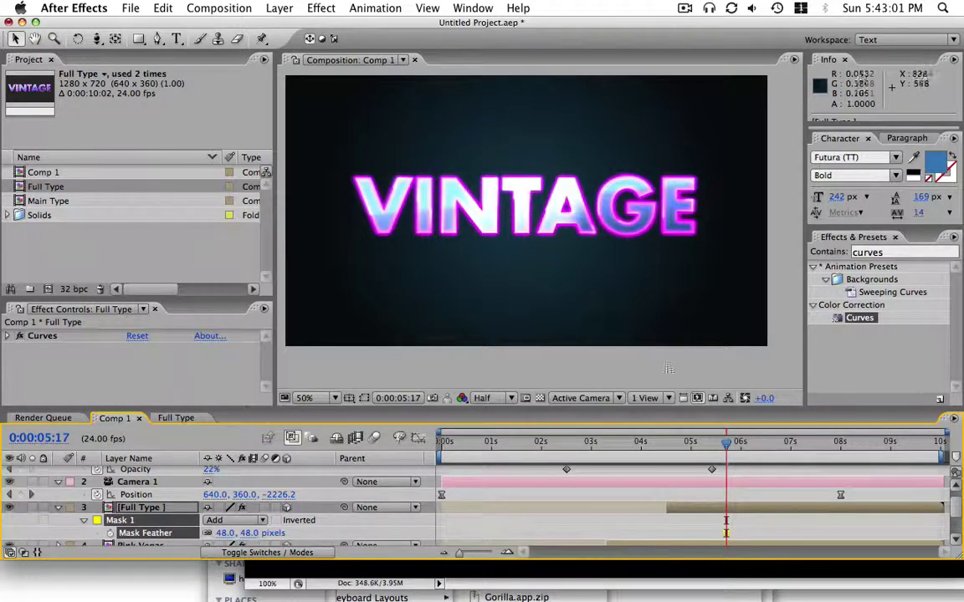
Check the sweep at 0:00:06:12 and lower the masked Full Type layer's opacity to 73%.
left_click_drag(724, 443, 765, 449)
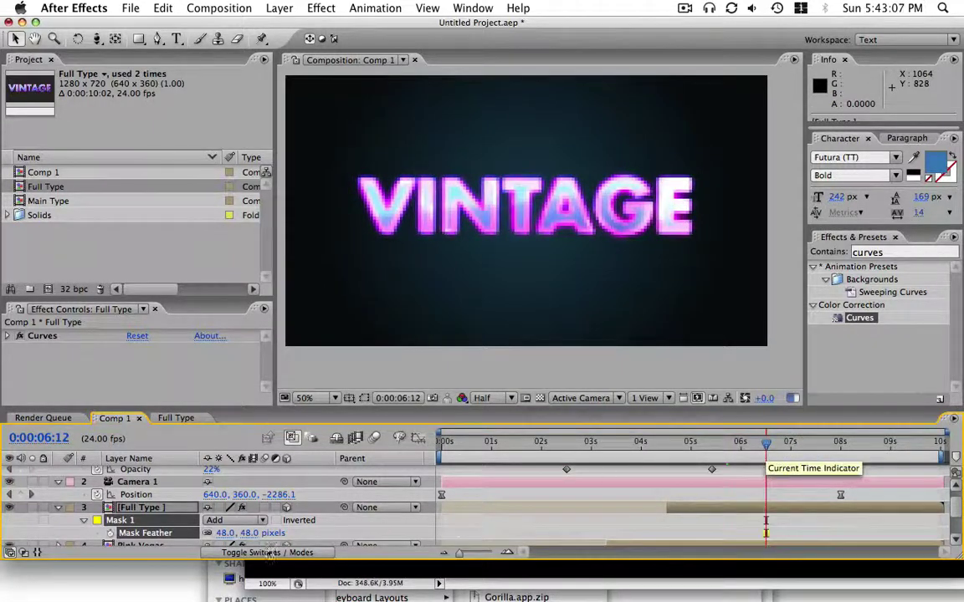
key("t")
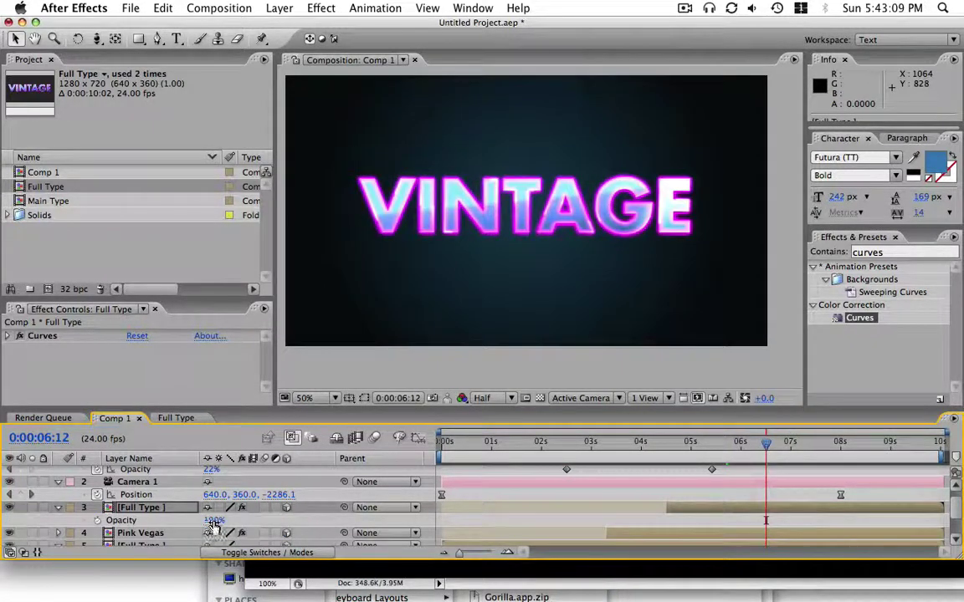
left_click_drag(214, 524, 192, 522)
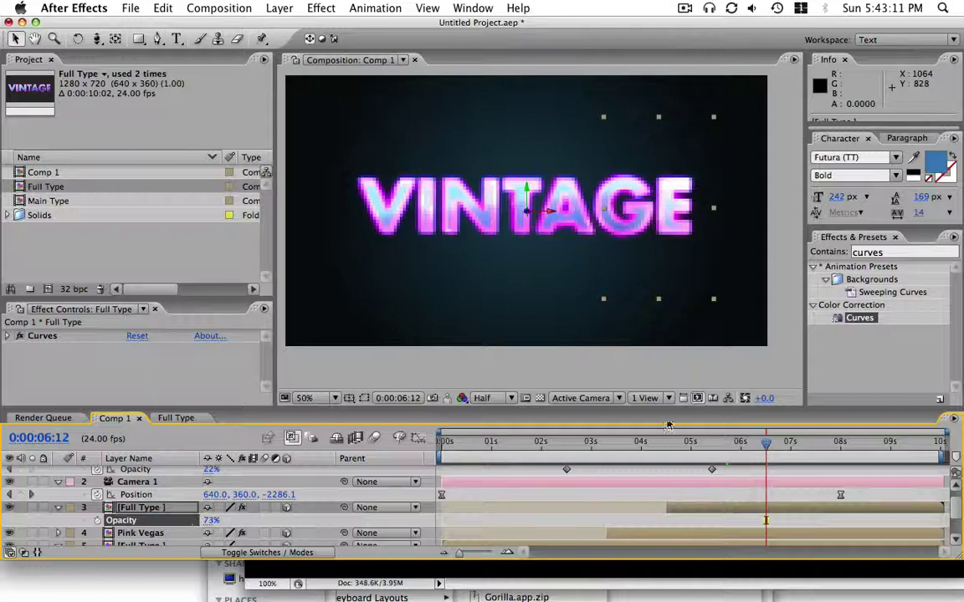
Preview the whole title animation, and examine the light sweep and finished title around 0:00:06:20.
left_click_drag(607, 443, 872, 450)
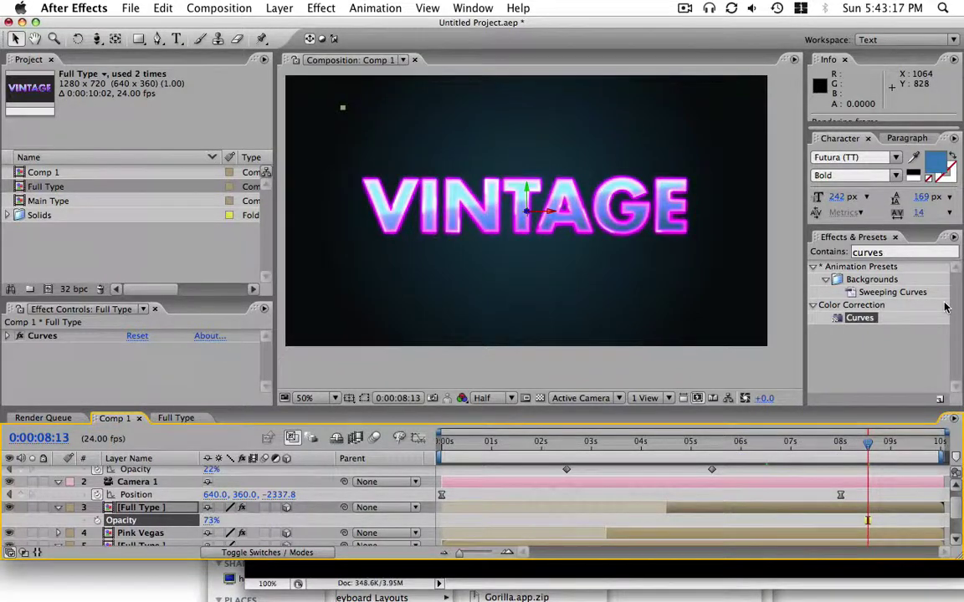
key("KP_0")
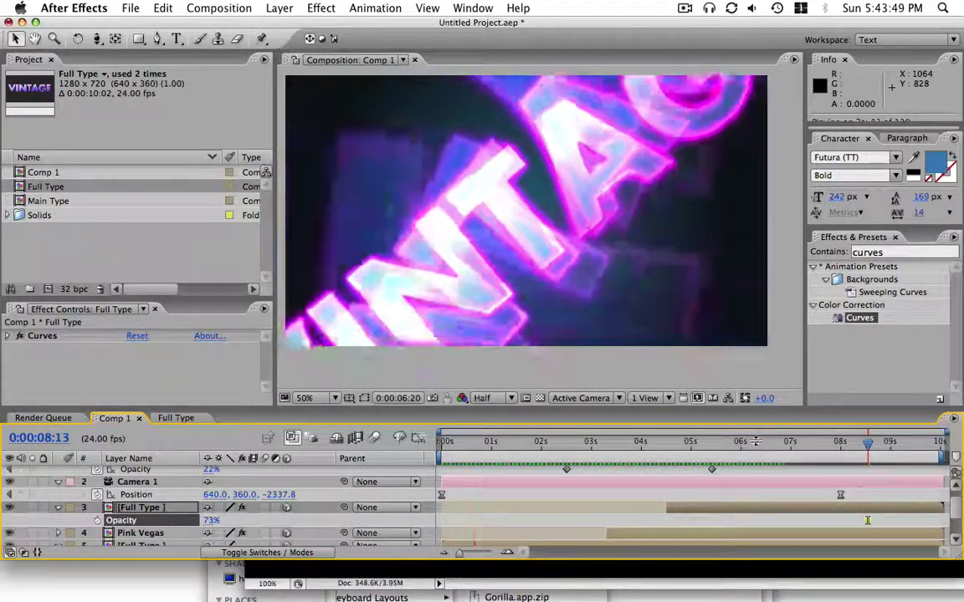
left_click_drag(763, 447, 788, 443)
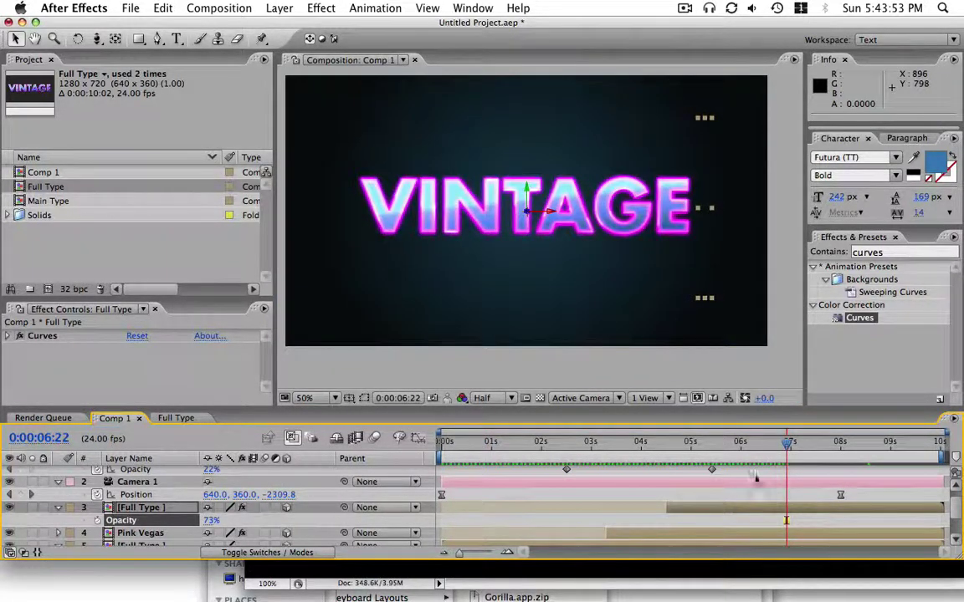
scroll(224, 437, "up", 1)
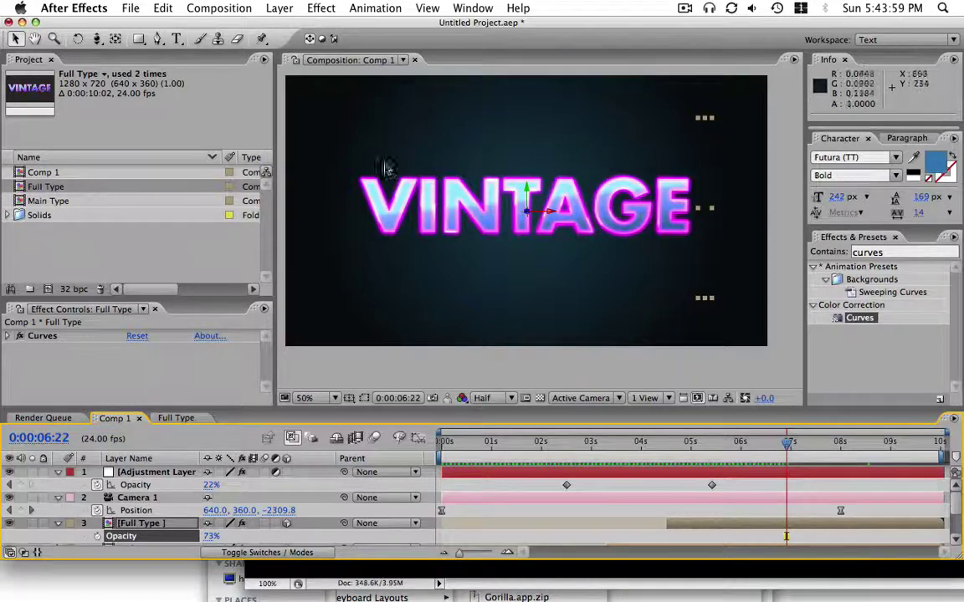
left_click_drag(542, 450, 795, 451)
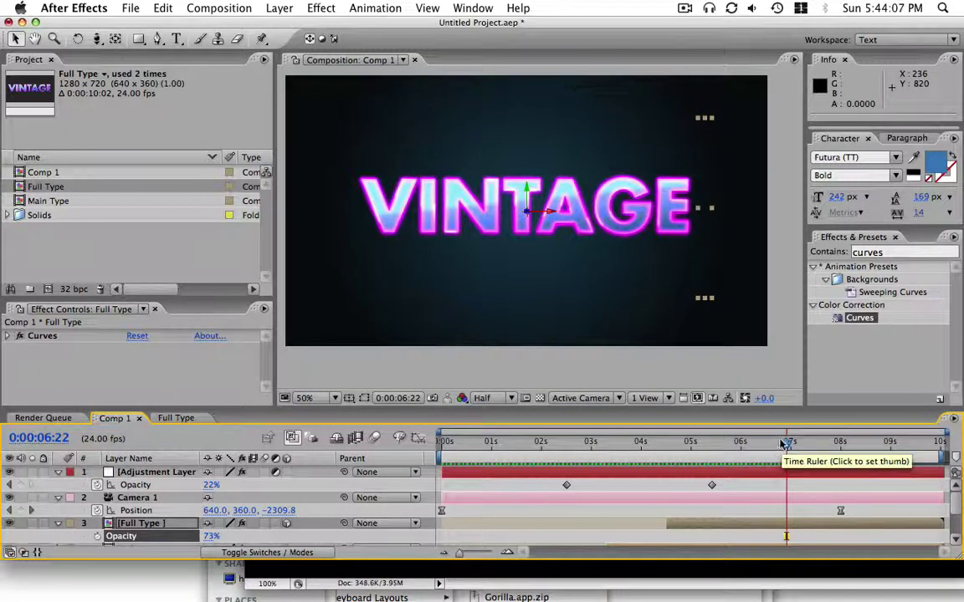
mouse_move(786, 445)
left_mouse_down()
mouse_move(720, 443)
mouse_move(783, 443)
left_mouse_up()
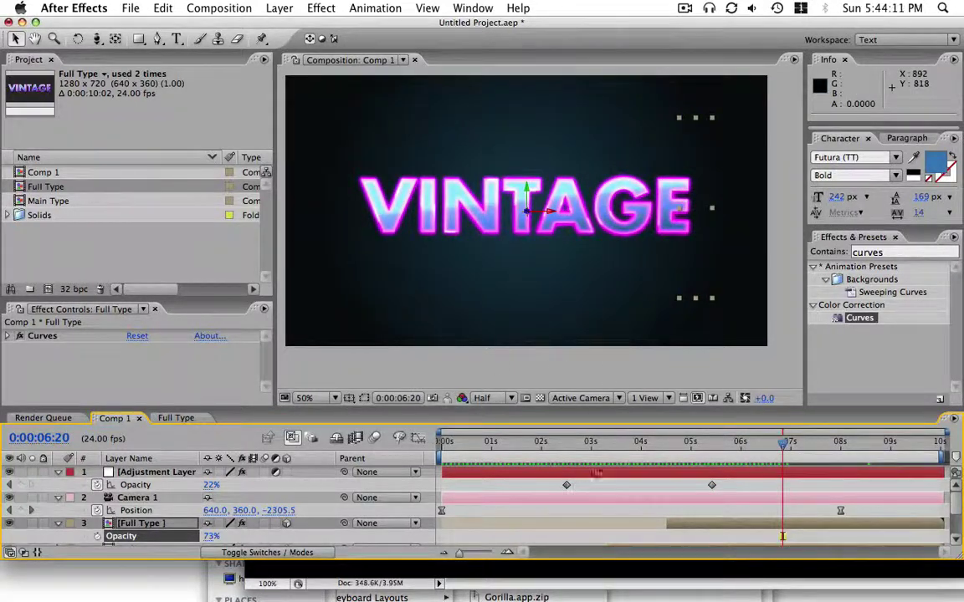
Add a new adjustment layer on top of Comp 1 and apply the Fast Blur effect to it.
left_click(238, 9)
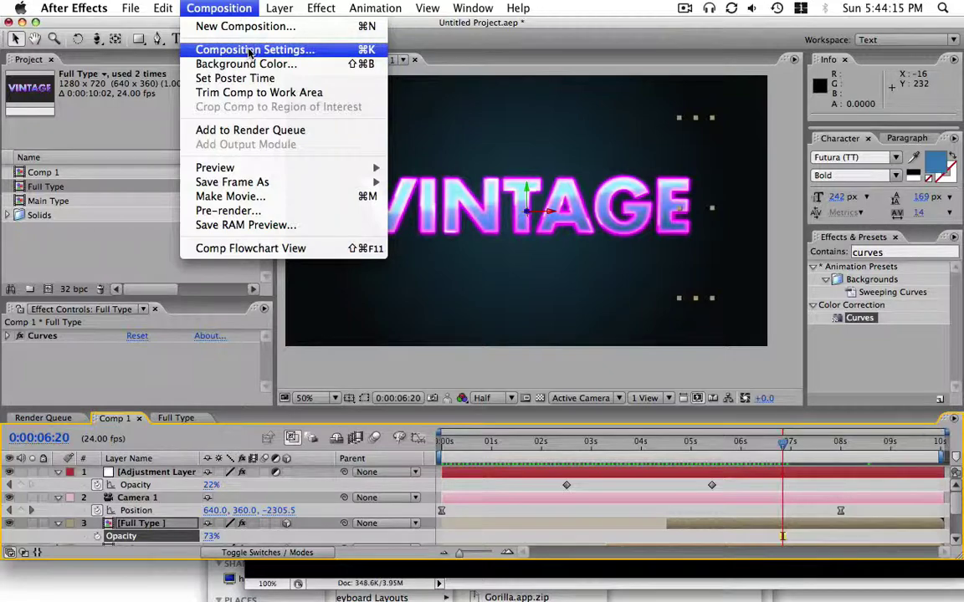
mouse_move(279, 9)
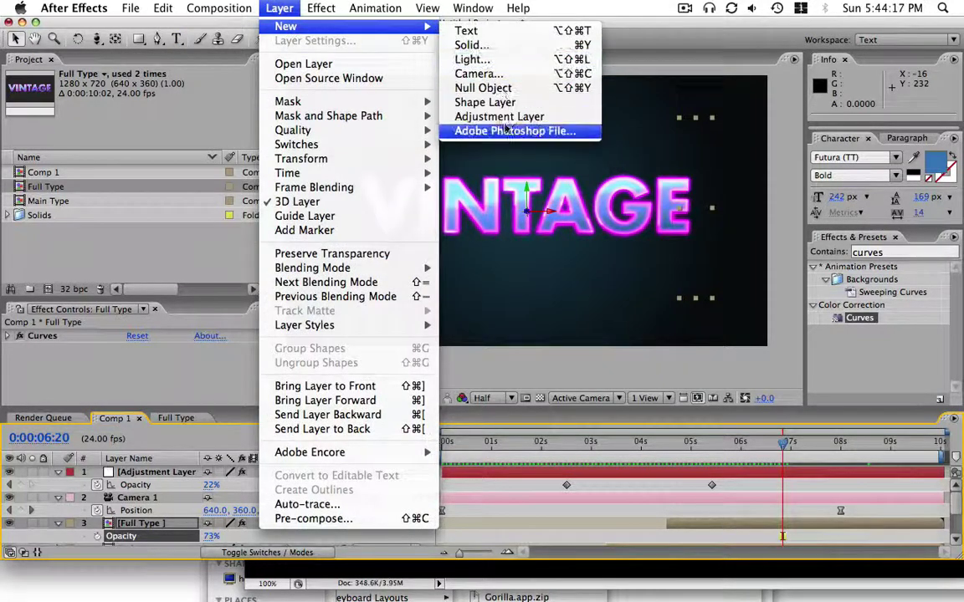
left_click(499, 117)
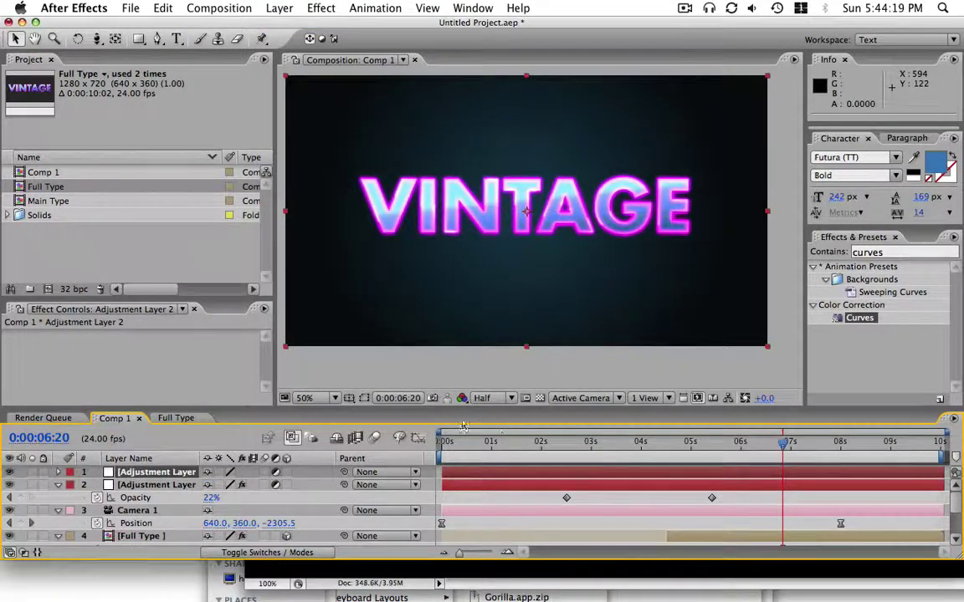
left_click(904, 251)
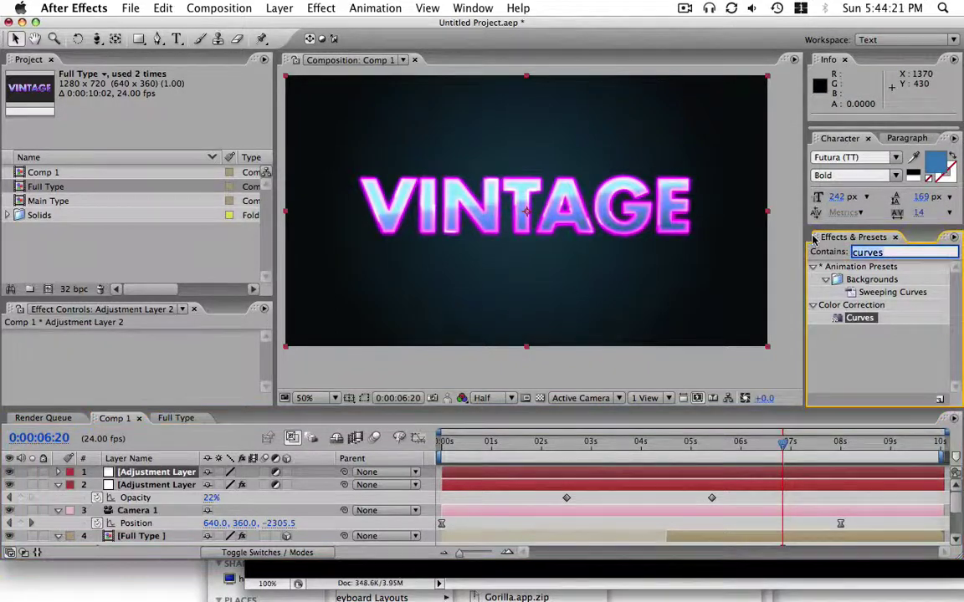
type("fast")
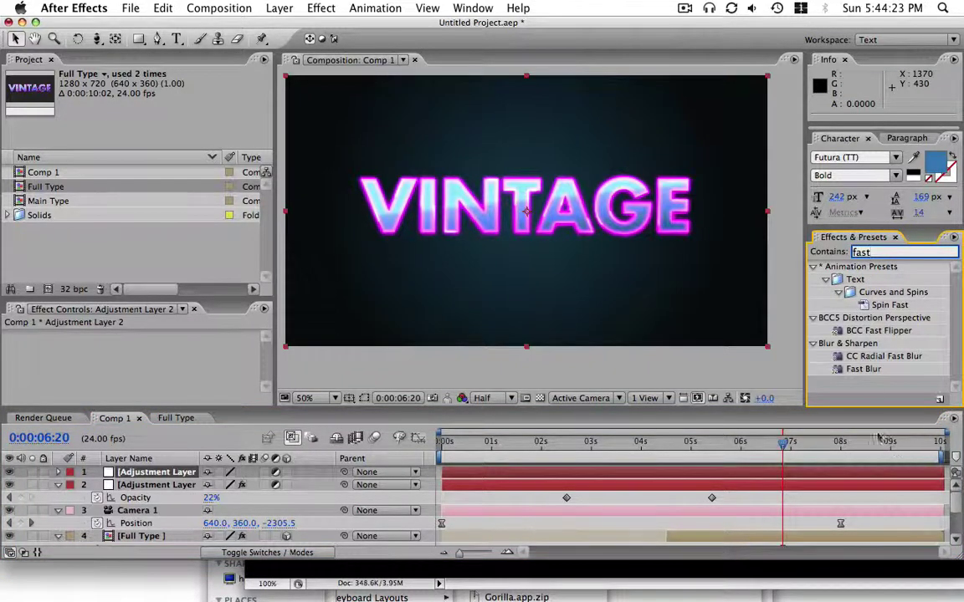
double_click(865, 371)
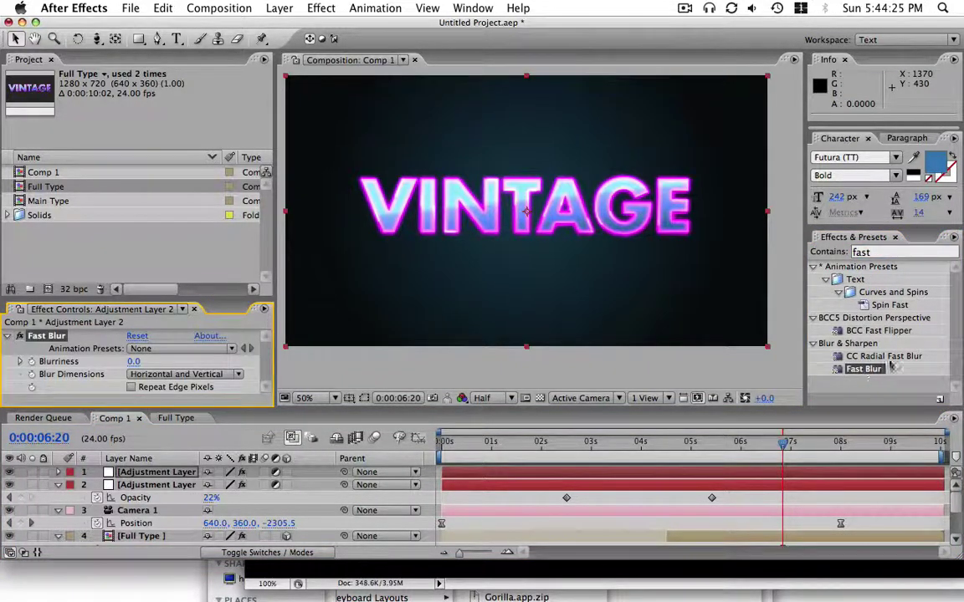
Set the Fast Blur's Blurriness to 17 on the new adjustment layer and enlarge the effect settings area.
left_click_drag(134, 361, 141, 362)
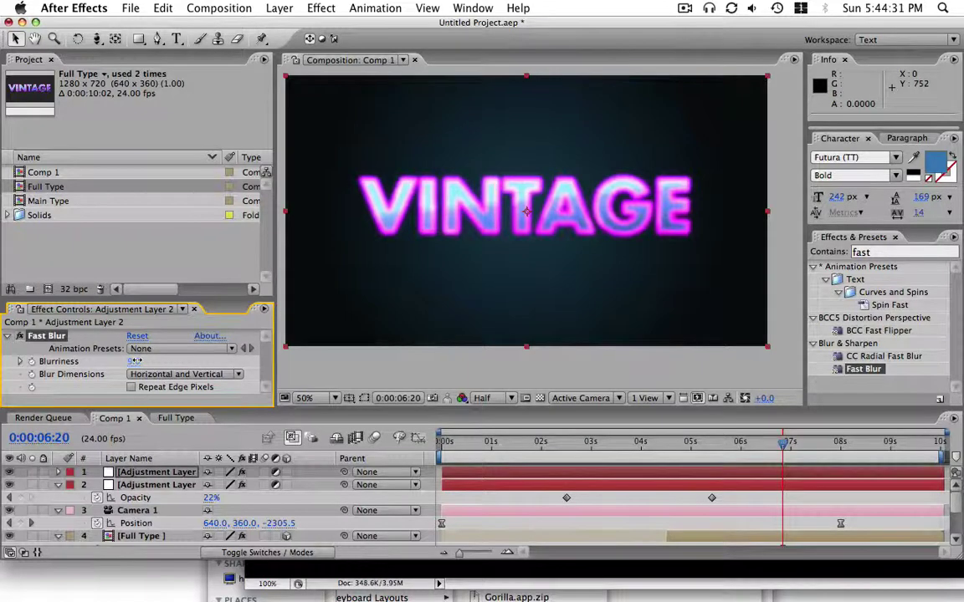
left_click_drag(136, 361, 143, 361)
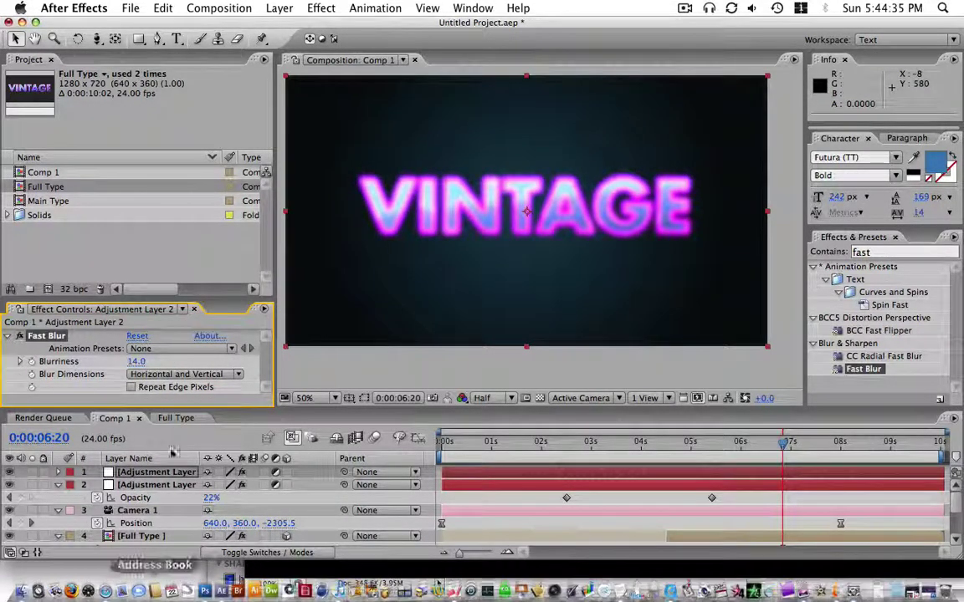
left_click(153, 475)
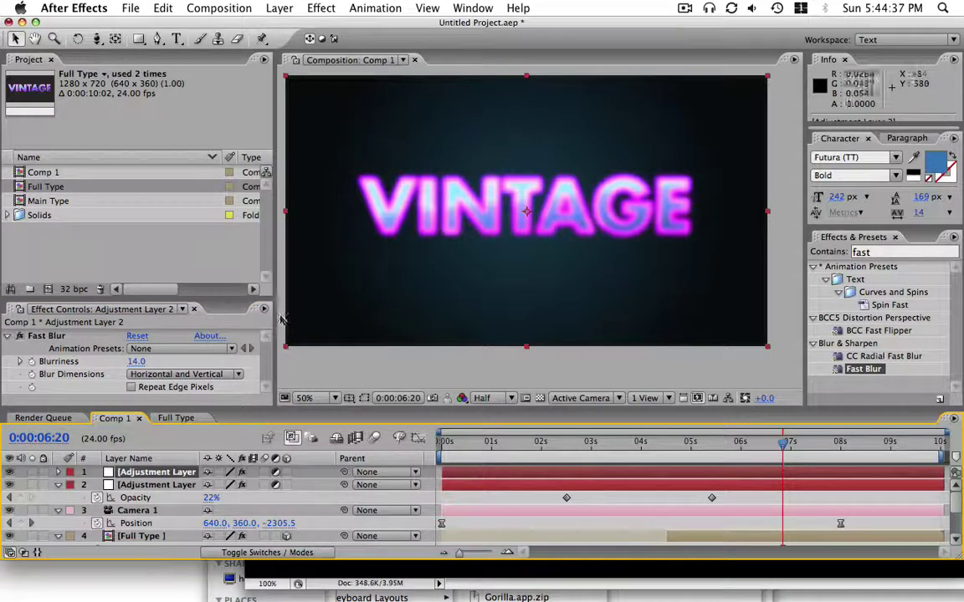
left_click_drag(179, 298, 179, 258)
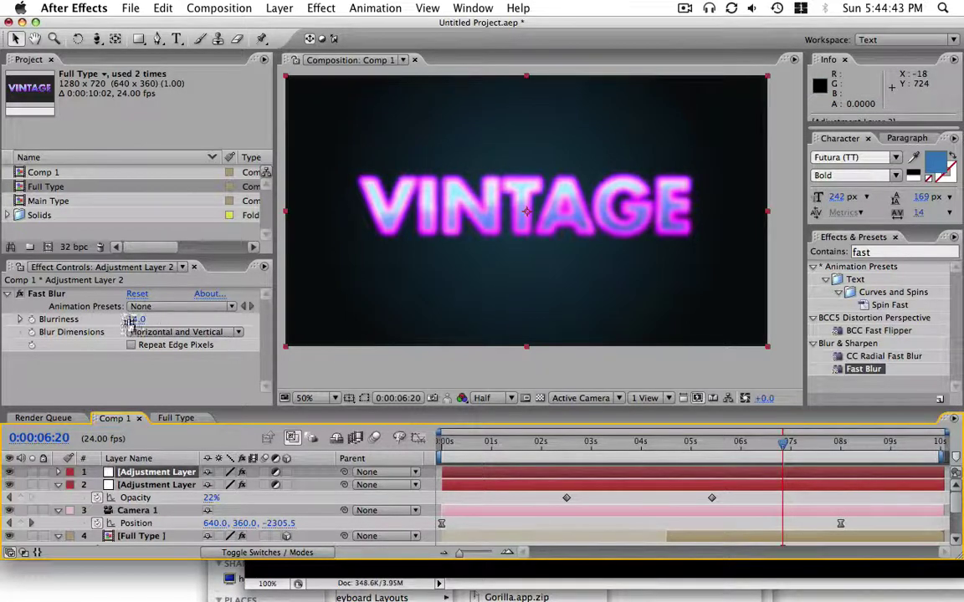
left_click_drag(130, 322, 151, 337)
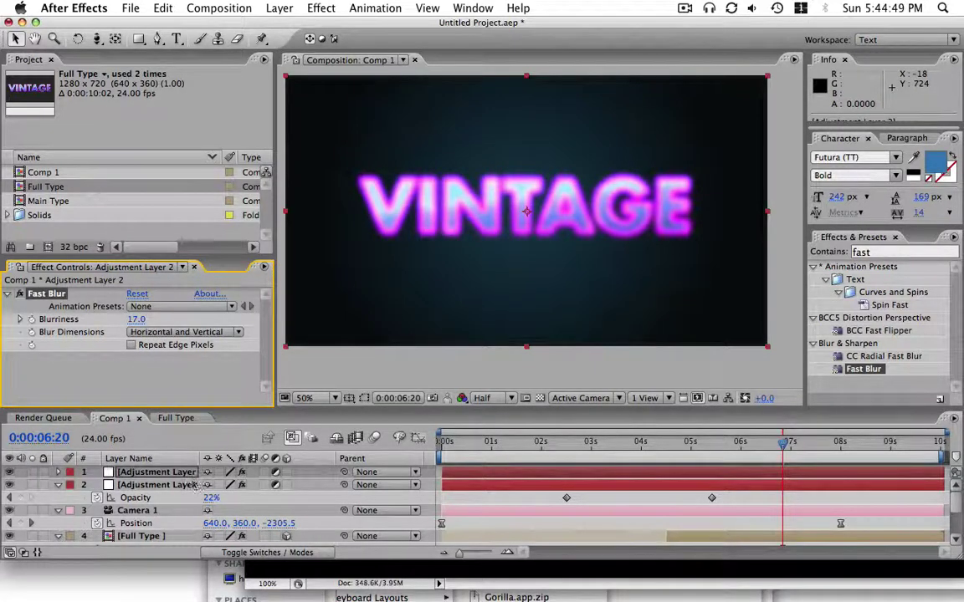
Set the blurred adjustment layer's blending mode to Lighten and its opacity to 34%.
left_click(251, 553)
left_click(227, 473)
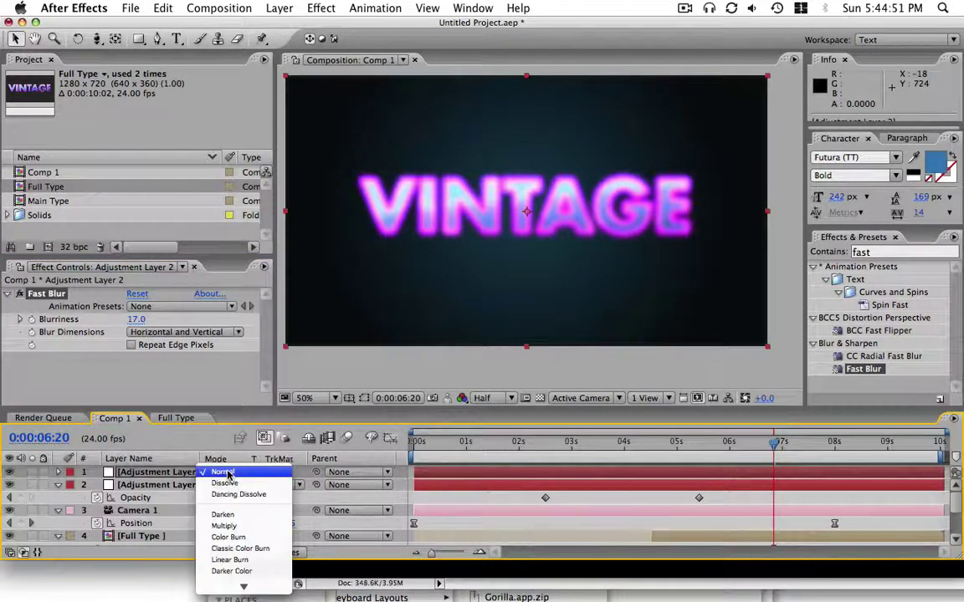
mouse_move(244, 587)
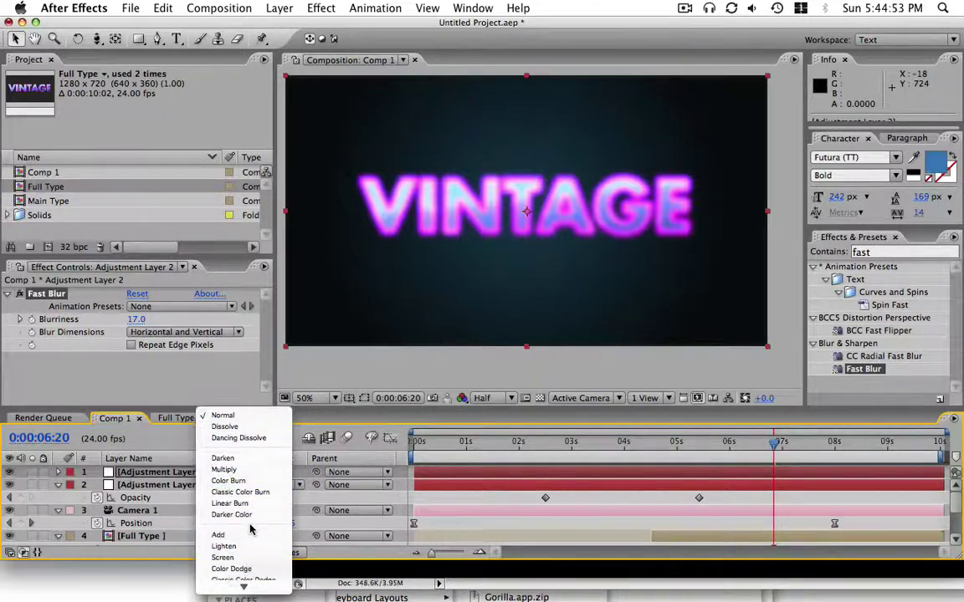
left_click(254, 548)
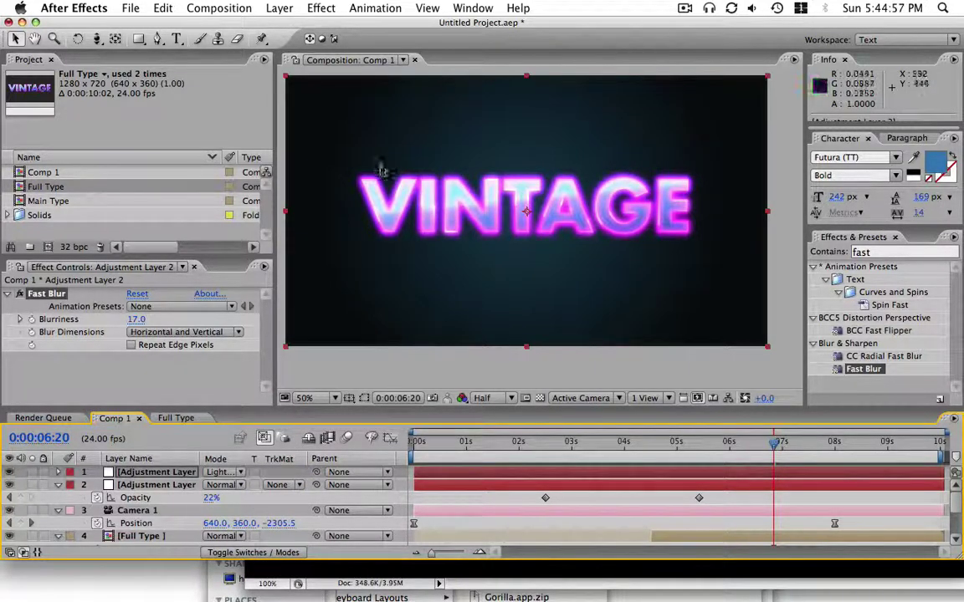
key("t")
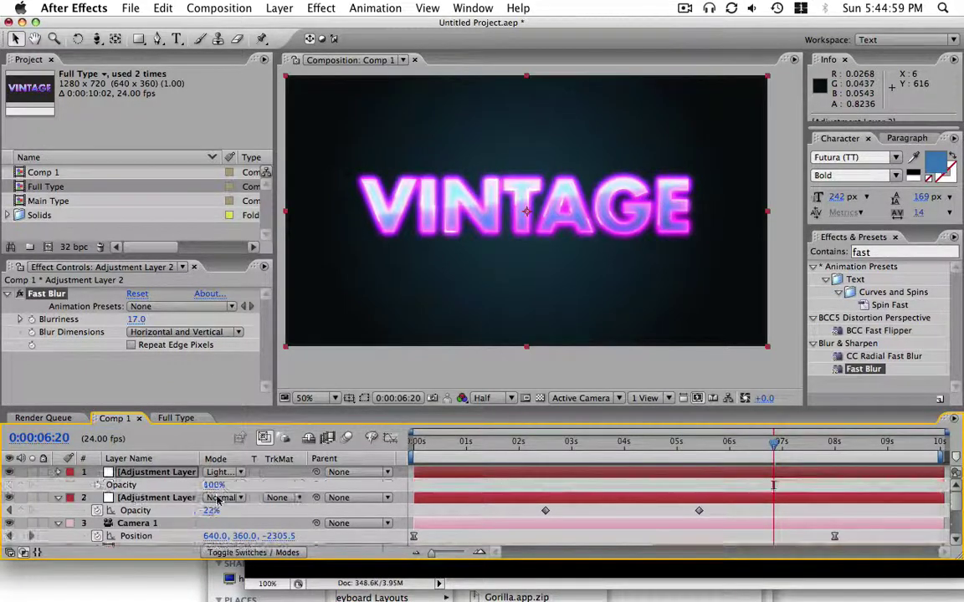
left_click_drag(209, 485, 162, 485)
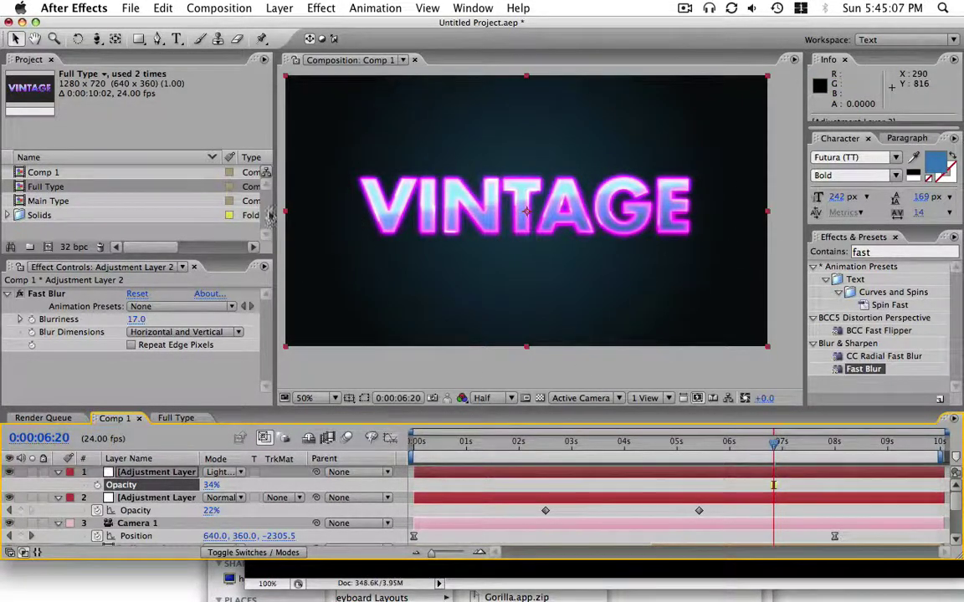
Add another adjustment layer at the top of the stack and apply the Stylize Glow effect to it.
left_click(279, 9)
mouse_move(286, 26)
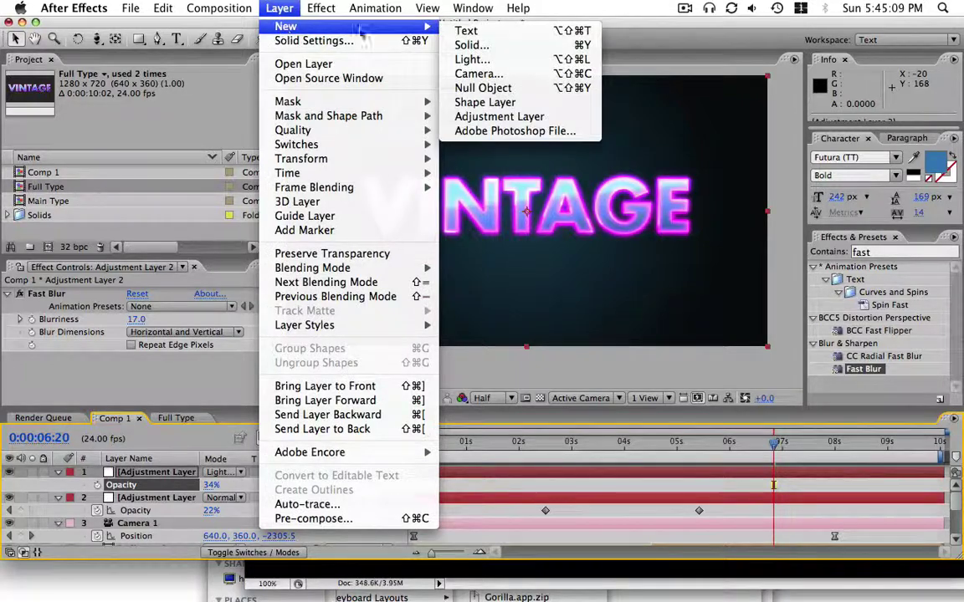
left_click(556, 117)
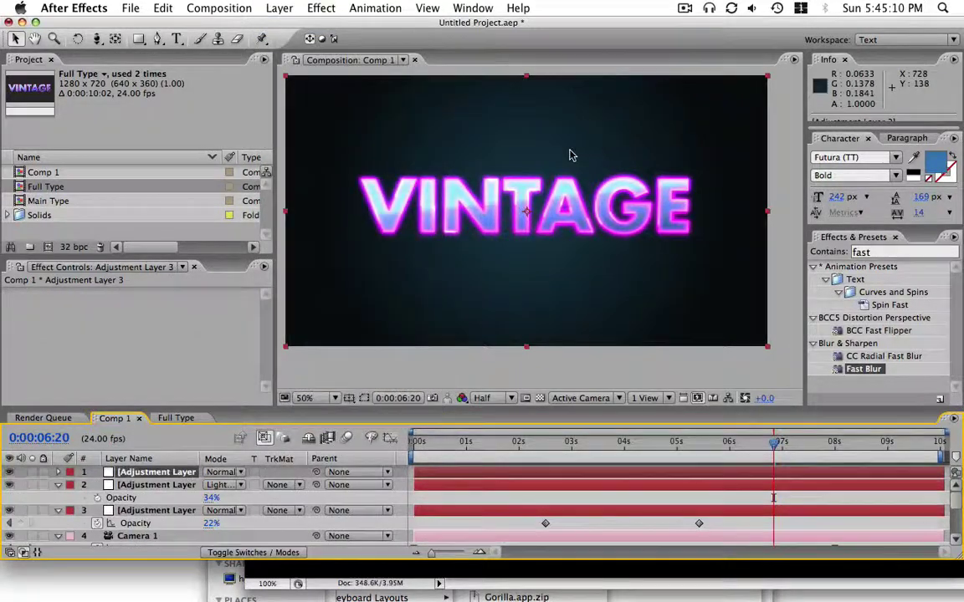
left_click(876, 253)
type("glow")
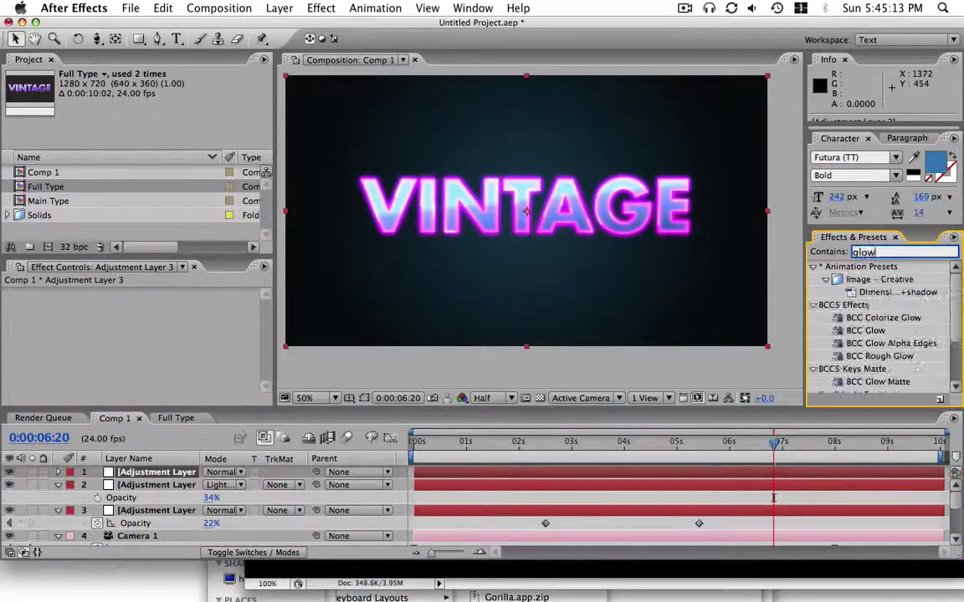
scroll(955, 365, "down", 3)
scroll(955, 365, "down", 1)
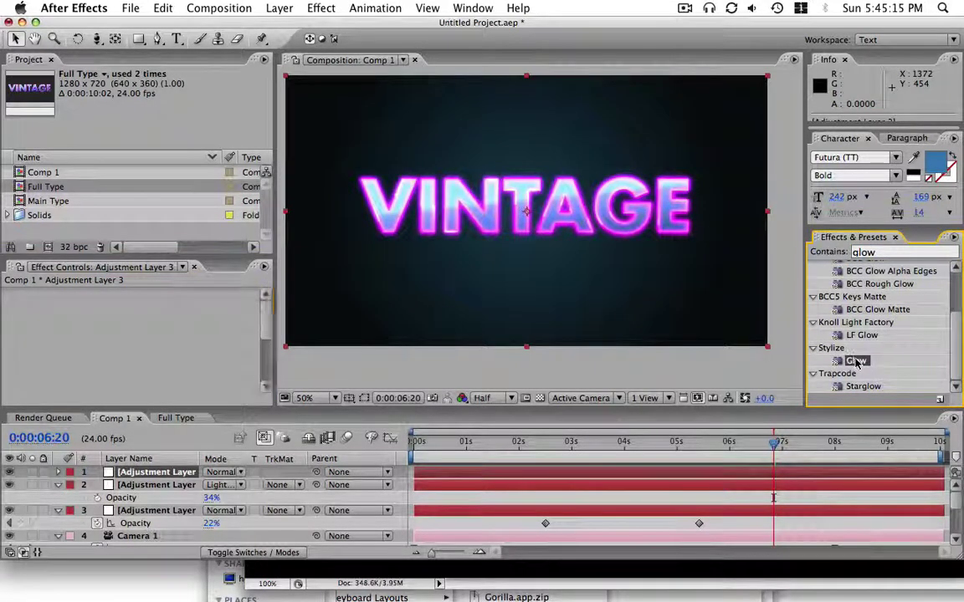
double_click(855, 361)
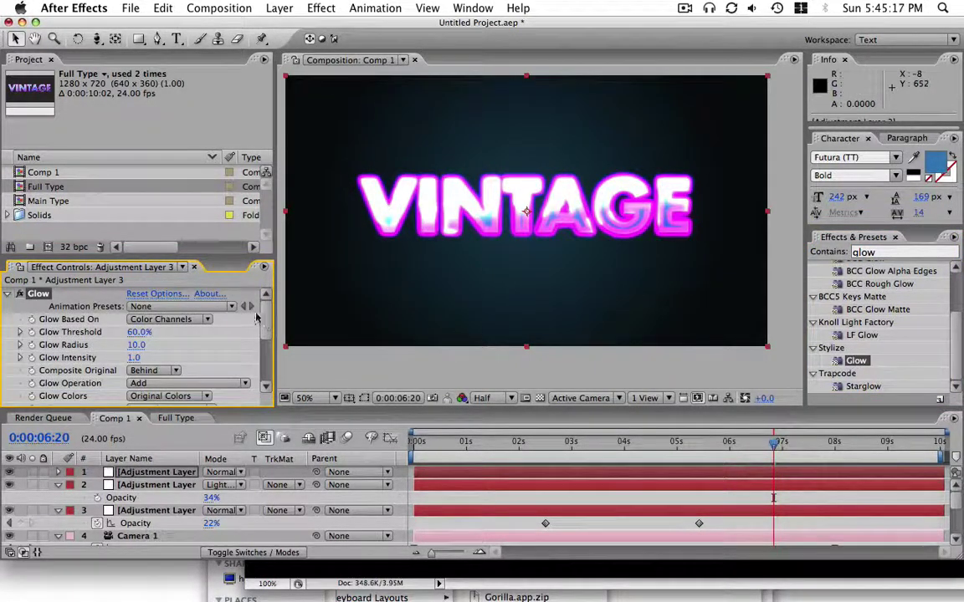
Set the Glow effect's threshold to 74.9%, radius to 40, and intensity to 0.3 on the top adjustment layer.
scroll(251, 301, "down", 1)
scroll(269, 303, "up", 1)
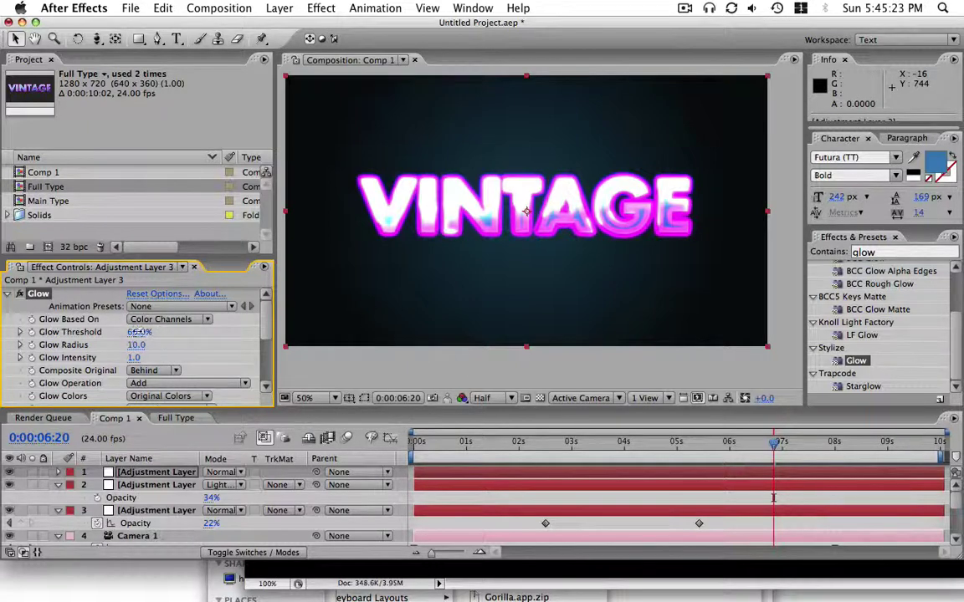
left_click_drag(139, 332, 92, 358)
Reduce the glow adjustment layer's opacity to 24% and raise its Glow Threshold to 82%.
key("t")
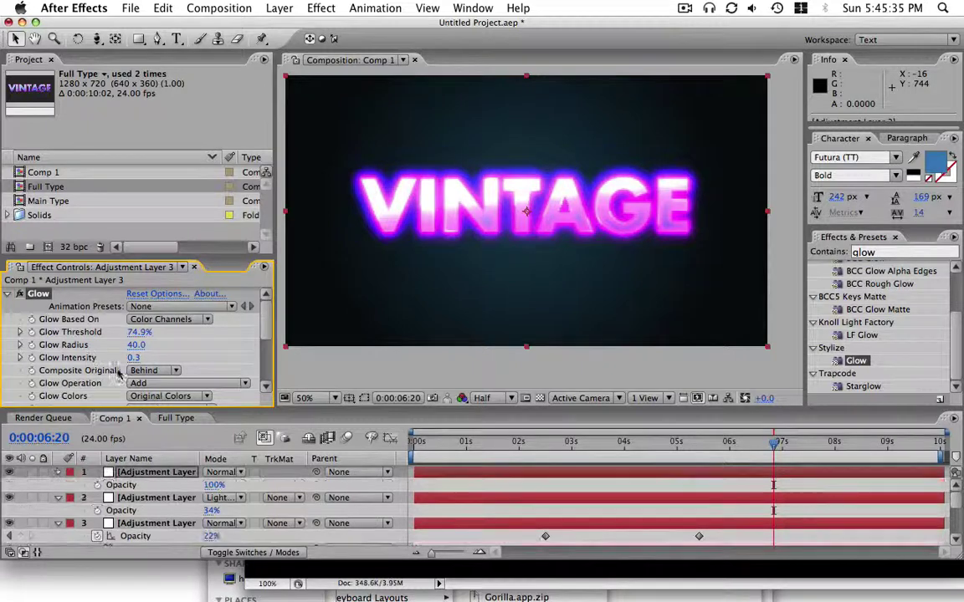
left_click_drag(211, 486, 142, 485)
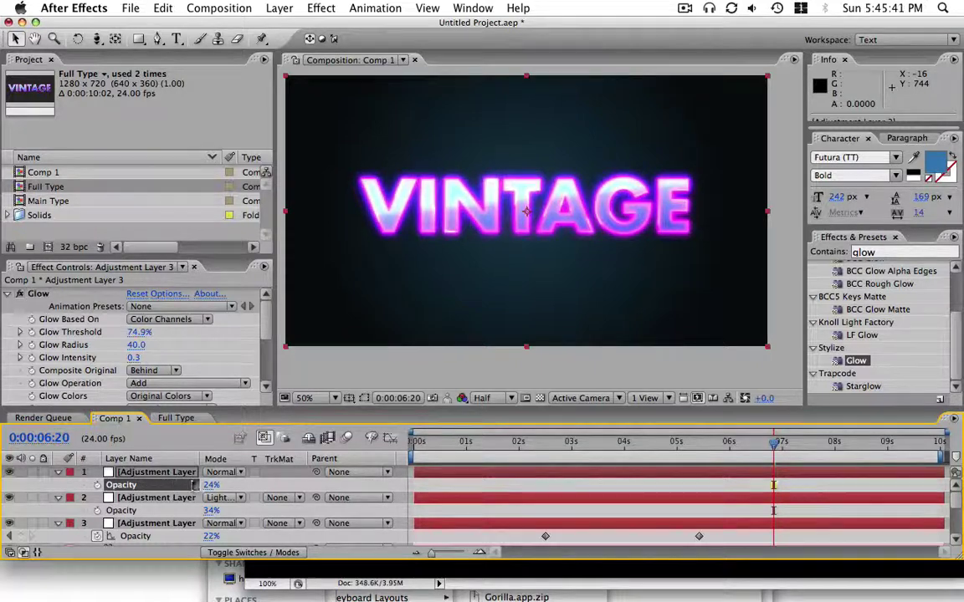
left_click_drag(136, 338, 146, 332)
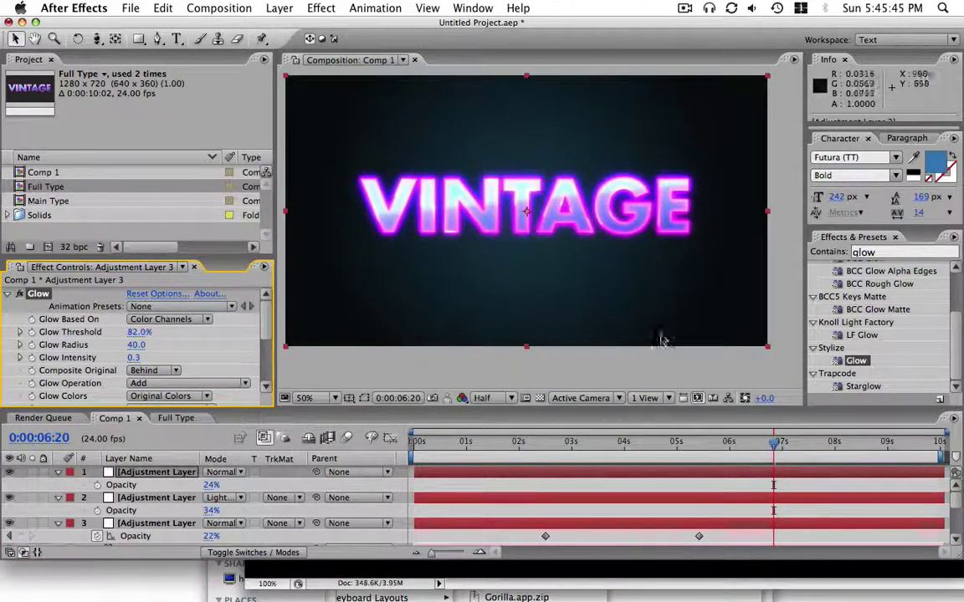
Preview Comp 1 at several points between the start and about six seconds to examine the blur and glow look.
left_click(620, 447)
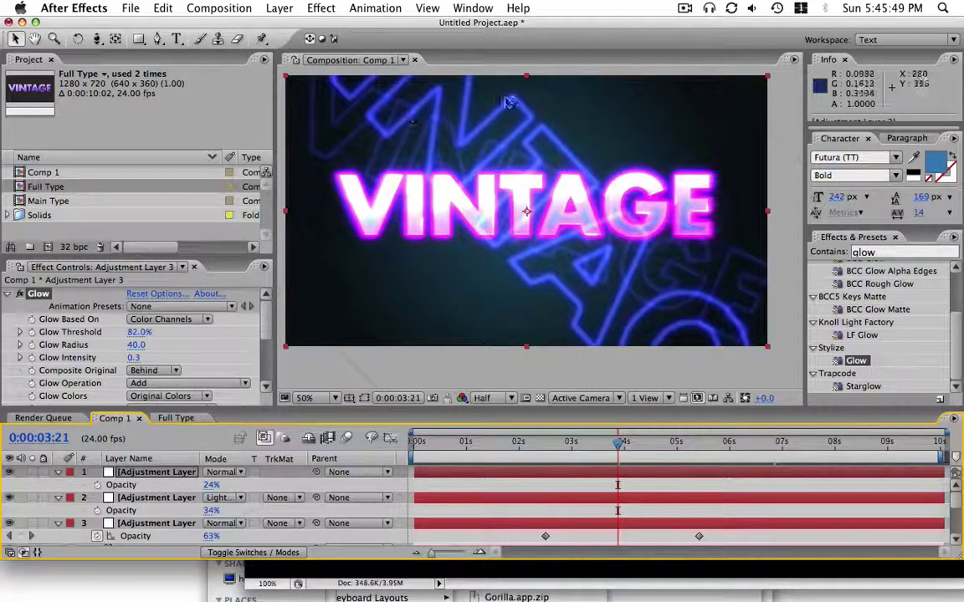
left_click(545, 443)
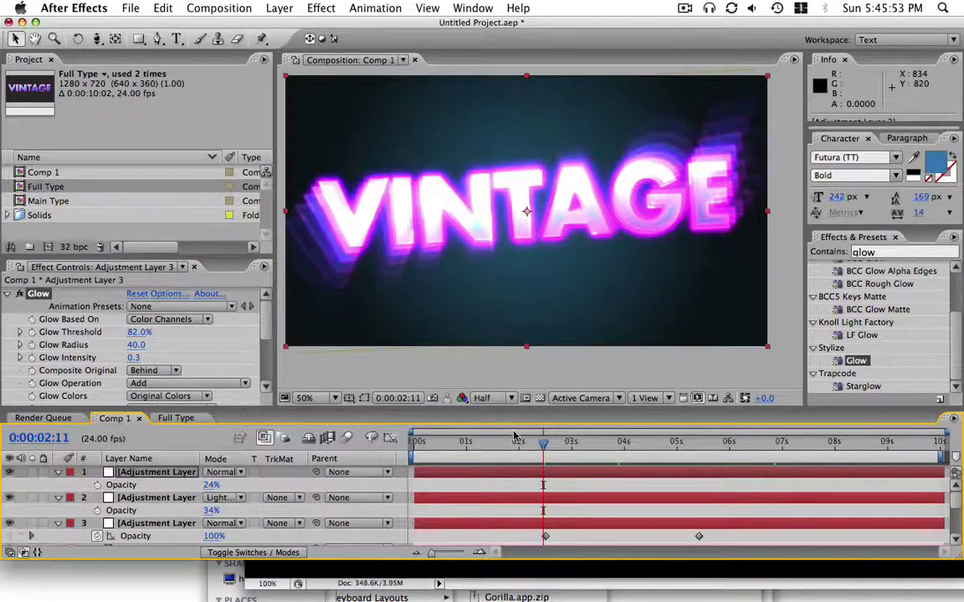
left_click(544, 358)
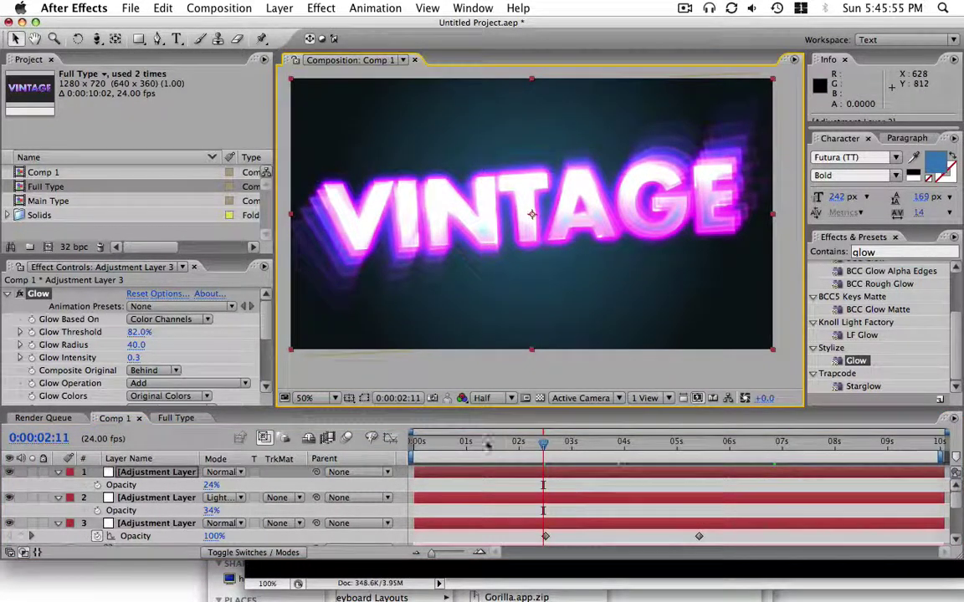
left_click(483, 428)
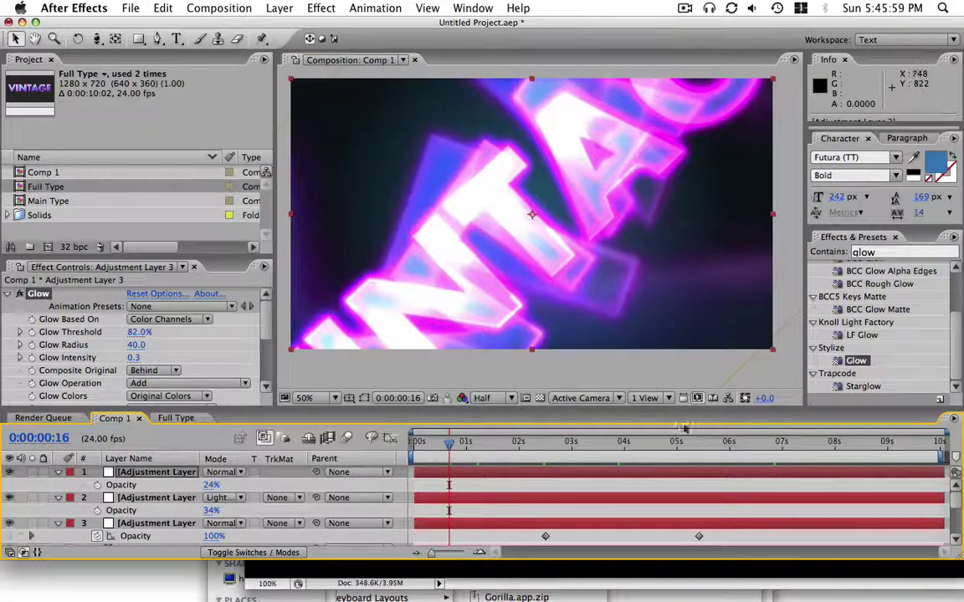
left_click(708, 447)
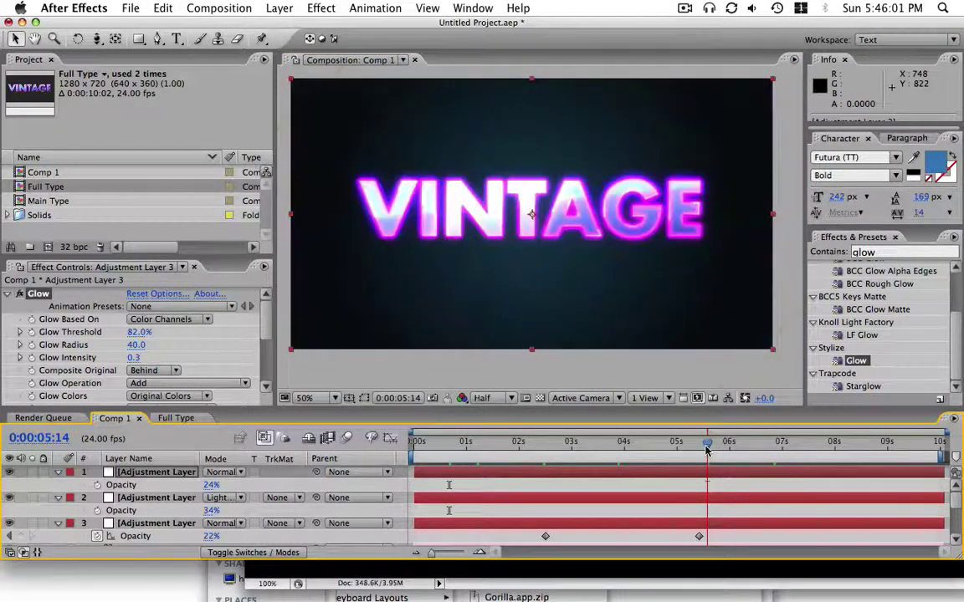
left_click(512, 445)
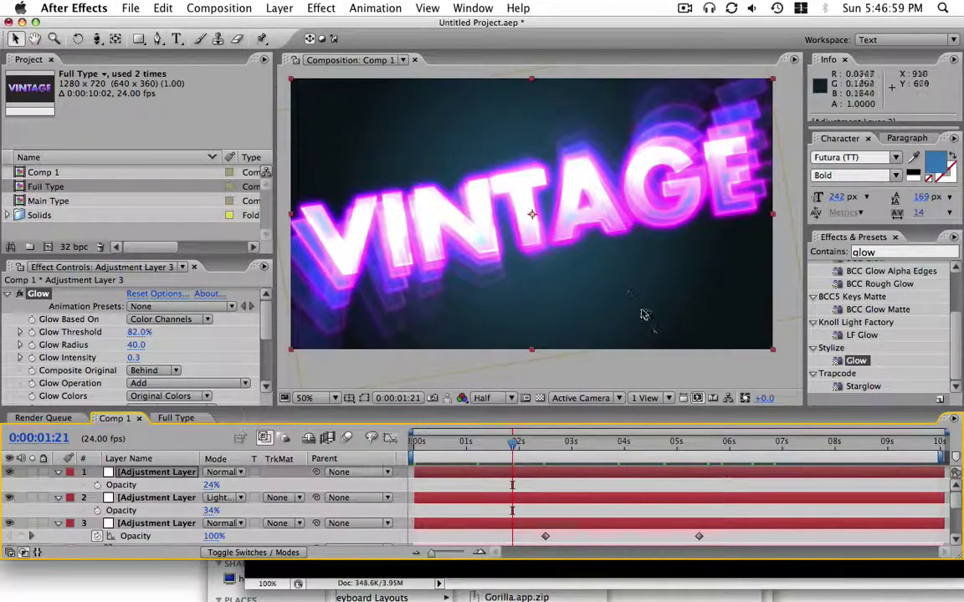
left_click_drag(492, 447, 606, 437)
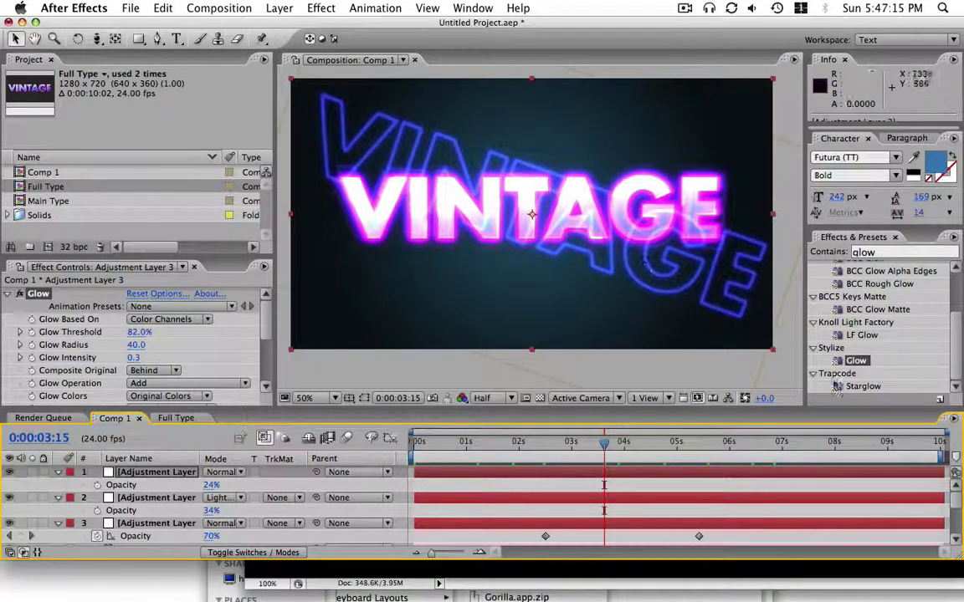
Open the Main Type composition through Full Type and replace its VINTAGE text with a short first name in capitals.
left_click(177, 418)
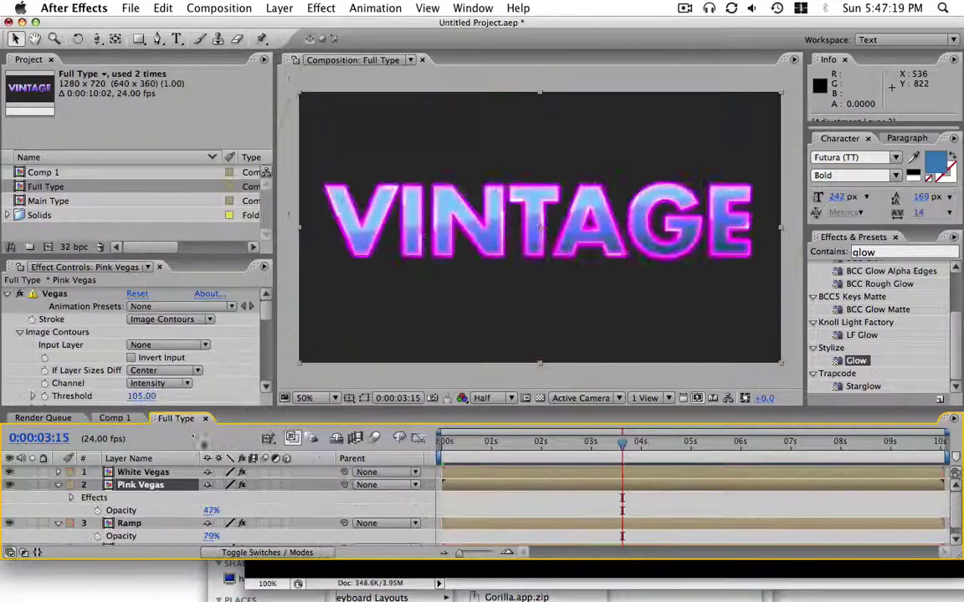
double_click(153, 479)
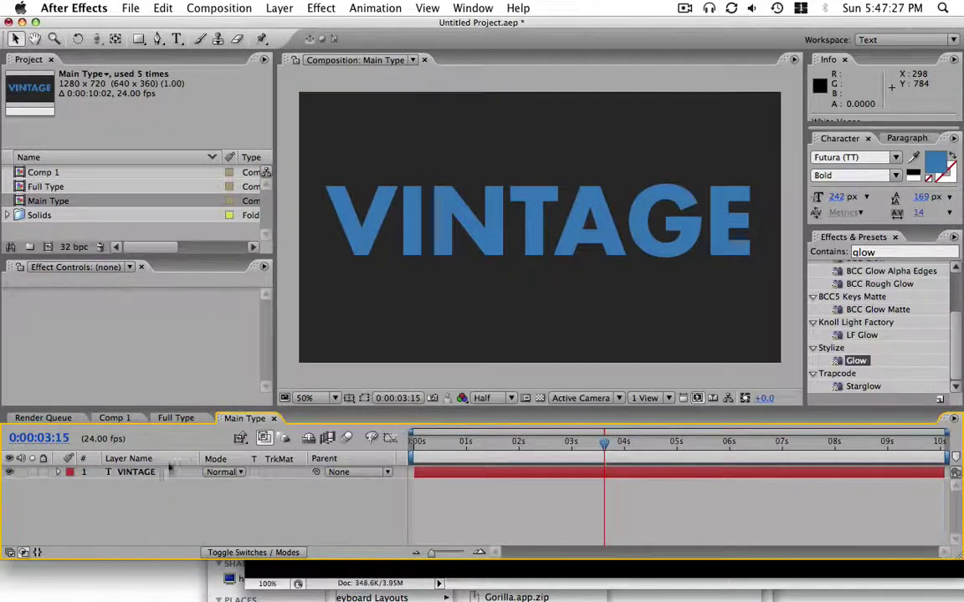
left_click(142, 474)
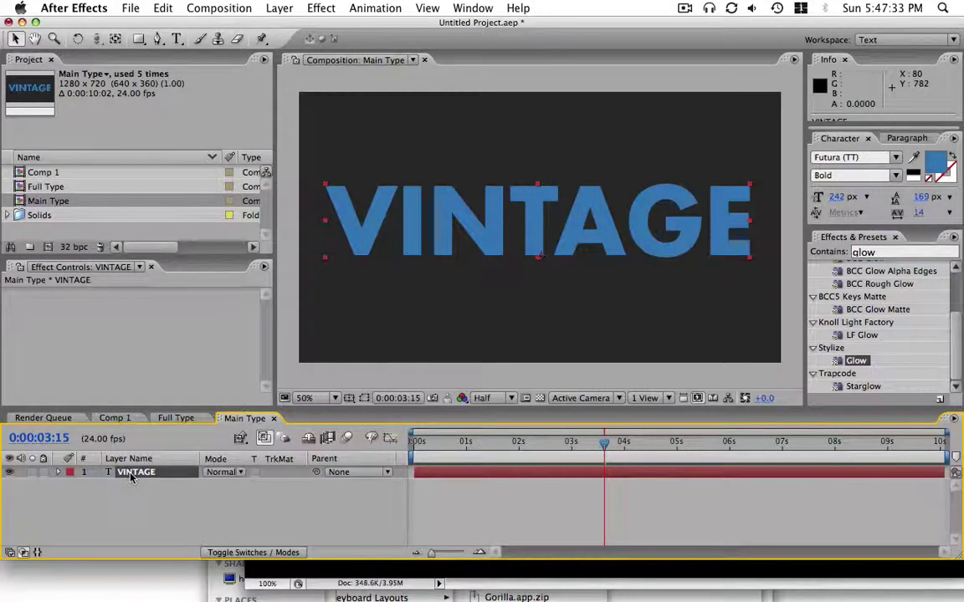
key("super+shift+a")
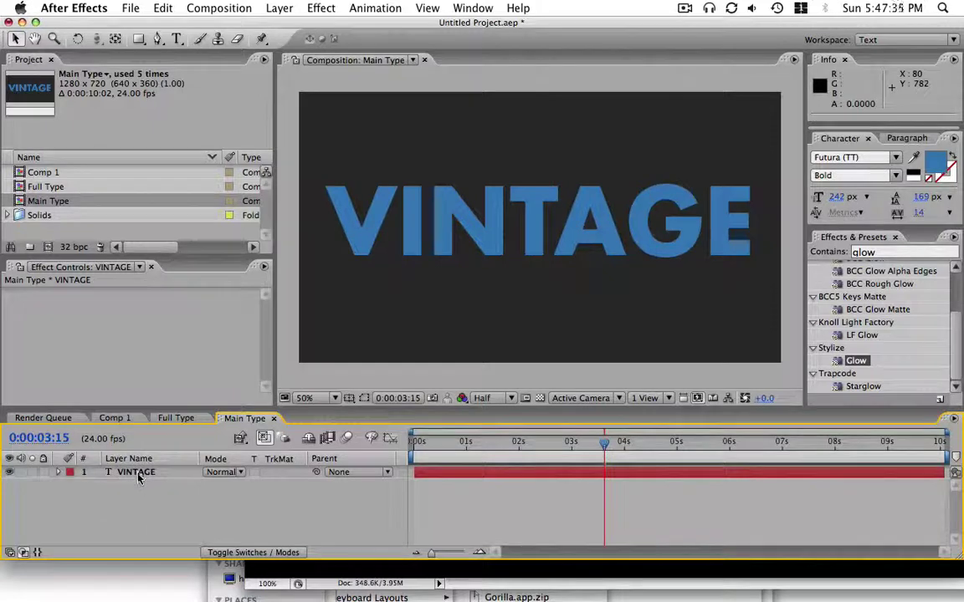
double_click(140, 475)
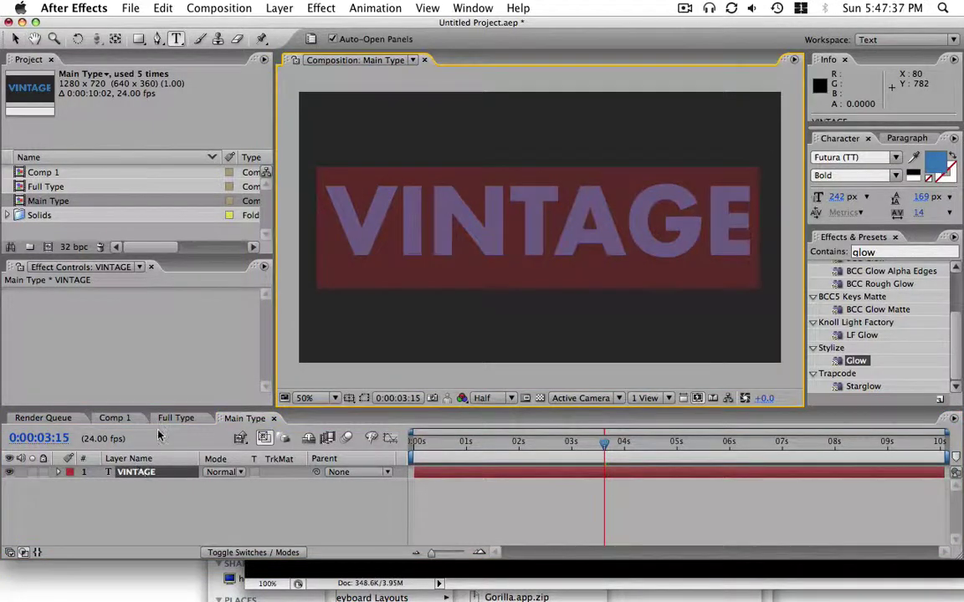
type("NICK")
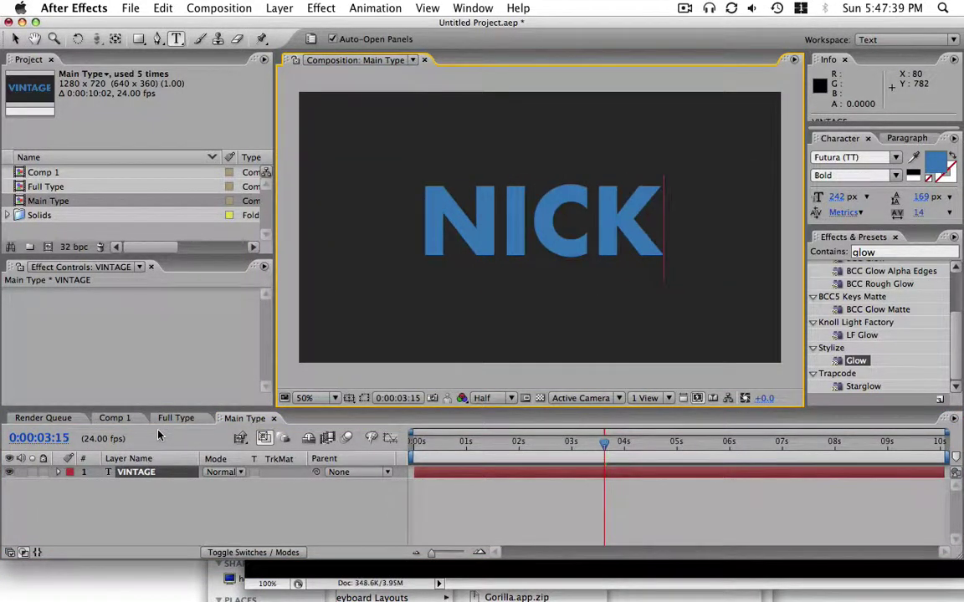
key("KP_Enter")
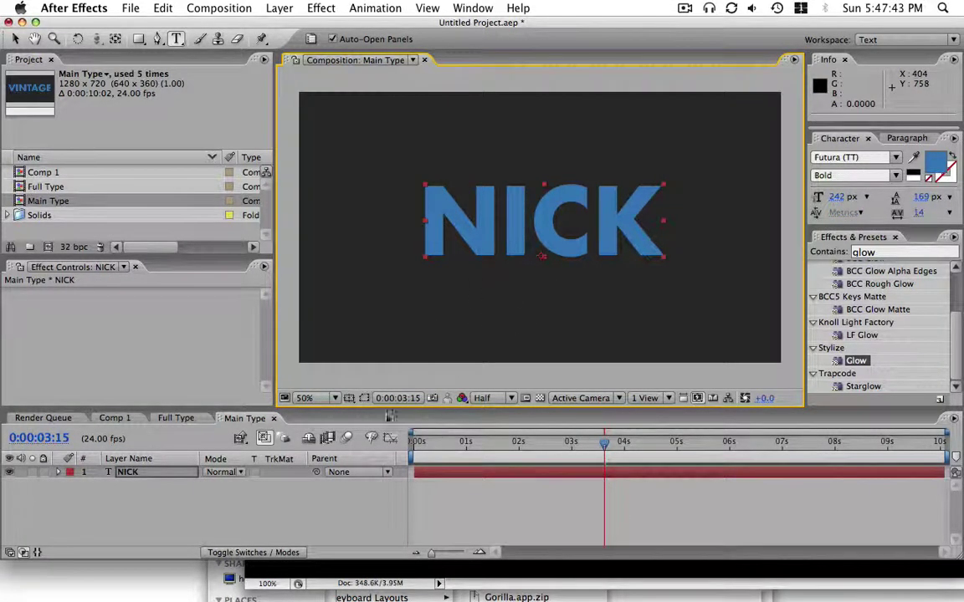
Return to Comp 1 and scrub through the first four seconds to check the animation with the replaced title text.
left_click(164, 421)
left_click(126, 421)
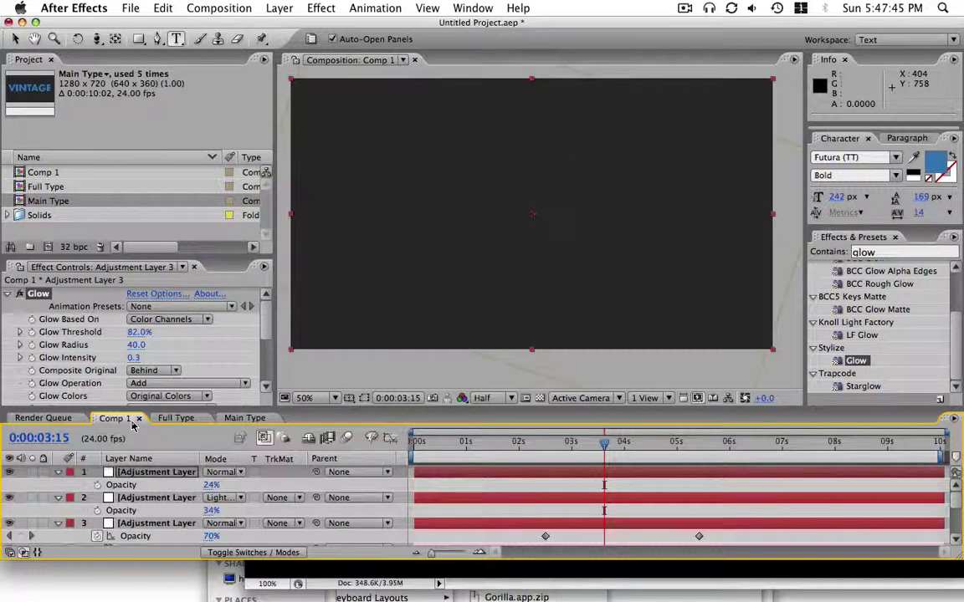
left_click_drag(487, 443, 616, 441)
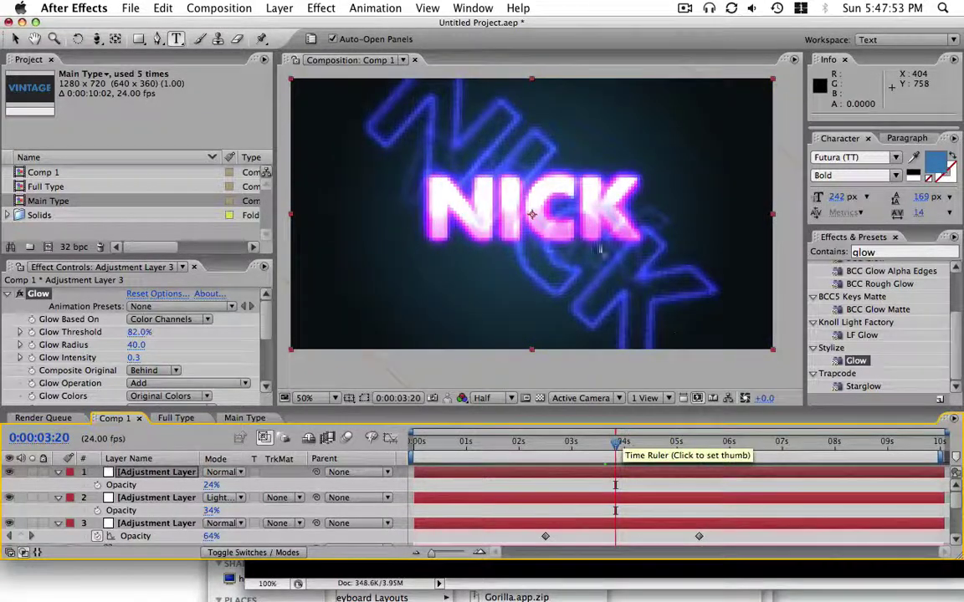
left_click_drag(616, 443, 471, 442)
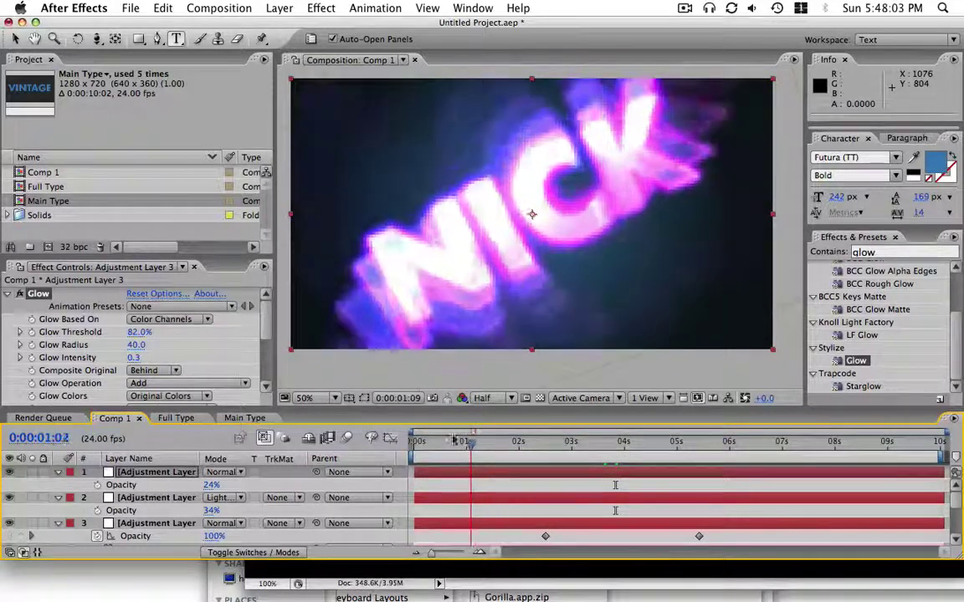
Inspect the replaced text in the Main Type and Full Type compositions, and scrub the animation in Comp 1 again.
left_click(244, 418)
left_click(177, 417)
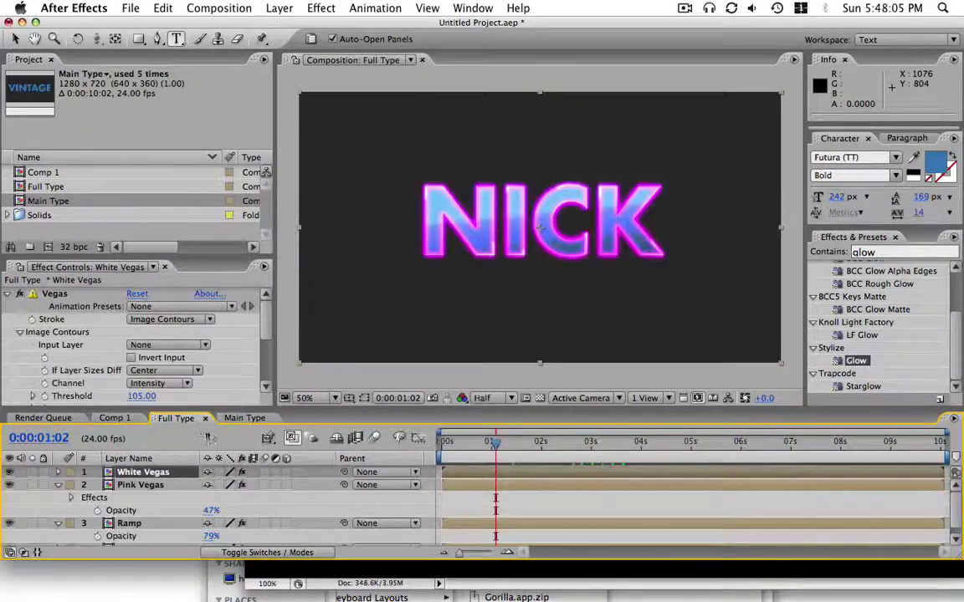
left_click(117, 418)
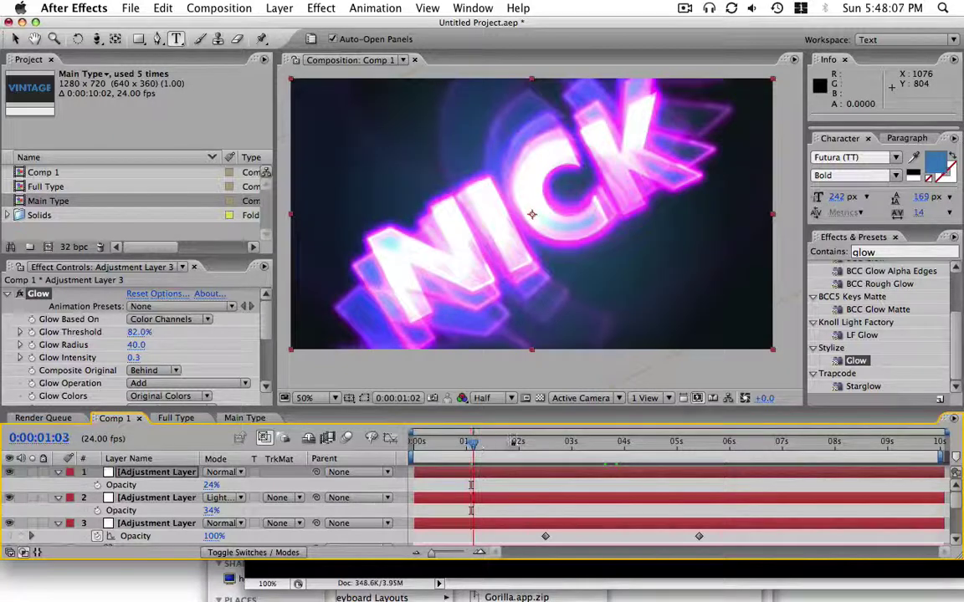
left_click_drag(473, 443, 529, 444)
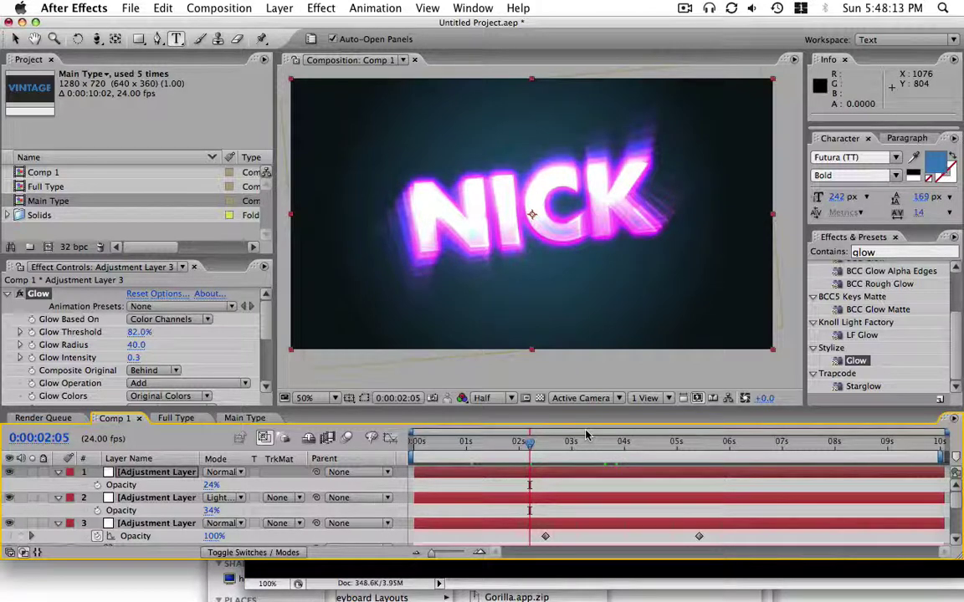
mouse_move(477, 450)
left_mouse_down()
mouse_move(435, 446)
mouse_move(492, 445)
left_mouse_up()
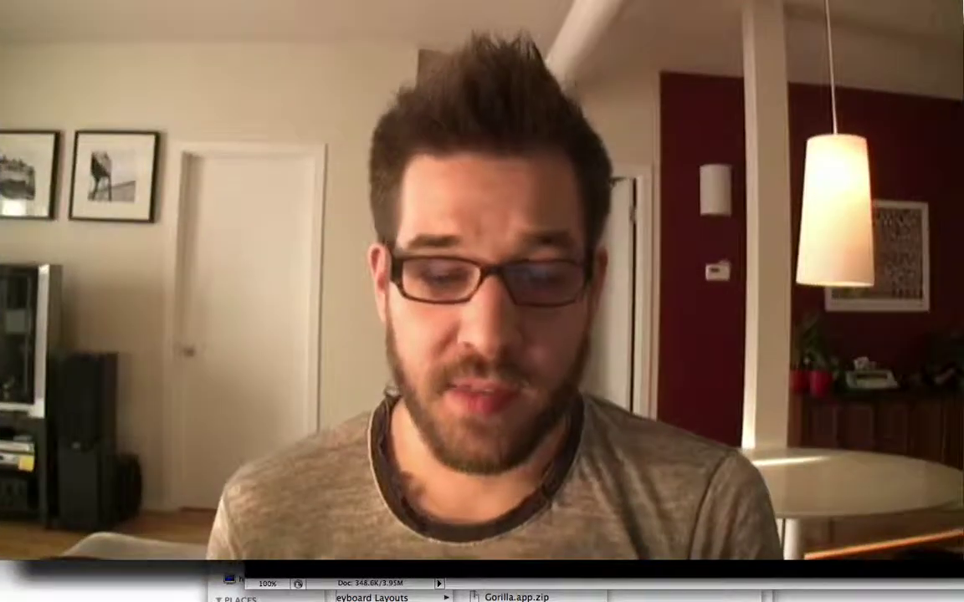